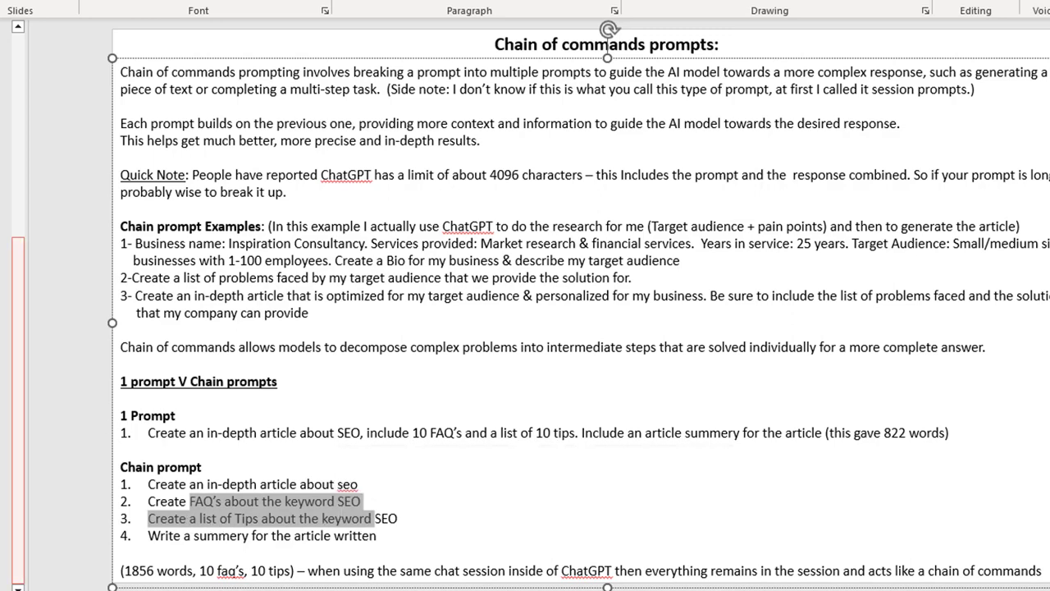
# - Scroll through the earlier chain-of-commands SEO chat, highlighting the first prompt and passages of the article response
pyautogui.click(1, 499)
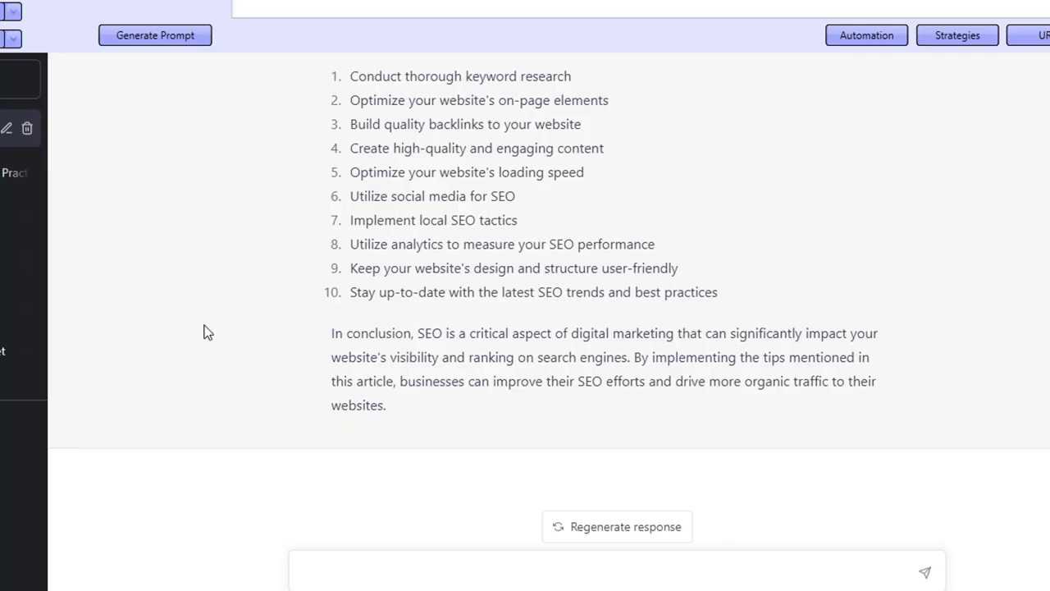
pyautogui.scroll(20, 654, 457)
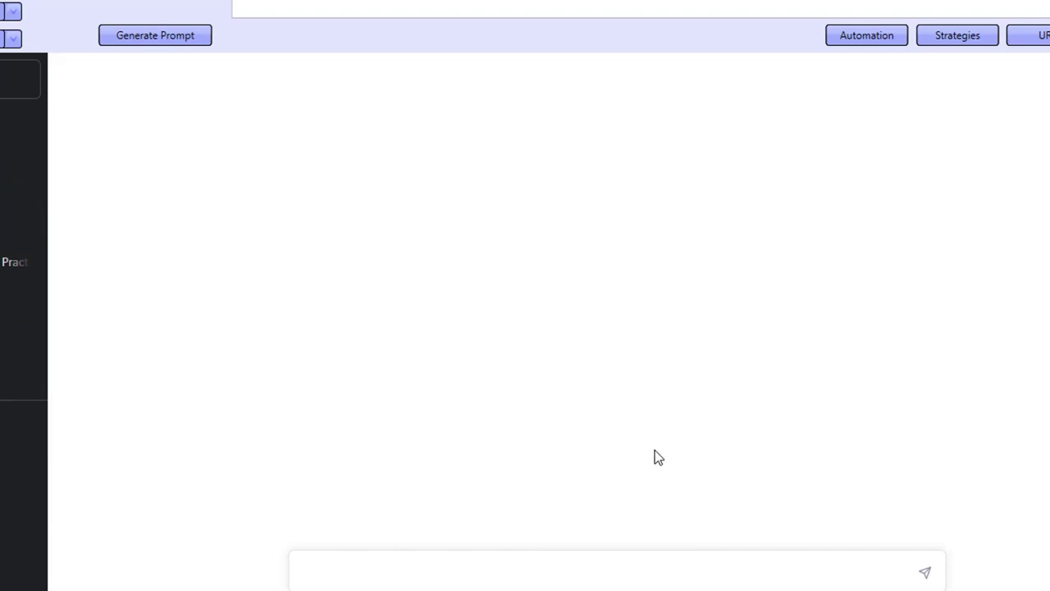
pyautogui.scroll(15, 669, 376)
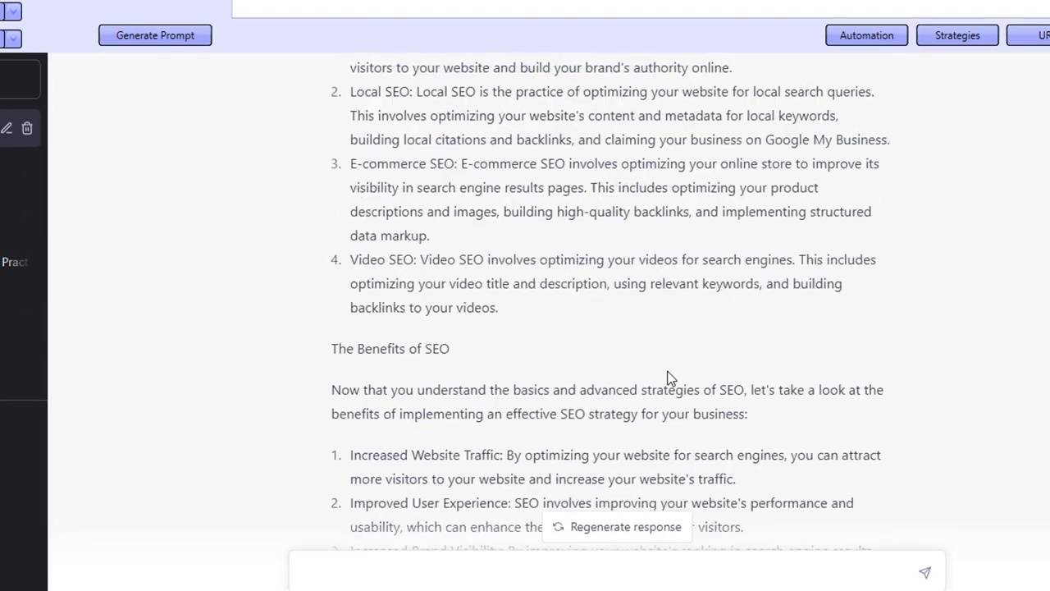
pyautogui.moveTo(385, 123); pyautogui.dragTo(488, 143)
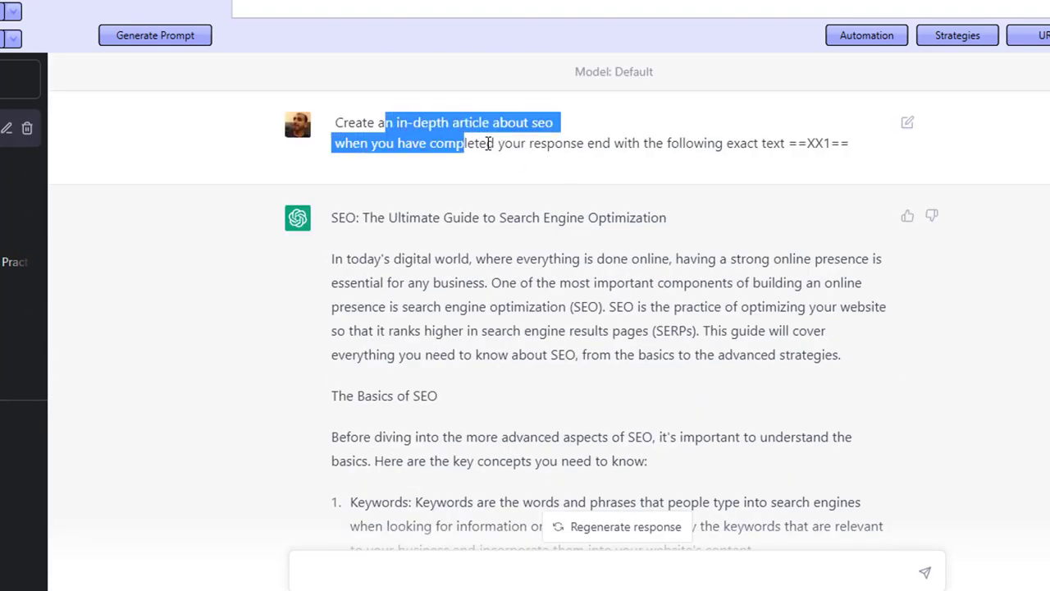
pyautogui.scroll(-3, 466, 152)
pyautogui.moveTo(451, 99); pyautogui.dragTo(422, 389)
pyautogui.scroll(-10, 481, 383)
pyautogui.scroll(-6, 483, 379)
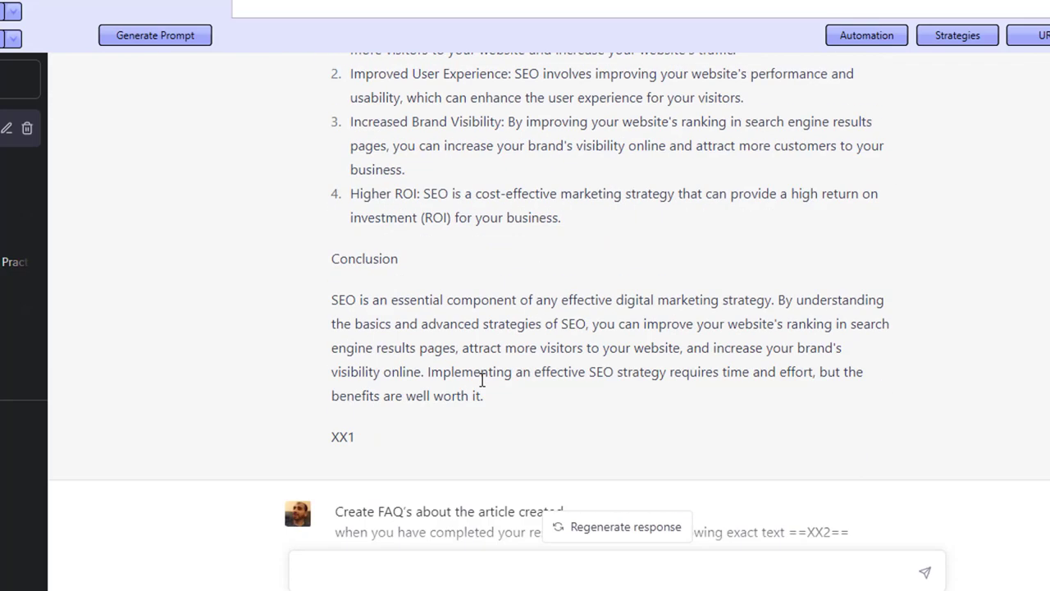
pyautogui.moveTo(350, 259); pyautogui.dragTo(554, 254)
pyautogui.scroll(4, 538, 320)
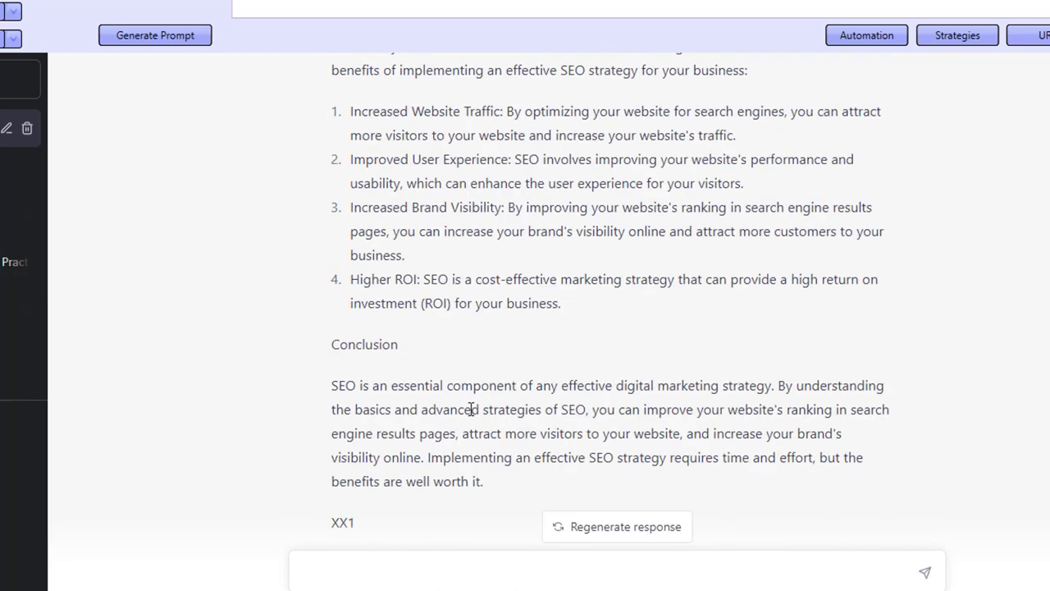
pyautogui.moveTo(443, 481); pyautogui.dragTo(506, 417)
# - Highlight further sections of the SEO article response and scroll down to the following FAQ and tips prompts
pyautogui.scroll(3, 466, 302)
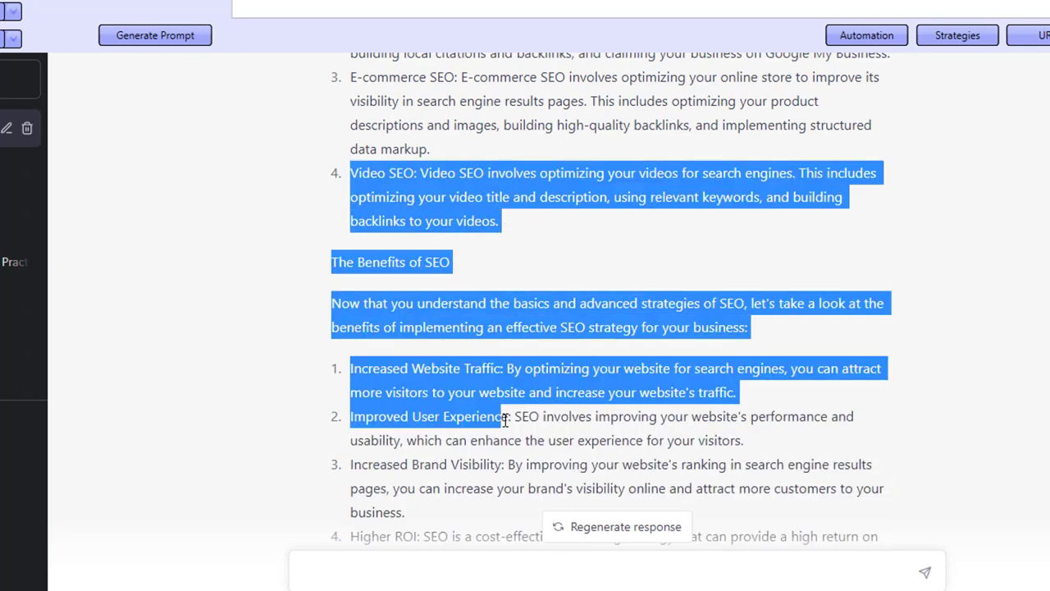
pyautogui.click(470, 168)
pyautogui.moveTo(433, 101); pyautogui.dragTo(498, 421)
pyautogui.click(647, 466)
pyautogui.moveTo(646, 466); pyautogui.dragTo(422, 498)
pyautogui.scroll(-8, 429, 170)
pyautogui.scroll(-4, 428, 170)
pyautogui.scroll(-7, 422, 498)
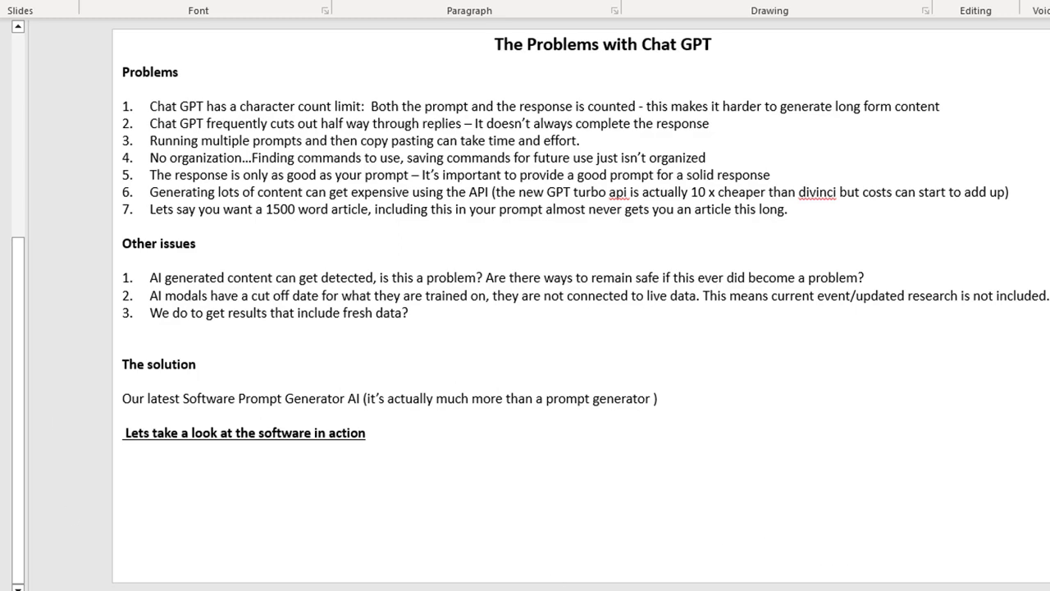
# - Page through the slides to the regular versus chain of commands prompt comparison and highlight the regular prompt
pyautogui.press('pagedown')
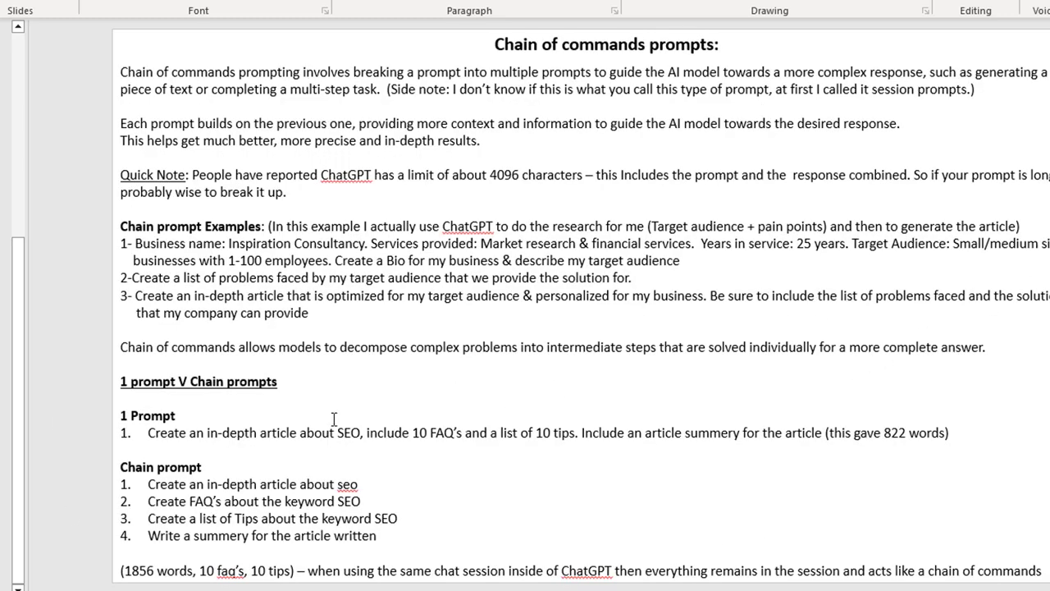
pyautogui.press('pagedown')
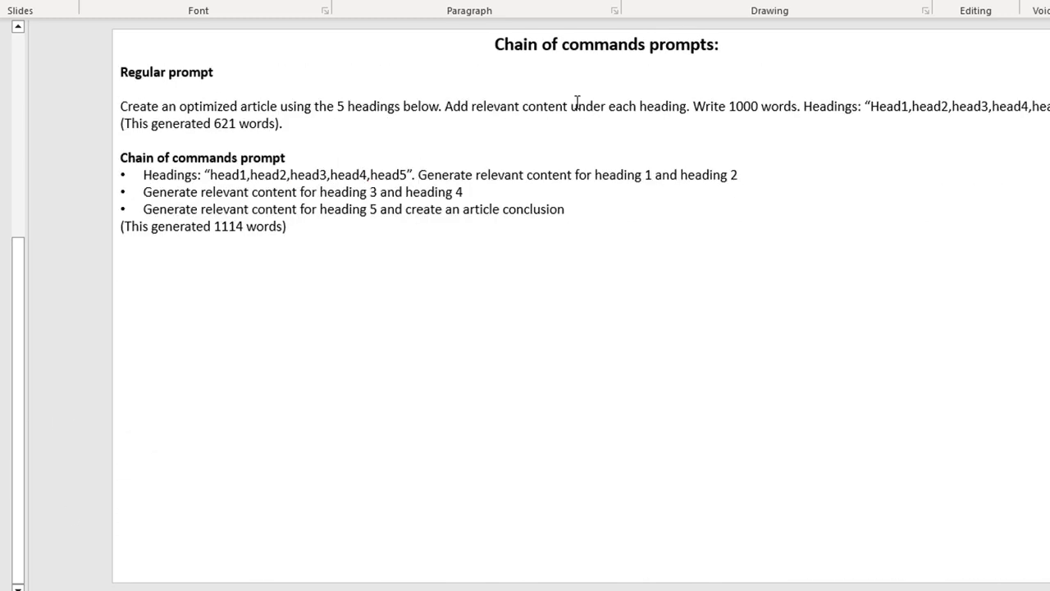
pyautogui.moveTo(117, 107); pyautogui.dragTo(585, 116)
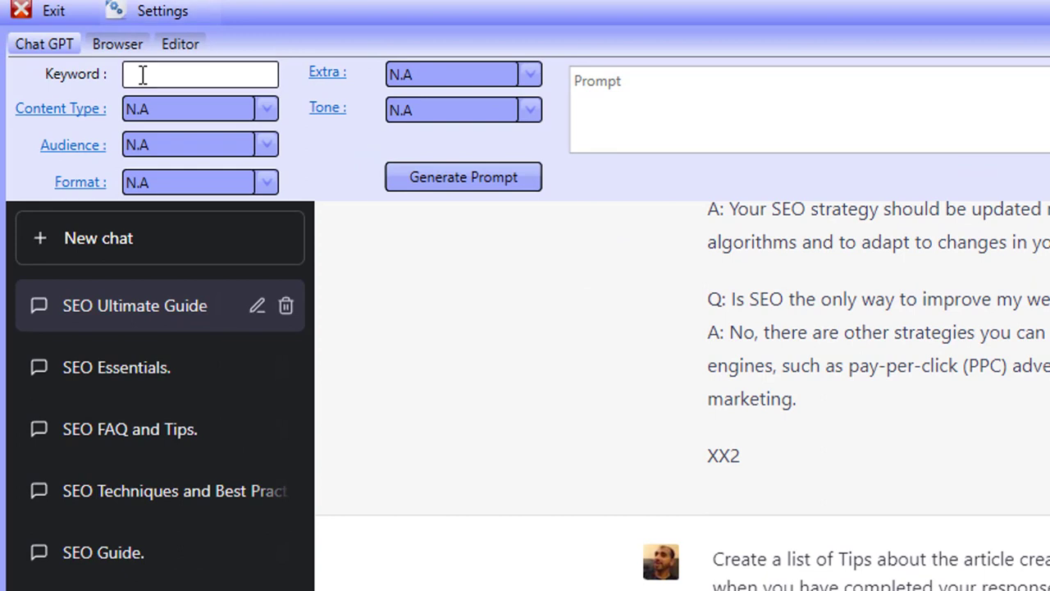
# - Enter the keyword seo and set the content type to Blog Post
pyautogui.click(142, 75)
pyautogui.write('seo')
pyautogui.click(168, 114)
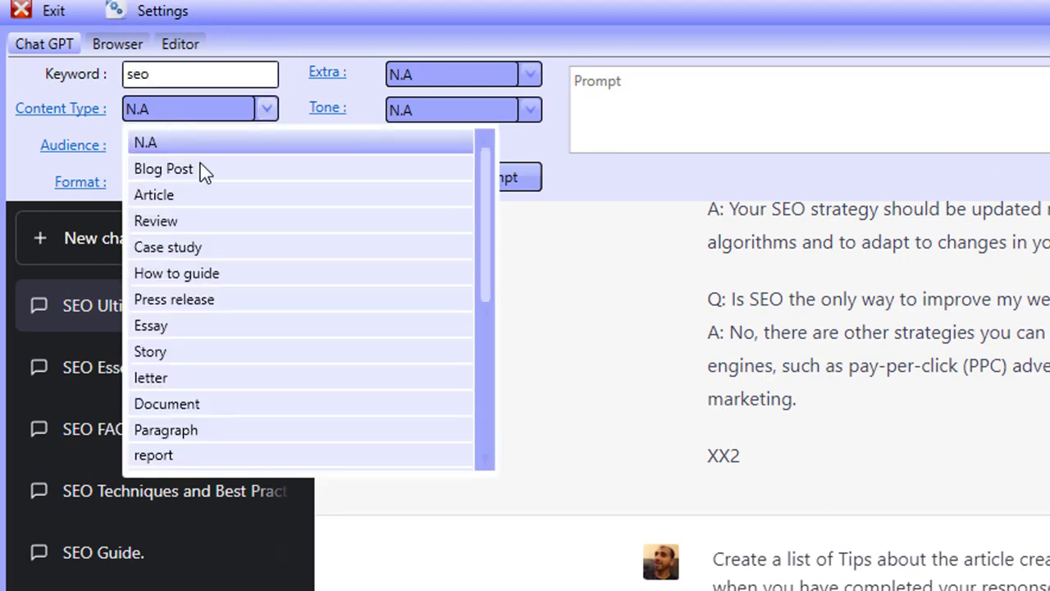
pyautogui.click(204, 169)
# - Set the audience to entrepreneurs
pyautogui.click(82, 110)
pyautogui.scroll(-4, 1037, 502)
pyautogui.scroll(4, 1026, 491)
pyautogui.click(974, 452)
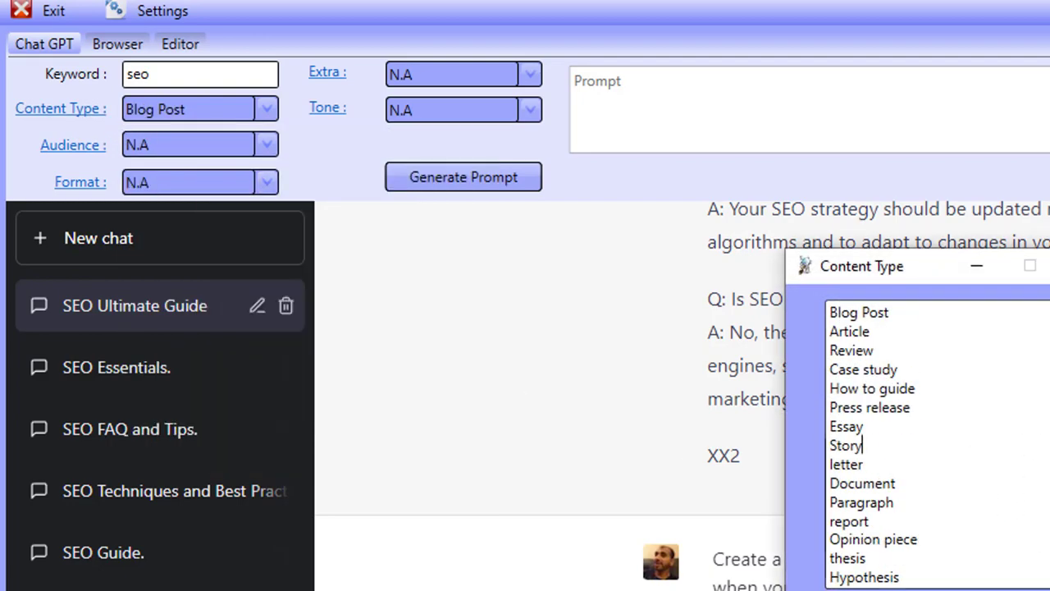
pyautogui.click(209, 140)
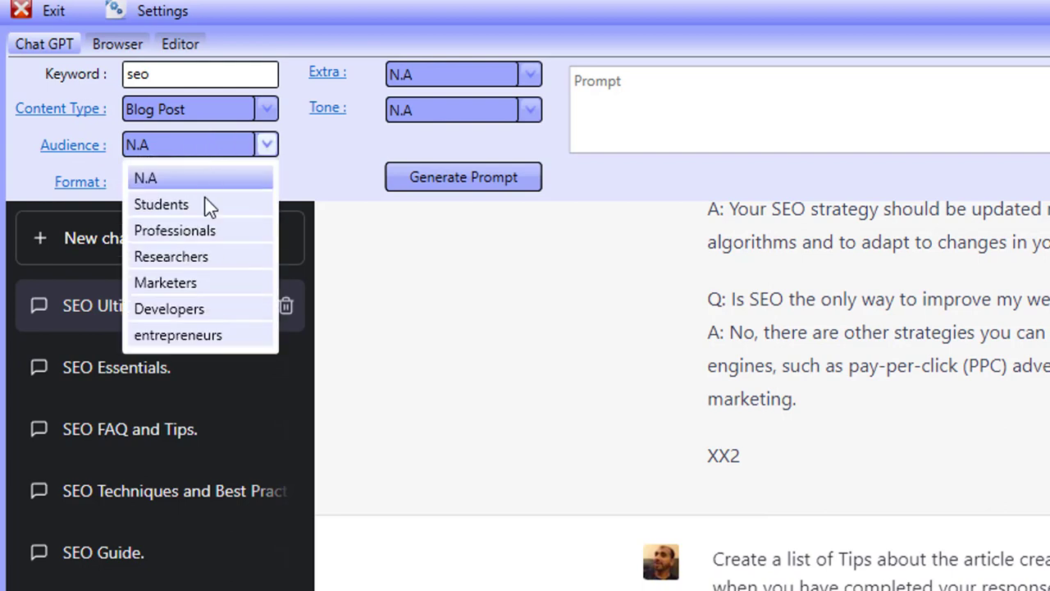
pyautogui.click(186, 336)
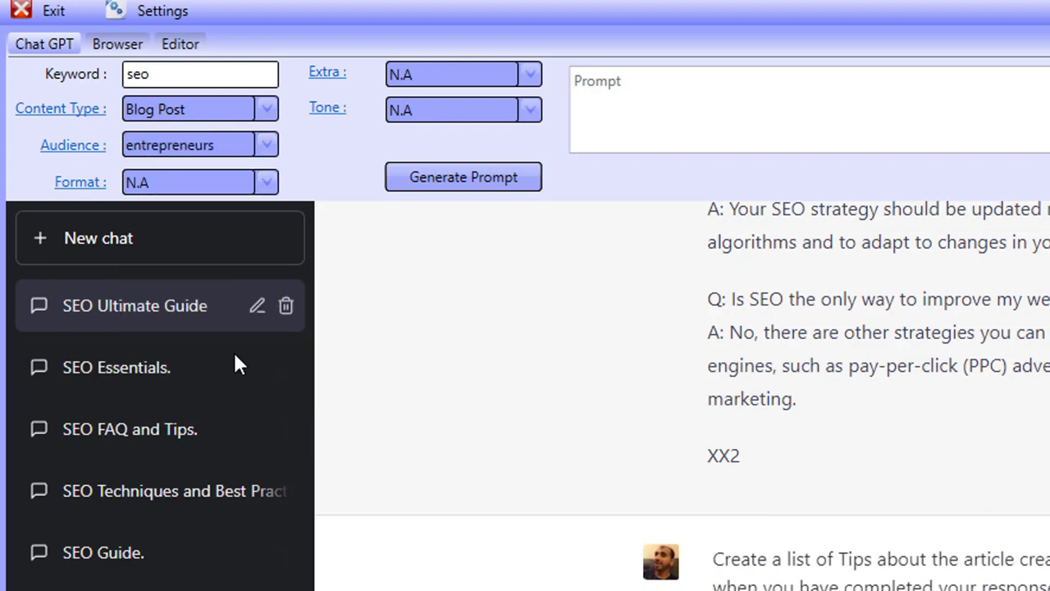
# - Set the Extra option to Start with an attention-grabbing short hook and view the Extra options list
pyautogui.click(182, 189)
pyautogui.click(422, 76)
pyautogui.click(424, 80)
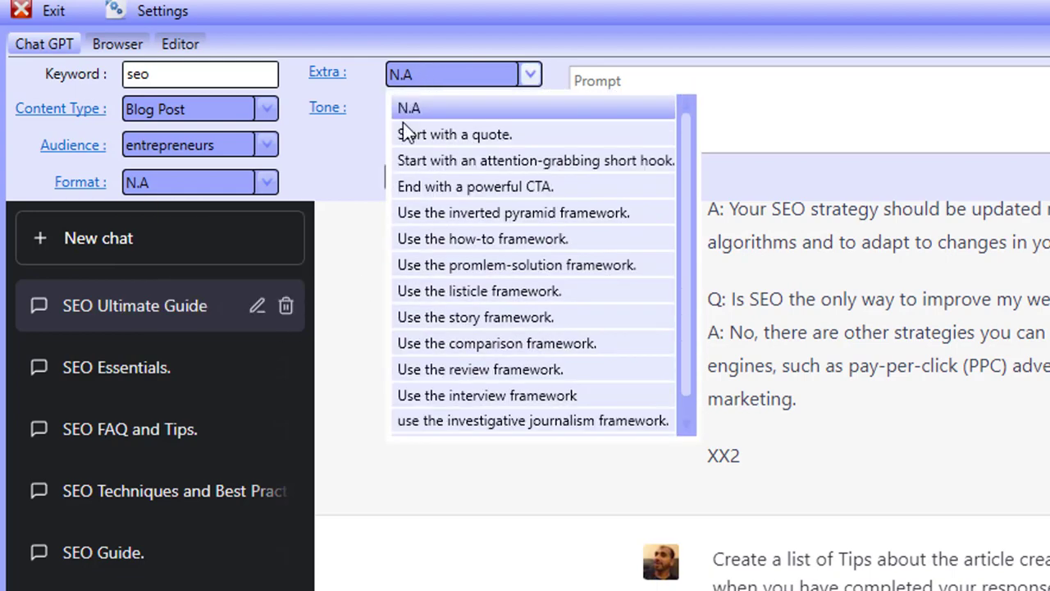
pyautogui.click(438, 162)
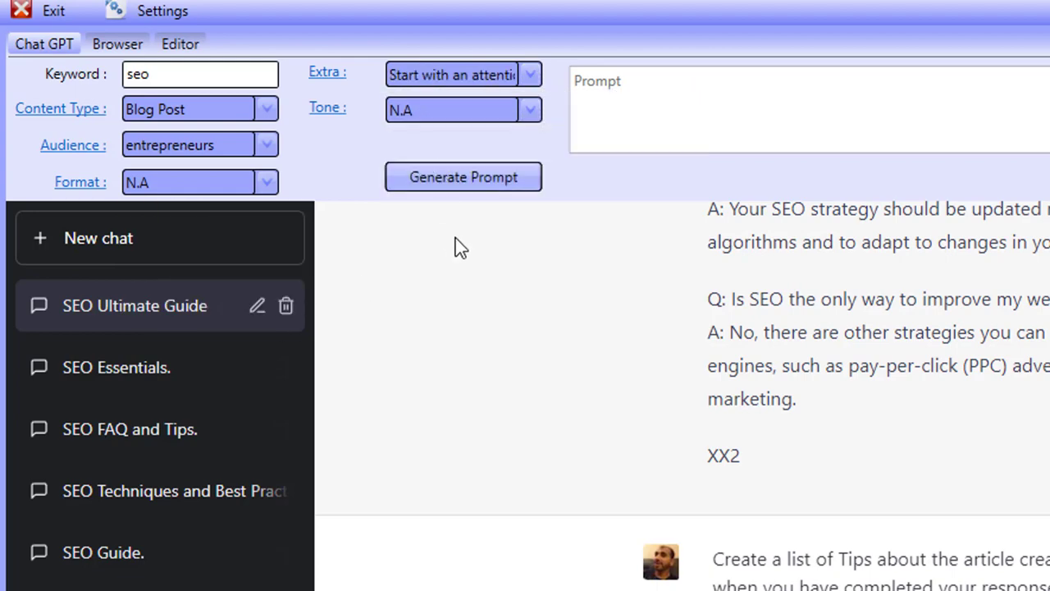
pyautogui.click(328, 74)
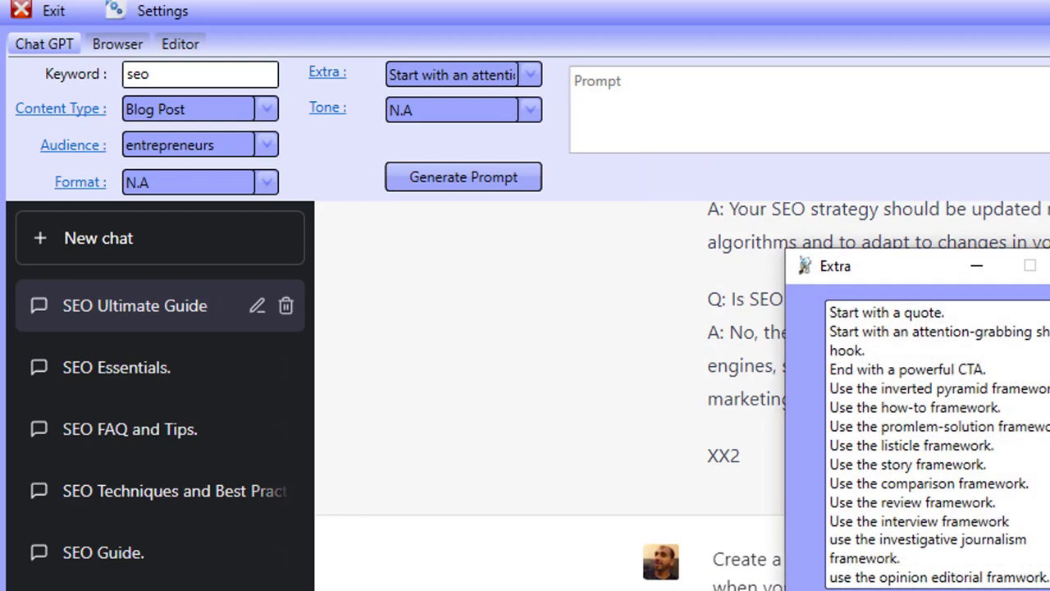
pyautogui.click(1049, 265)
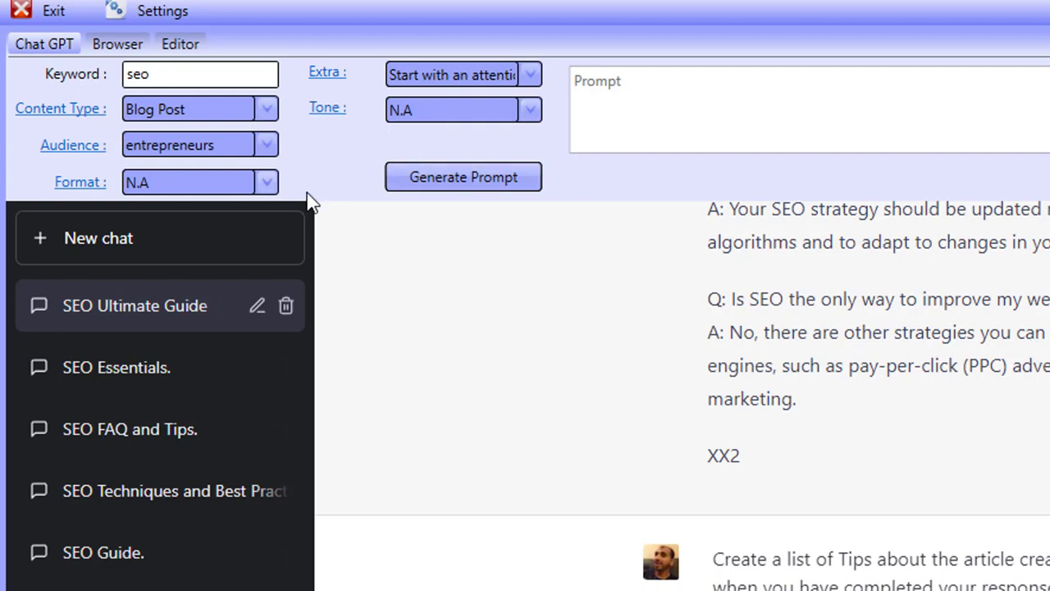
# - Set the tone to Professional
pyautogui.click(427, 115)
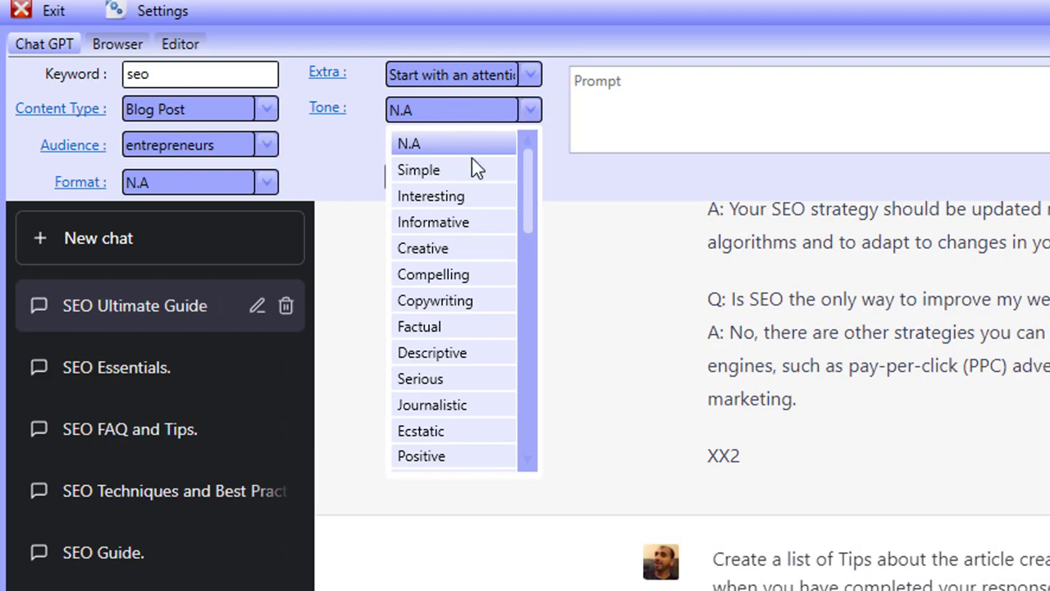
pyautogui.press('pagedown')
pyautogui.press('Down')
pyautogui.press('Down')
pyautogui.press('Down')
pyautogui.press('Down')
pyautogui.press('Down')
pyautogui.press('Down')
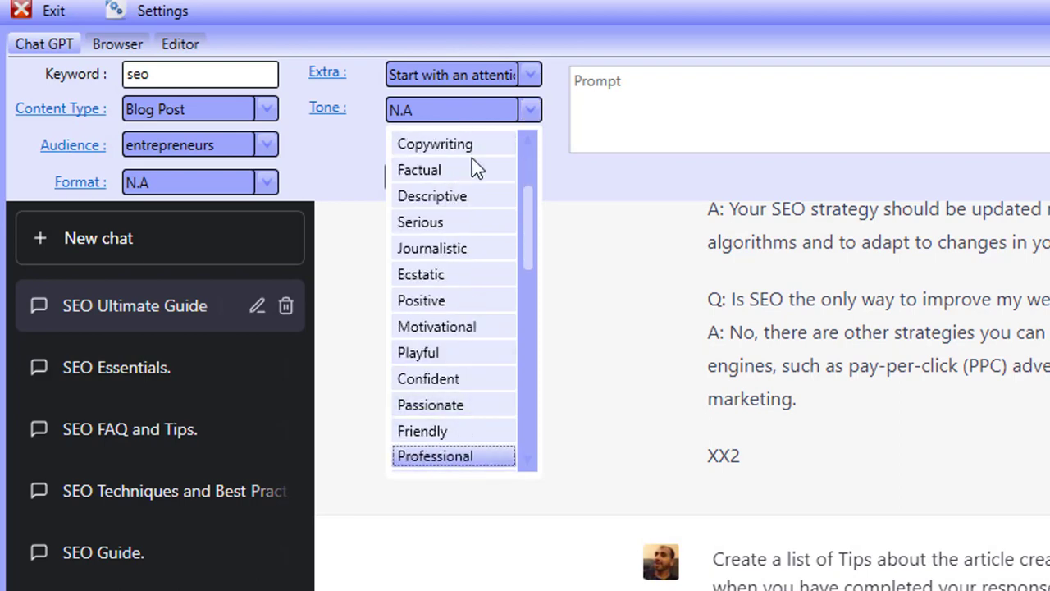
pyautogui.click(425, 456)
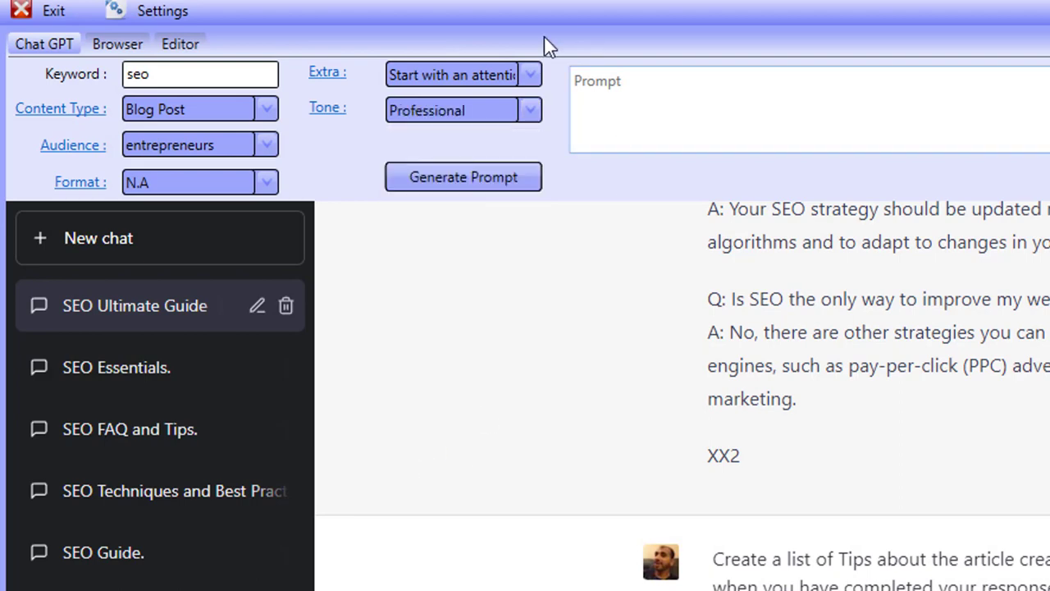
# - Generate the prompt and append Write 1000 words to the end of it
pyautogui.click(480, 181)
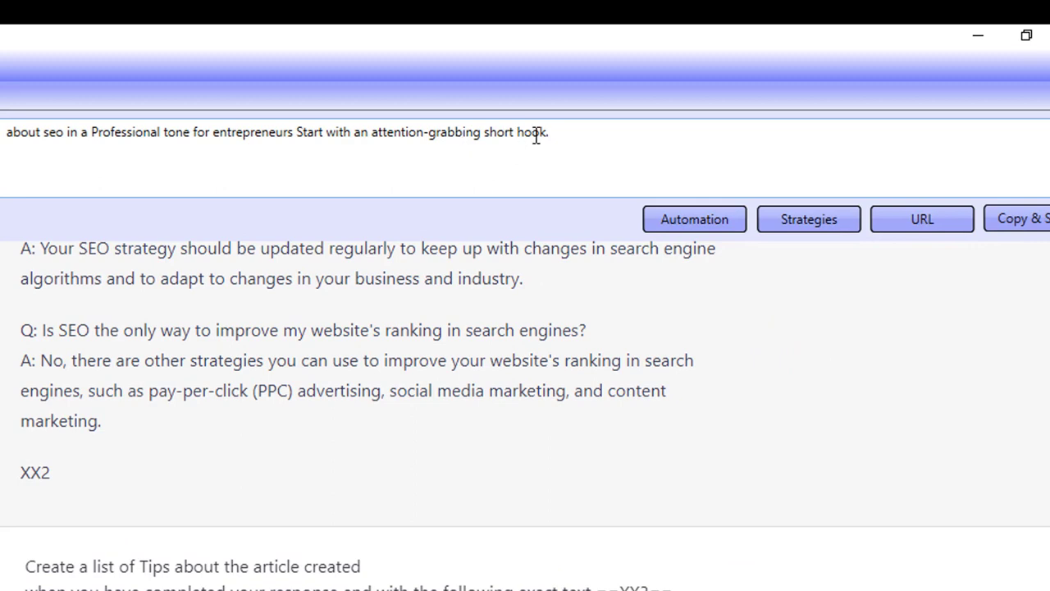
pyautogui.click(561, 136)
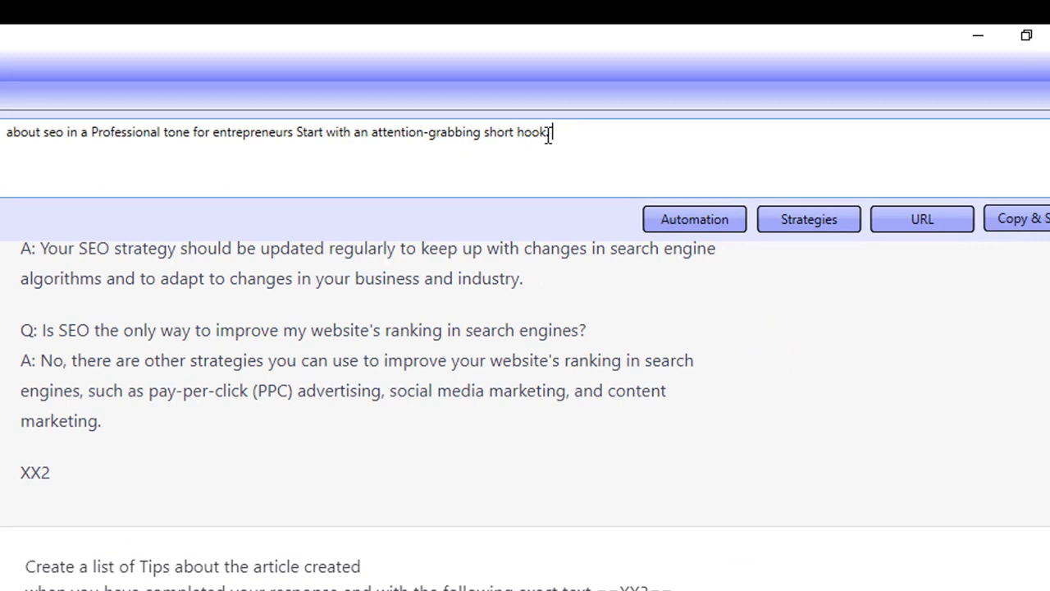
pyautogui.write('Write 1000 words')
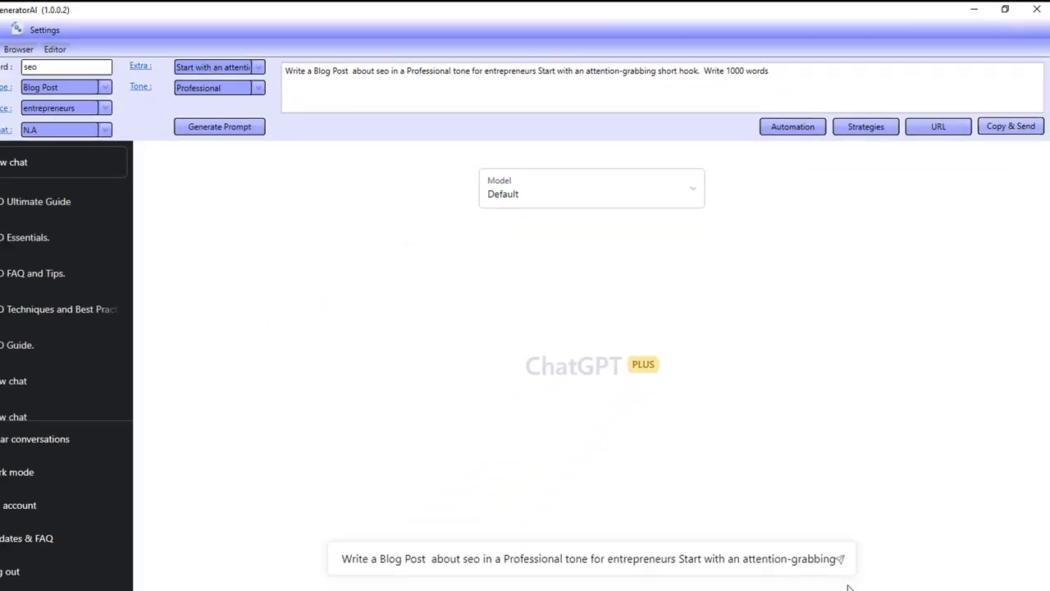
# - Send the prompt to the chat and follow the blog post as it is generated
pyautogui.click(844, 530)
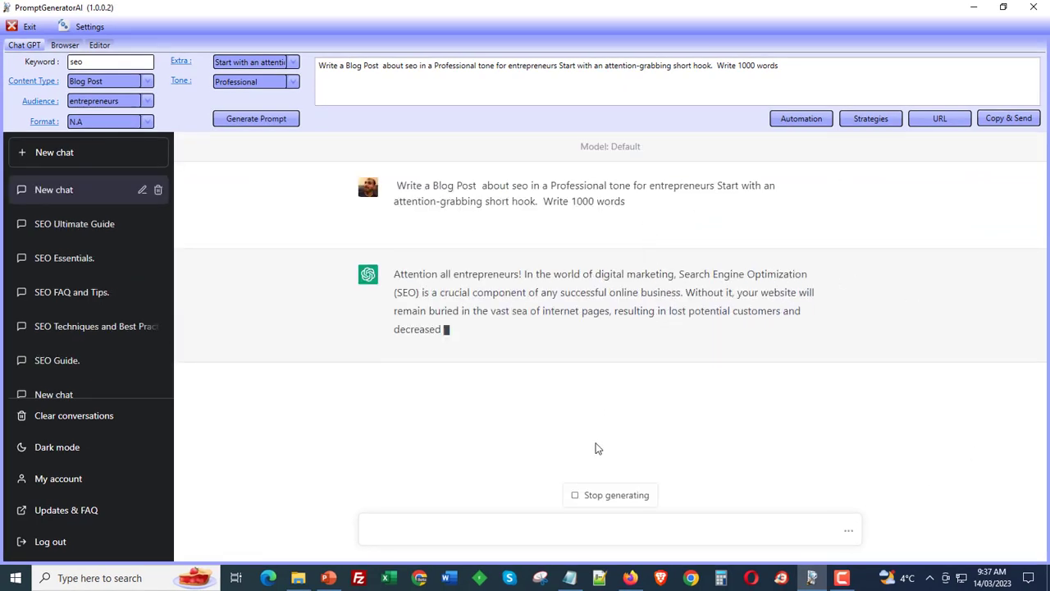
pyautogui.moveTo(433, 185); pyautogui.dragTo(556, 202)
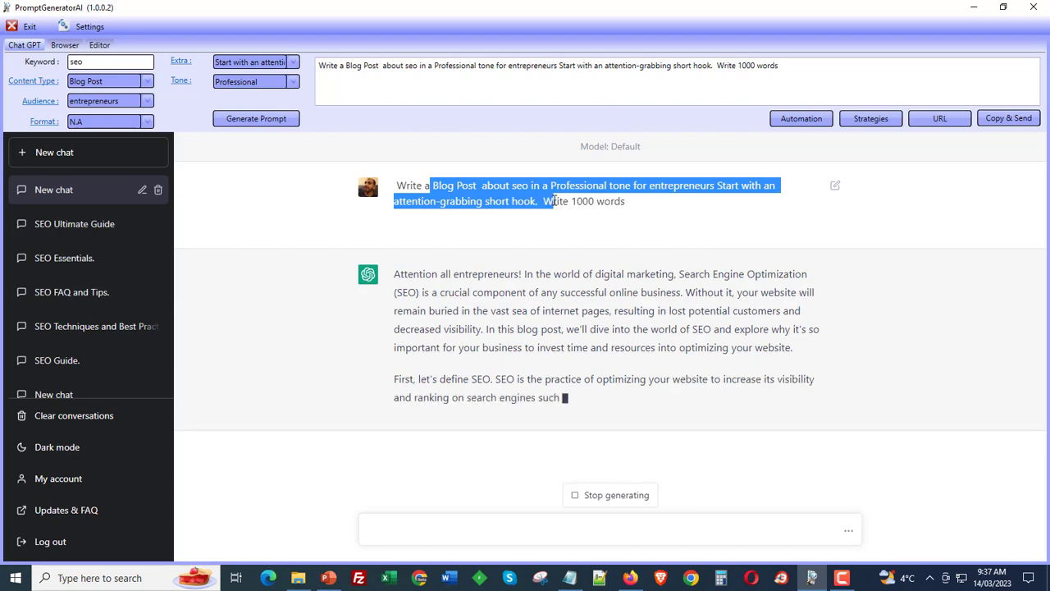
pyautogui.click(592, 235)
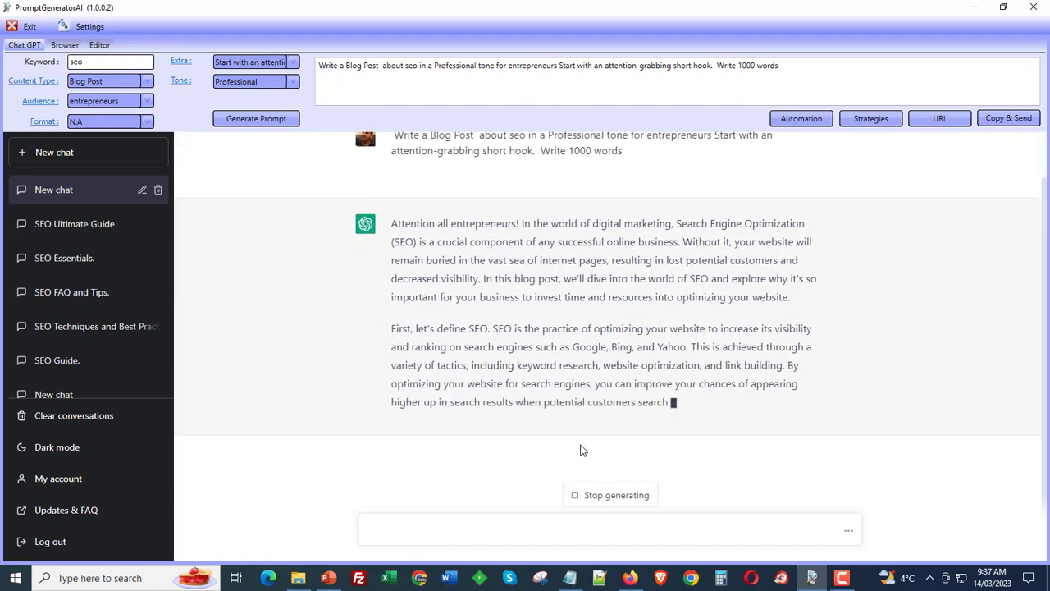
pyautogui.scroll(3, 421, 328)
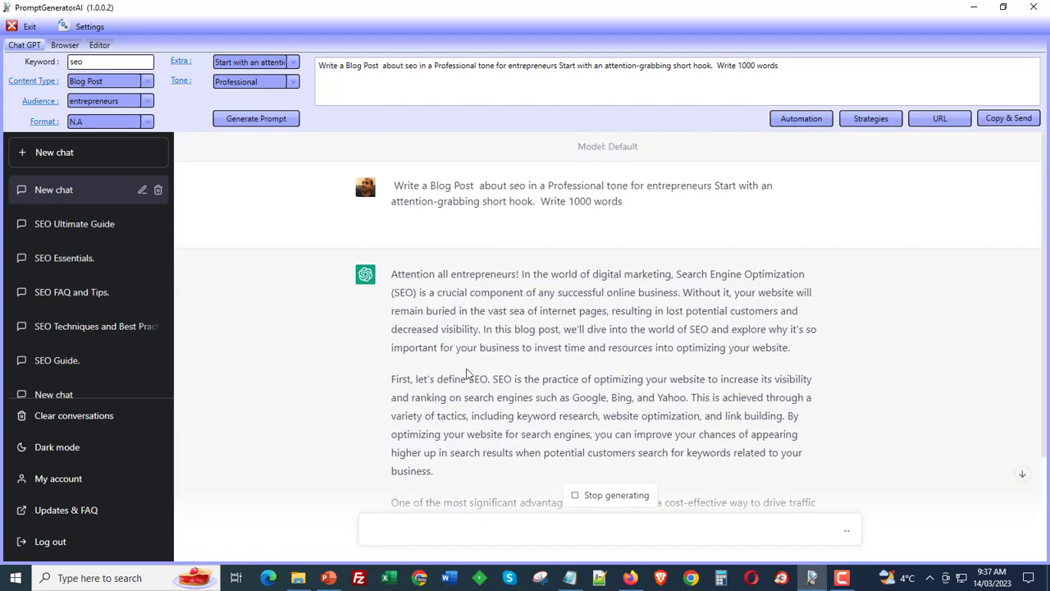
pyautogui.scroll(-3, 466, 369)
pyautogui.scroll(3, 538, 383)
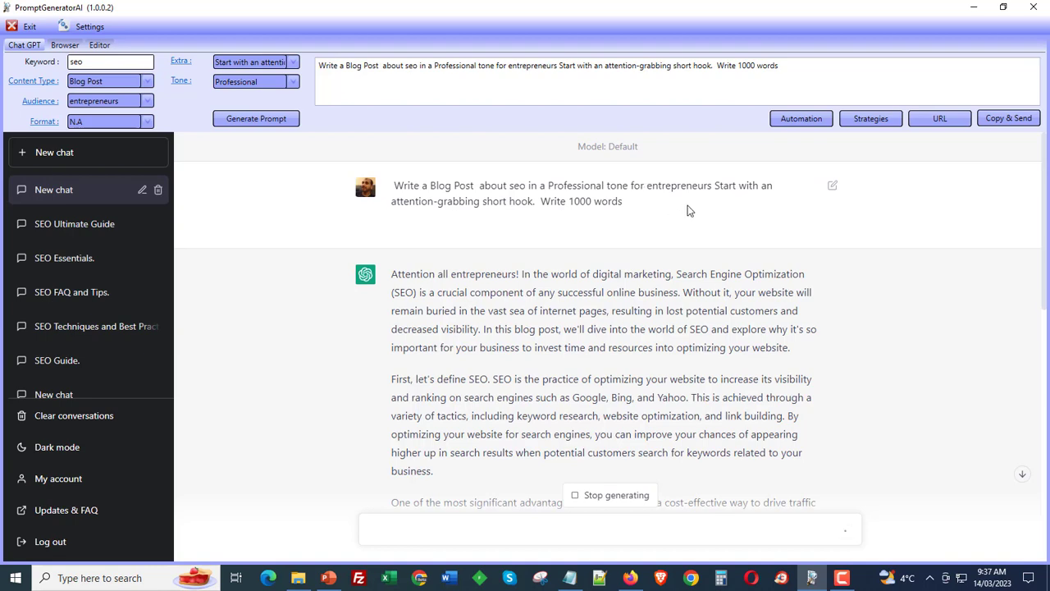
pyautogui.scroll(-10, 711, 430)
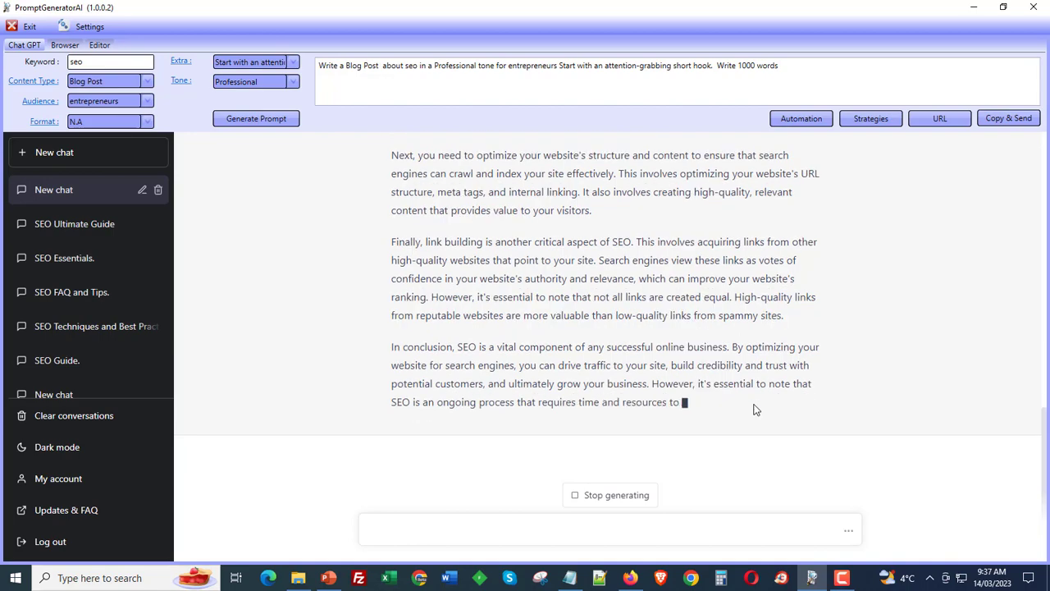
pyautogui.scroll(3, 755, 406)
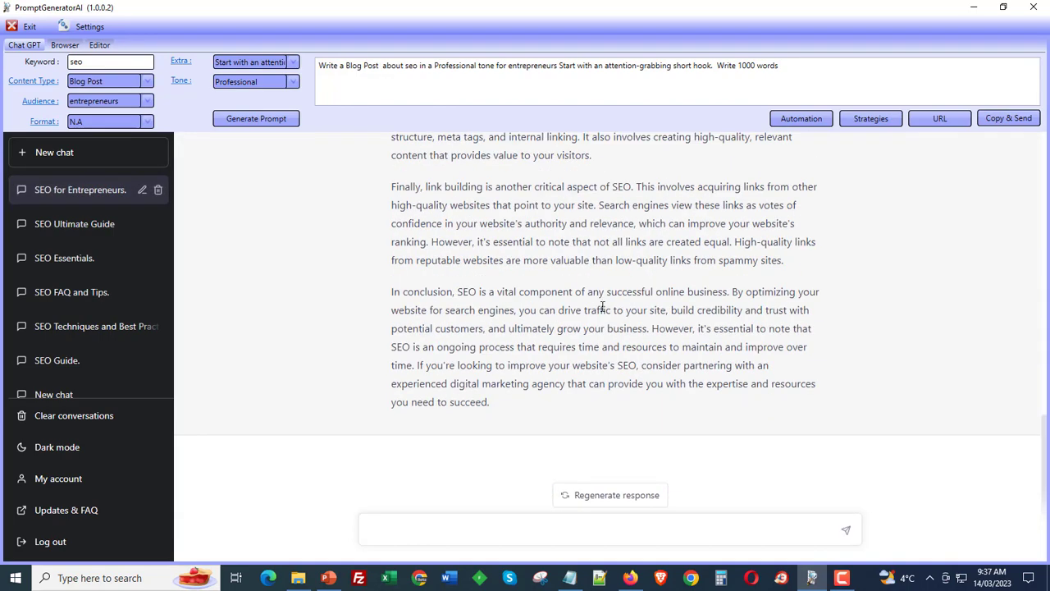
# - Save all chat responses to a text file named re in the promptai-output folder
pyautogui.moveTo(513, 346); pyautogui.dragTo(564, 383)
pyautogui.rightClick(538, 360)
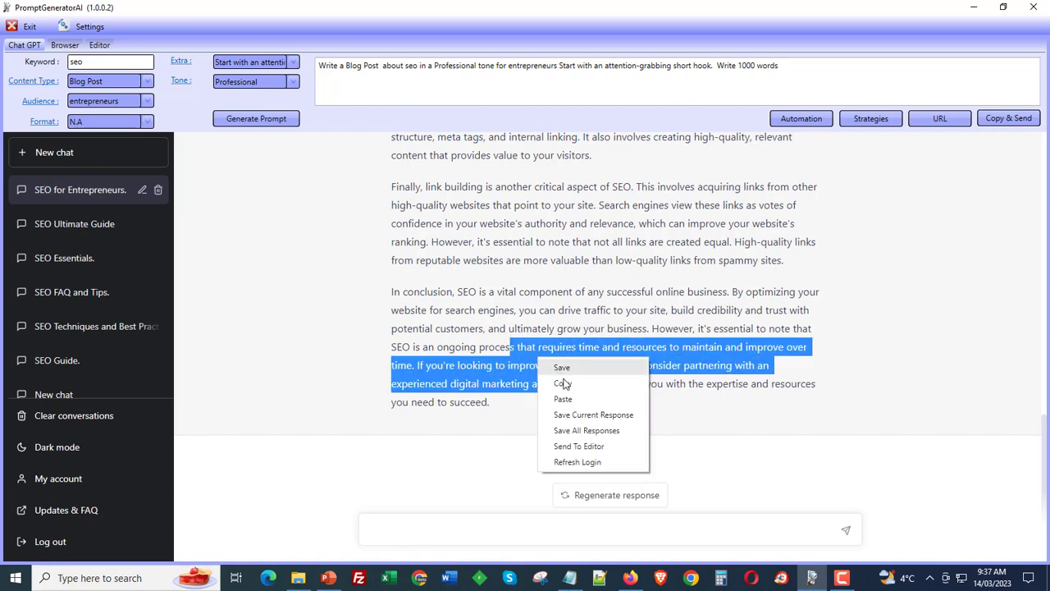
pyautogui.click(577, 431)
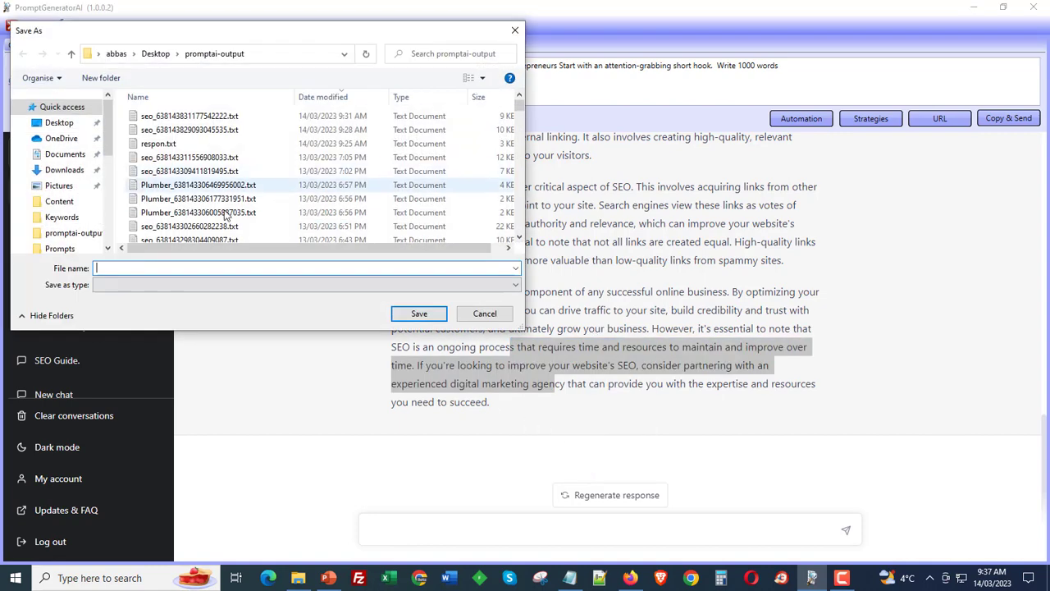
pyautogui.write('re')
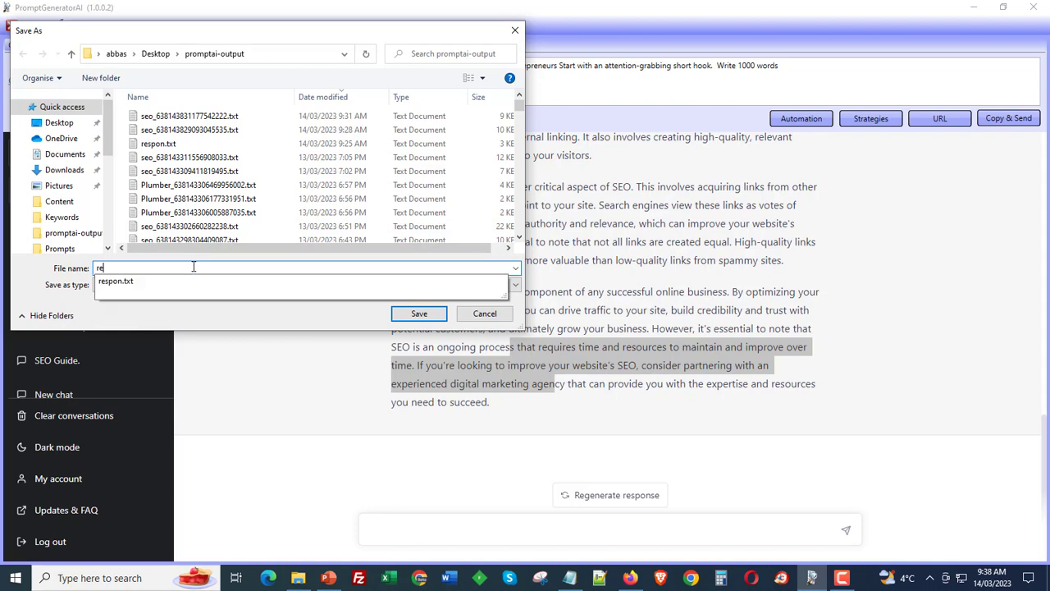
pyautogui.click(414, 314)
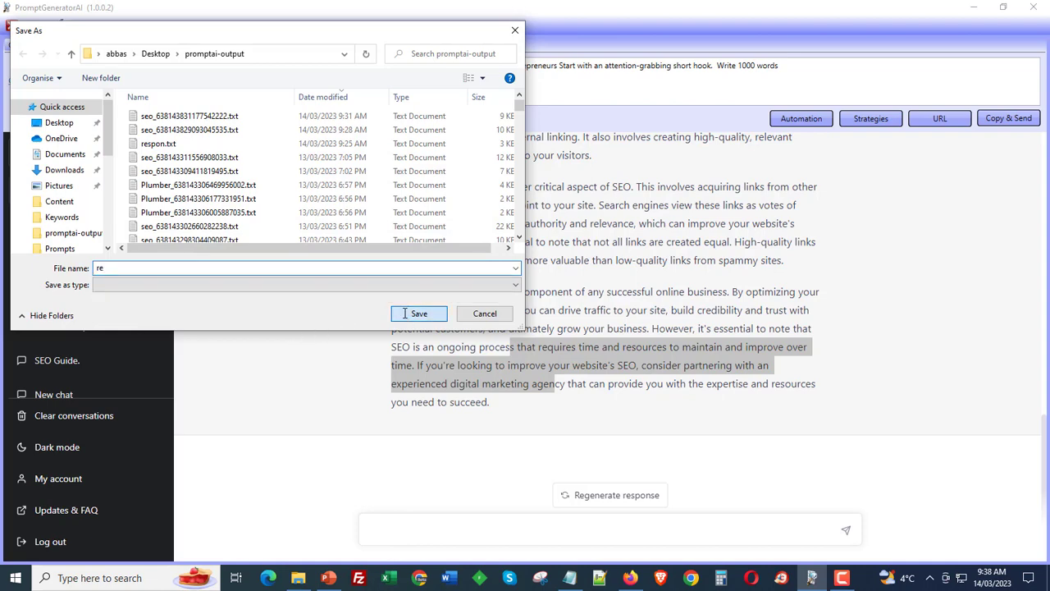
# - Open the Editor and review the response text there, cancelling the import file dialog
pyautogui.click(590, 334)
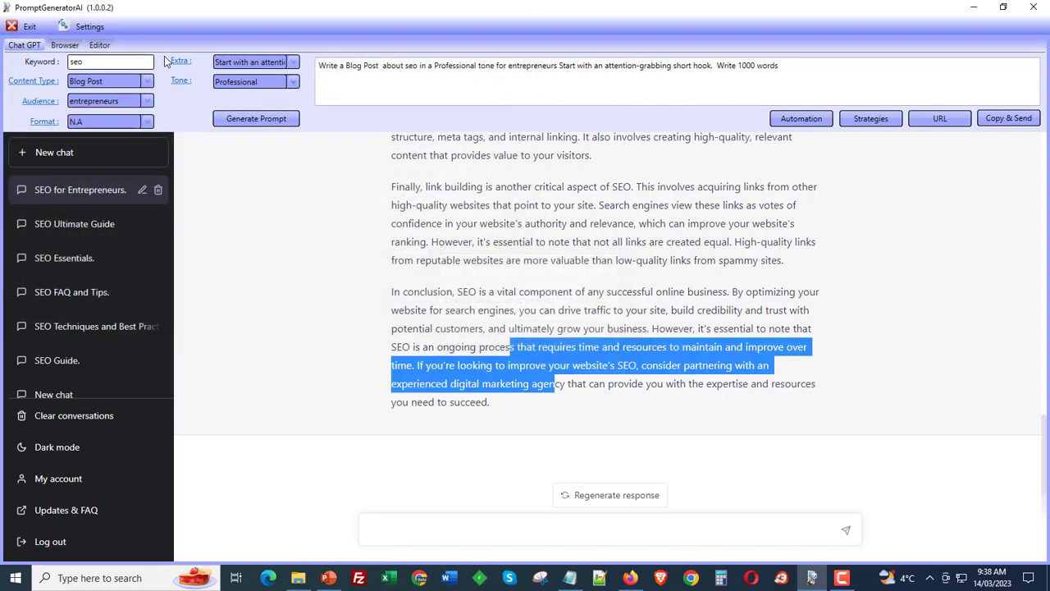
pyautogui.click(100, 45)
pyautogui.click(896, 69)
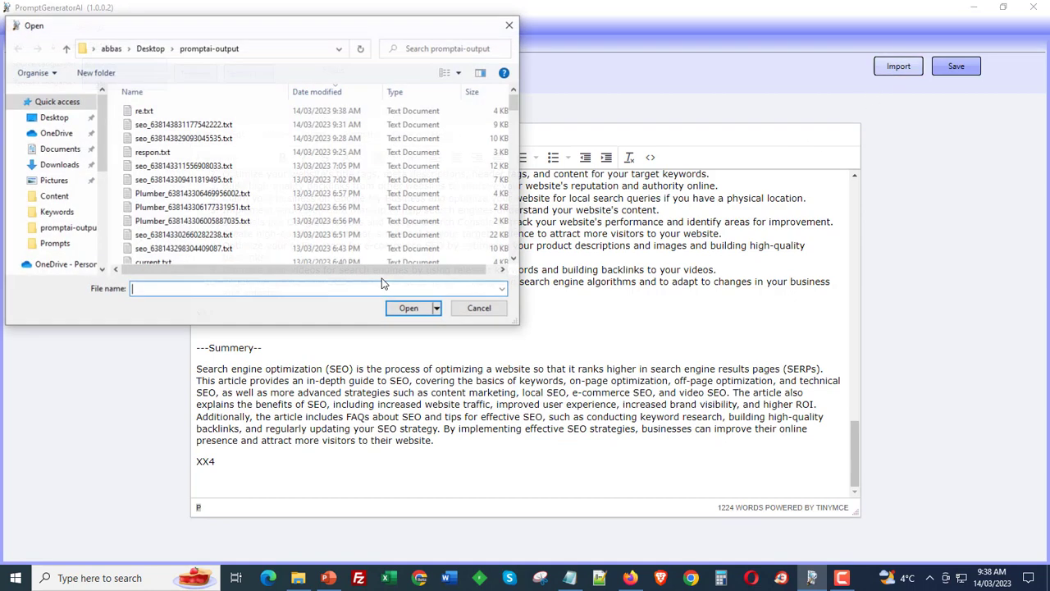
pyautogui.press('Escape')
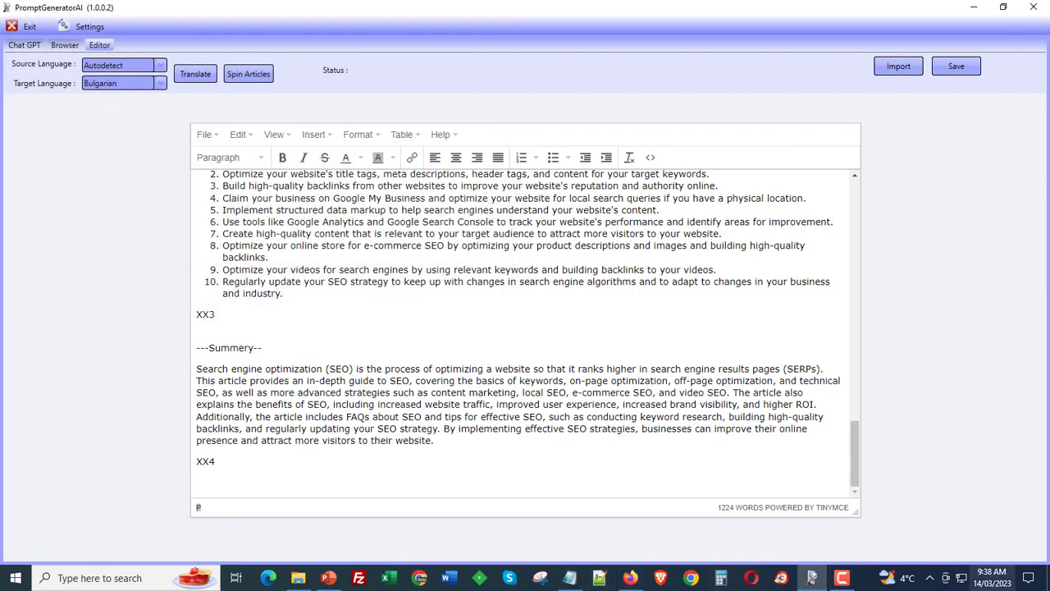
pyautogui.moveTo(718, 508); pyautogui.dragTo(735, 509)
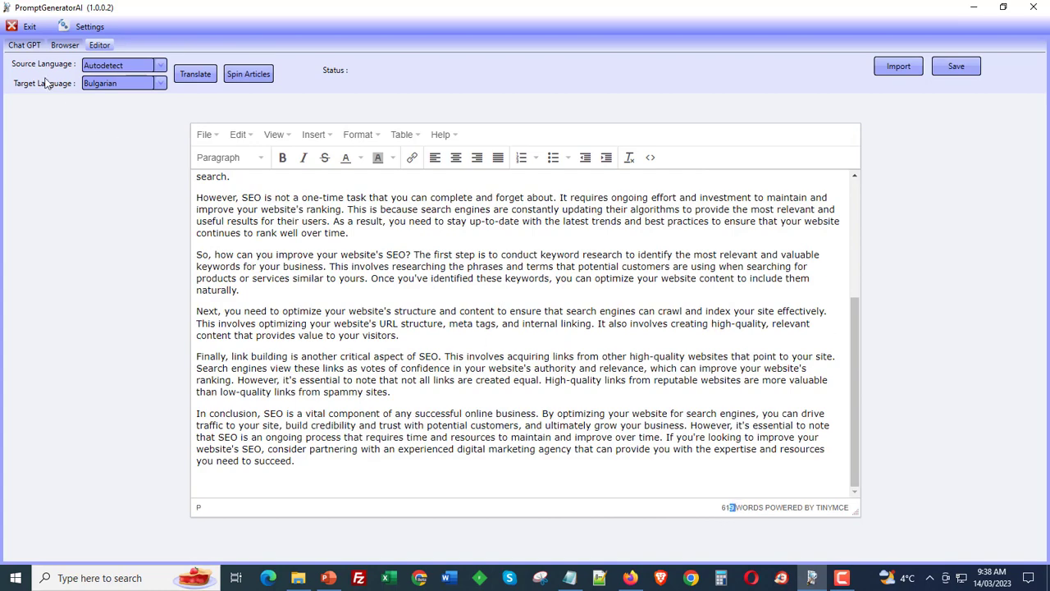
# - Return to the chat and scroll through the prompt and the generated blog post
pyautogui.click(33, 46)
pyautogui.scroll(5, 557, 279)
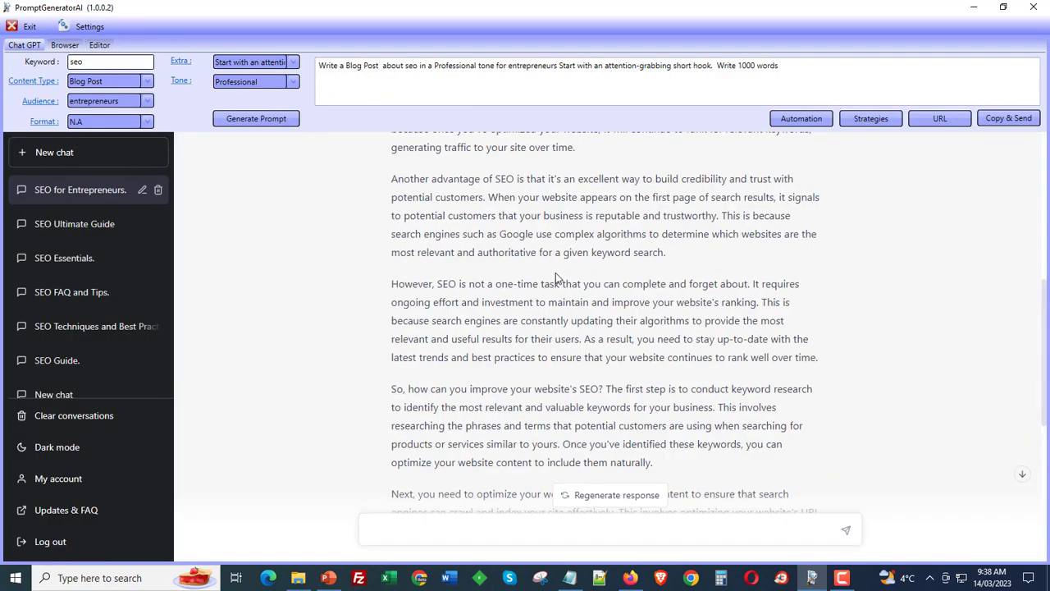
pyautogui.scroll(10, 556, 279)
pyautogui.moveTo(633, 211); pyautogui.dragTo(432, 182)
pyautogui.click(440, 148)
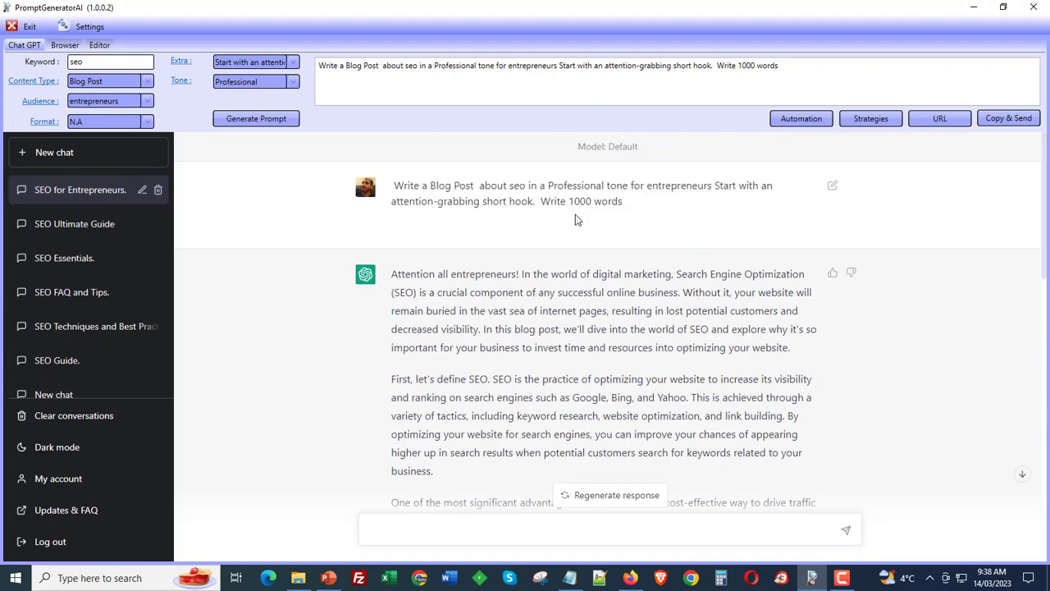
pyautogui.scroll(-15, 570, 215)
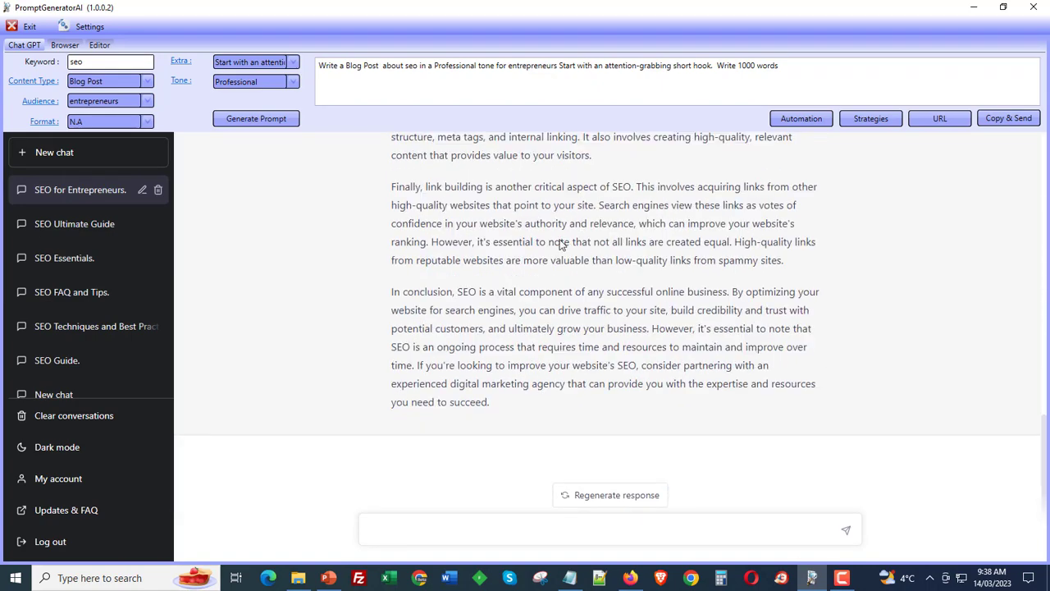
pyautogui.scroll(15, 561, 242)
pyautogui.moveTo(465, 187); pyautogui.dragTo(545, 189)
pyautogui.click(545, 189)
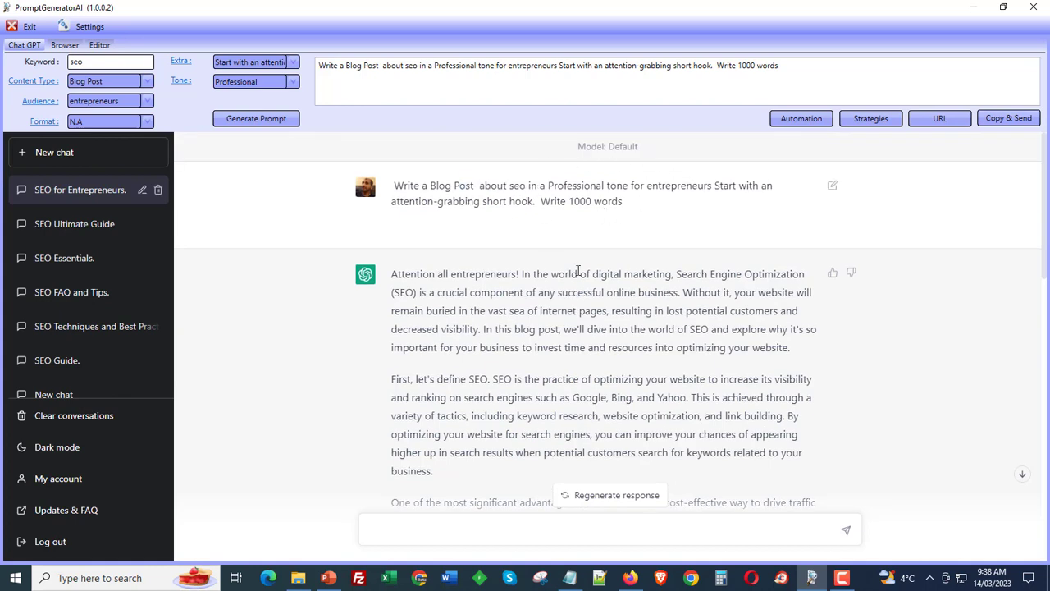
pyautogui.scroll(-15, 569, 317)
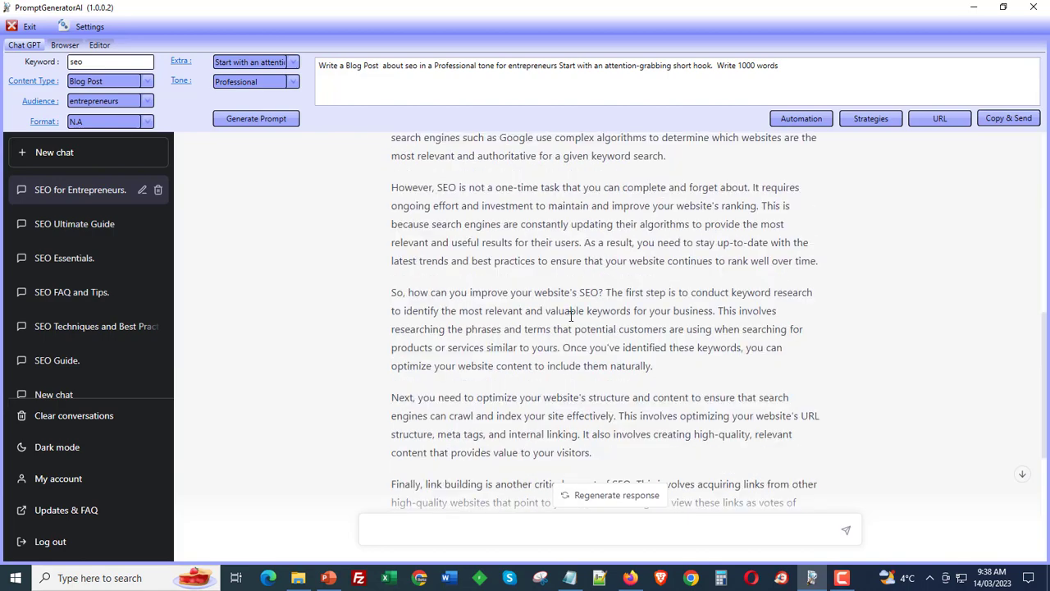
pyautogui.scroll(8, 583, 316)
pyautogui.scroll(-5, 555, 324)
pyautogui.scroll(-4, 558, 339)
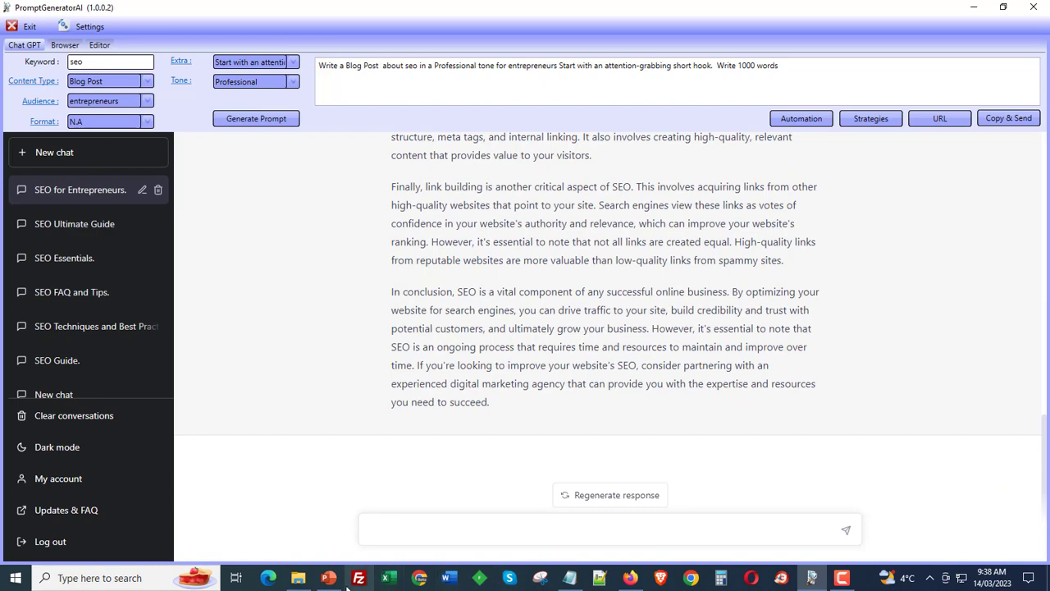
# - Switch to PowerPoint and go over the Problems with Chat GPT slide, highlighting its points
pyautogui.click(328, 578)
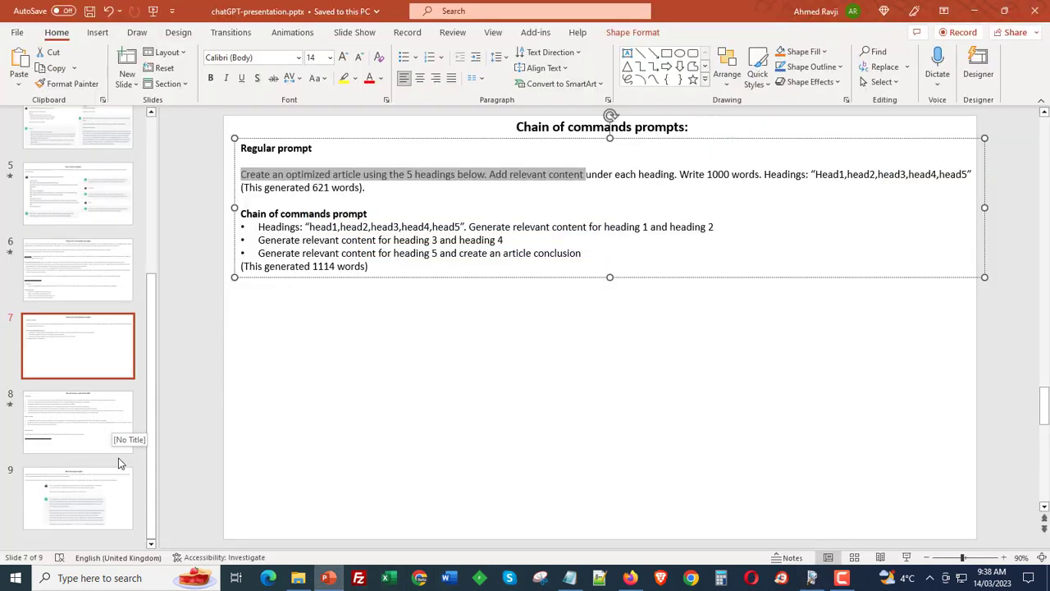
pyautogui.click(95, 448)
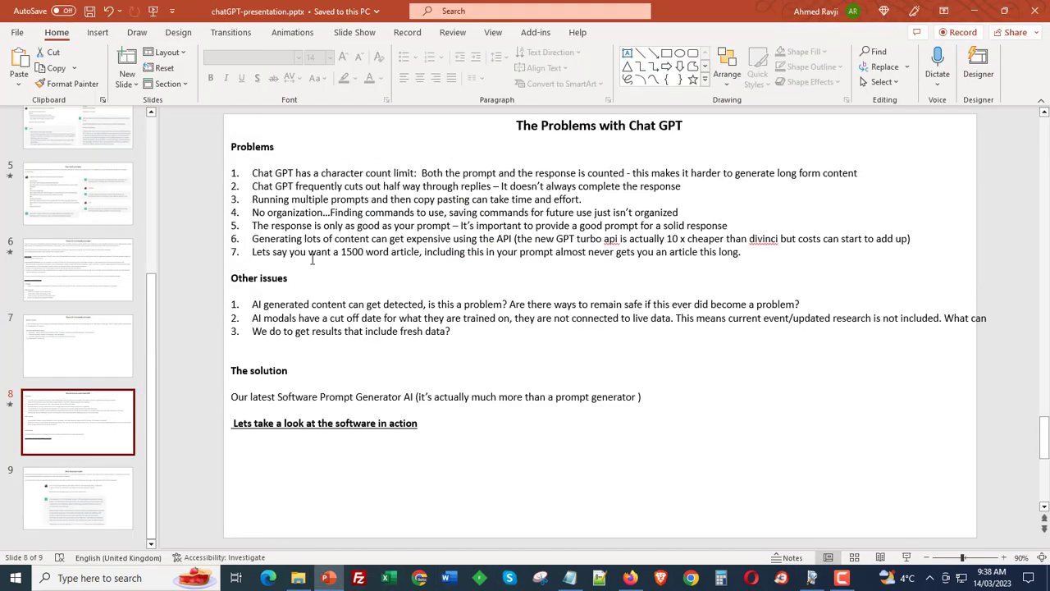
pyautogui.moveTo(370, 256); pyautogui.dragTo(506, 265)
pyautogui.click(505, 264)
pyautogui.click(488, 368)
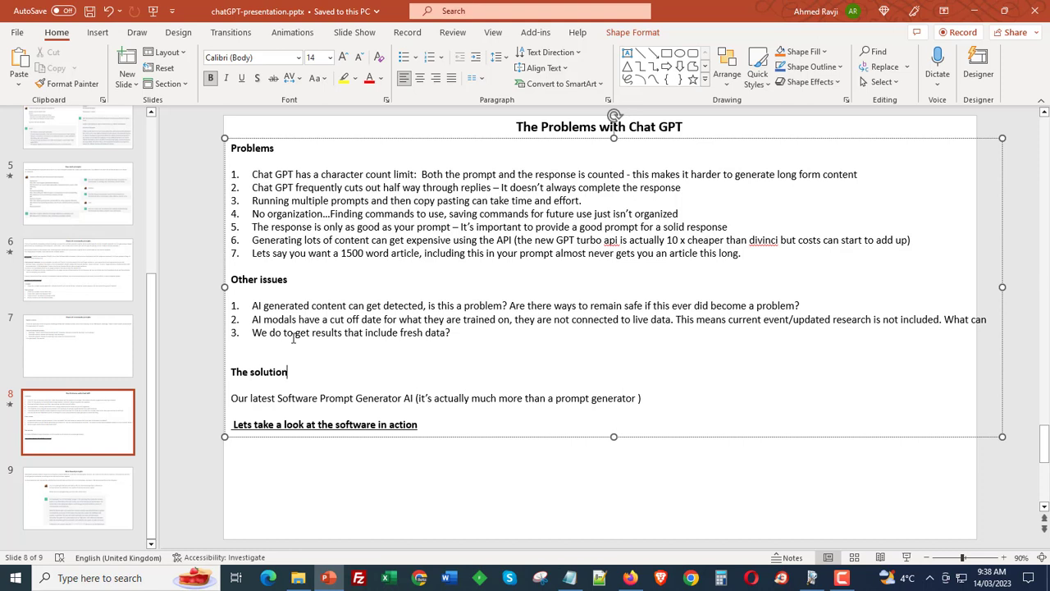
pyautogui.moveTo(312, 306); pyautogui.dragTo(445, 319)
pyautogui.click(445, 319)
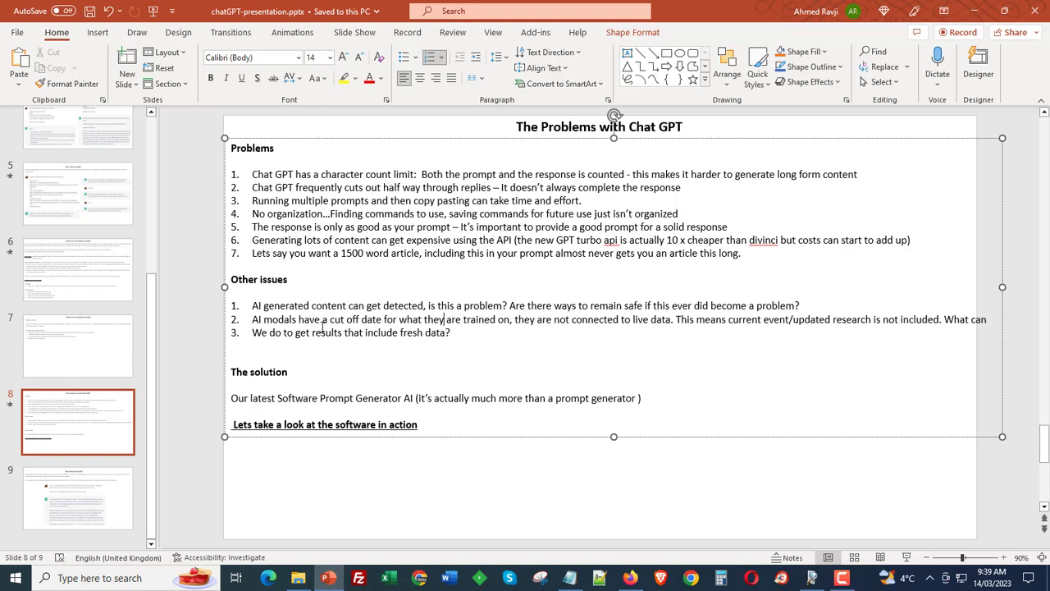
pyautogui.moveTo(505, 305); pyautogui.dragTo(794, 307)
pyautogui.click(772, 309)
pyautogui.moveTo(528, 308); pyautogui.dragTo(748, 307)
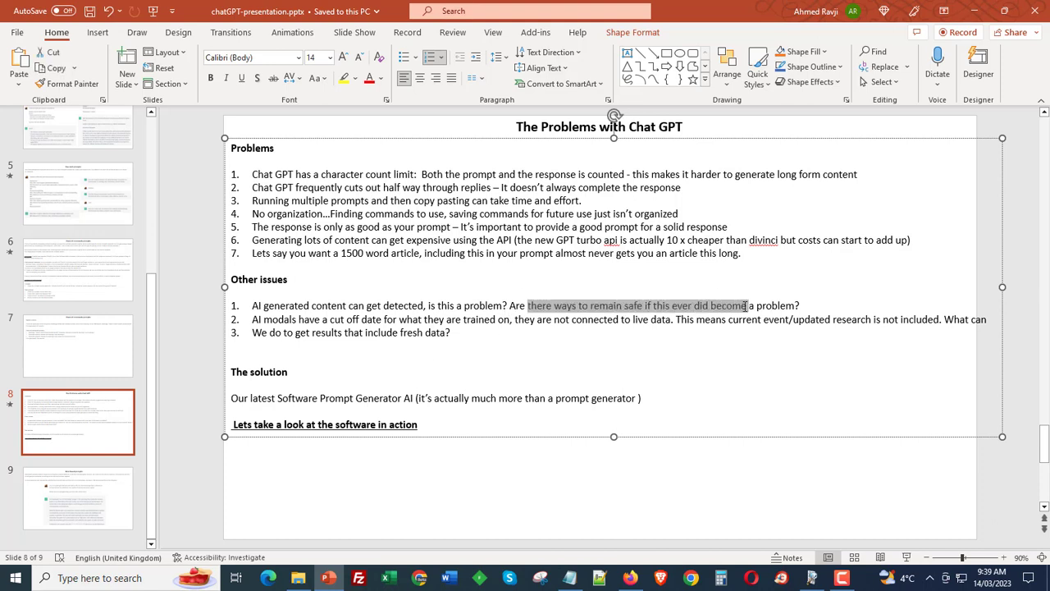
pyautogui.click(718, 438)
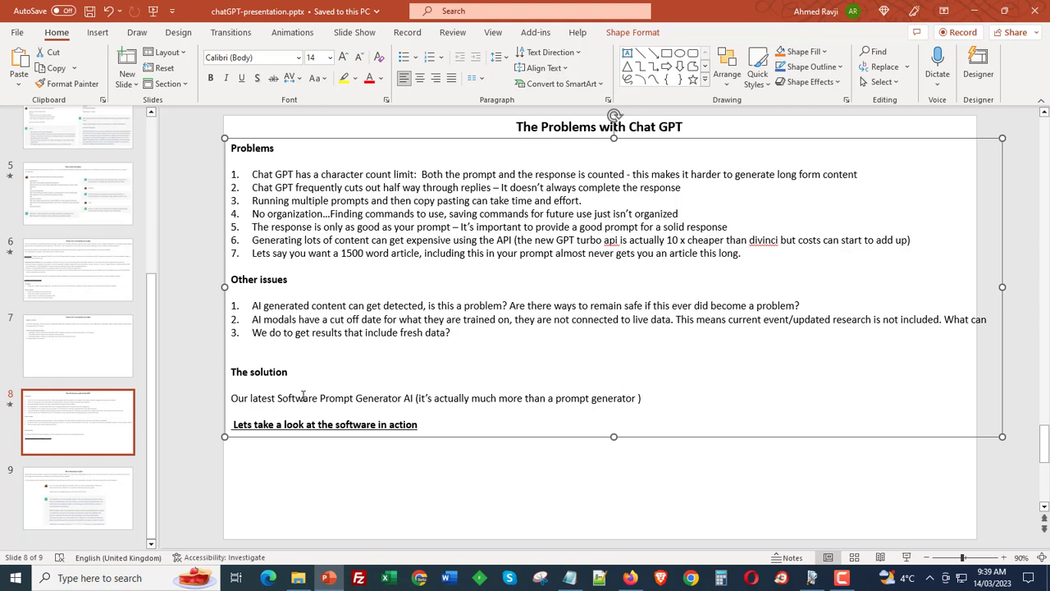
pyautogui.moveTo(268, 403); pyautogui.dragTo(353, 401)
pyautogui.click(353, 400)
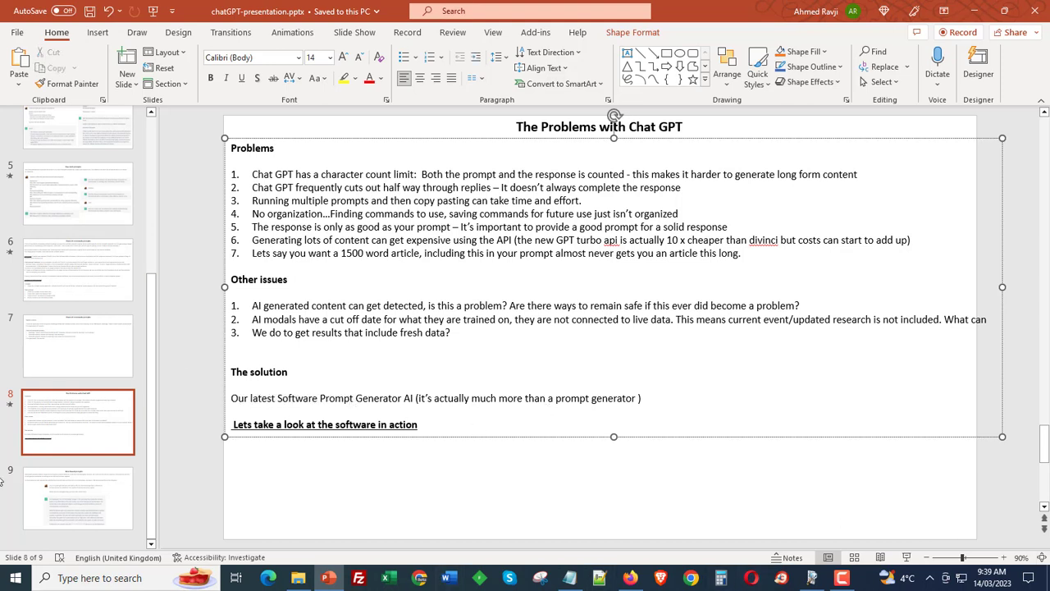
# - Back in the prompt tool, add step by step as a new entry at the top of the Content Type list
pyautogui.click(812, 577)
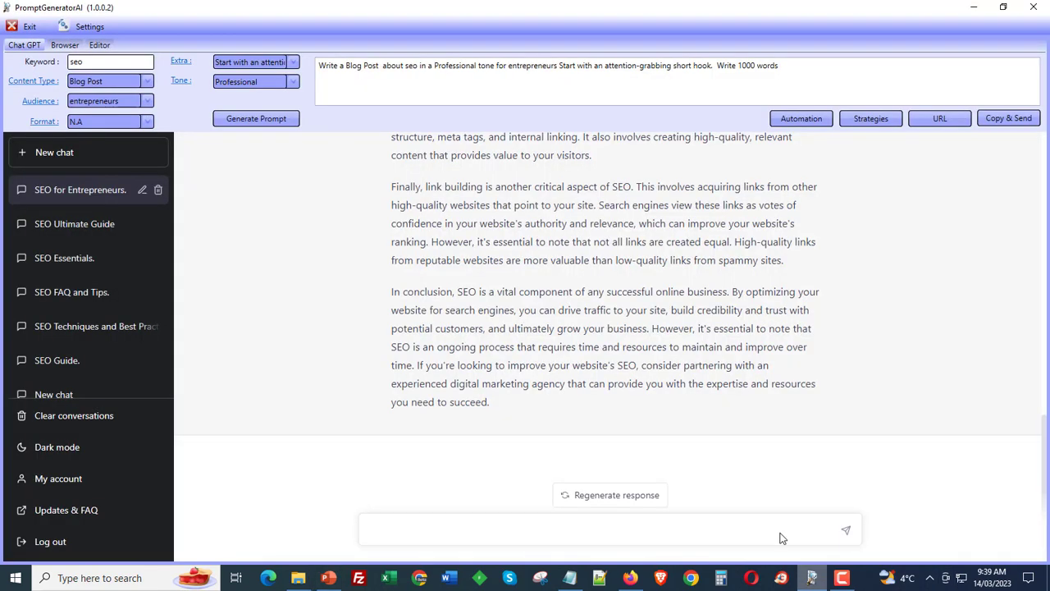
pyautogui.scroll(3, 486, 398)
pyautogui.scroll(-3, 486, 399)
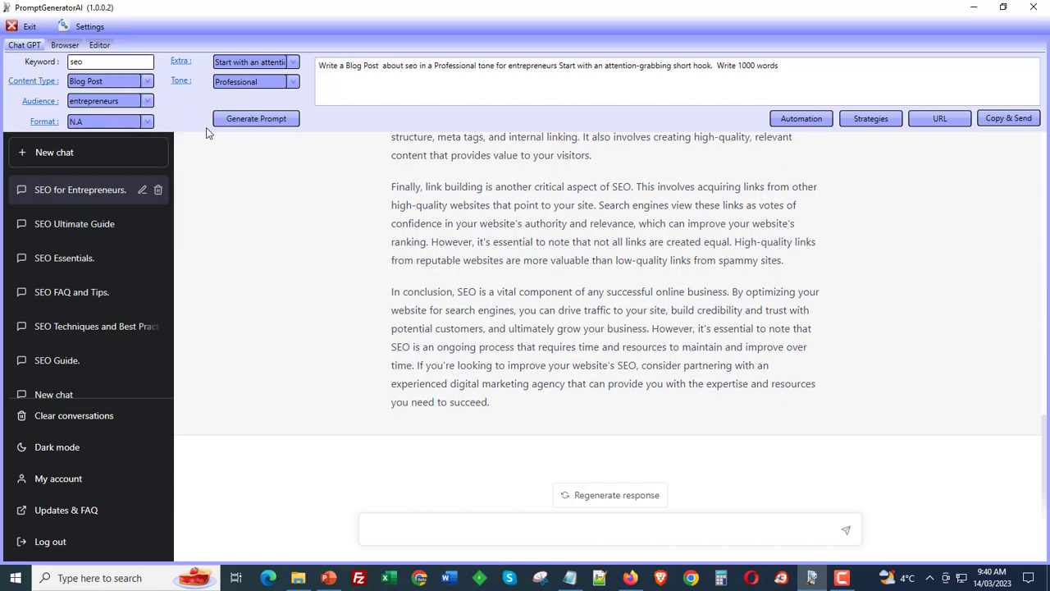
pyautogui.click(148, 81)
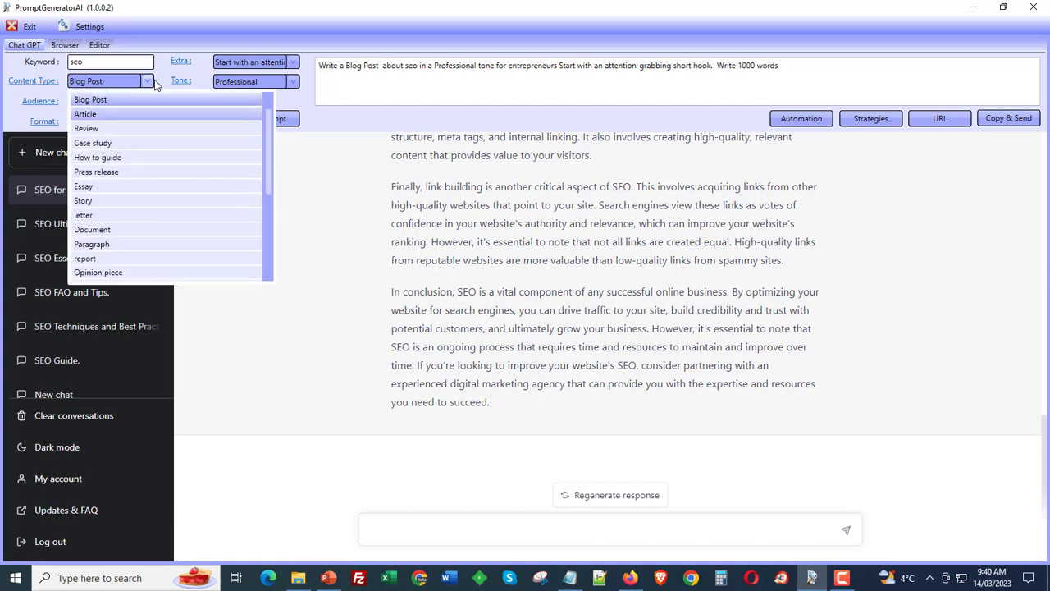
pyautogui.click(48, 90)
pyautogui.click(40, 82)
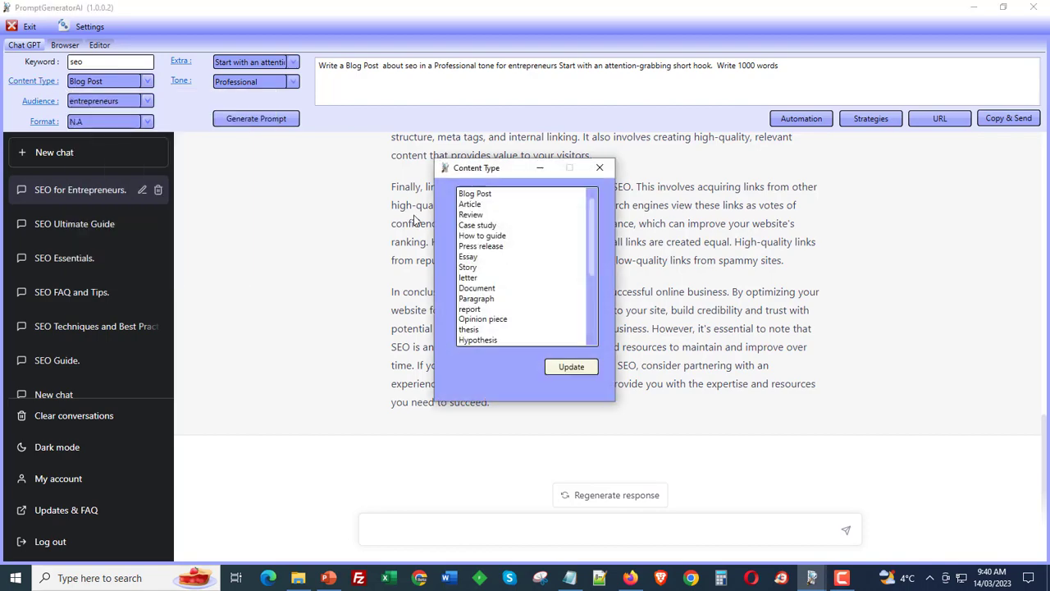
pyautogui.scroll(-4, 529, 293)
pyautogui.scroll(4, 527, 272)
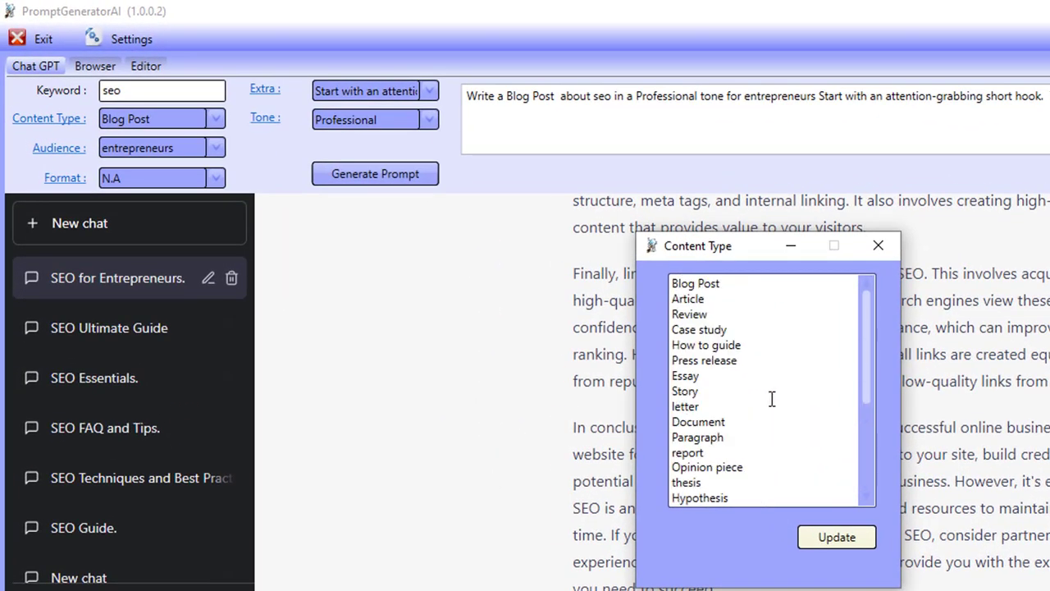
pyautogui.click(675, 288)
pyautogui.press('Return')
pyautogui.press('Up')
pyautogui.write('st')
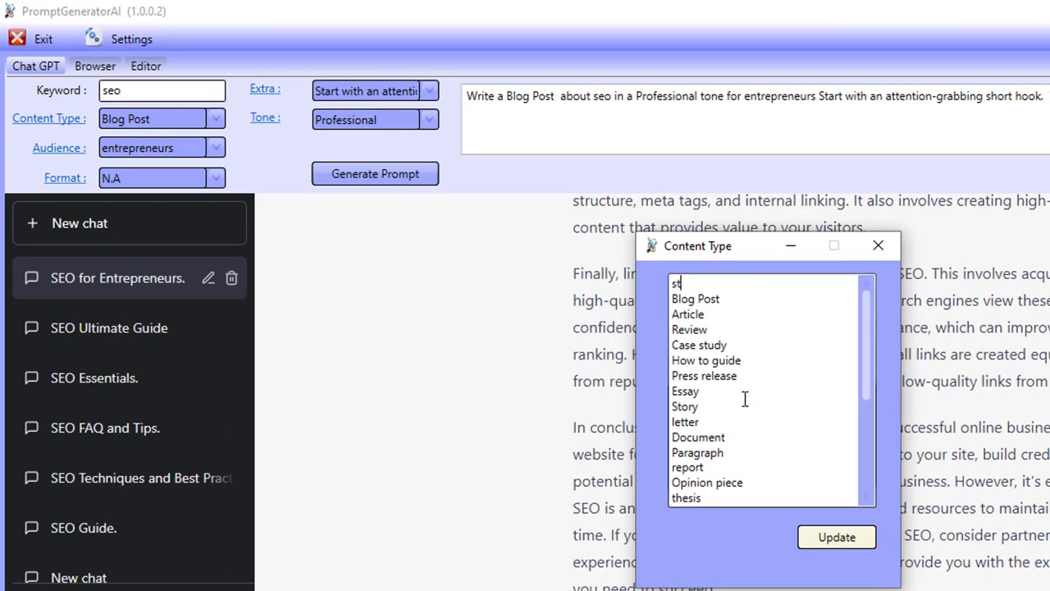
pyautogui.write('ep by step')
pyautogui.click(853, 546)
# - Pick step by step as the content type, and delete that entry from the Content Type list
pyautogui.click(215, 119)
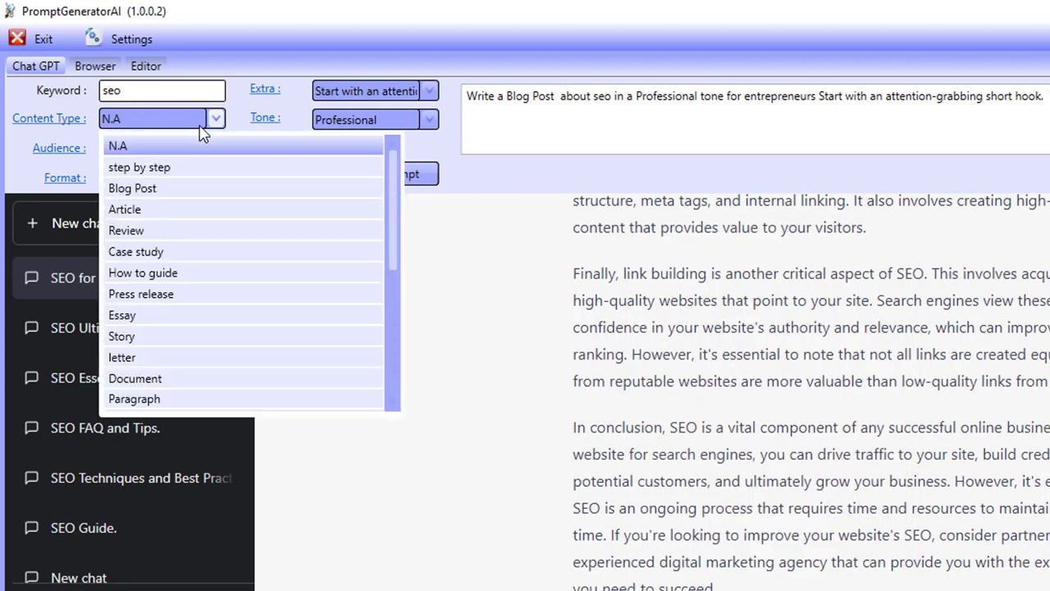
pyautogui.click(178, 169)
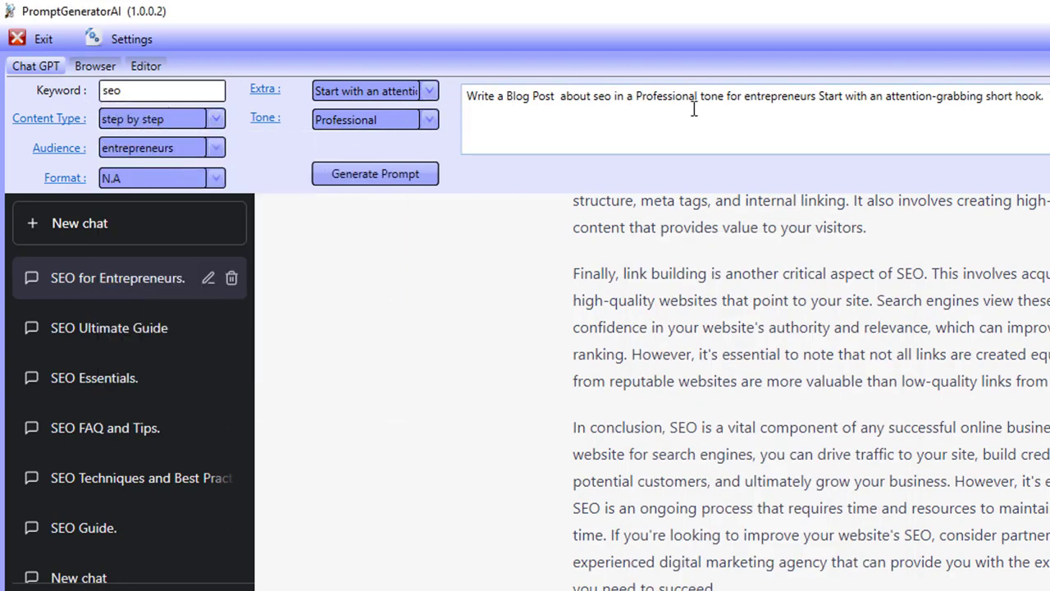
pyautogui.click(62, 119)
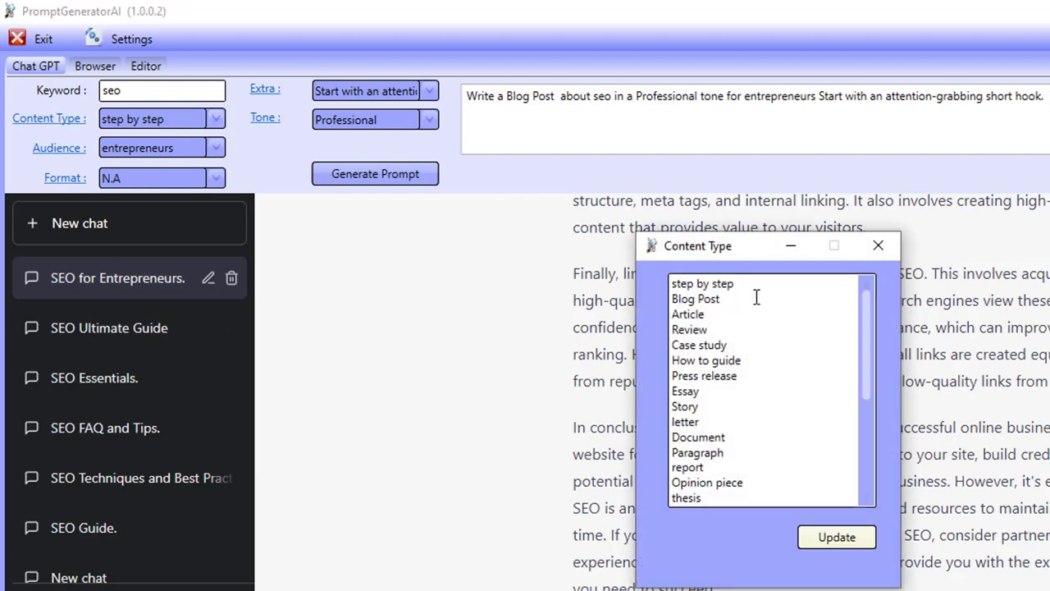
pyautogui.press('Delete')
pyautogui.press('Delete')
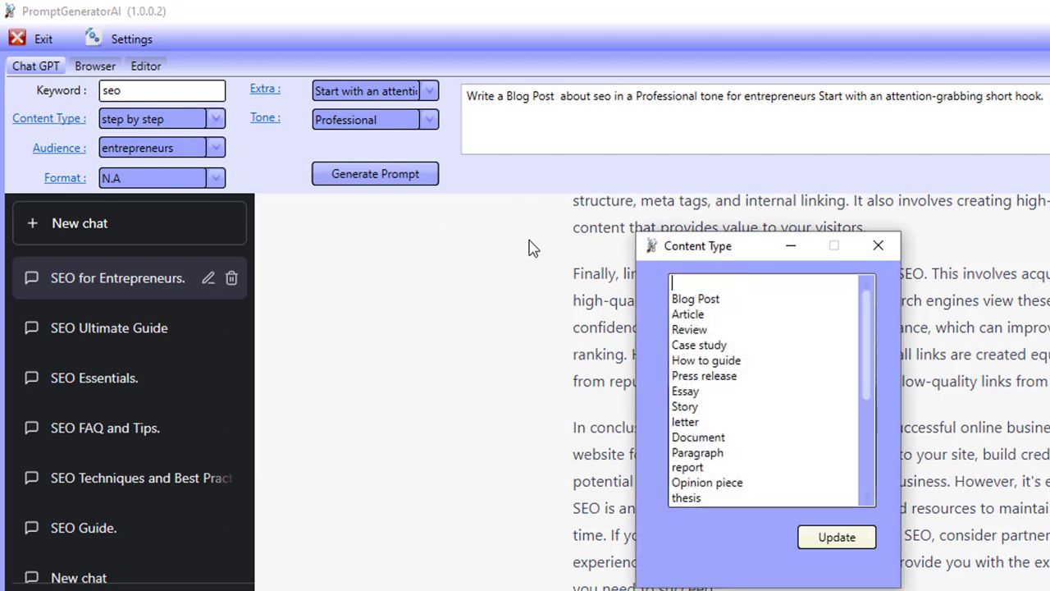
pyautogui.click(838, 541)
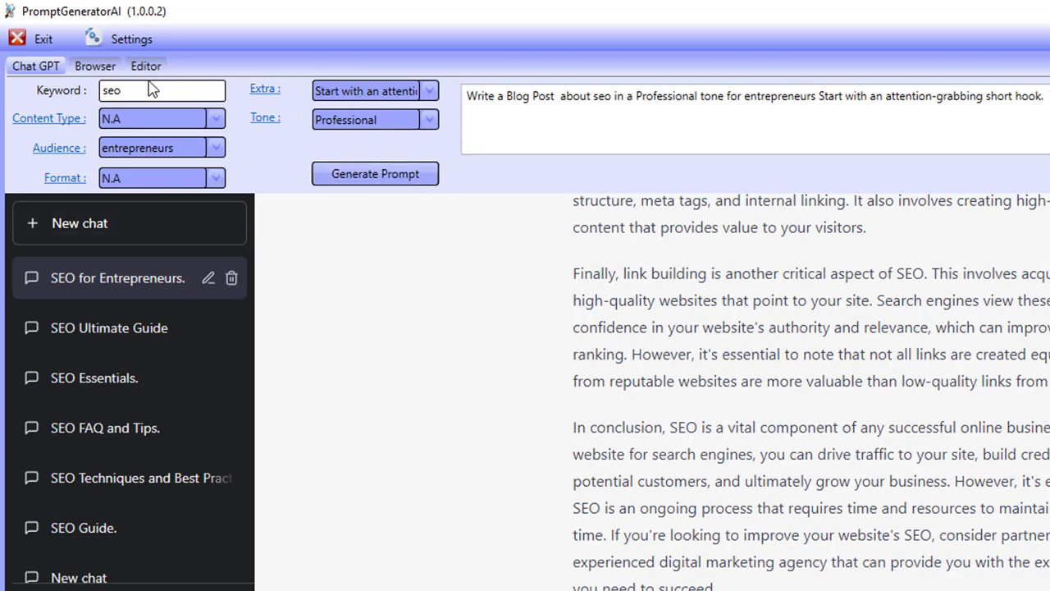
# - View the built-in browser and the editor's saved blog post content
pyautogui.click(95, 69)
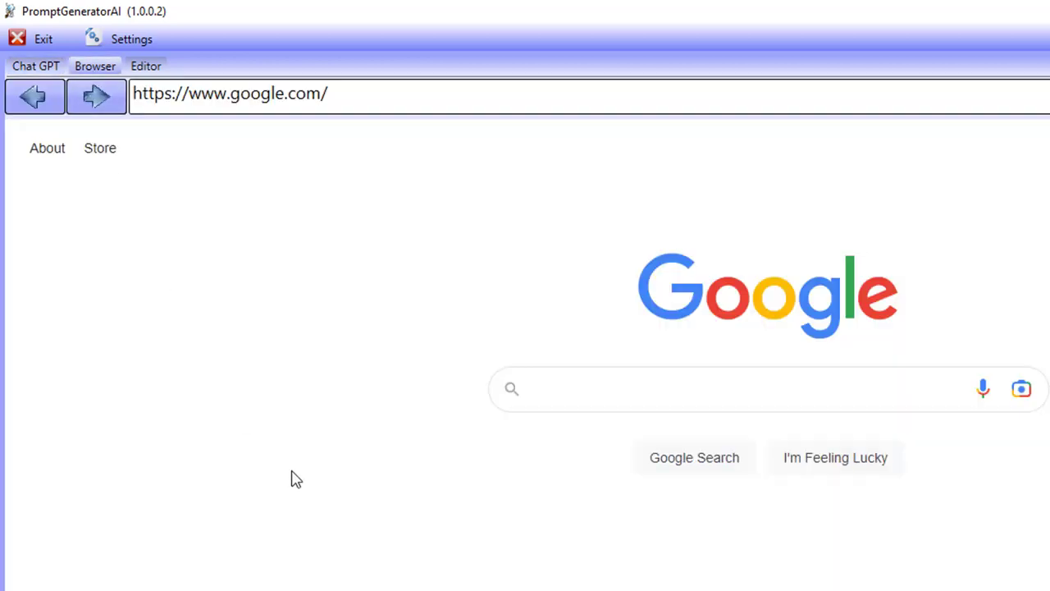
pyautogui.click(146, 69)
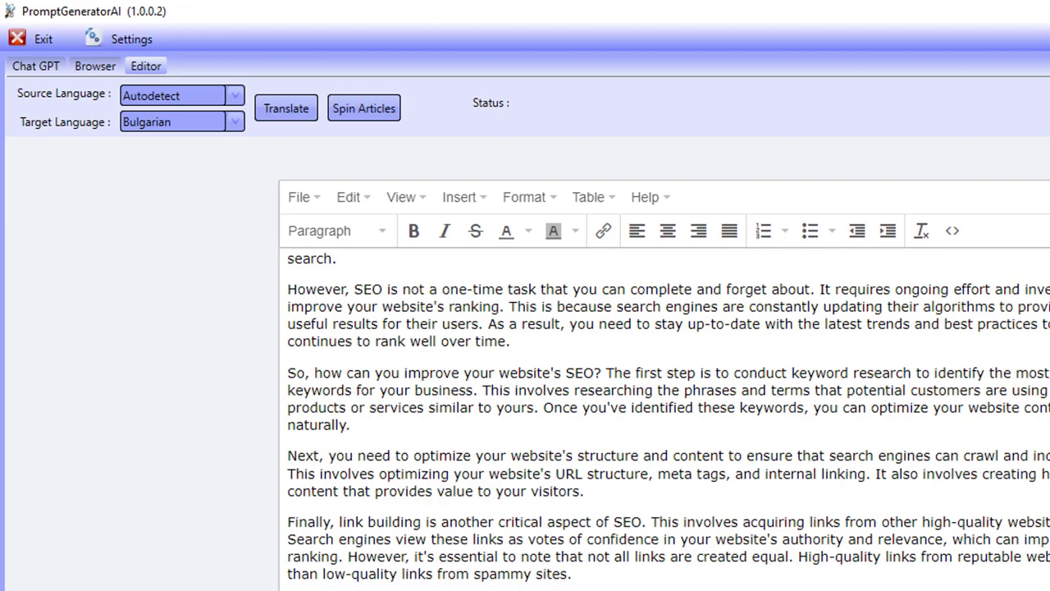
pyautogui.scroll(5, 424, 529)
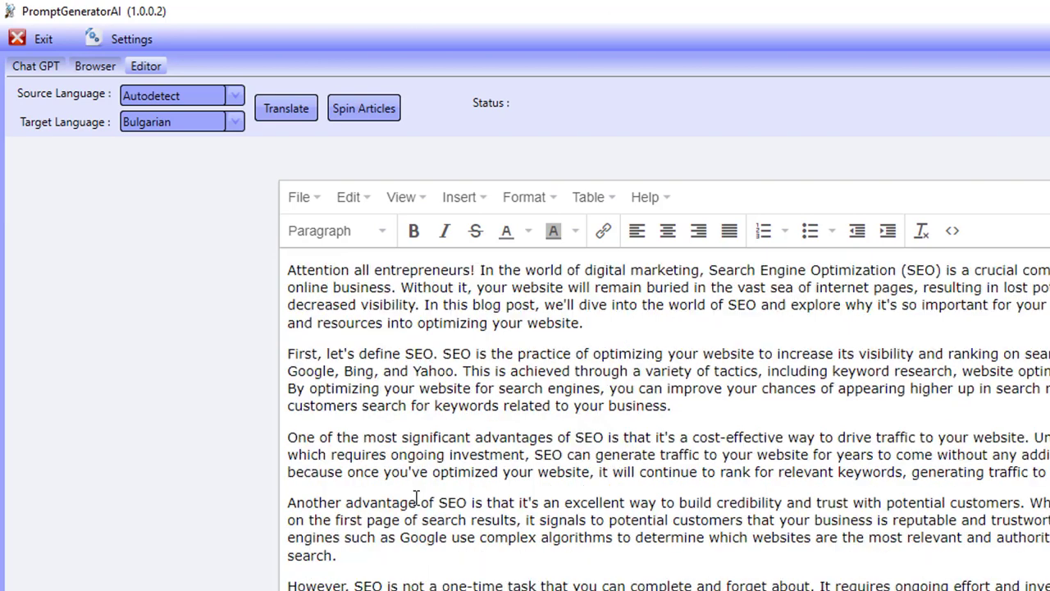
# - Bold the latter half of the second paragraph in the editor
pyautogui.moveTo(692, 416); pyautogui.dragTo(434, 406)
pyautogui.moveTo(338, 391); pyautogui.dragTo(335, 389)
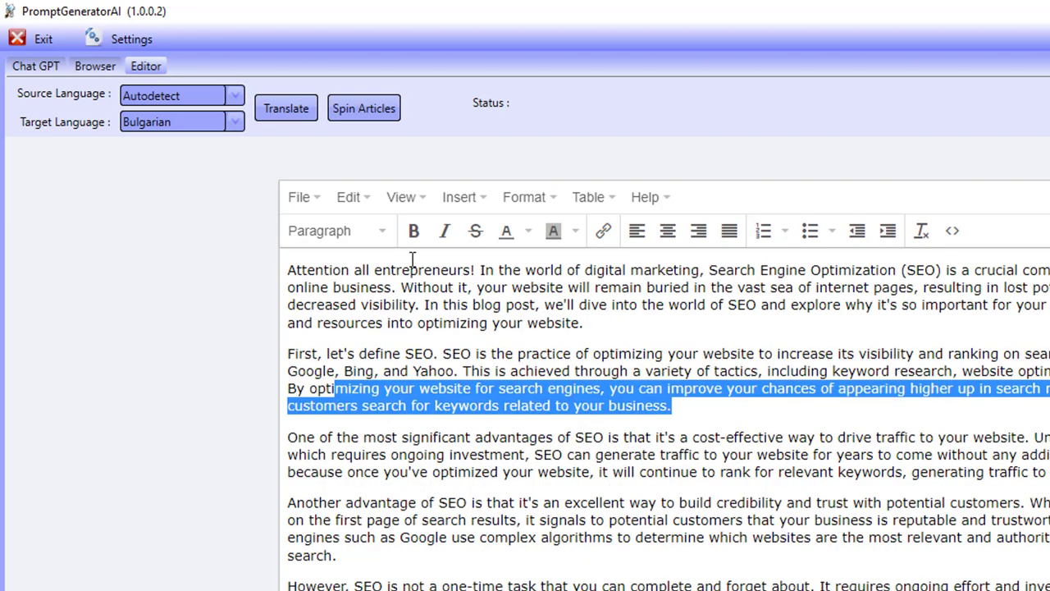
pyautogui.click(413, 230)
# - Format the selected part of the fourth paragraph as Heading 1
pyautogui.click(646, 519)
pyautogui.keyDown('shift'); pyautogui.click(462, 498); pyautogui.keyUp('shift')
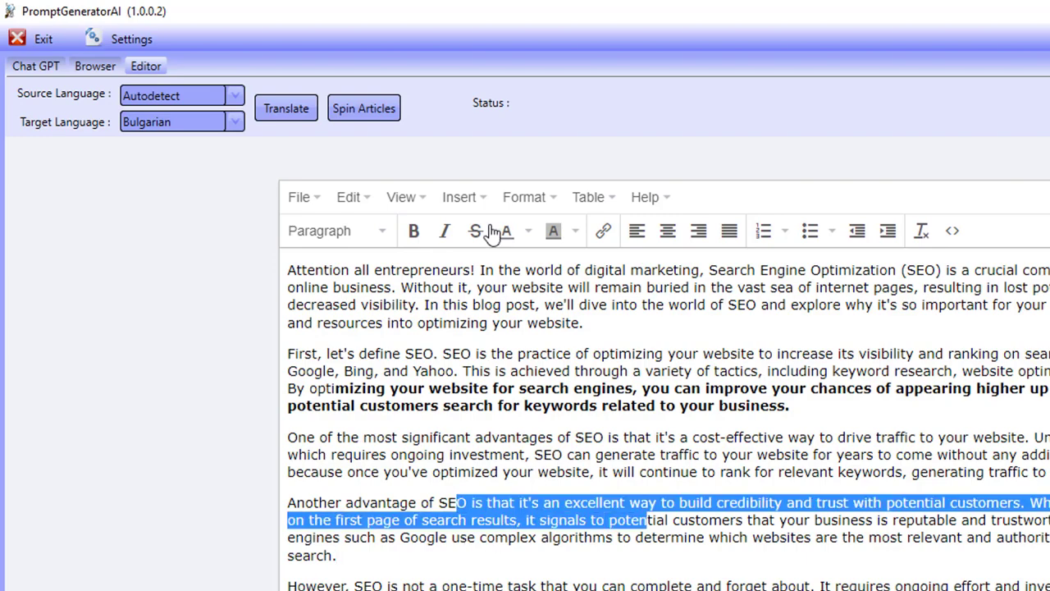
pyautogui.click(361, 233)
pyautogui.click(369, 295)
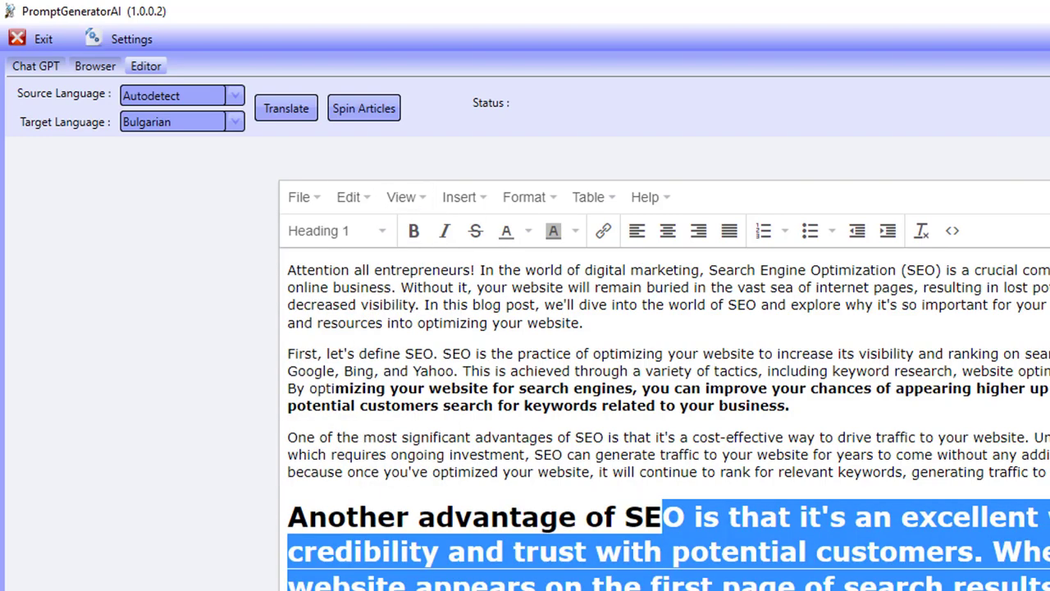
pyautogui.click(554, 535)
pyautogui.scroll(-4, 567, 517)
pyautogui.scroll(4, 683, 304)
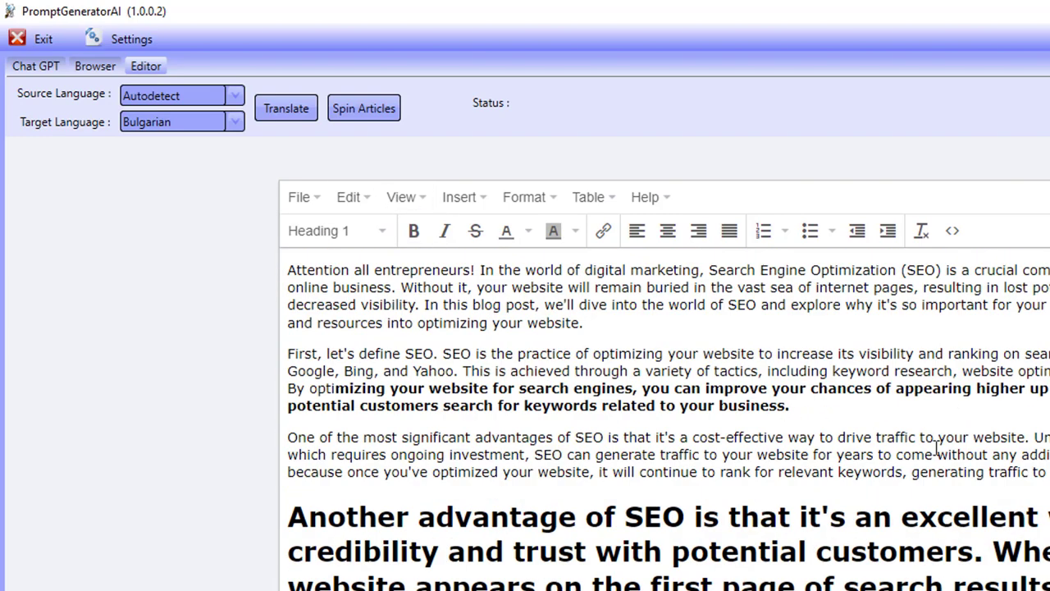
# - View the editor's HTML source code, close it and go back to the ChatGPT tab
pyautogui.click(952, 230)
pyautogui.click(1042, 202)
pyautogui.click(34, 66)
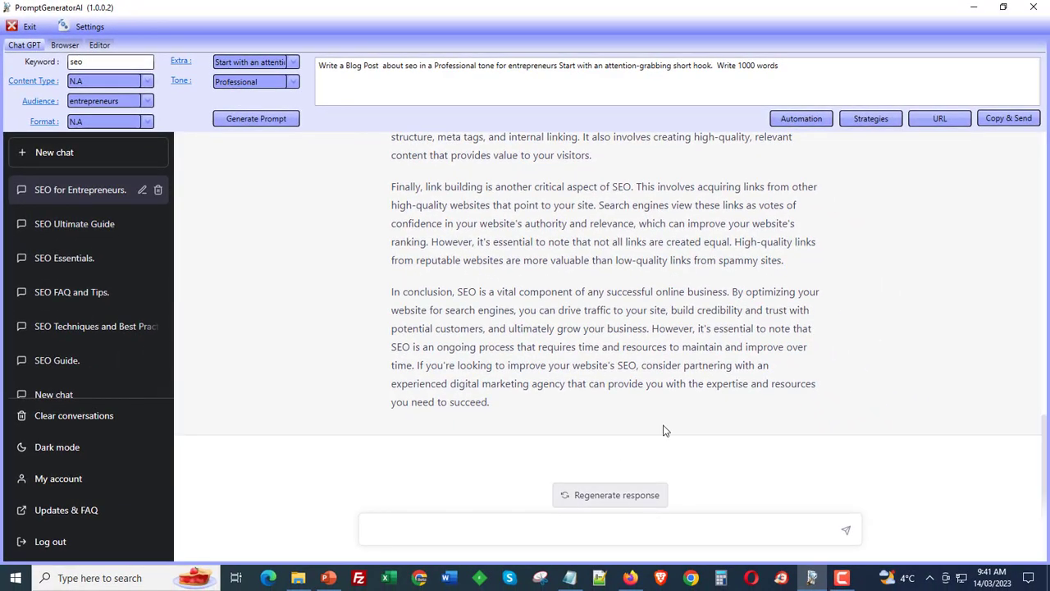
# - Search Google in the built-in browser for neil patel how to create a link
pyautogui.click(72, 46)
pyautogui.click(408, 274)
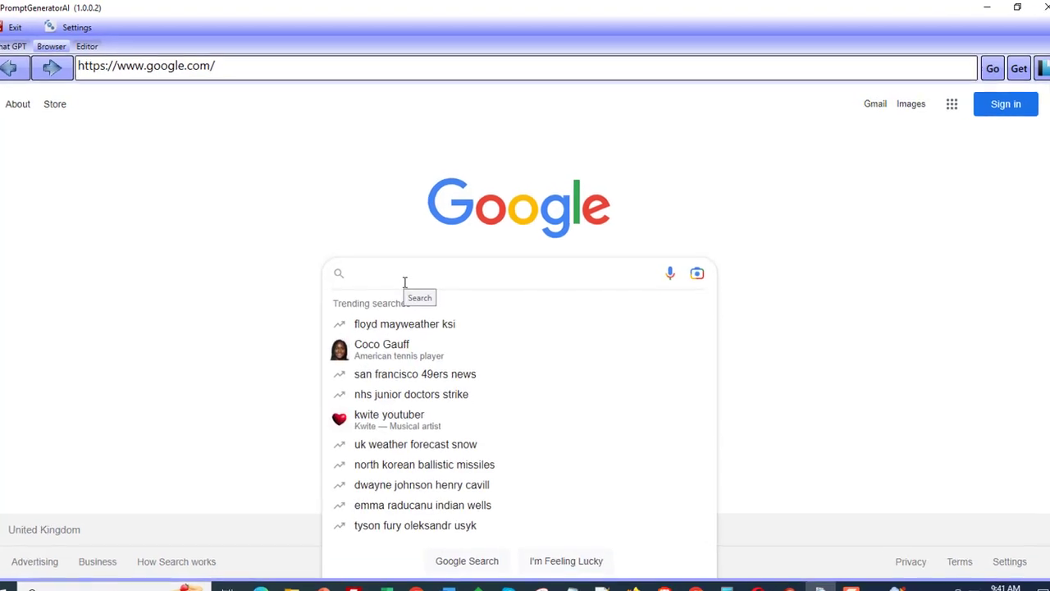
pyautogui.write('neil patel h')
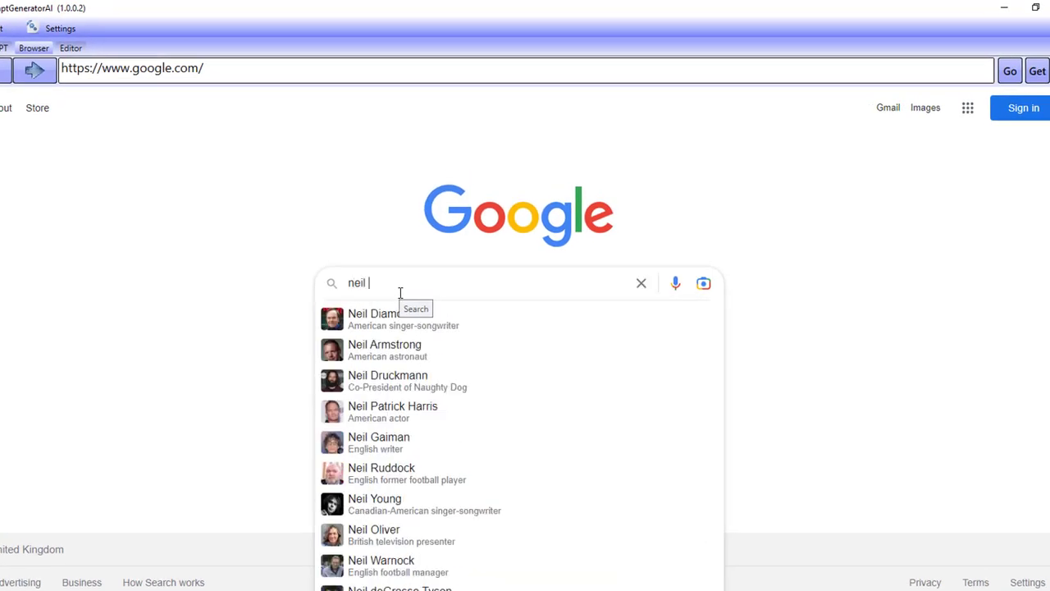
pyautogui.write('create a link')
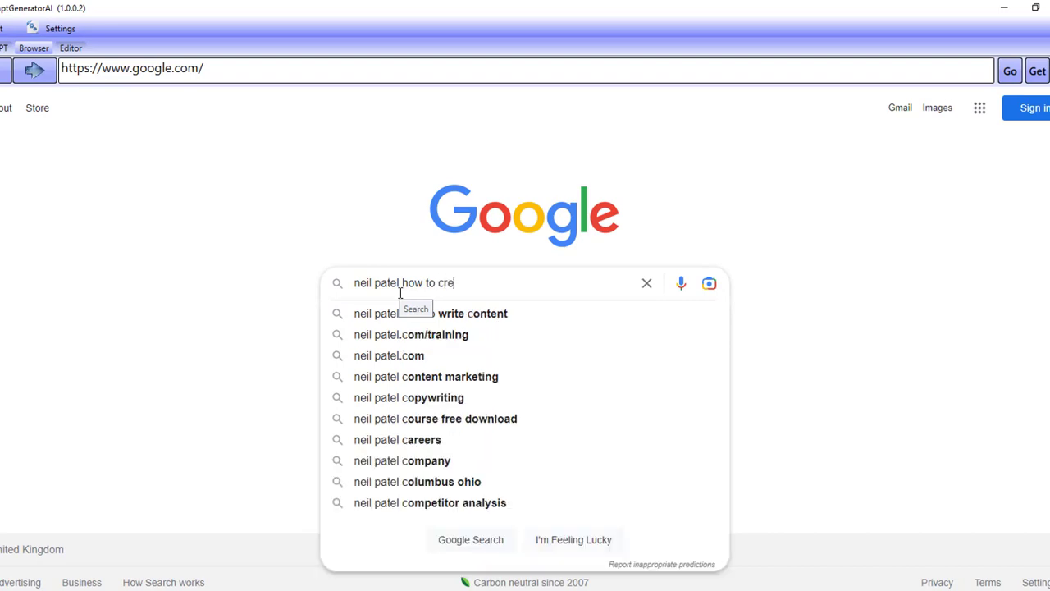
pyautogui.press('Return')
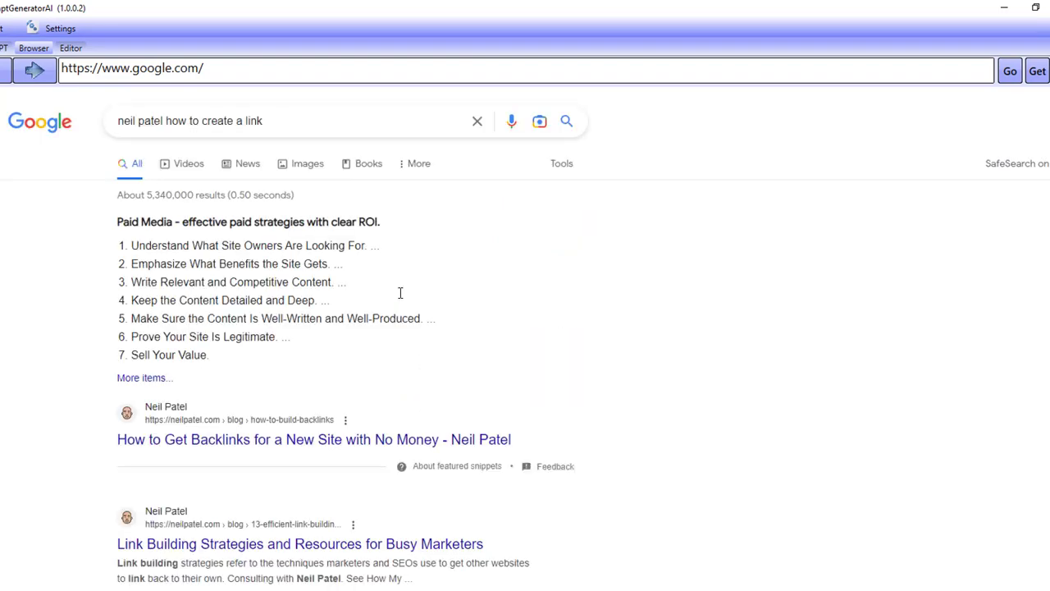
# - Open Neil Patel's How to Get Backlinks article, accept its cookies and scroll through it
pyautogui.scroll(-2, 518, 347)
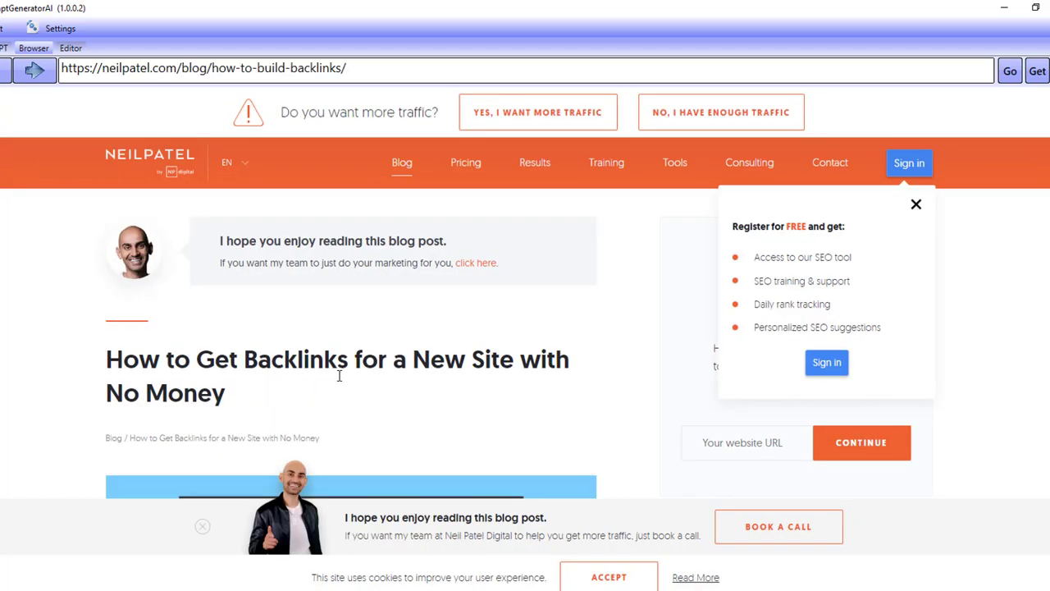
pyautogui.scroll(-3, 206, 408)
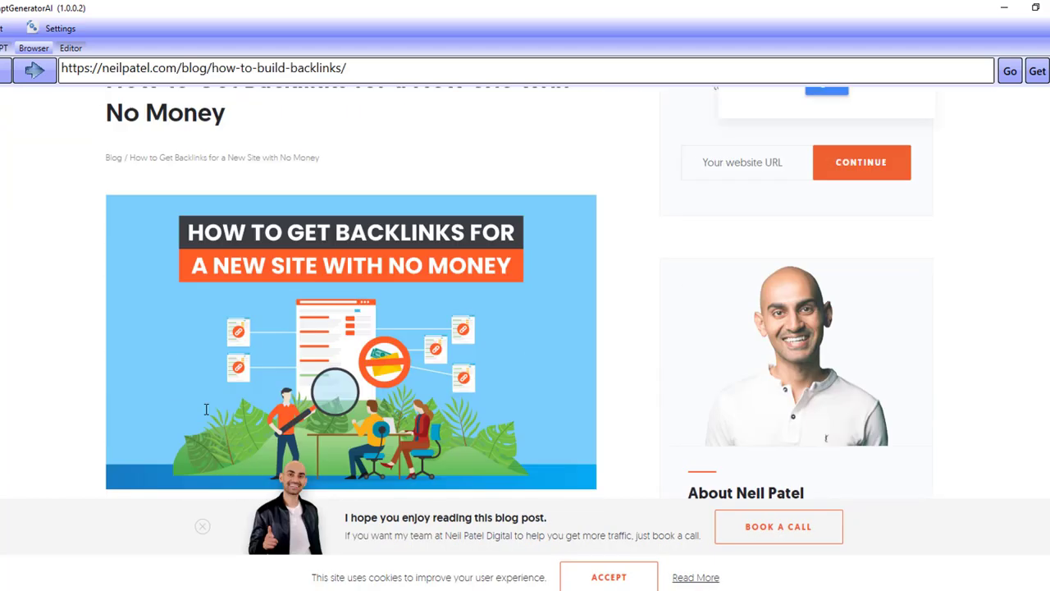
pyautogui.click(598, 570)
pyautogui.scroll(-15, 555, 484)
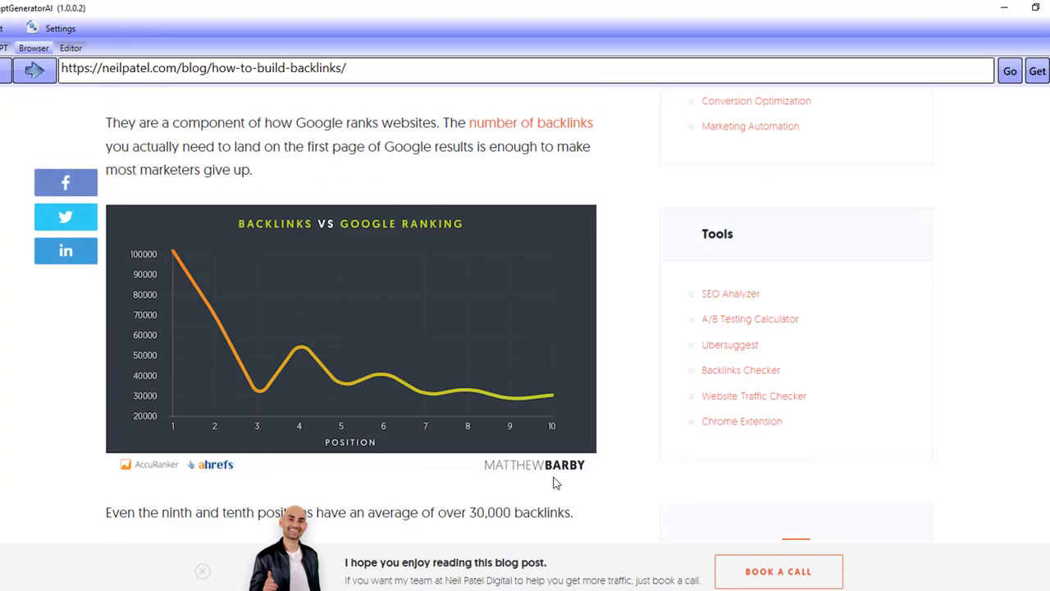
pyautogui.scroll(-20, 555, 483)
pyautogui.scroll(-20, 555, 483)
pyautogui.scroll(-20, 555, 483)
pyautogui.scroll(-10, 555, 483)
pyautogui.scroll(-10, 471, 387)
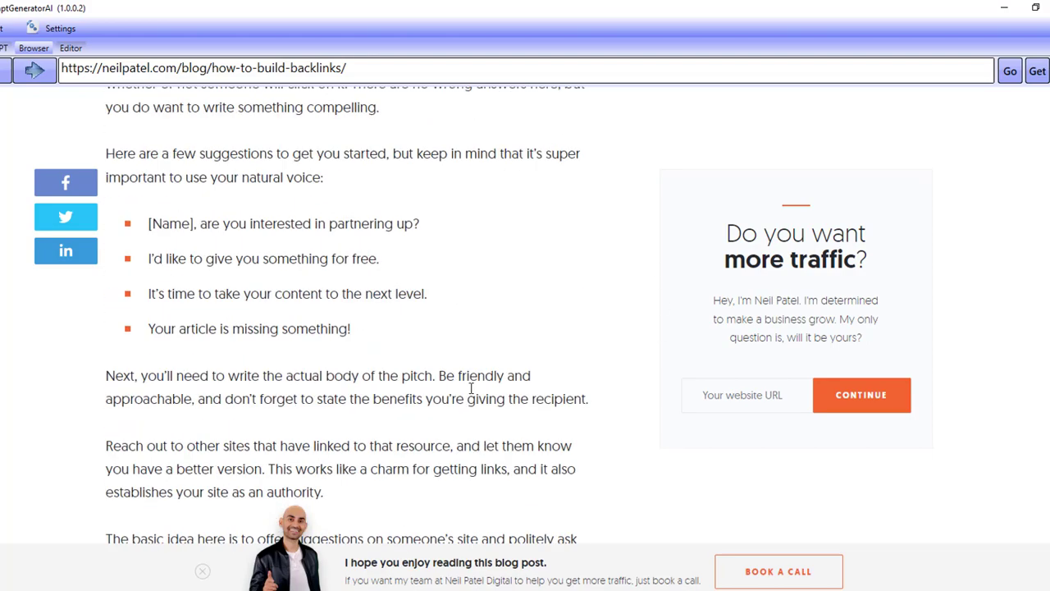
# - Copy the article's URL and paste it into the URL scraping dialog opened from the ChatGPT tab
pyautogui.click(410, 70)
pyautogui.moveTo(410, 74); pyautogui.dragTo(59, 72)
pyautogui.hotkey('ctrl', 'c')
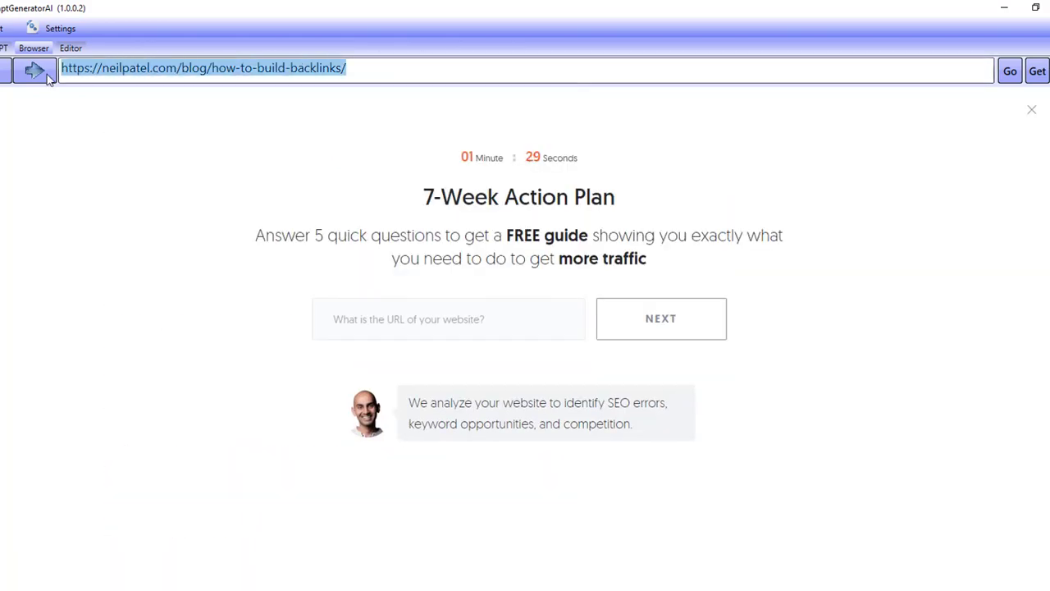
pyautogui.click(93, 208)
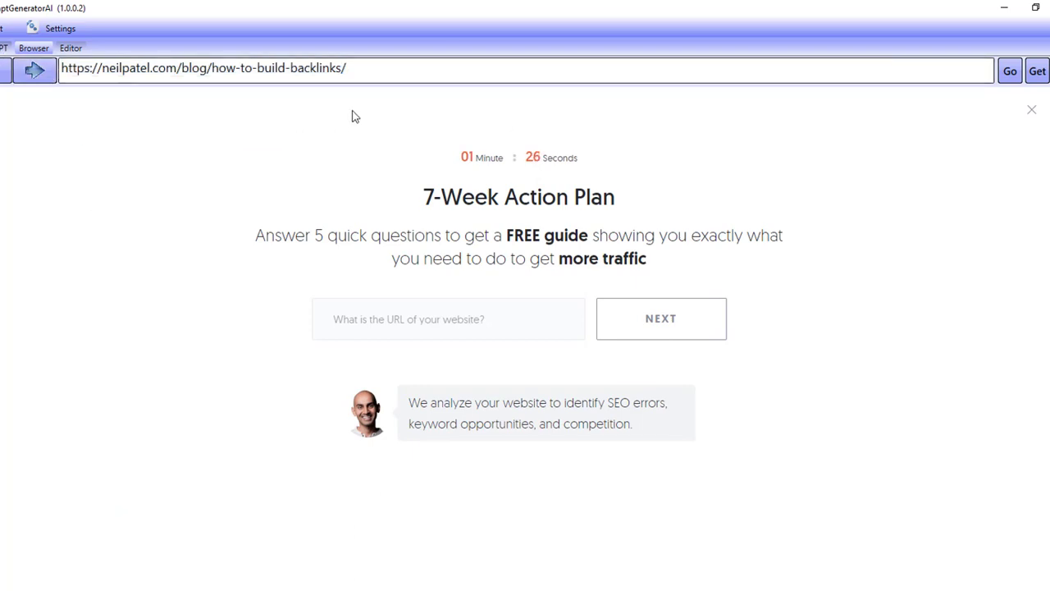
pyautogui.click(2, 49)
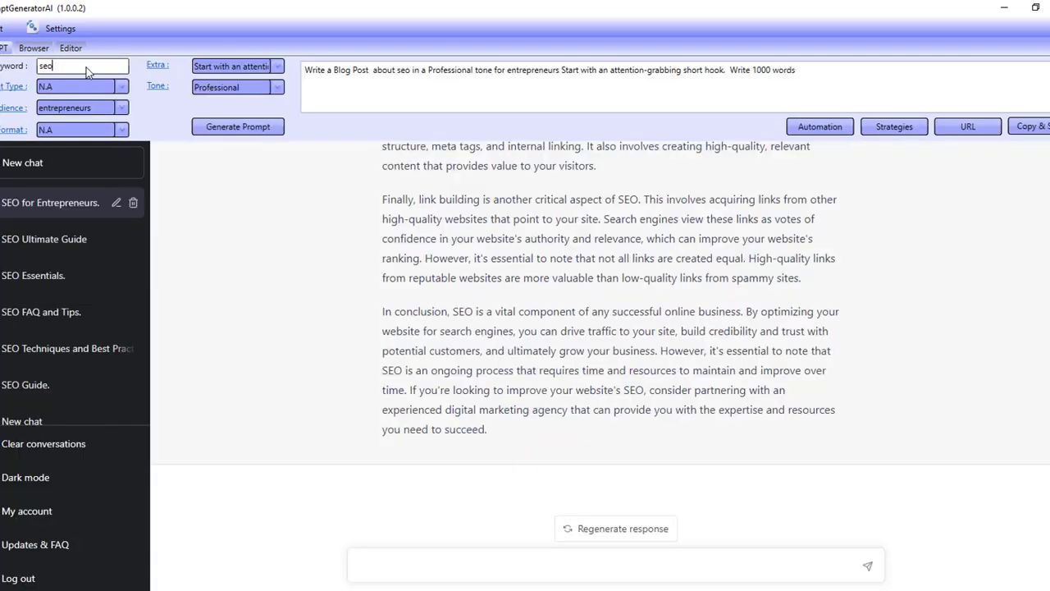
pyautogui.click(33, 47)
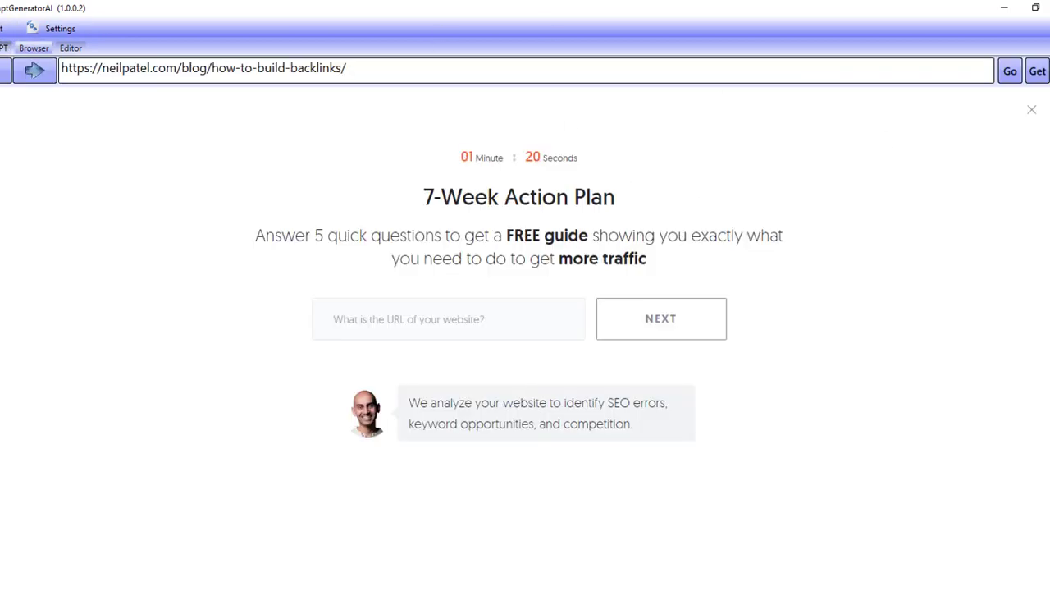
pyautogui.click(2, 49)
pyautogui.click(968, 126)
pyautogui.rightClick(519, 206)
pyautogui.click(541, 244)
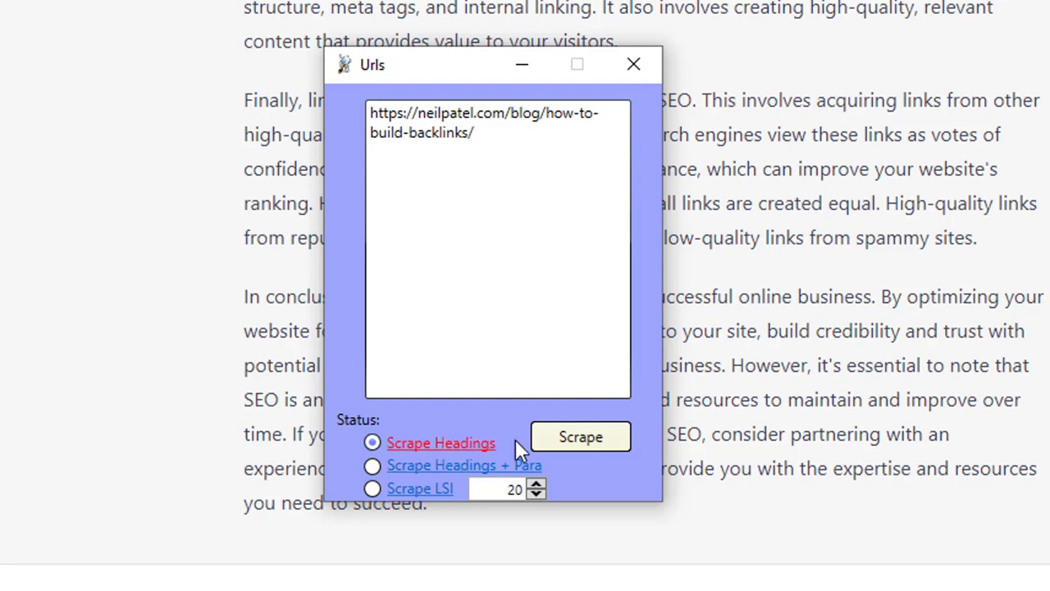
# - Inspect the prompt templates behind the Scrape Headings and Scrape Headings + Para options
pyautogui.click(443, 450)
pyautogui.moveTo(387, 132); pyautogui.dragTo(511, 164)
pyautogui.click(511, 164)
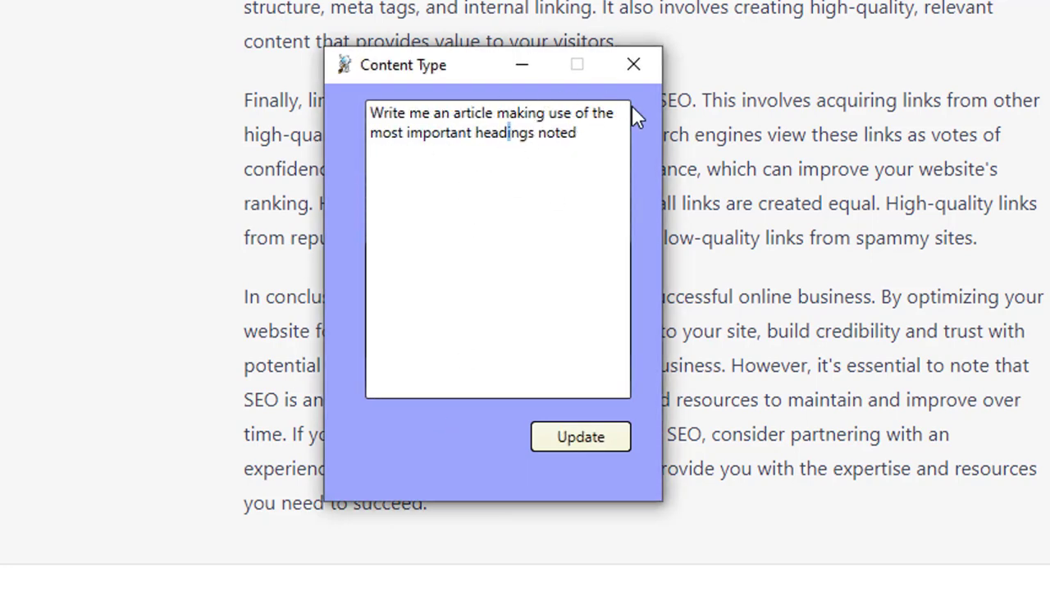
pyautogui.click(634, 65)
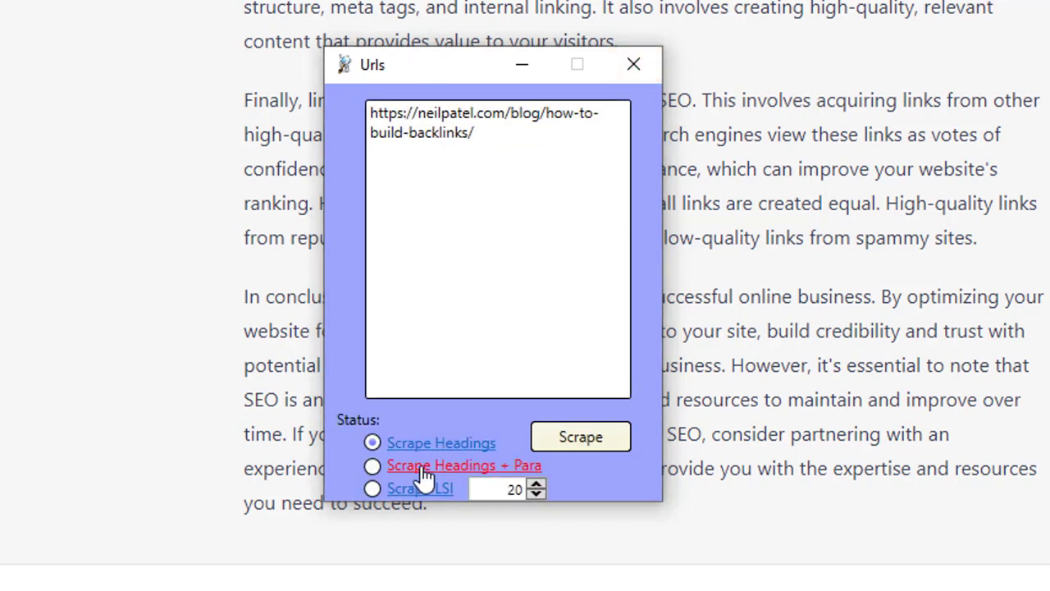
pyautogui.click(372, 466)
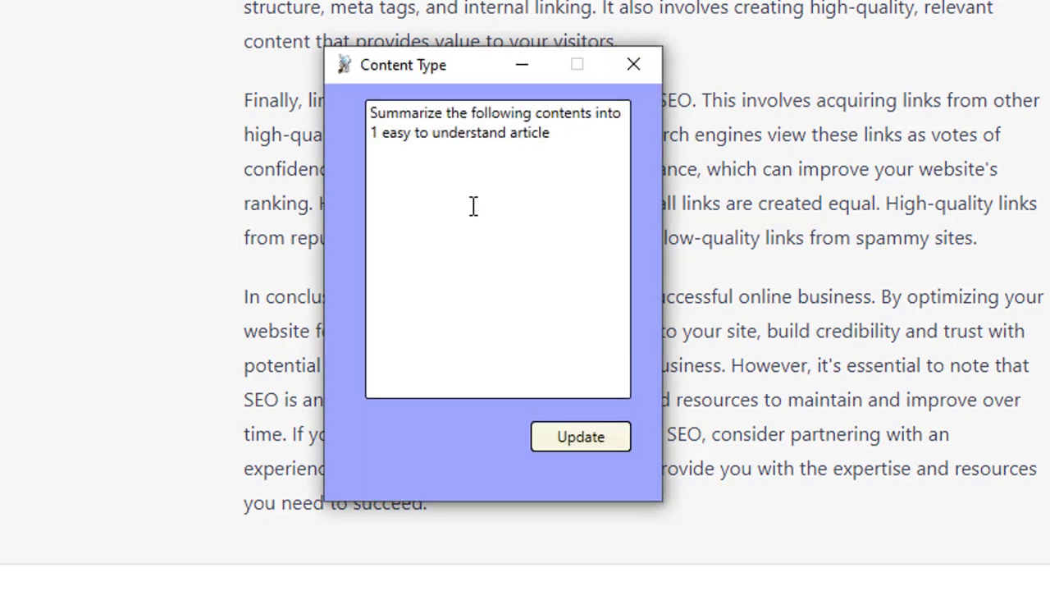
pyautogui.click(432, 132)
pyautogui.click(642, 66)
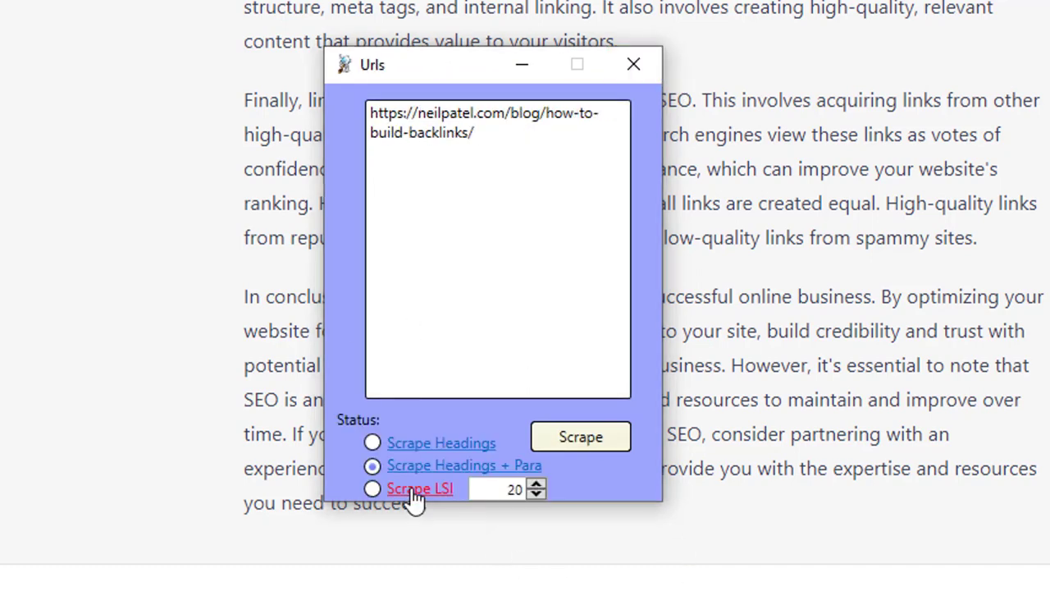
# - Scrape the article's headings into the ChatGPT message box using the Scrape Headings option
pyautogui.click(374, 443)
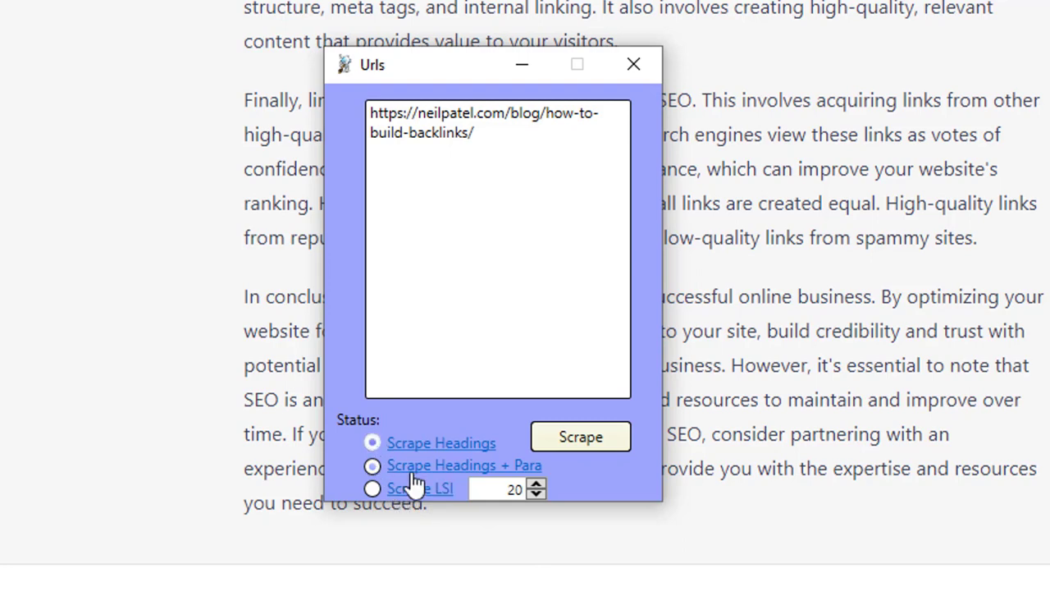
pyautogui.click(567, 443)
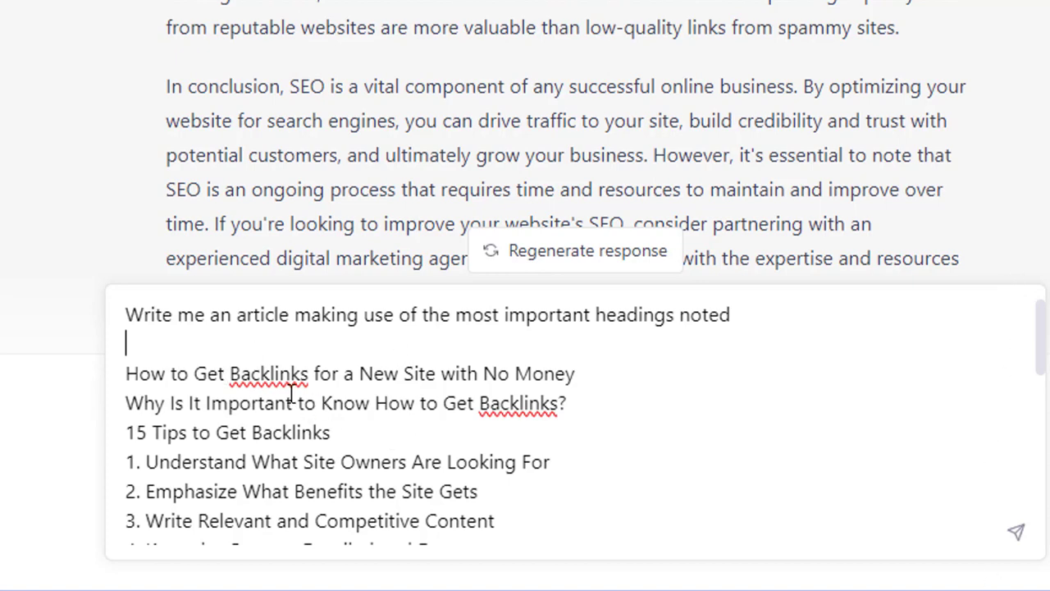
# - Delete the trailing Share and comment lines from the scraped prompt and send it to ChatGPT
pyautogui.scroll(-7, 386, 368)
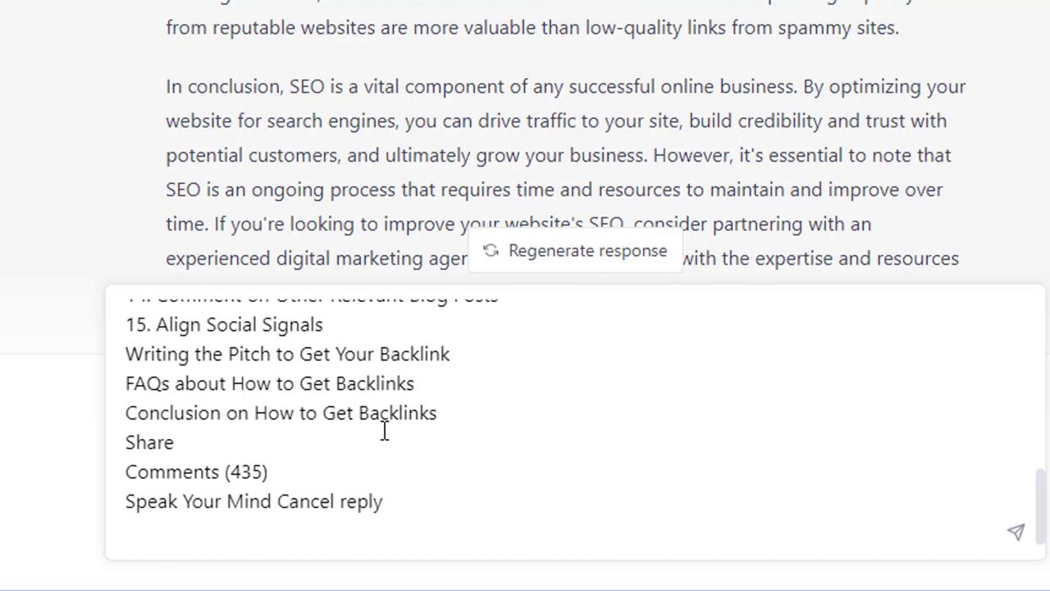
pyautogui.moveTo(388, 502); pyautogui.dragTo(110, 466)
pyautogui.press('BackSpace')
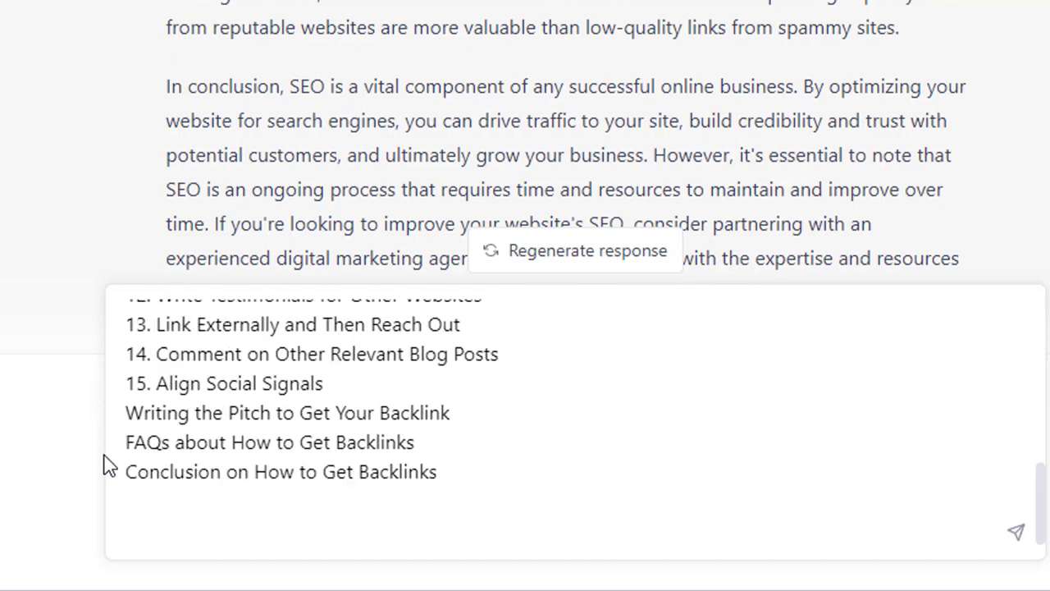
pyautogui.scroll(3, 251, 485)
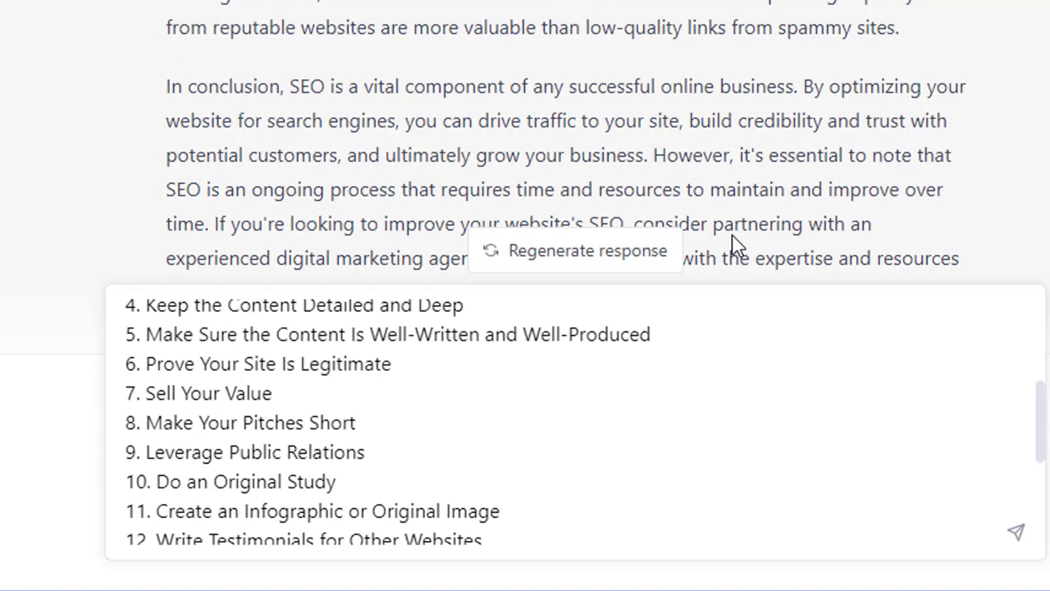
pyautogui.click(1018, 534)
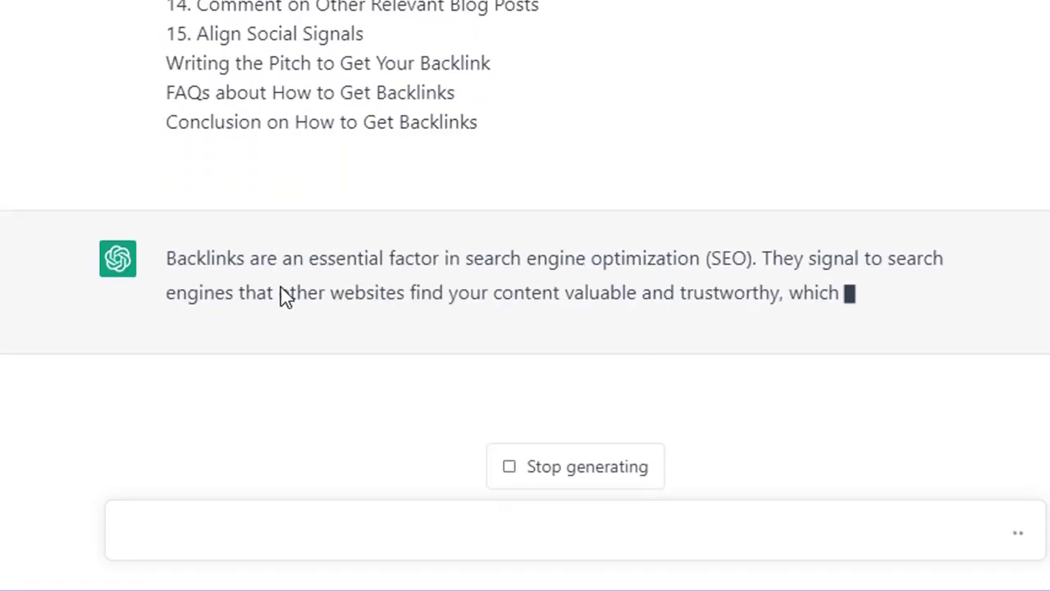
# - Review the submitted headings and the article ChatGPT is generating from them
pyautogui.scroll(8, 324, 336)
pyautogui.moveTo(258, 76); pyautogui.dragTo(306, 340)
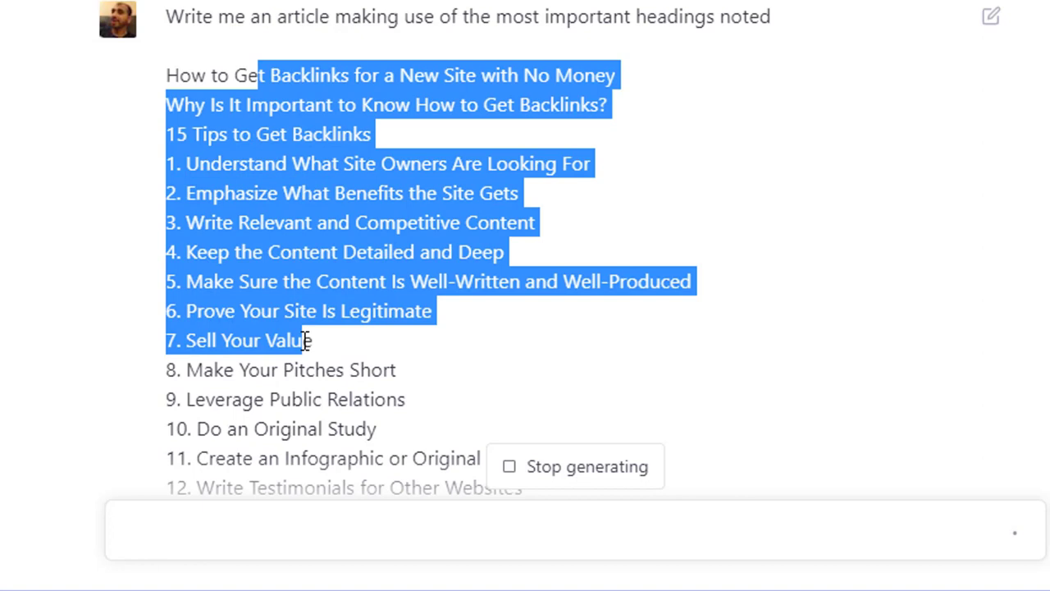
pyautogui.click(305, 341)
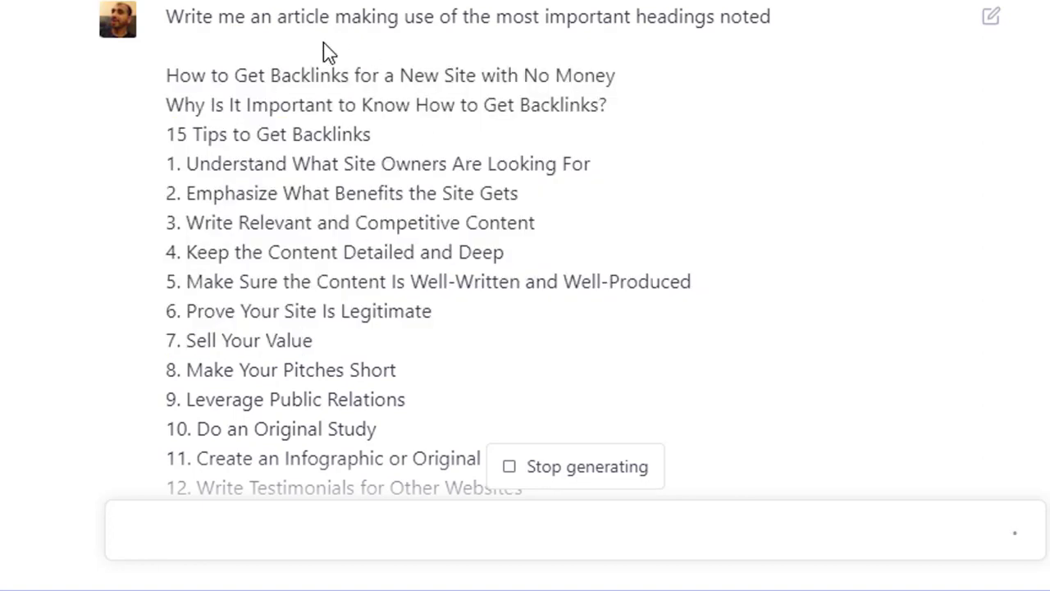
pyautogui.moveTo(300, 20); pyautogui.dragTo(741, 22)
pyautogui.click(341, 83)
pyautogui.scroll(-10, 289, 252)
pyautogui.scroll(3, 302, 265)
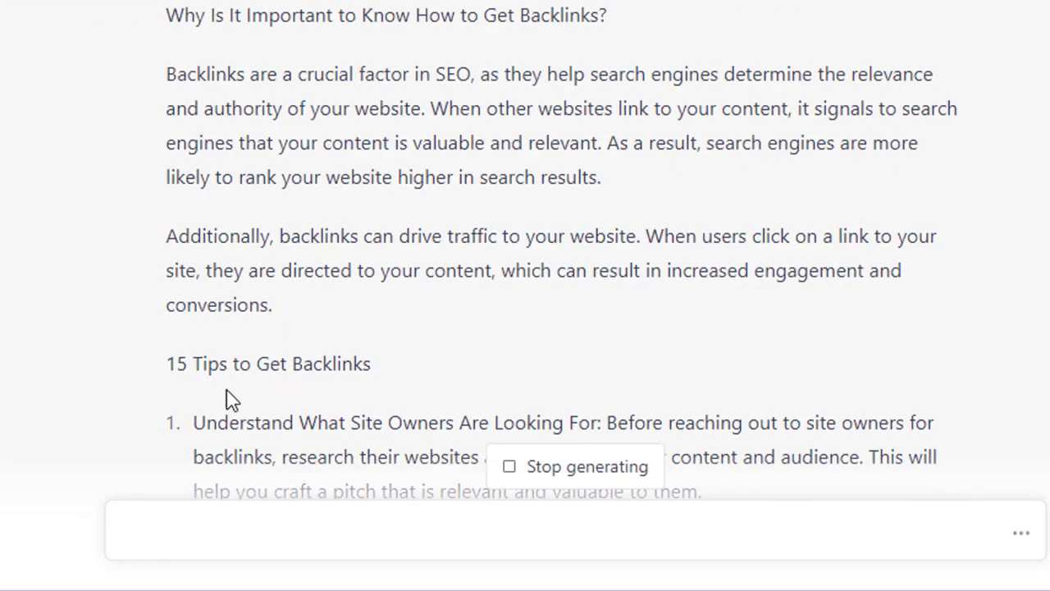
pyautogui.moveTo(217, 369); pyautogui.dragTo(353, 368)
pyautogui.moveTo(195, 16); pyautogui.dragTo(383, 16)
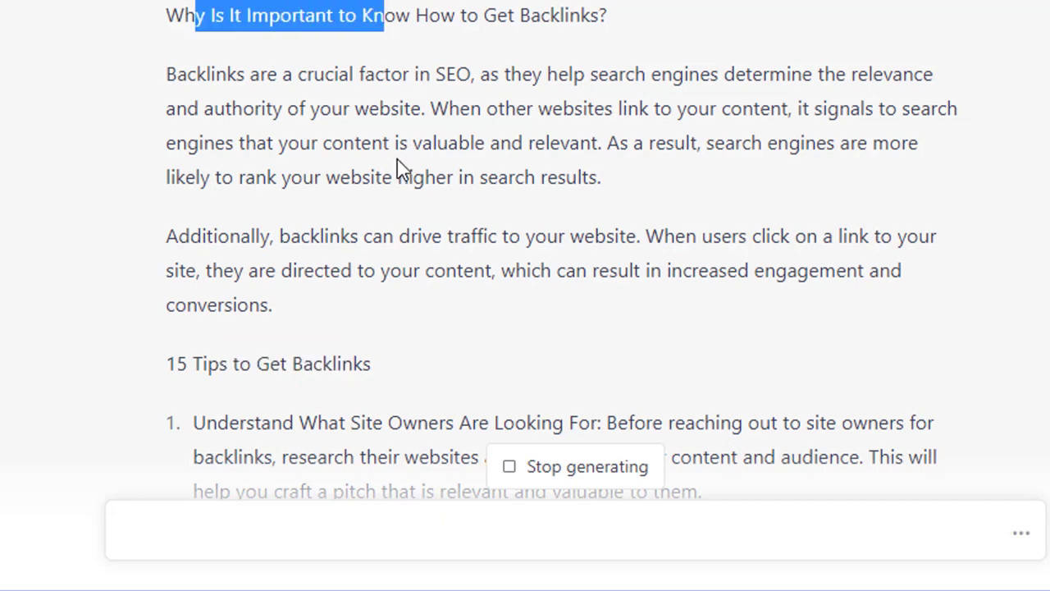
pyautogui.scroll(-10, 401, 164)
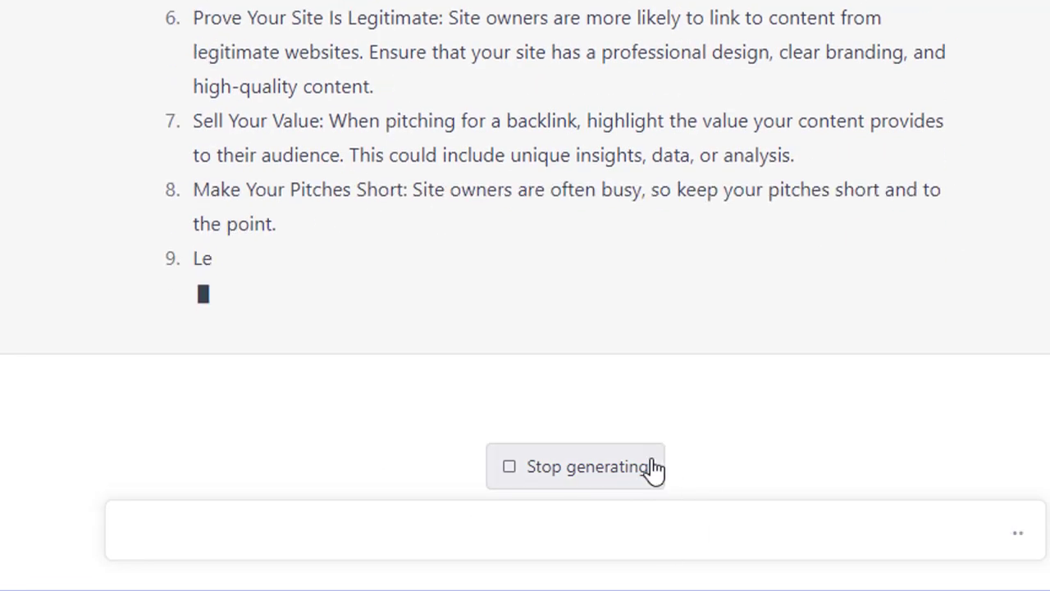
pyautogui.click(534, 482)
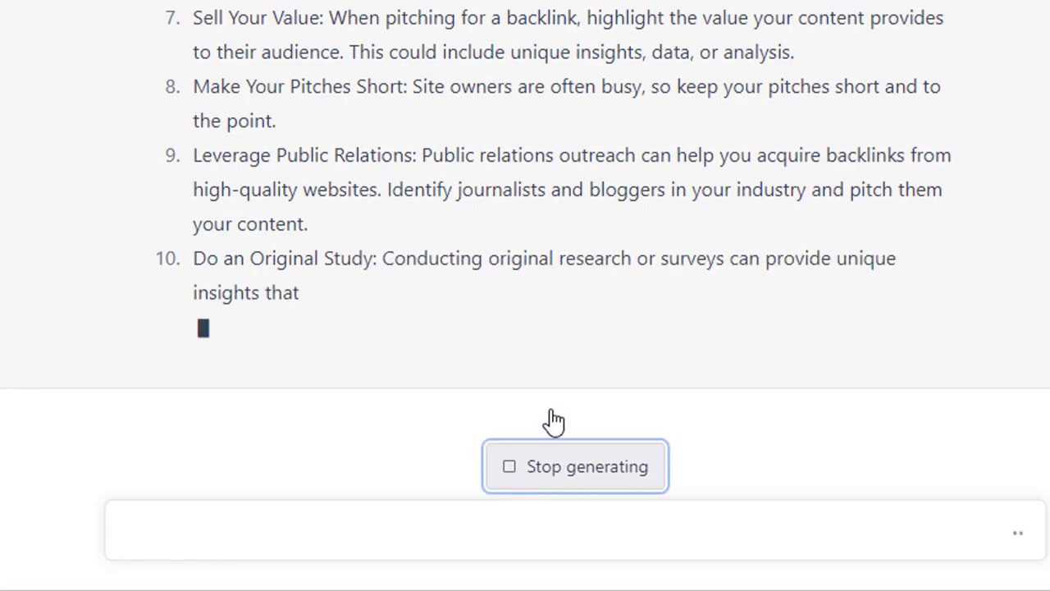
# - Go back to the Google search results in the built-in browser
pyautogui.scroll(5, 106, 374)
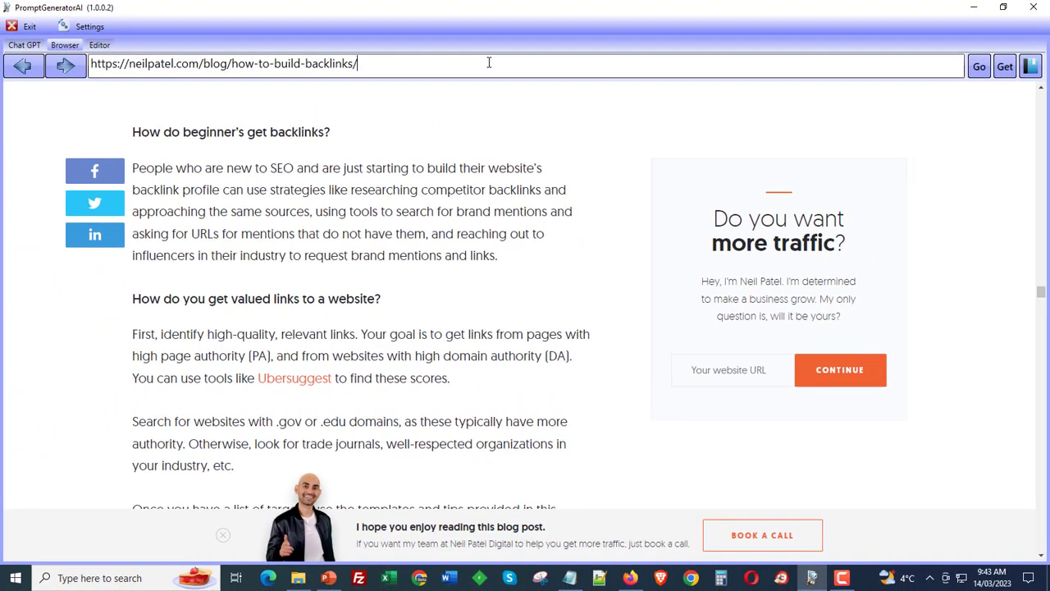
pyautogui.click(37, 72)
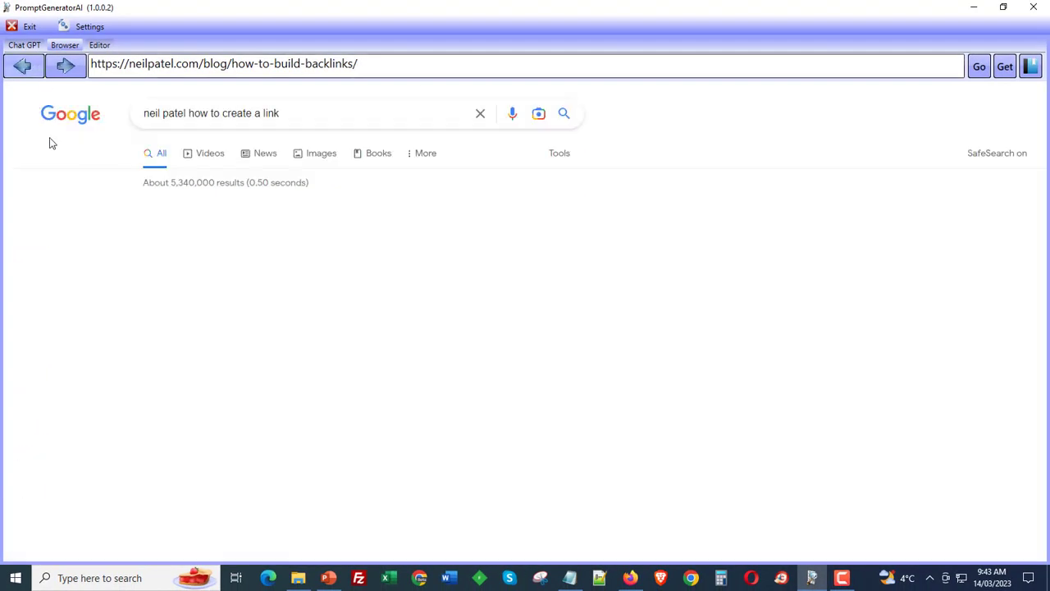
# - Replace the Google search query with "latest crypto nws" and run the search
pyautogui.moveTo(307, 107); pyautogui.dragTo(145, 115)
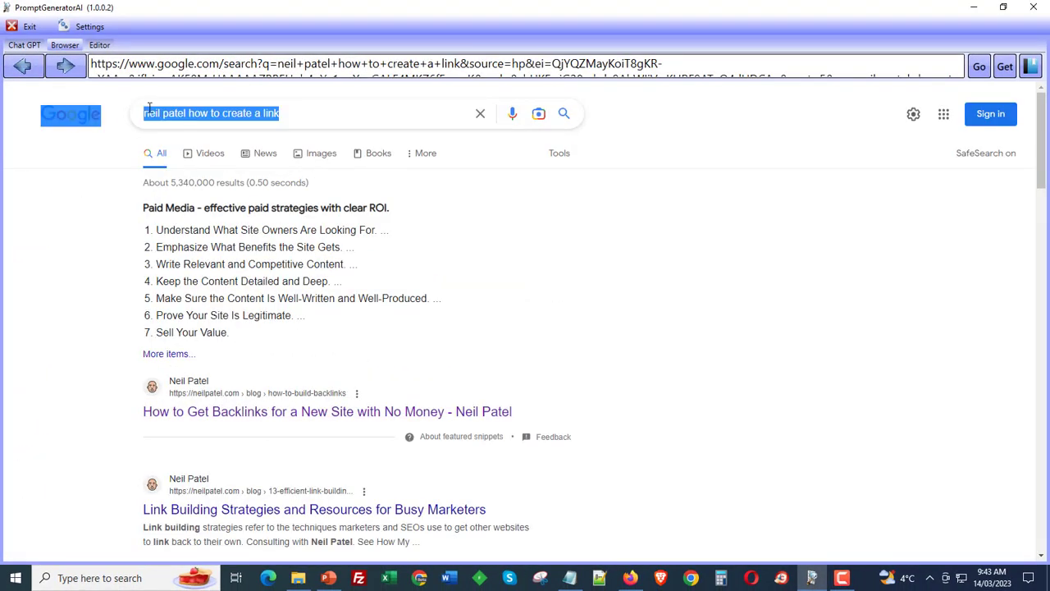
pyautogui.moveTo(291, 113); pyautogui.dragTo(102, 119)
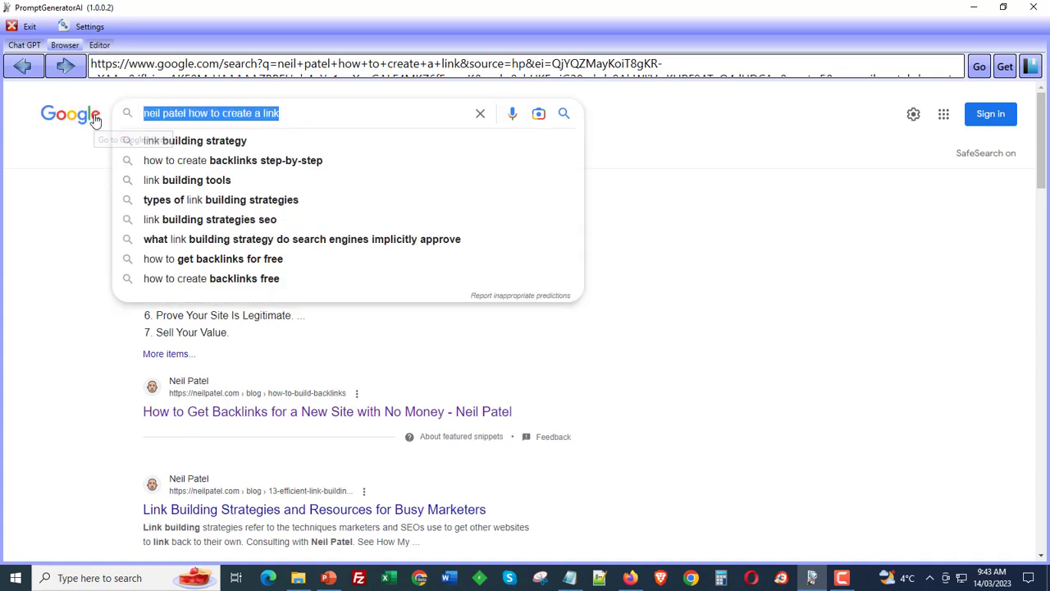
pyautogui.write('latest crypto ')
pyautogui.write('nbews')
pyautogui.press('BackSpace')
pyautogui.press('BackSpace')
pyautogui.press('BackSpace')
pyautogui.press('BackSpace')
pyautogui.write('ws')
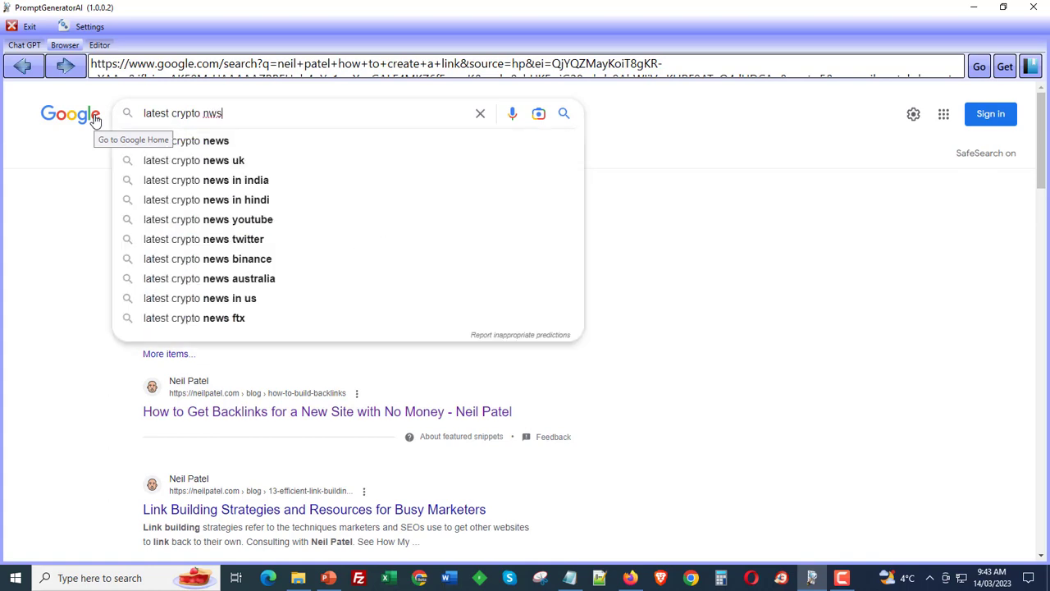
pyautogui.press('Return')
# - Open the CoinDesk result and scroll through its homepage
pyautogui.click(304, 211)
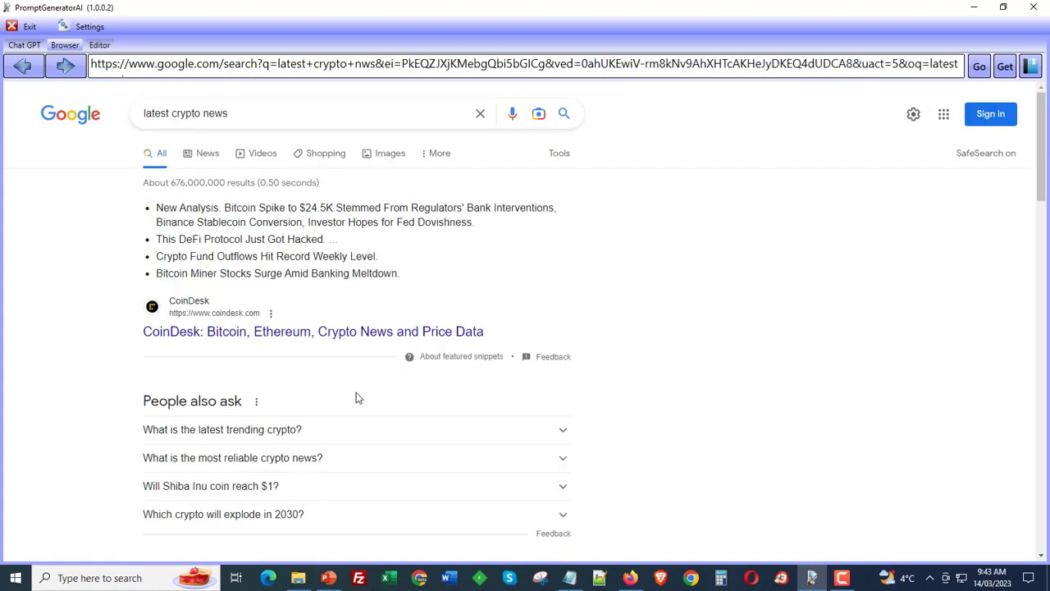
pyautogui.scroll(-2, 357, 398)
pyautogui.click(235, 144)
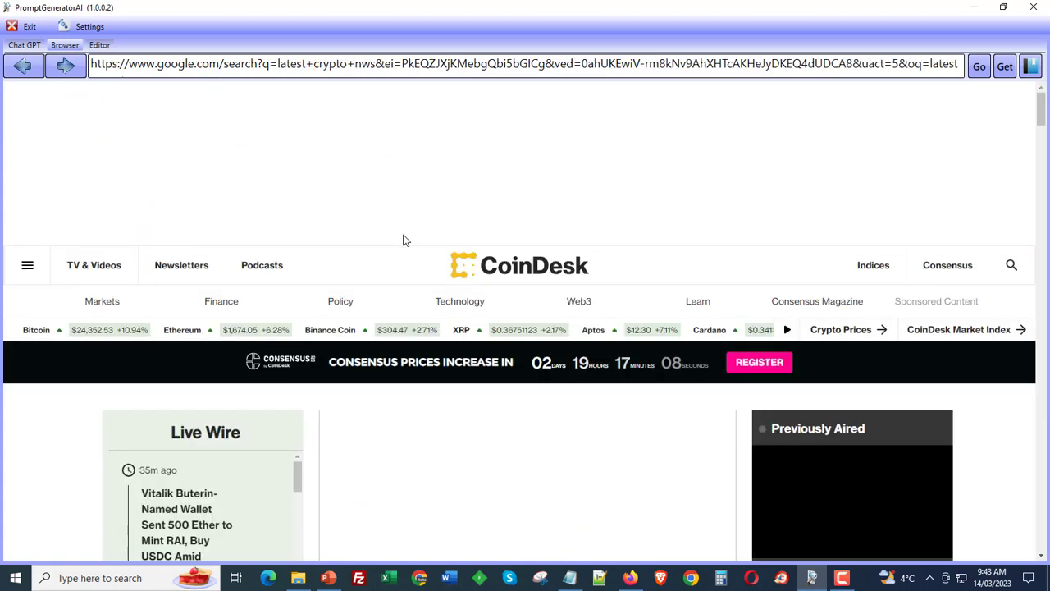
pyautogui.scroll(-5, 439, 381)
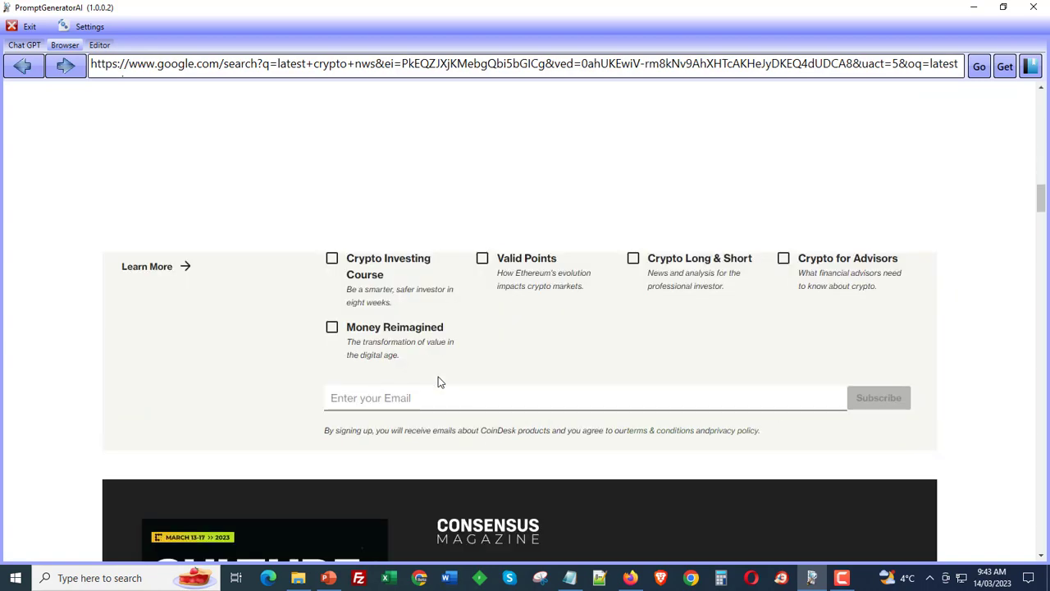
pyautogui.scroll(-5, 440, 379)
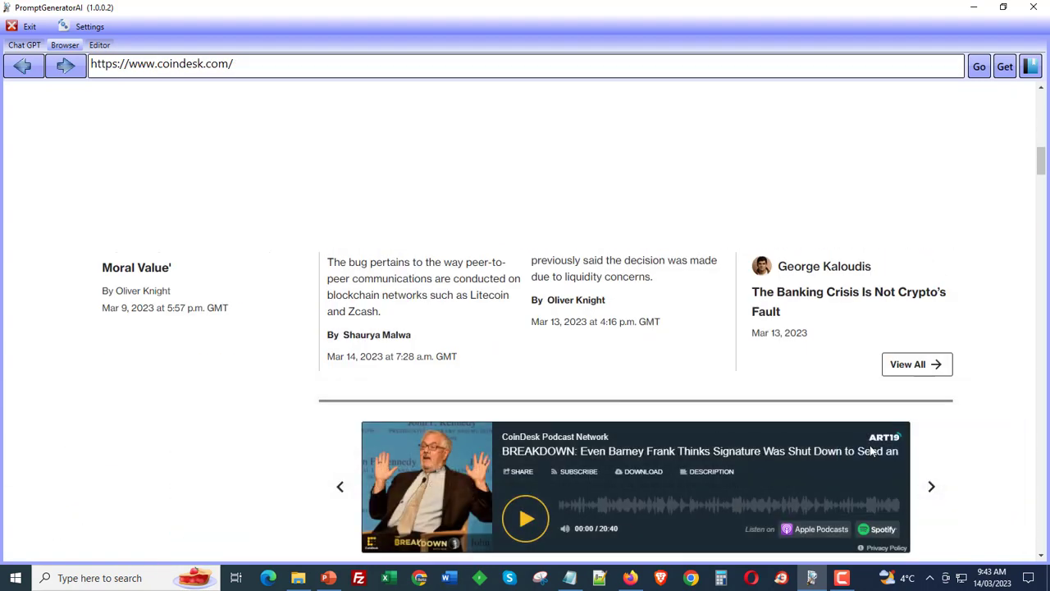
# - Return to the search results, browse the cryptonews.com site, and go back to the results
pyautogui.click(22, 66)
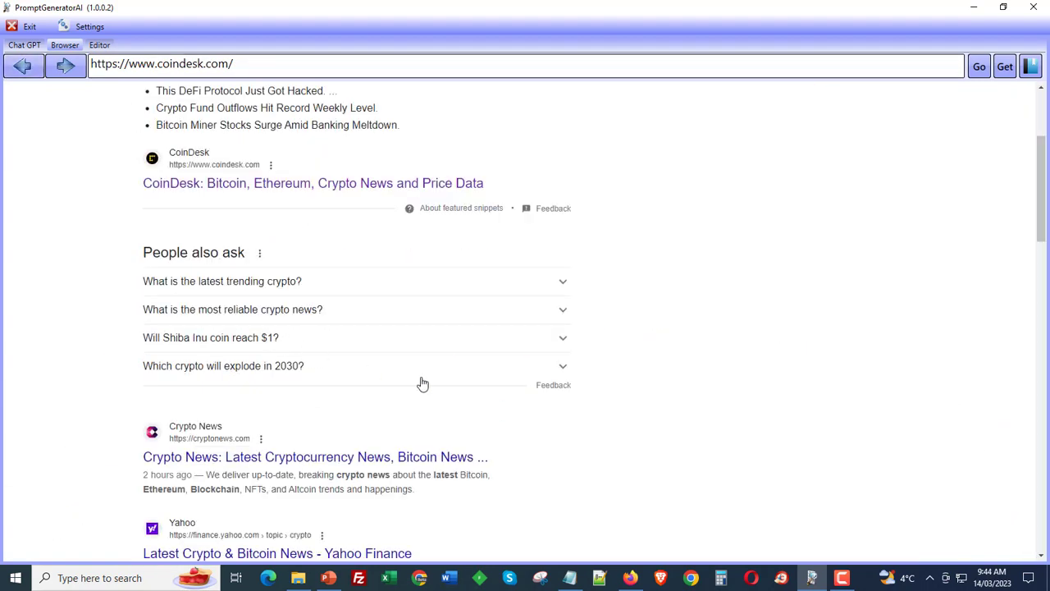
pyautogui.scroll(-2, 369, 361)
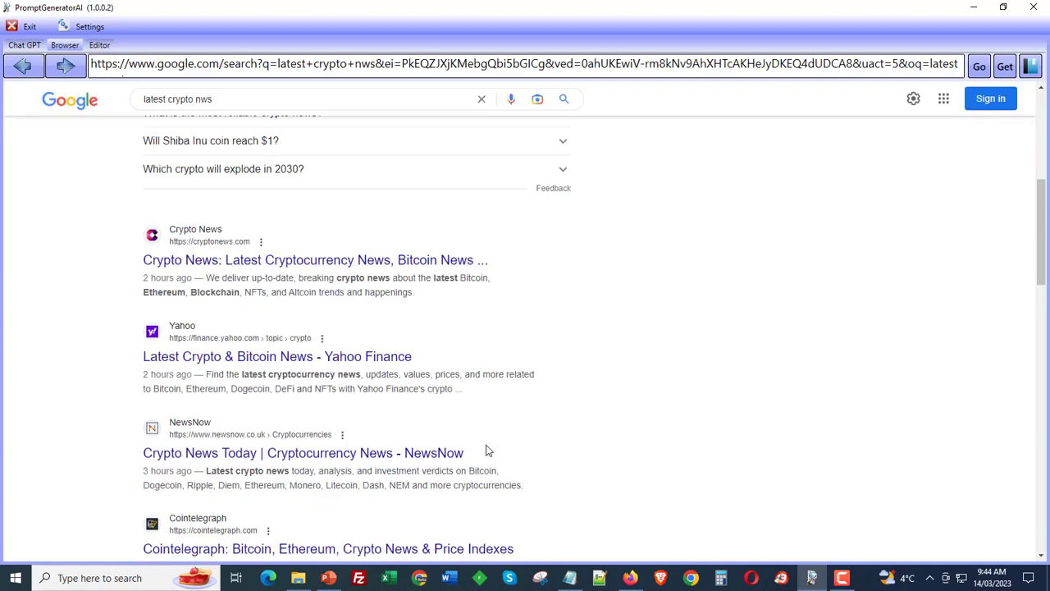
pyautogui.scroll(-10, 487, 450)
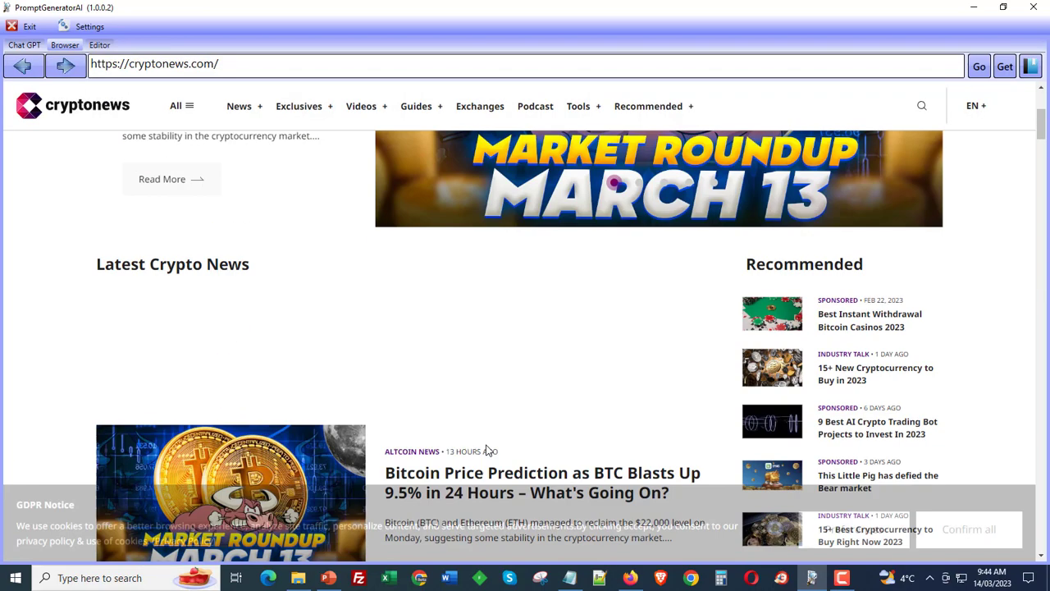
pyautogui.scroll(-5, 486, 450)
pyautogui.scroll(6, 487, 450)
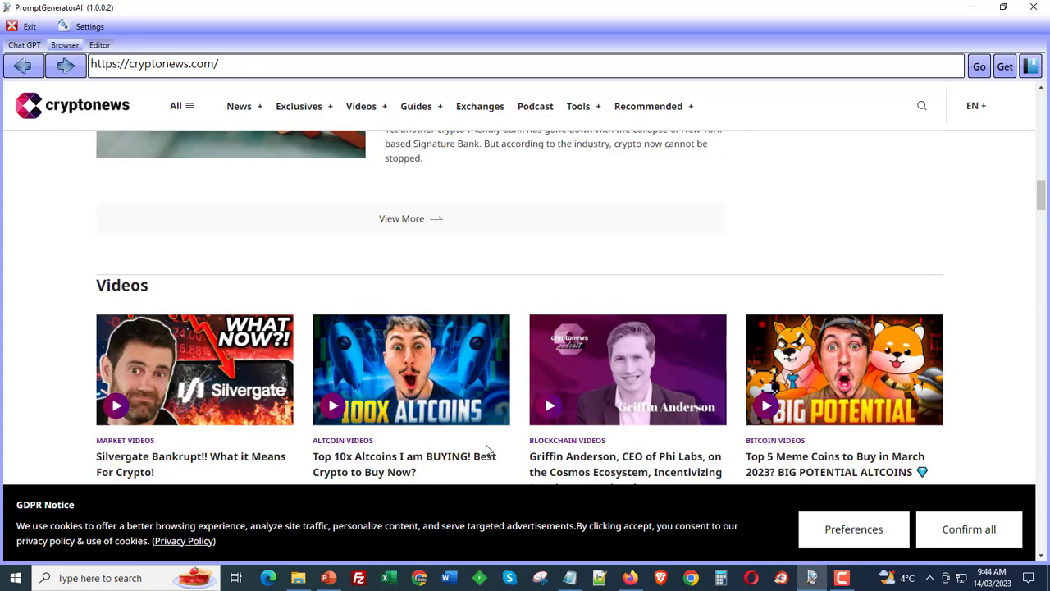
pyautogui.scroll(4, 291, 273)
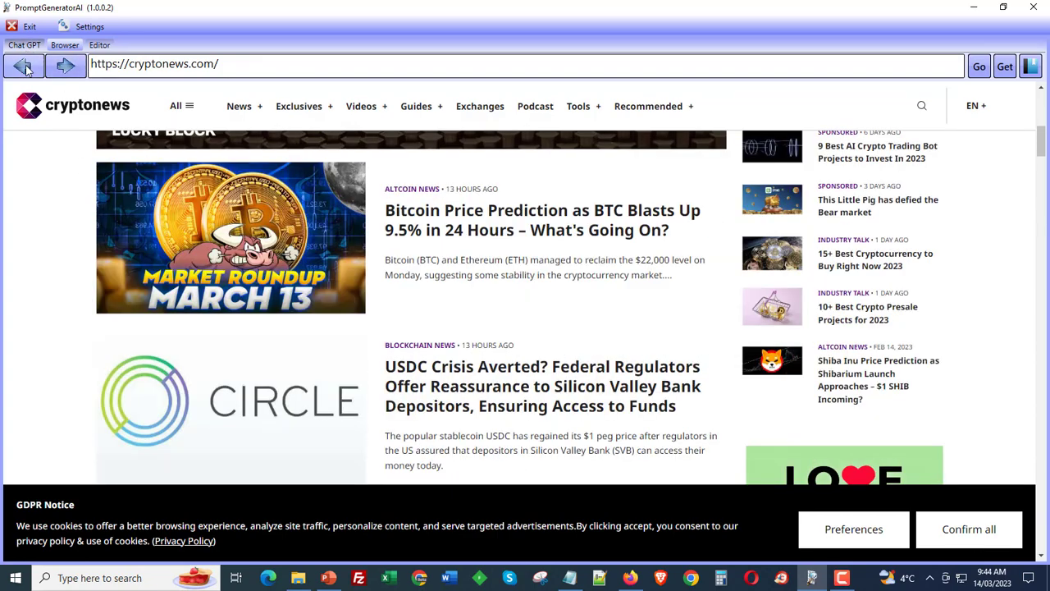
pyautogui.click(22, 65)
pyautogui.scroll(-2, 271, 261)
pyautogui.scroll(2, 271, 261)
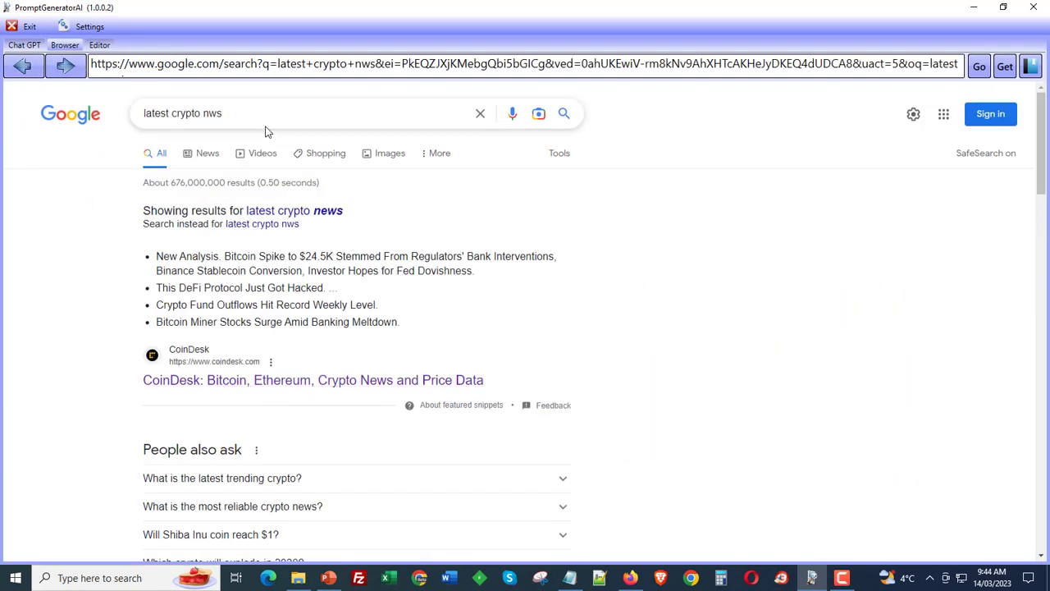
# - Change the search to "latest crypto newqs on usdc" and run it
pyautogui.moveTo(222, 113); pyautogui.dragTo(195, 109)
pyautogui.write('newqs on usdc')
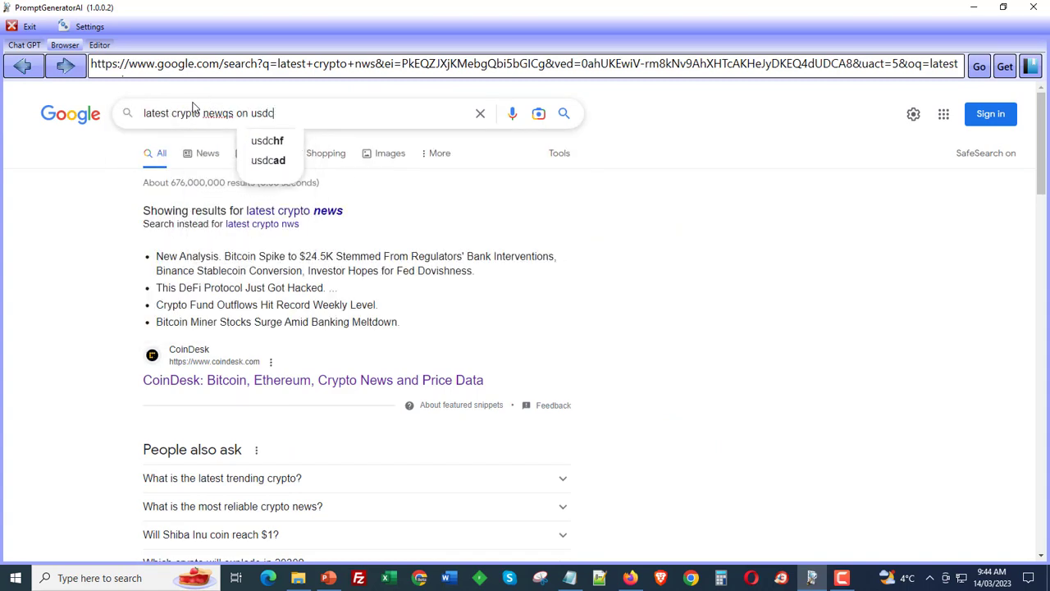
pyautogui.press('Return')
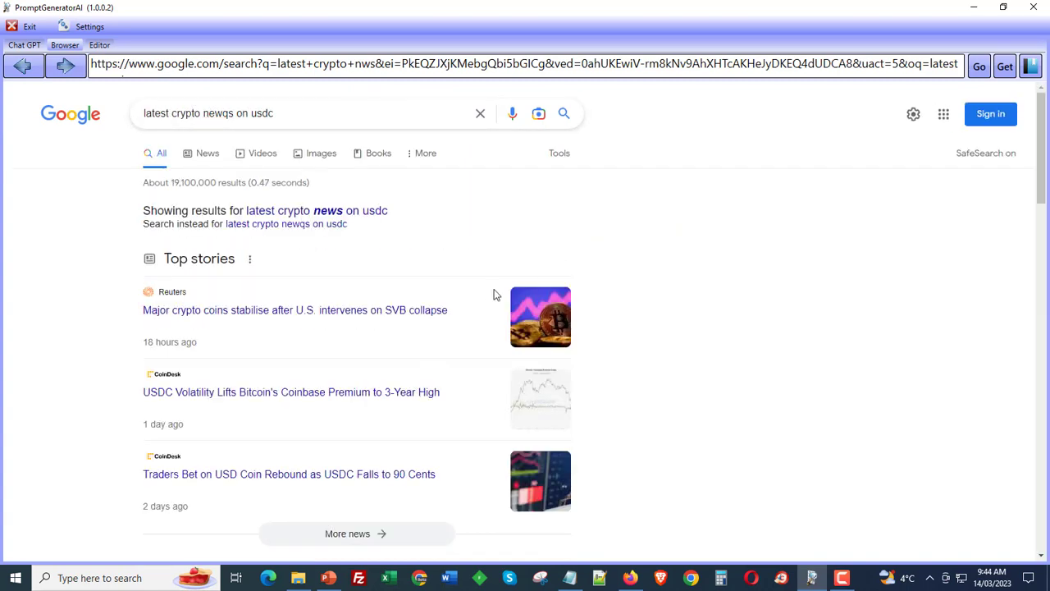
# - Open the Reuters story on major crypto coins stabilising, accept its cookies, and copy the page URL
pyautogui.click(263, 311)
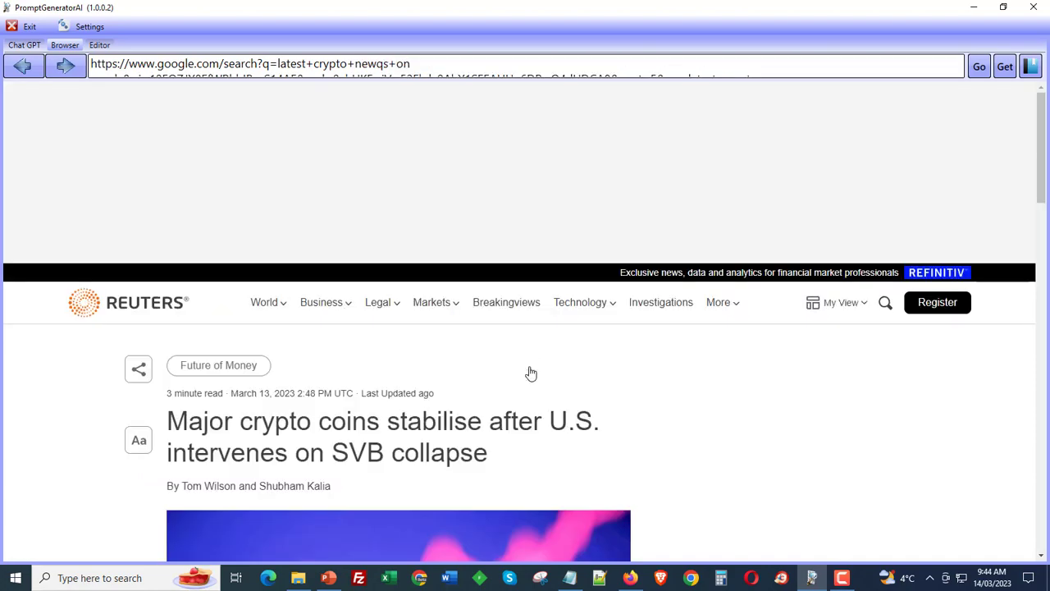
pyautogui.scroll(-10, 556, 358)
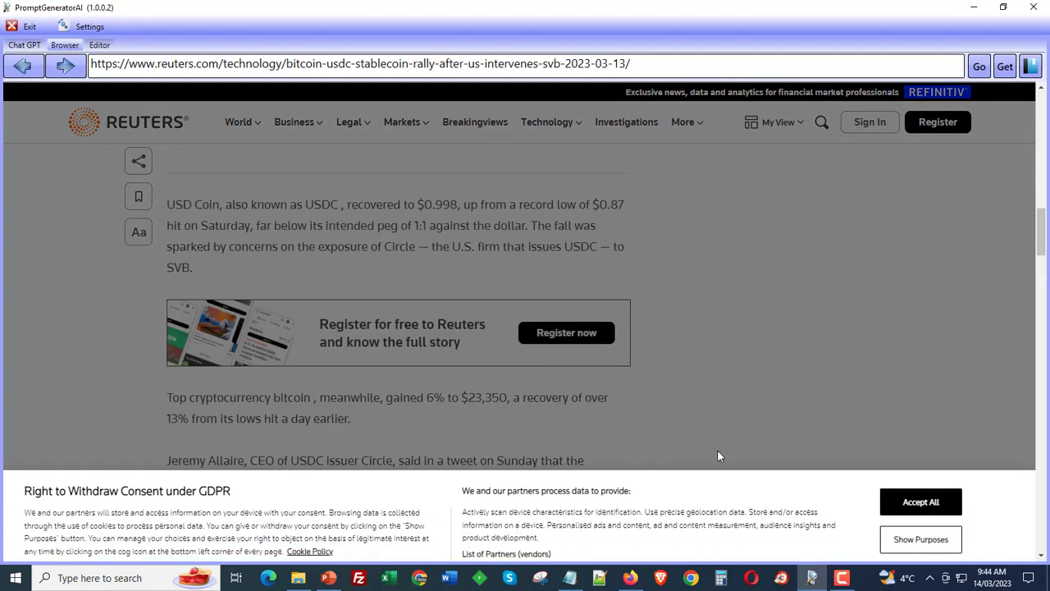
pyautogui.click(895, 490)
pyautogui.scroll(-5, 496, 391)
pyautogui.scroll(-10, 496, 392)
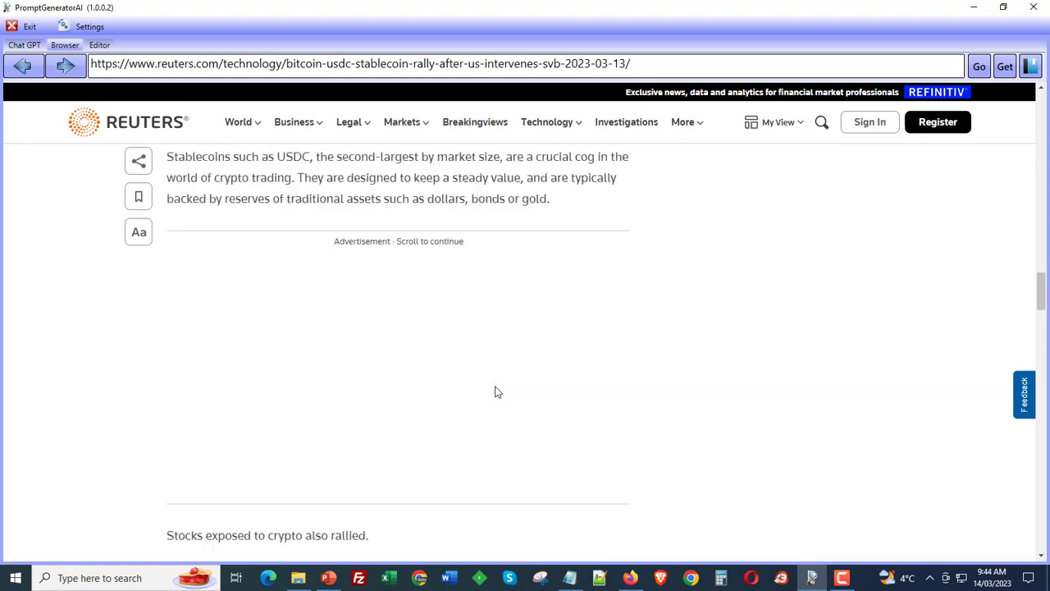
pyautogui.click(440, 64)
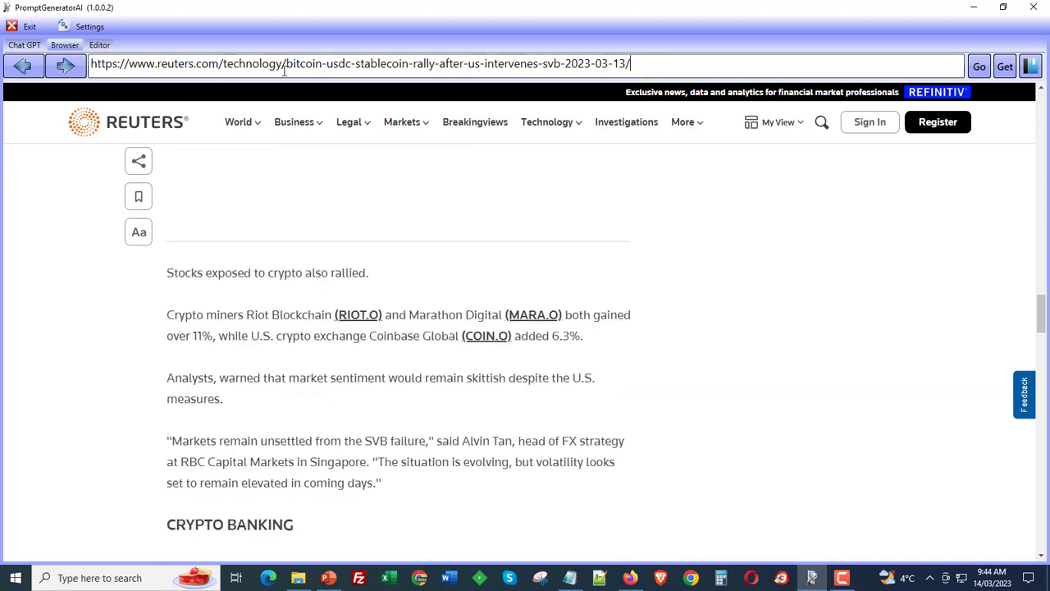
pyautogui.moveTo(386, 71); pyautogui.dragTo(43, 38)
pyautogui.hotkey('ctrl', 'c')
pyautogui.click(570, 482)
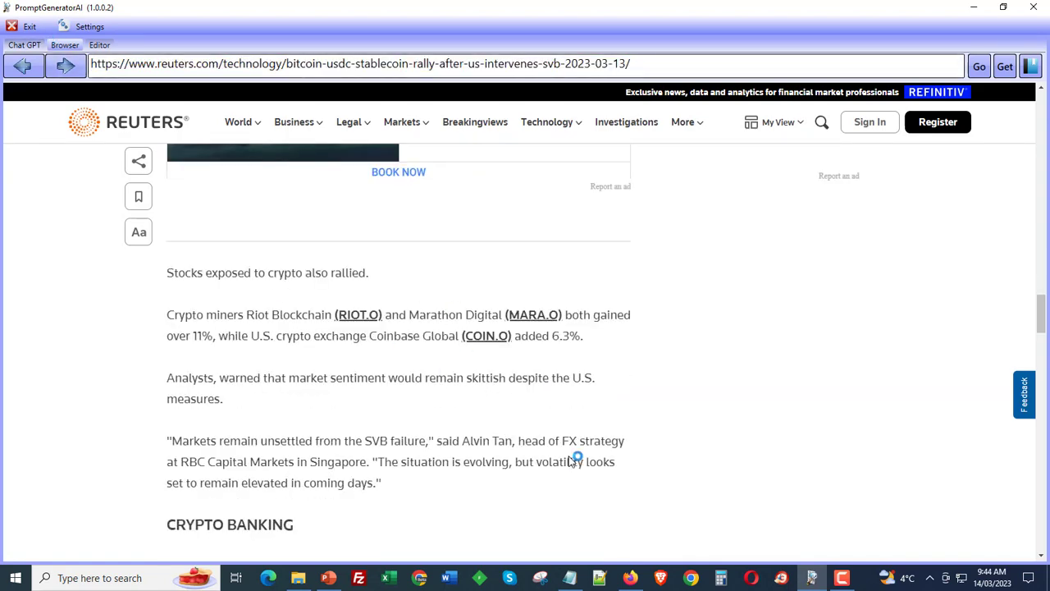
pyautogui.scroll(-3, 493, 441)
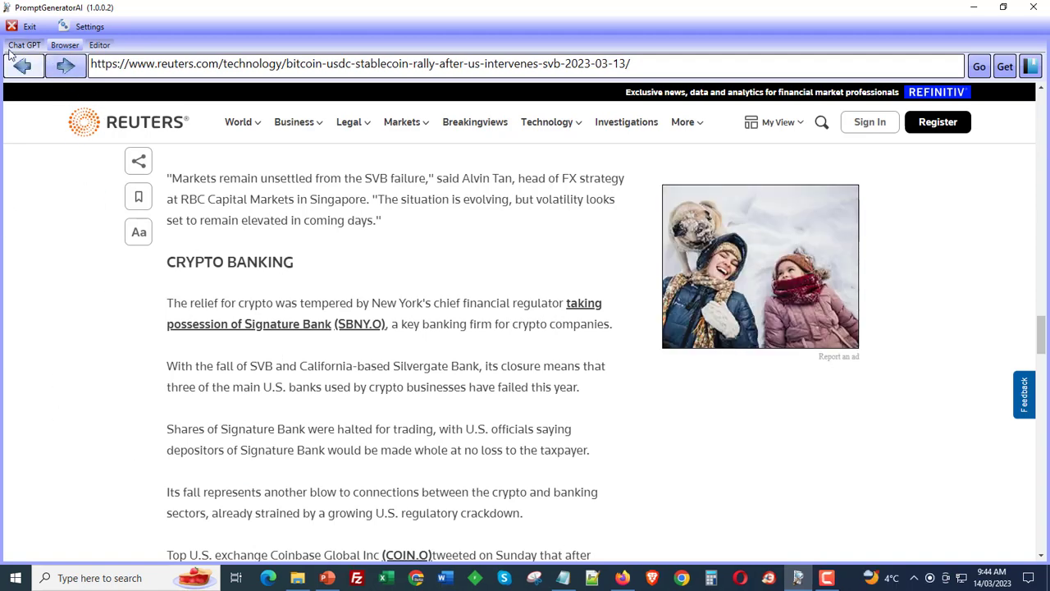
# - Start a new ChatGPT chat and paste the Reuters URL into the URL scraper dialog
pyautogui.click(24, 44)
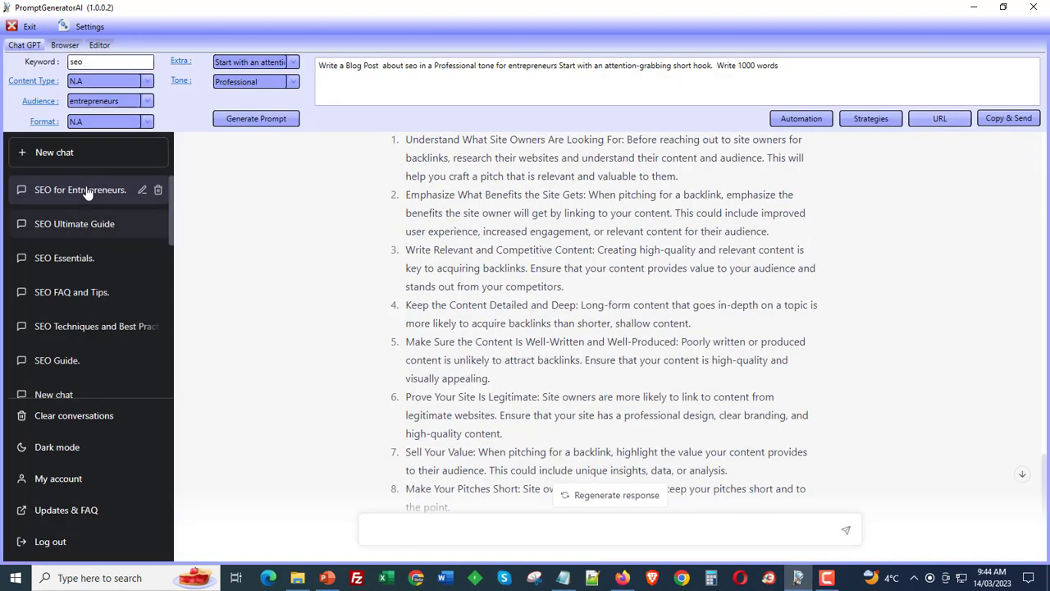
pyautogui.click(82, 157)
pyautogui.click(955, 115)
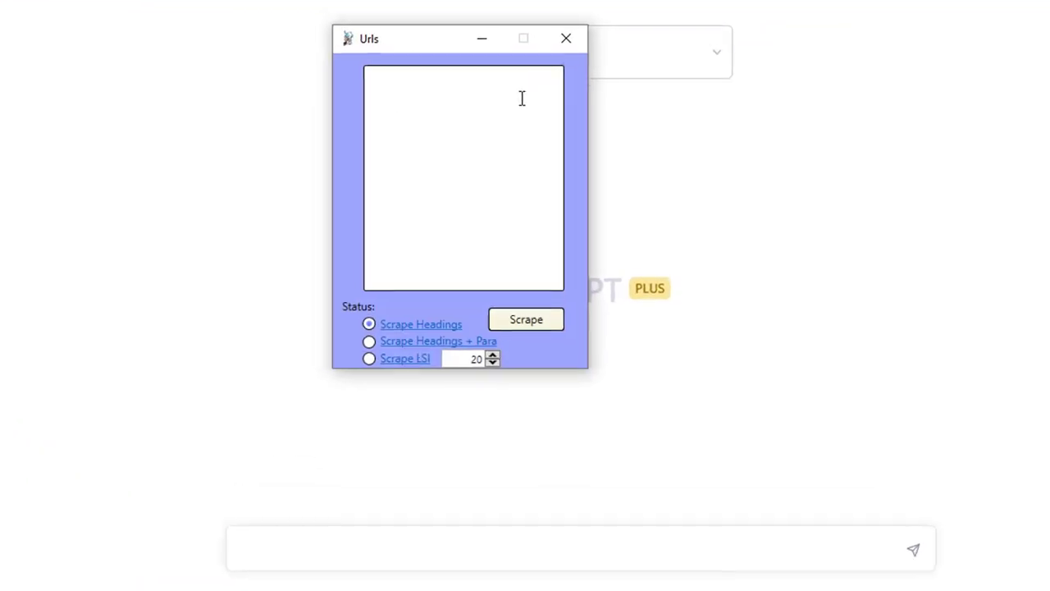
pyautogui.rightClick(565, 204)
pyautogui.click(596, 243)
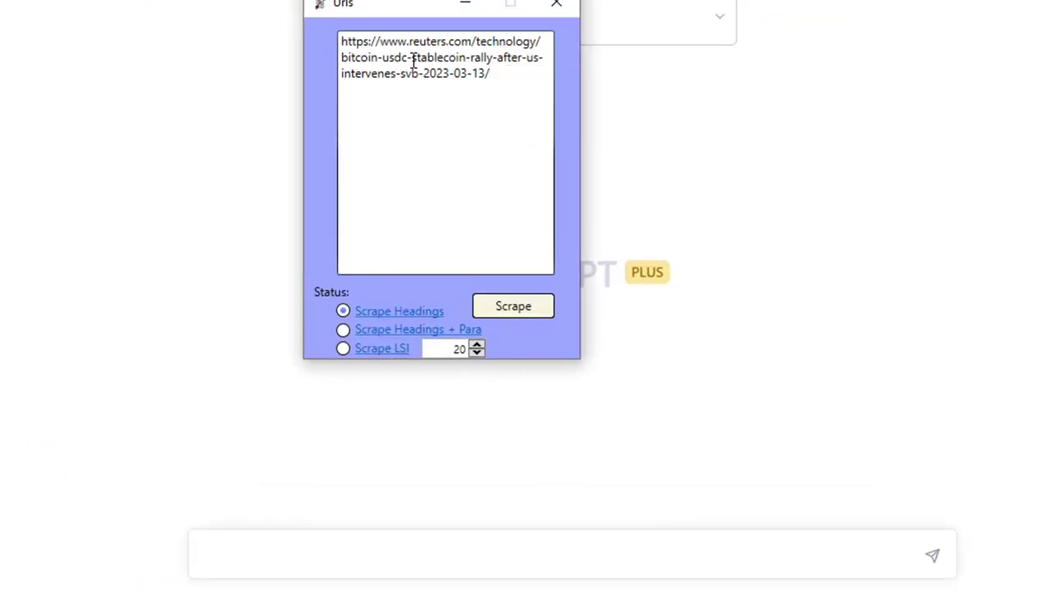
# - Scrape the article using Scrape Headings + Para and send the resulting summarize prompt to ChatGPT
pyautogui.click(345, 329)
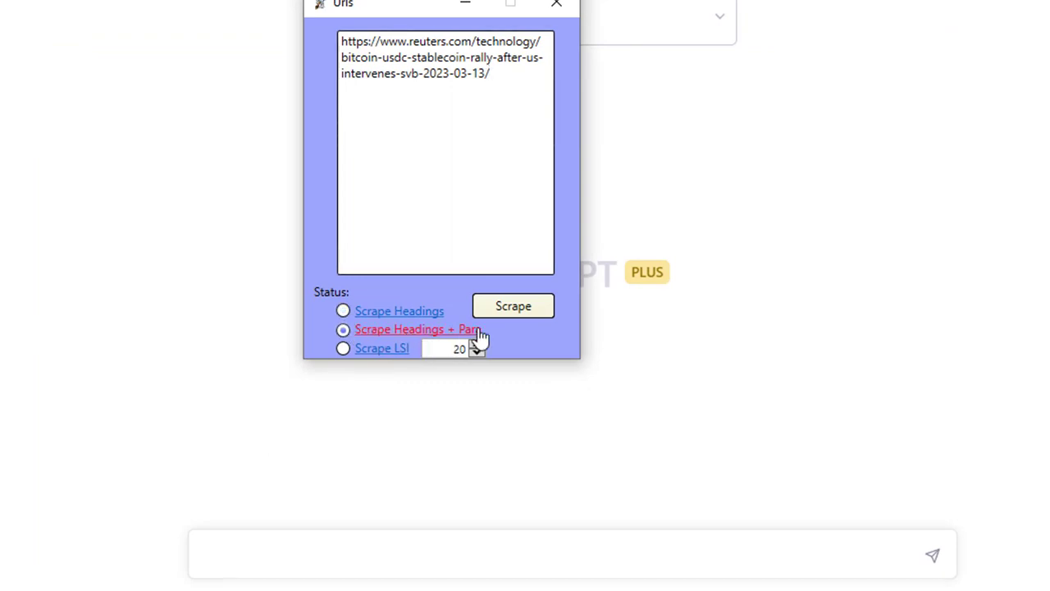
pyautogui.click(522, 315)
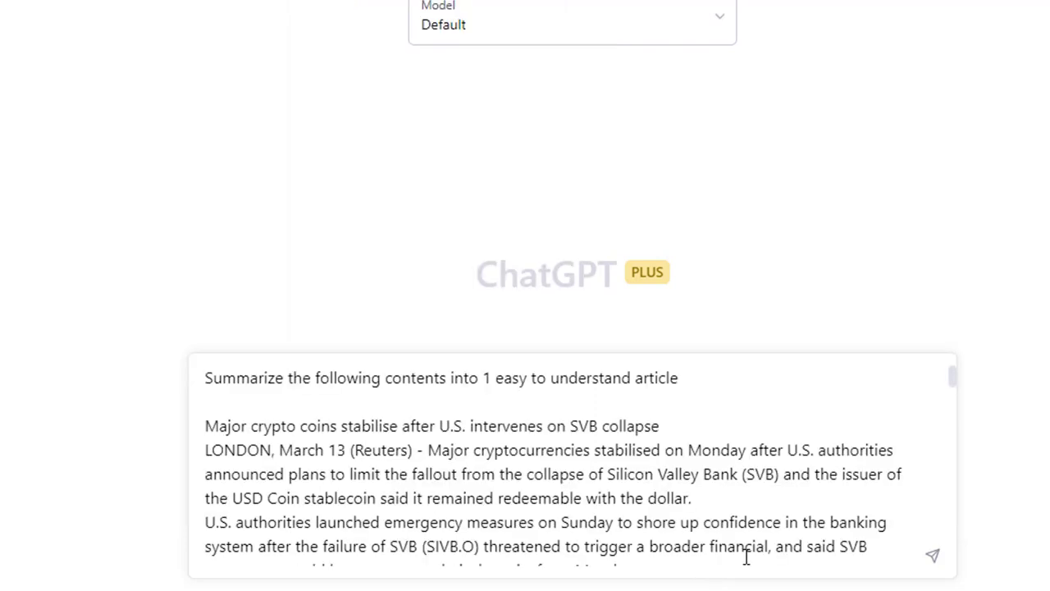
pyautogui.scroll(-20, 835, 546)
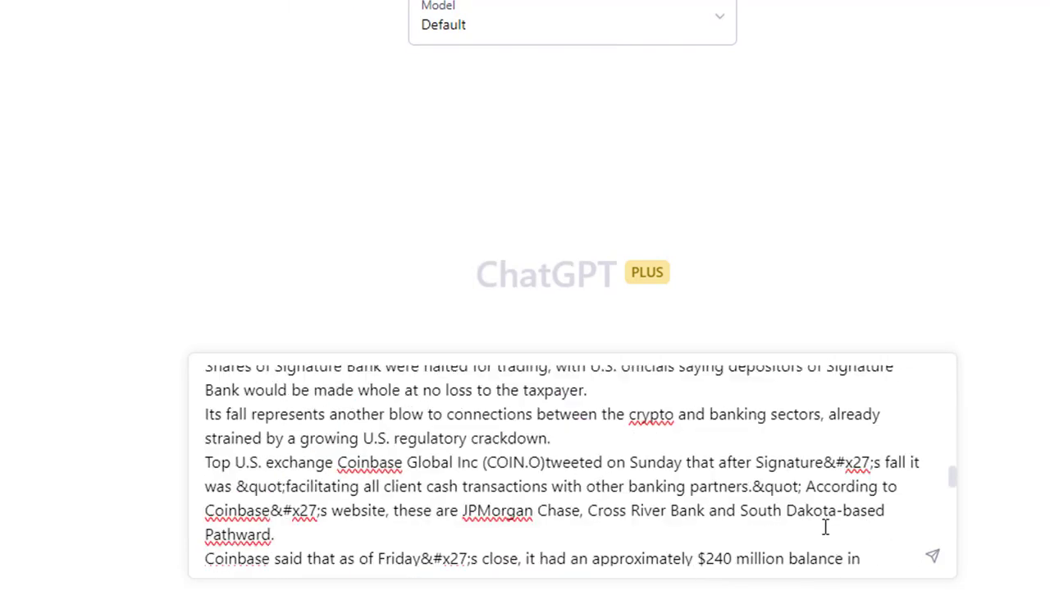
pyautogui.scroll(20, 825, 526)
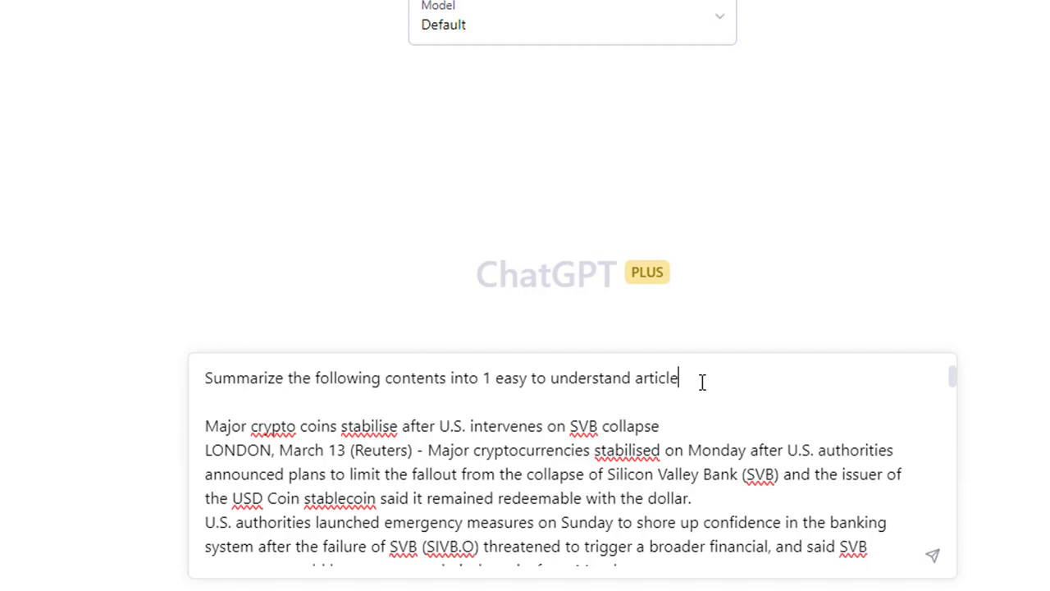
pyautogui.press('Return')
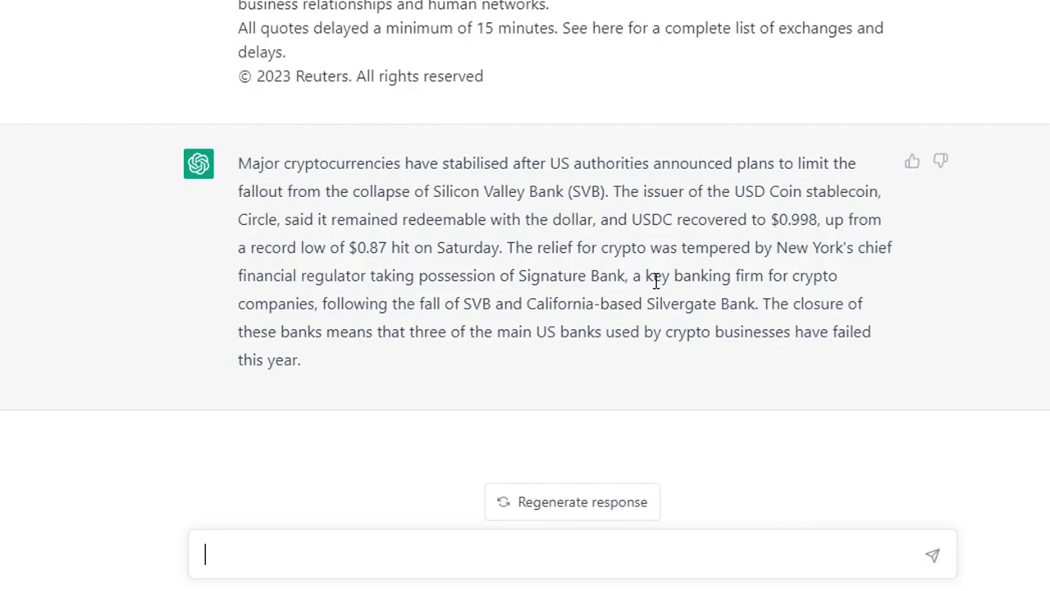
# - Review ChatGPT's summary of the article alongside the scraped text
pyautogui.moveTo(358, 371); pyautogui.dragTo(251, 209)
pyautogui.click(250, 208)
pyautogui.scroll(10, 319, 307)
pyautogui.scroll(-10, 317, 312)
pyautogui.moveTo(251, 164); pyautogui.dragTo(335, 312)
pyautogui.moveTo(320, 366); pyautogui.dragTo(244, 181)
pyautogui.click(272, 274)
pyautogui.scroll(8, 235, 317)
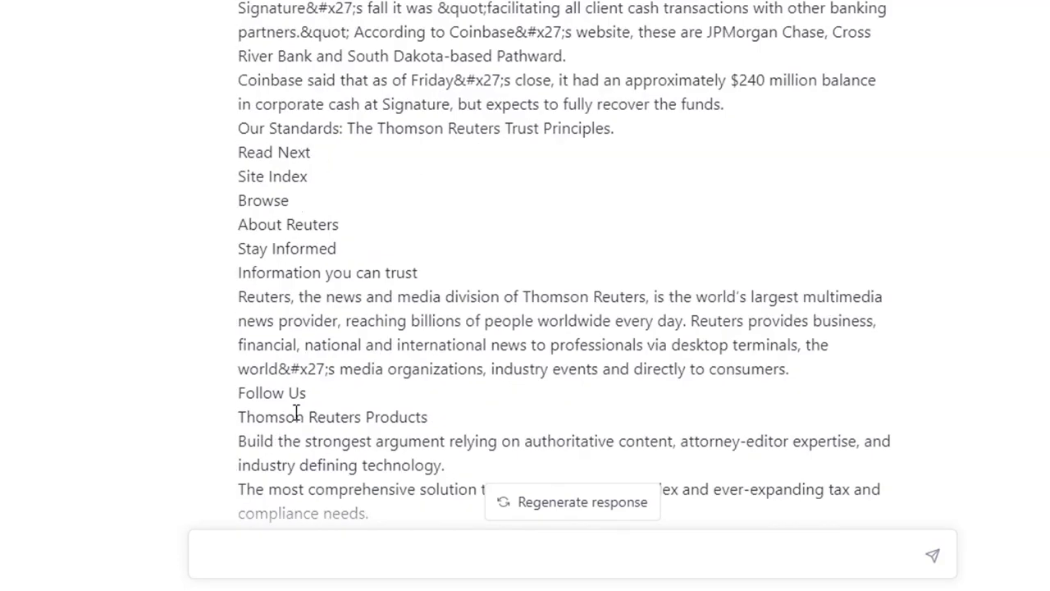
pyautogui.scroll(-8, 297, 412)
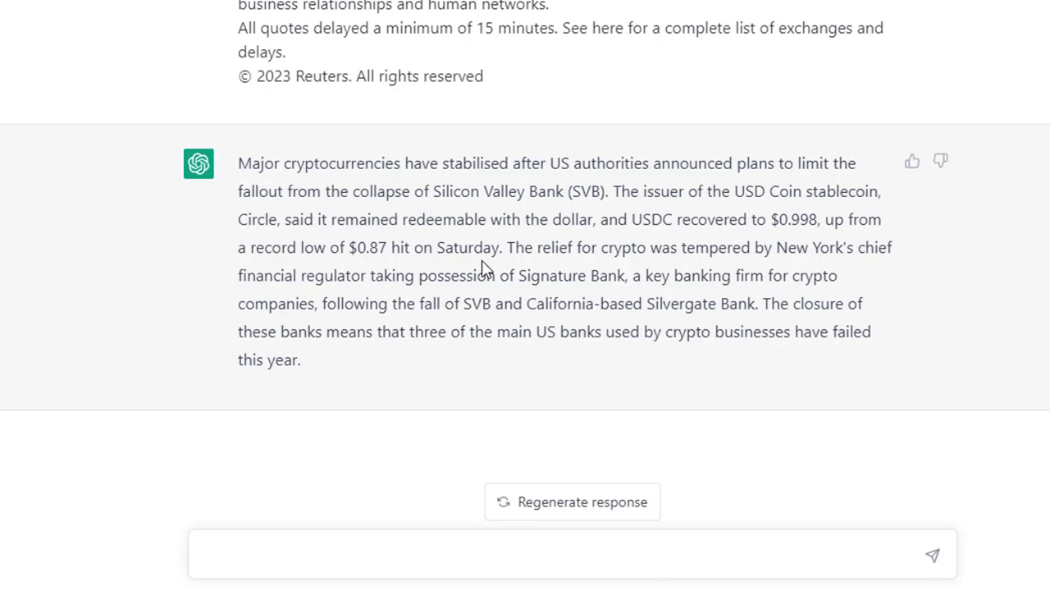
pyautogui.moveTo(485, 271); pyautogui.dragTo(478, 247)
pyautogui.click(485, 305)
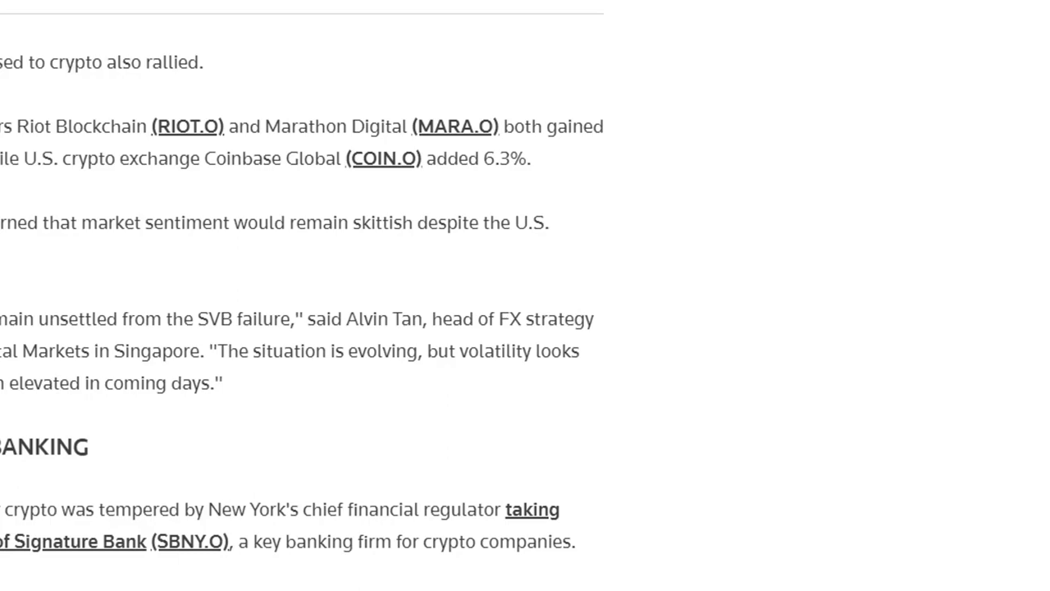
# - Go back to the Google results and search for "what is a backlink"
pyautogui.click(22, 66)
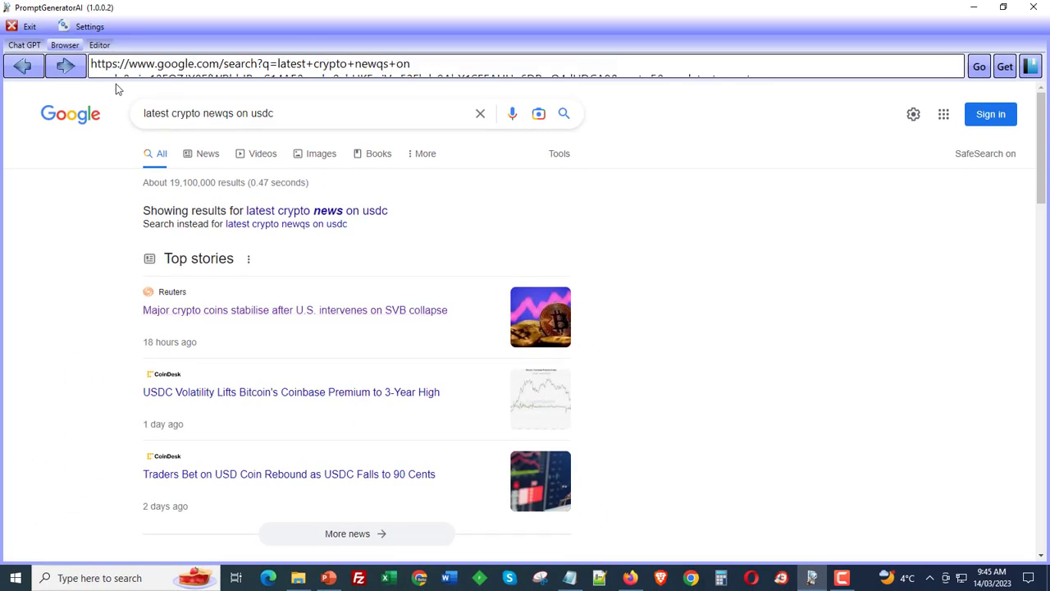
pyautogui.scroll(-15, 308, 312)
pyautogui.scroll(10, 299, 435)
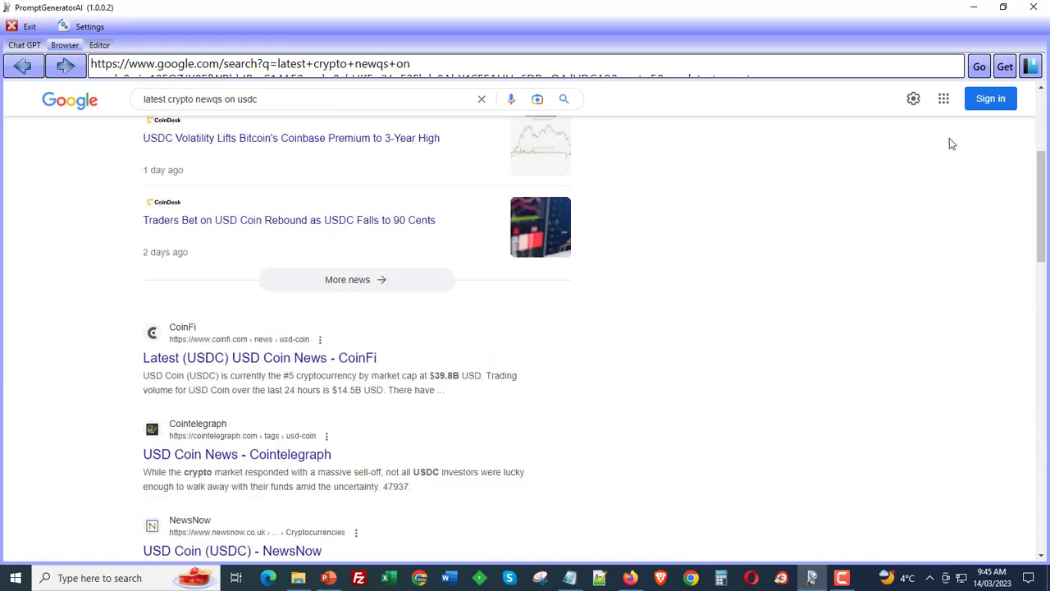
pyautogui.moveTo(348, 100); pyautogui.dragTo(105, 111)
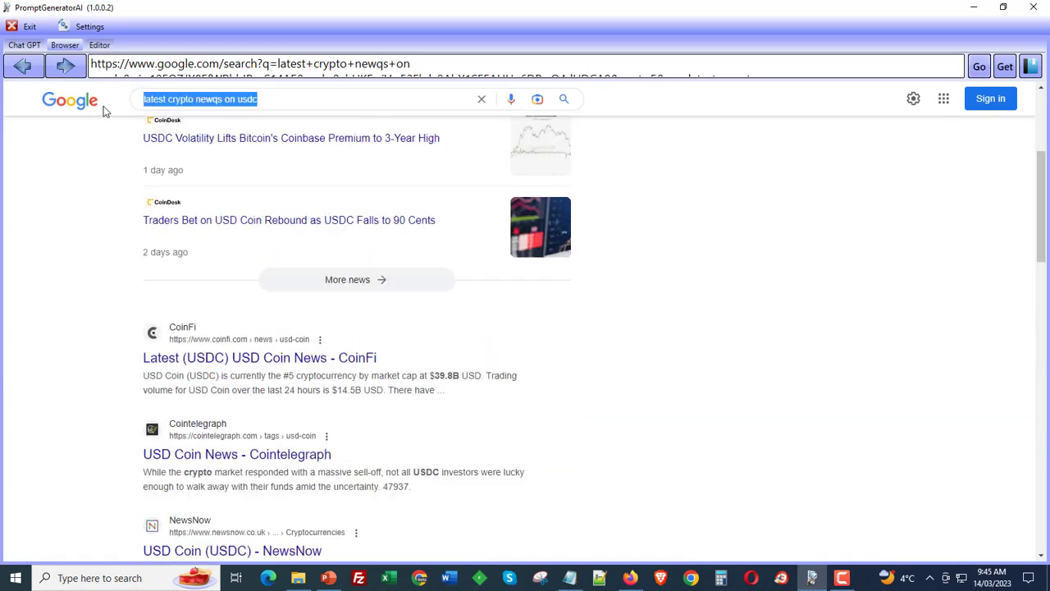
pyautogui.write('seo')
pyautogui.press('Return')
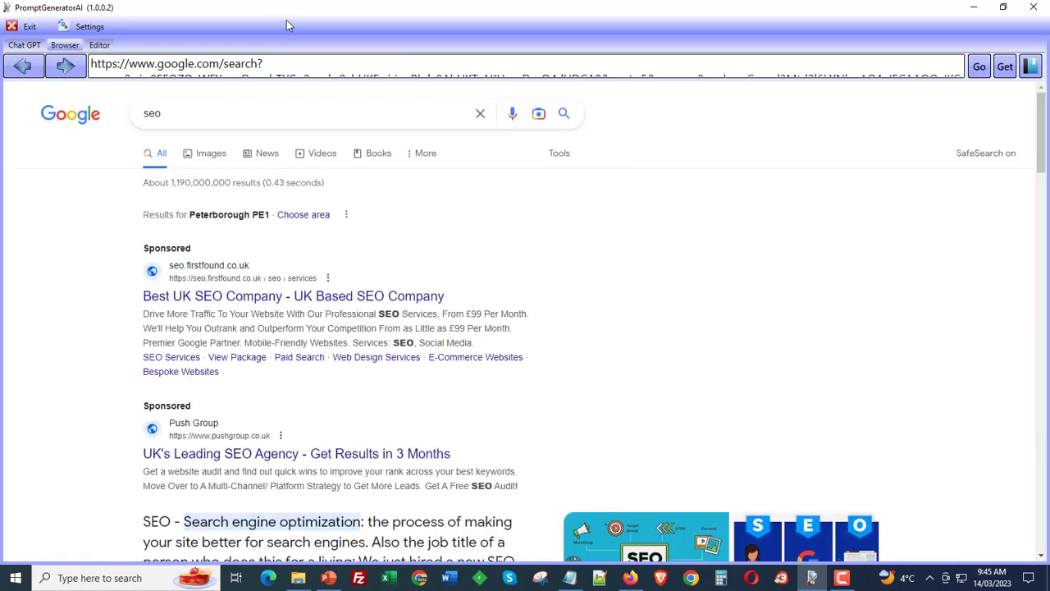
pyautogui.moveTo(199, 125); pyautogui.dragTo(2, 111)
pyautogui.write('what is a backlink')
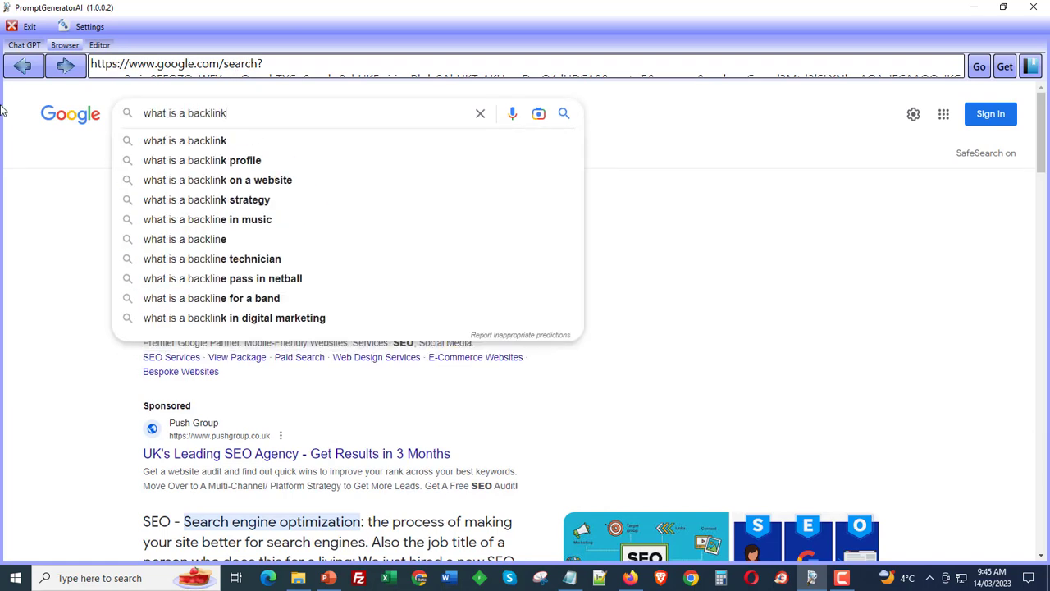
pyautogui.press('Return')
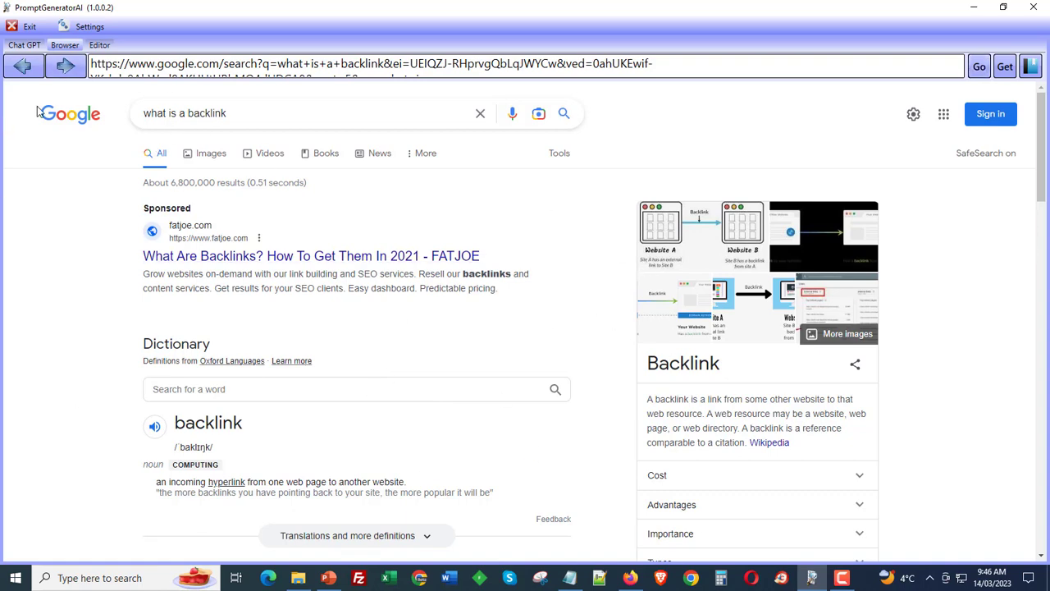
# - Open the URL list for the backlink search results and scrape LSI keywords from them with Scrape LSI
pyautogui.click(1005, 67)
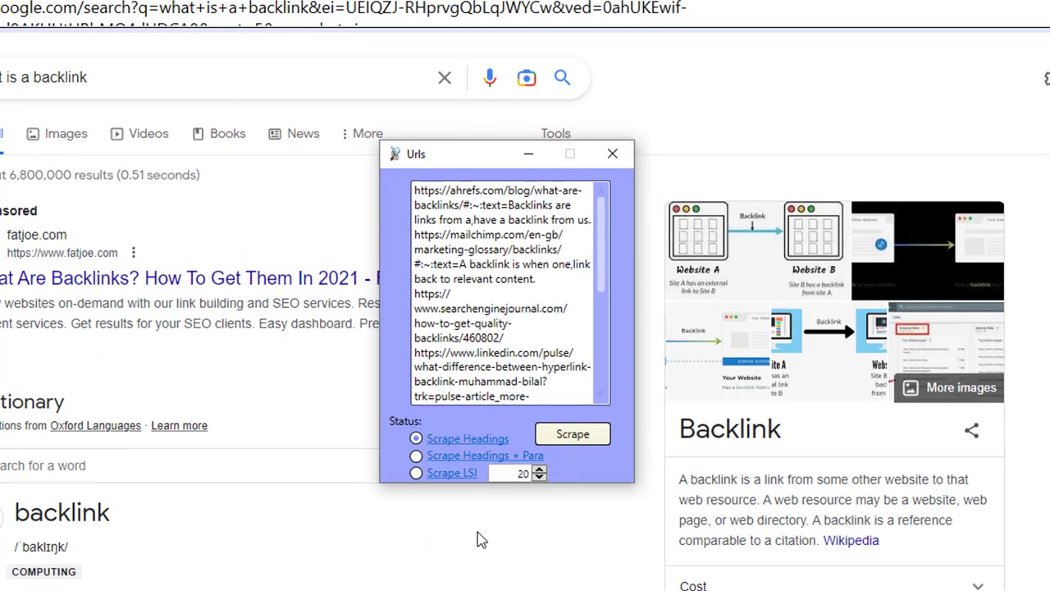
pyautogui.scroll(-4, 523, 301)
pyautogui.scroll(-2, 522, 300)
pyautogui.scroll(6, 523, 301)
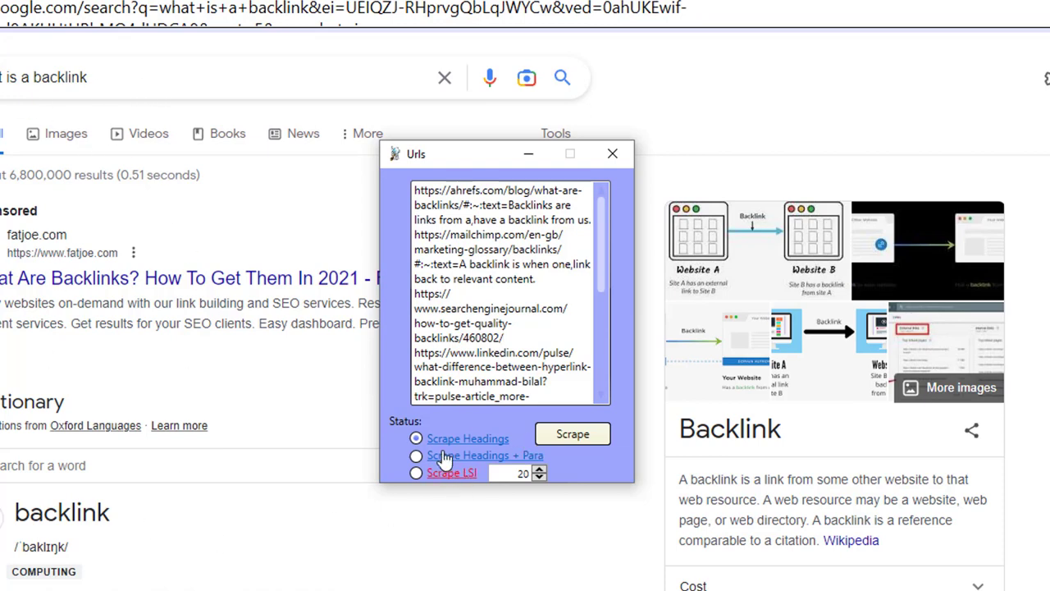
pyautogui.click(418, 475)
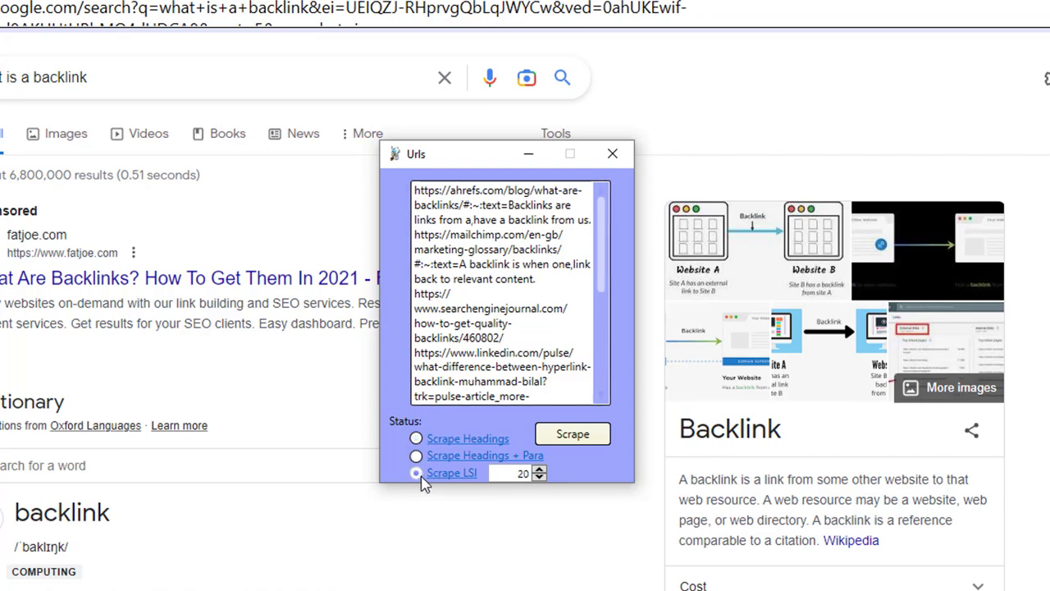
pyautogui.click(596, 436)
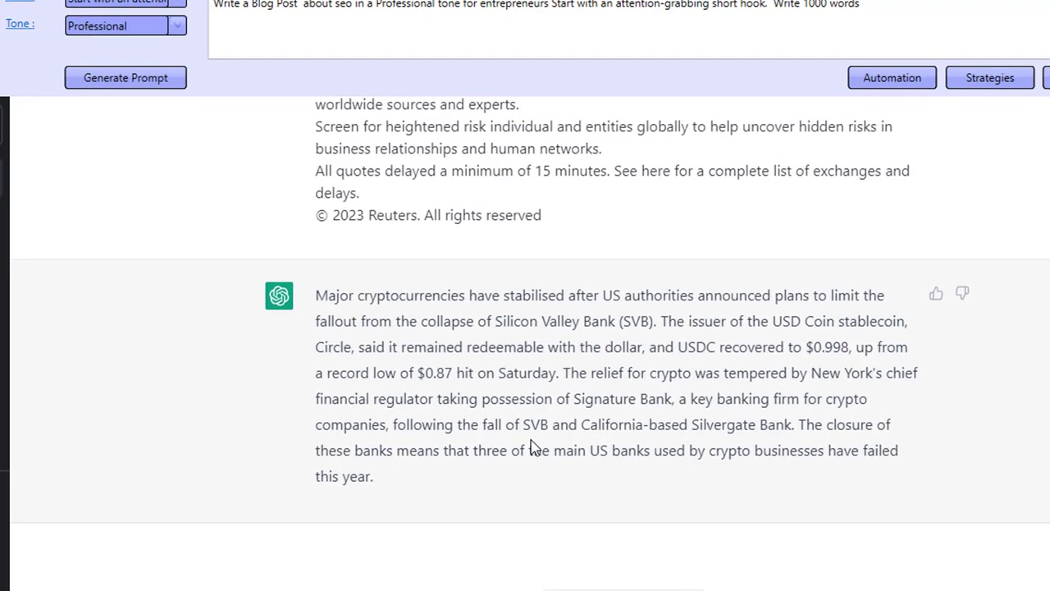
# - Paste the generated keyword blog-post prompt into the ChatGPT message box and send it
pyautogui.hotkey('ctrl', 'v')
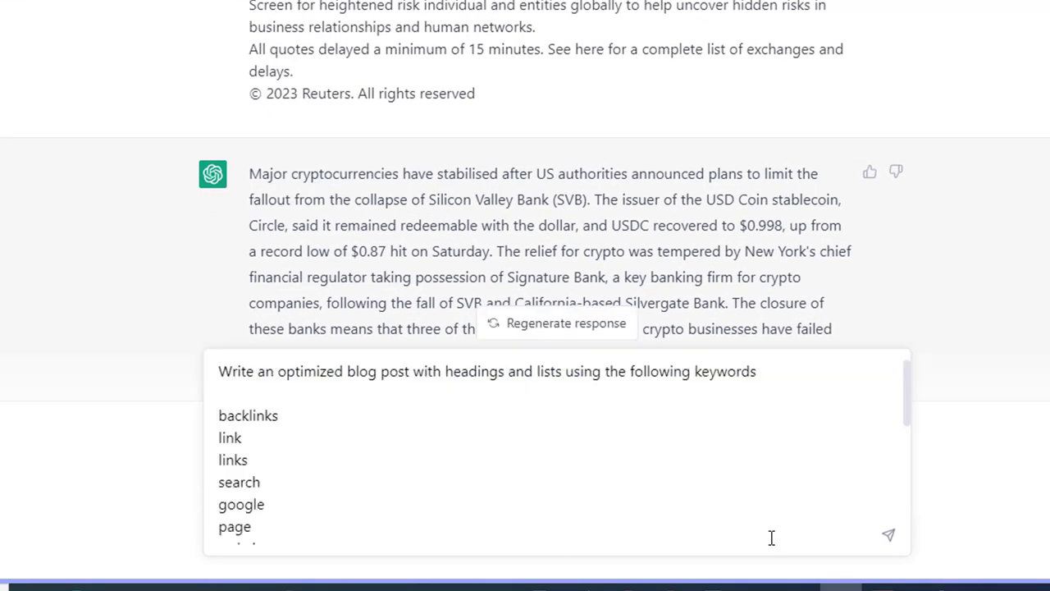
pyautogui.scroll(-1, 322, 453)
pyautogui.scroll(1, 282, 447)
pyautogui.scroll(-3, 262, 484)
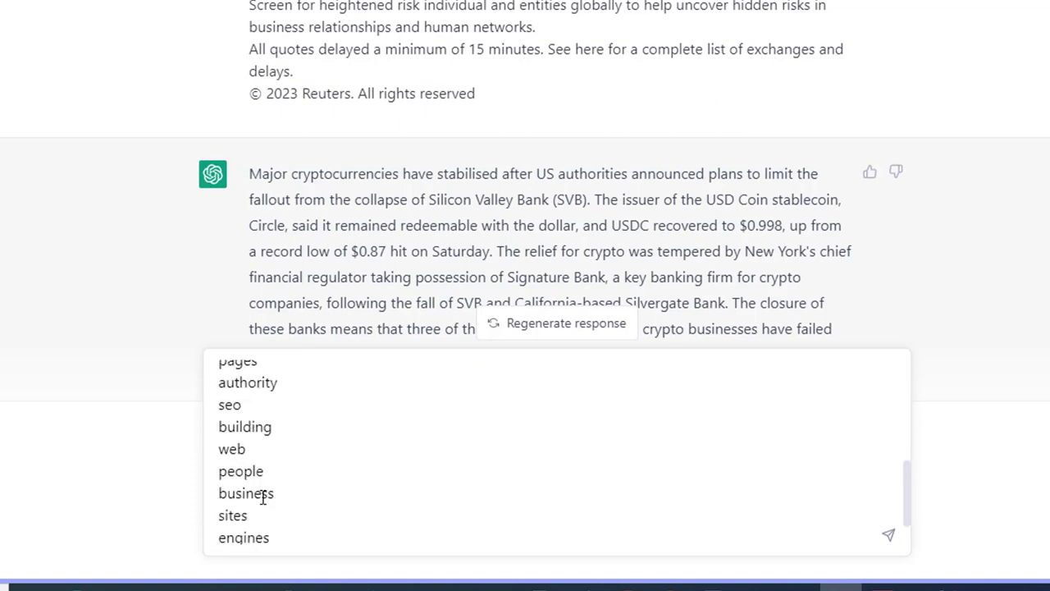
pyautogui.scroll(3, 263, 492)
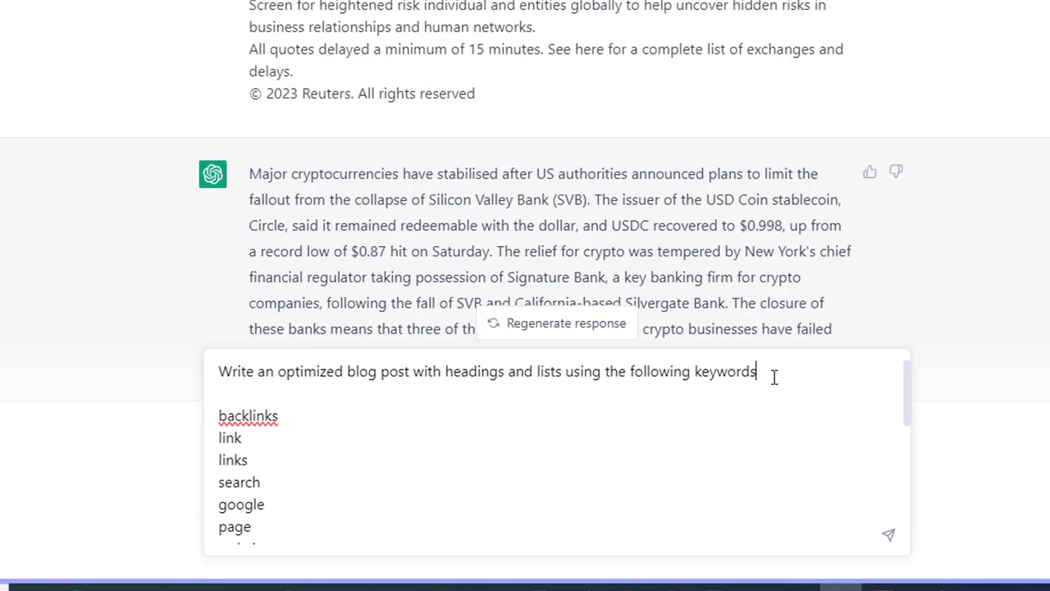
pyautogui.press('Return')
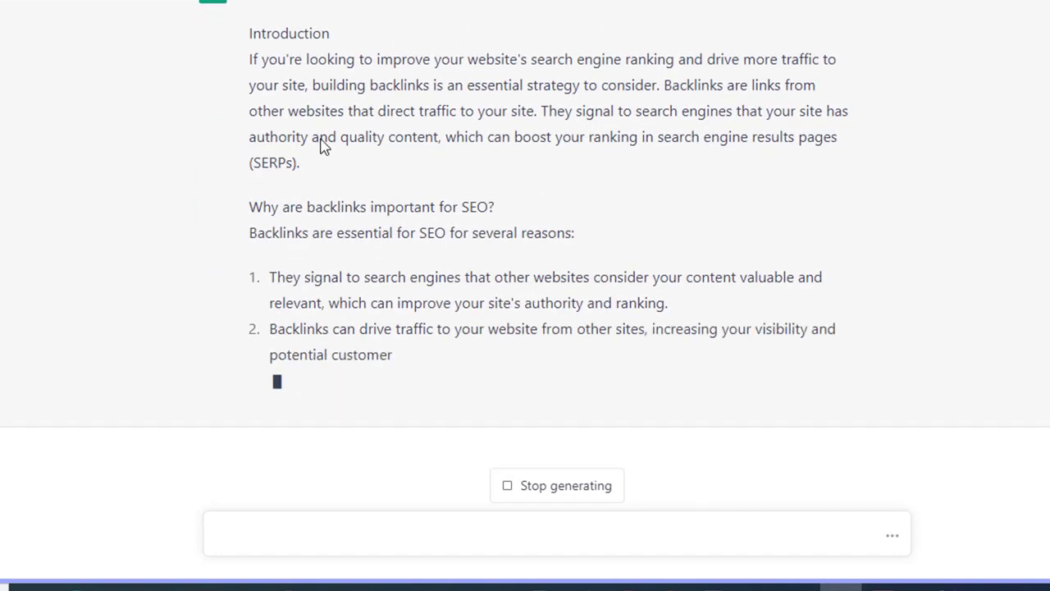
# - Review the generated blog post and the keyword list in the sent prompt
pyautogui.scroll(3, 304, 181)
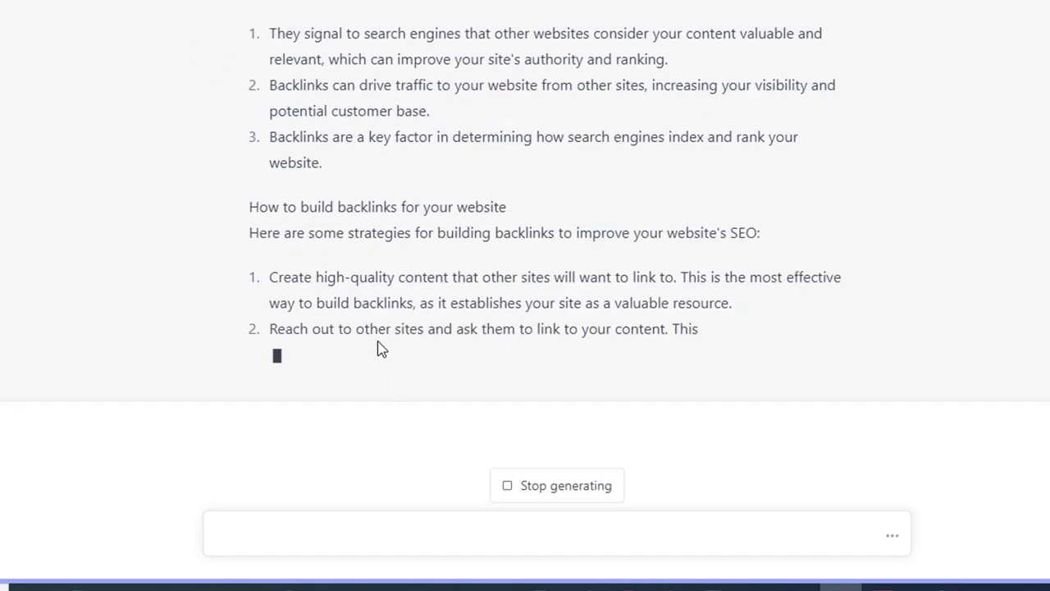
pyautogui.scroll(6, 436, 293)
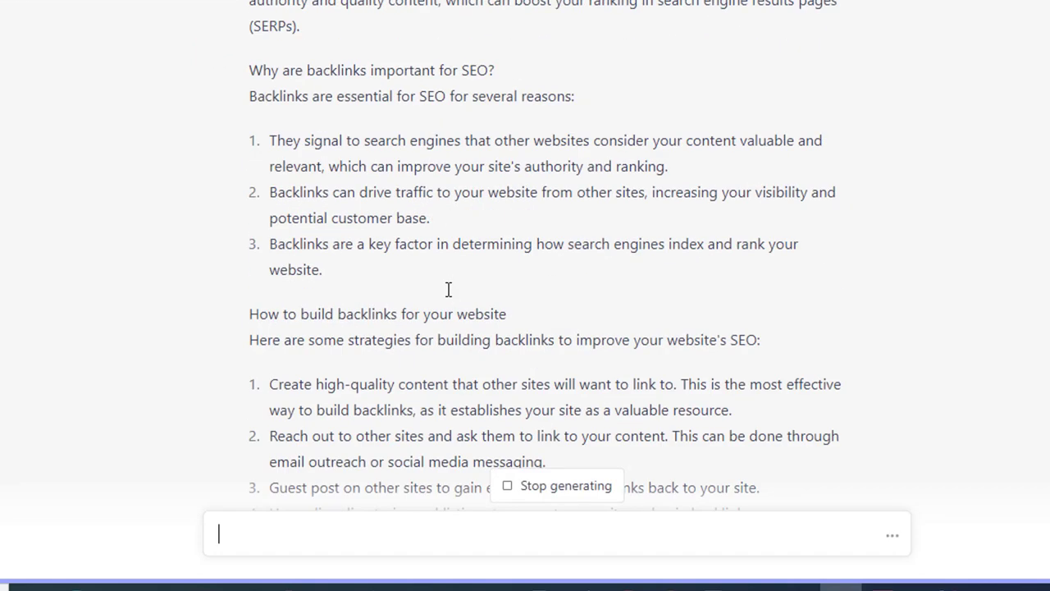
pyautogui.scroll(2, 310, 384)
pyautogui.scroll(4, 295, 411)
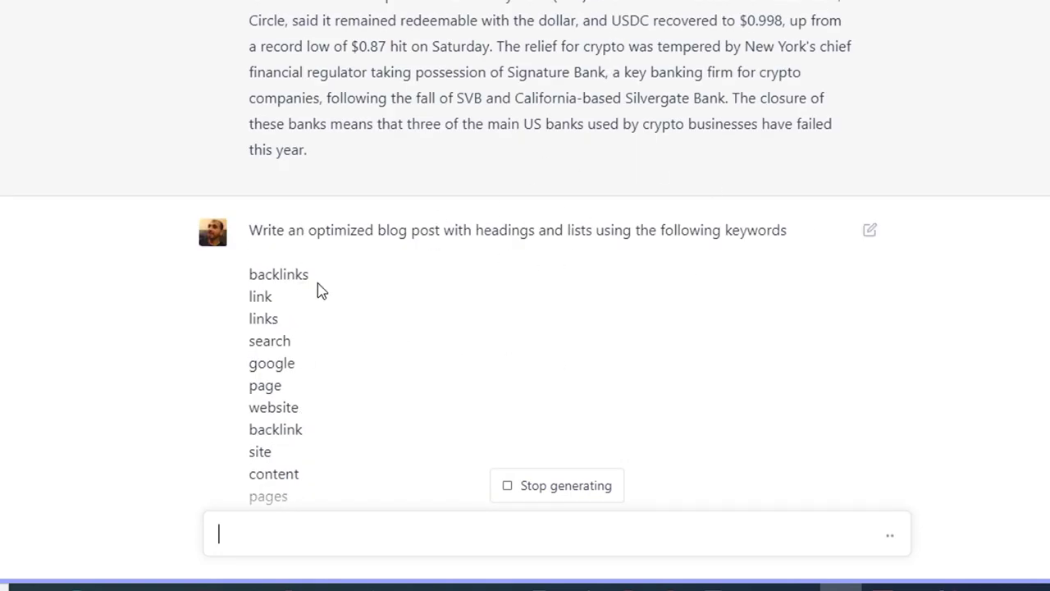
pyautogui.moveTo(293, 274); pyautogui.dragTo(291, 463)
pyautogui.click(290, 464)
pyautogui.scroll(-3, 290, 464)
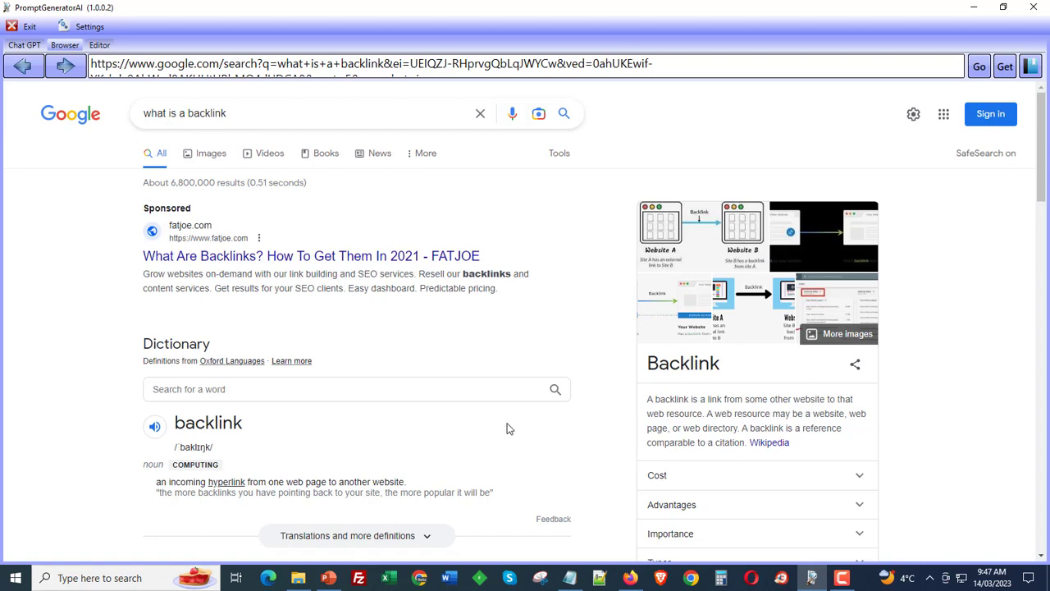
# - Check the finished backlink blog post in the Chat GPT tab
pyautogui.click(1006, 67)
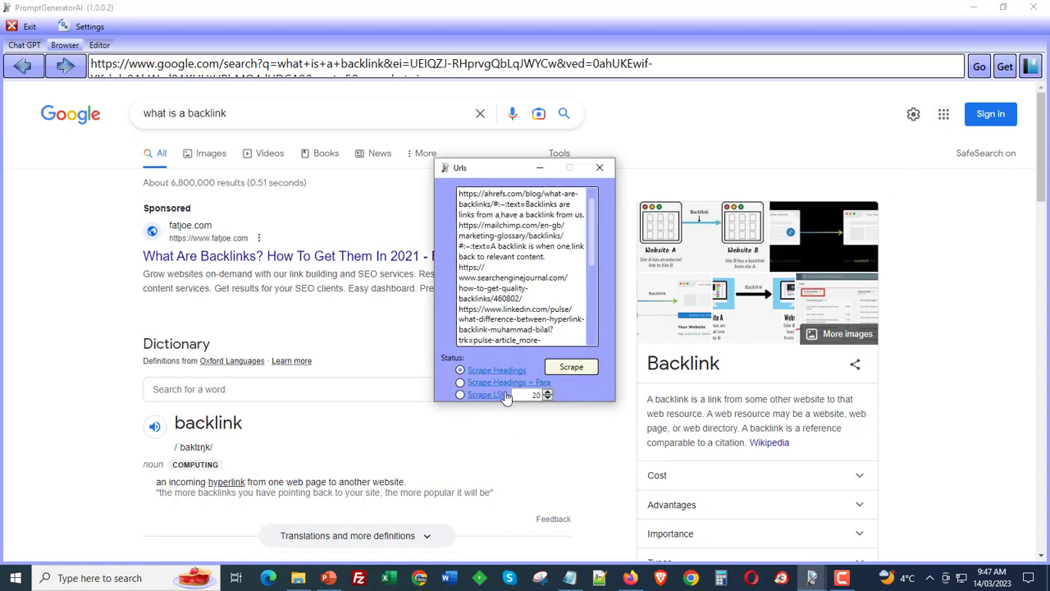
pyautogui.click(600, 167)
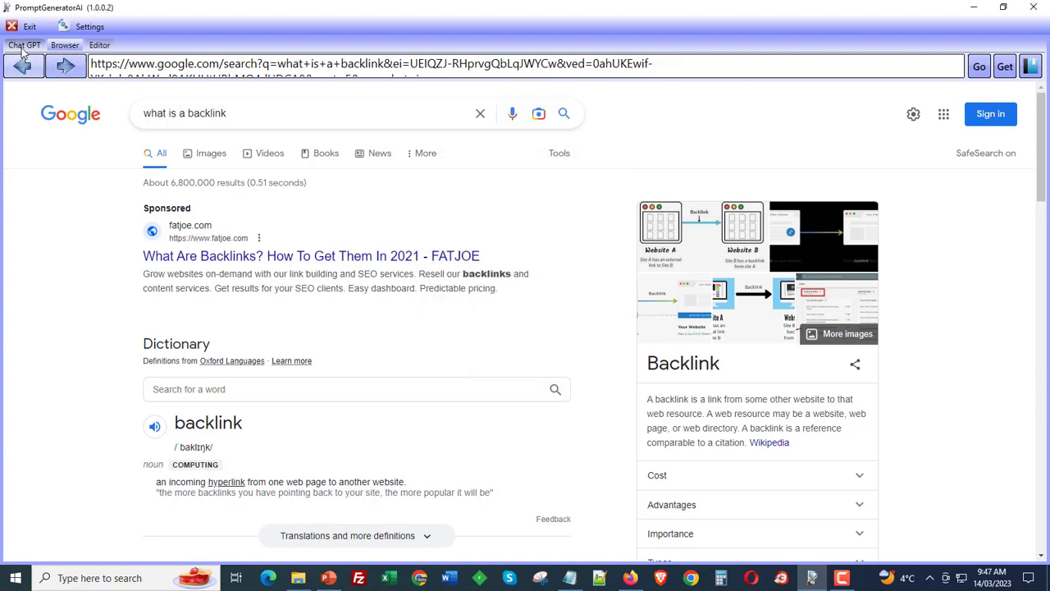
pyautogui.click(25, 45)
pyautogui.scroll(10, 554, 365)
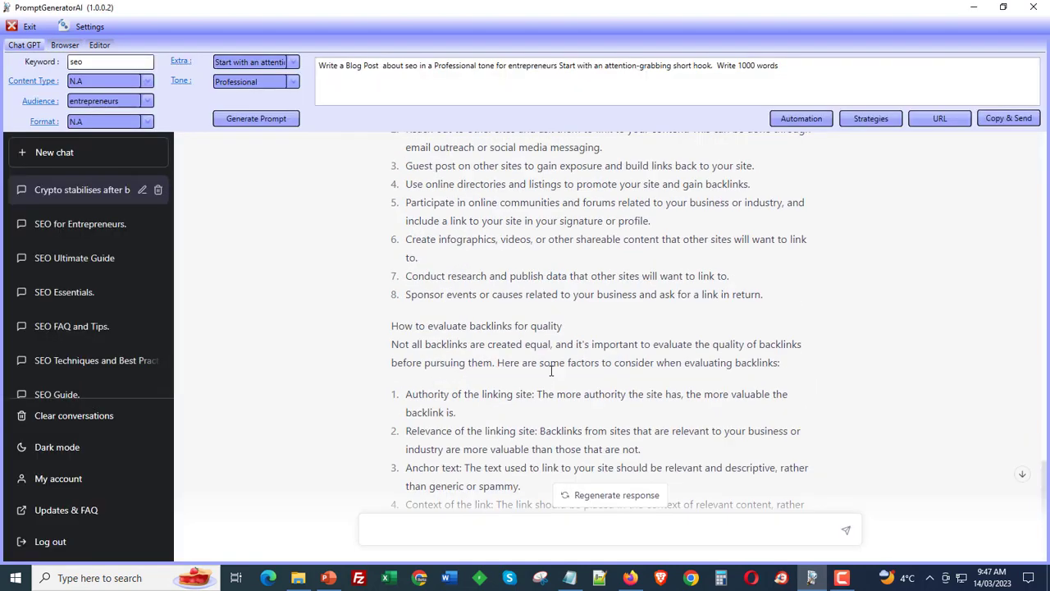
pyautogui.scroll(-10, 551, 370)
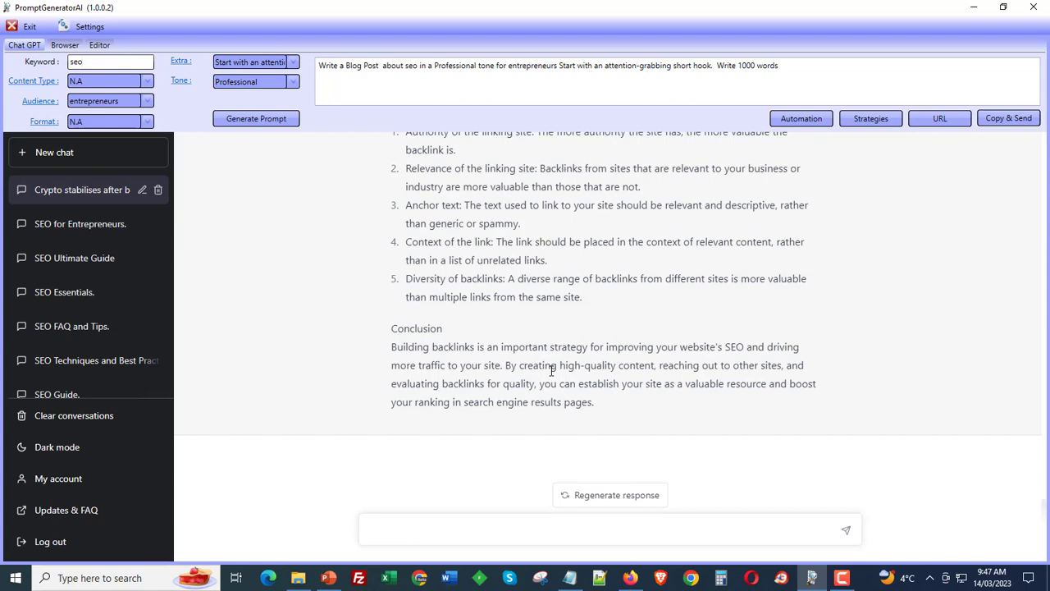
# - Reopen the URL list for the backlink results and scrape their headings with Scrape Headings
pyautogui.click(72, 46)
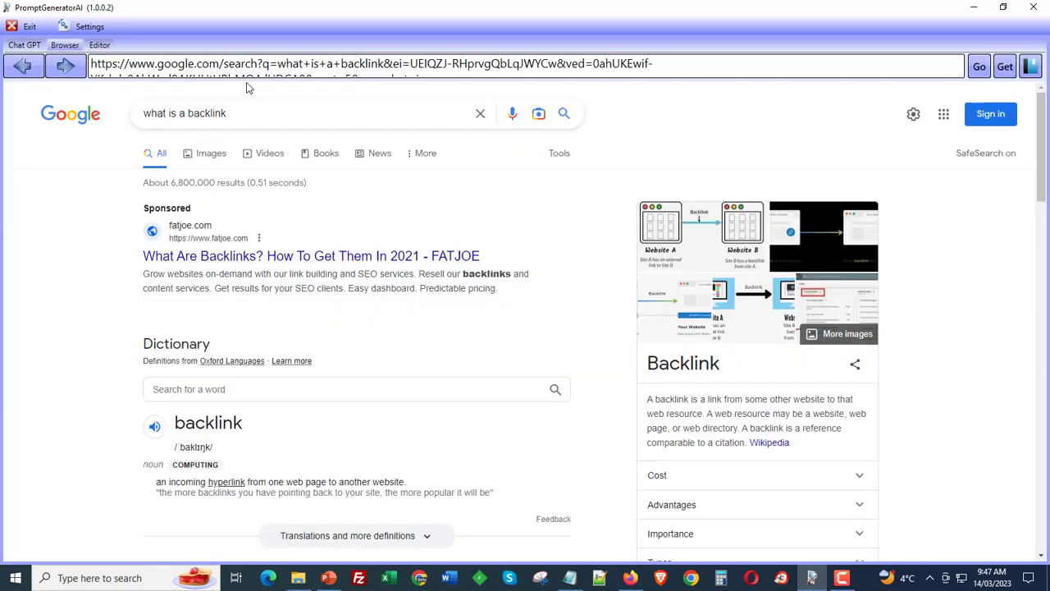
pyautogui.click(1007, 68)
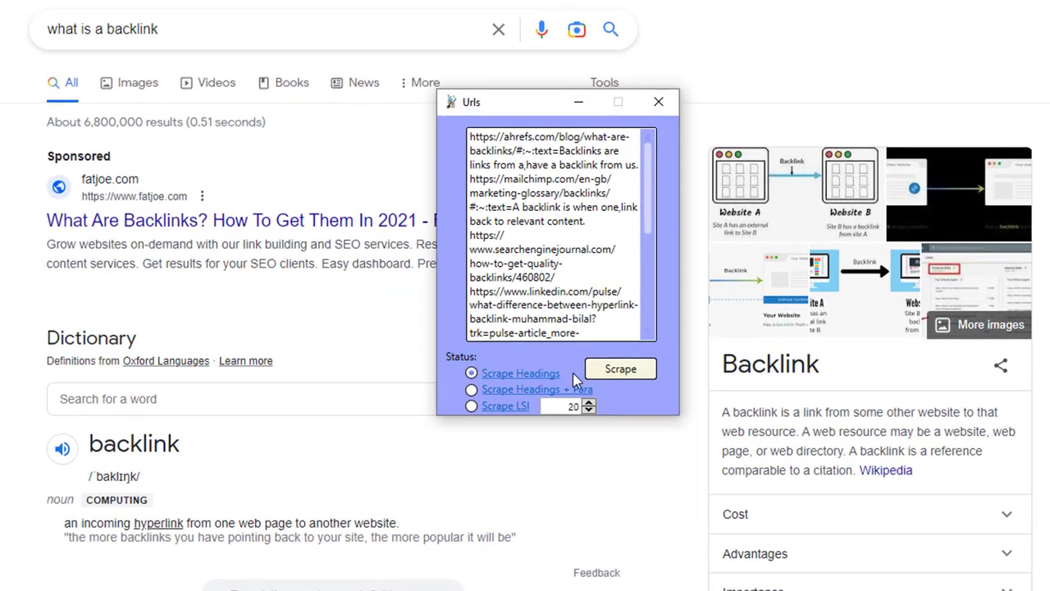
pyautogui.click(471, 389)
pyautogui.click(471, 372)
pyautogui.click(650, 376)
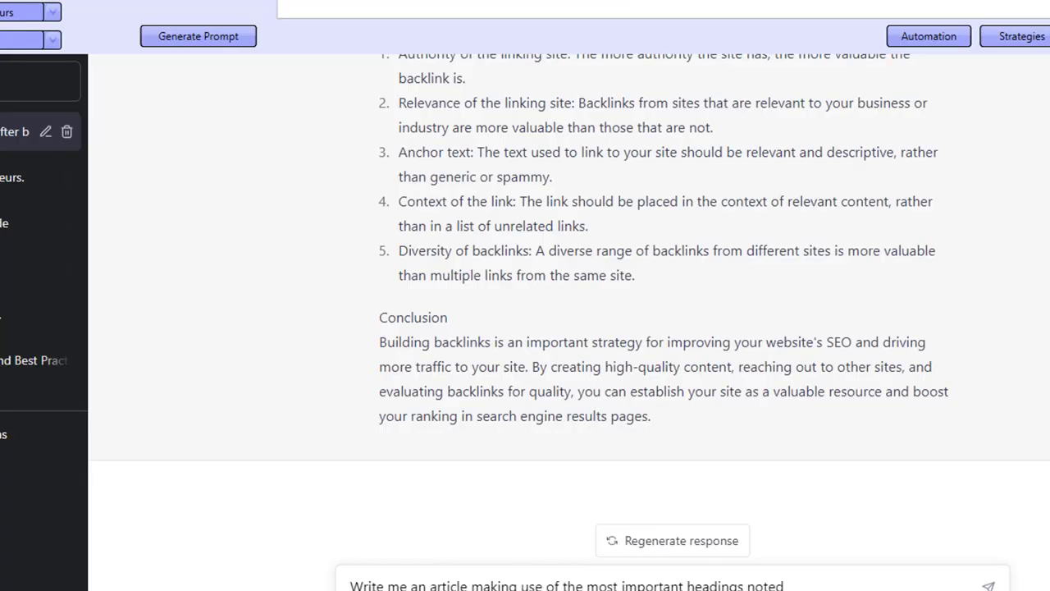
# - Paste the scraped headings prompt into the ChatGPT message box and scroll through it
pyautogui.hotkey('ctrl', 'v')
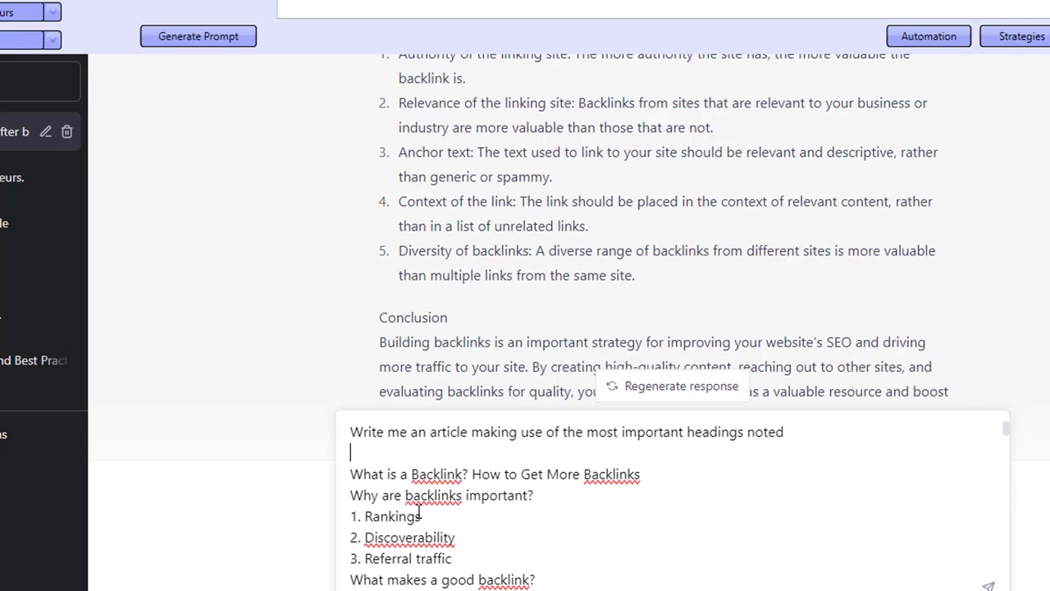
pyautogui.scroll(-1, 419, 512)
pyautogui.scroll(-15, 419, 512)
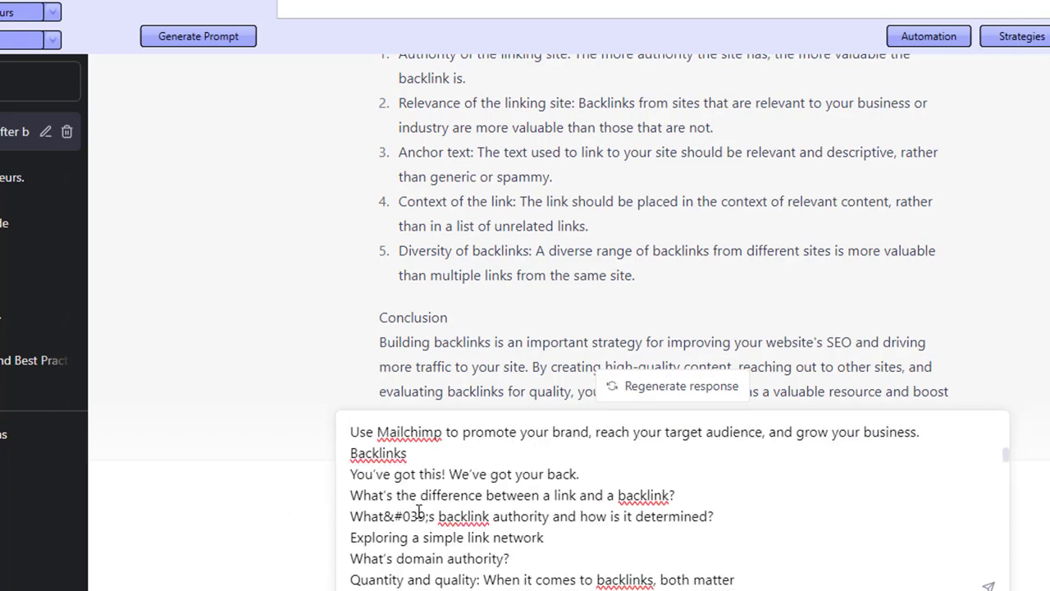
pyautogui.scroll(-15, 418, 512)
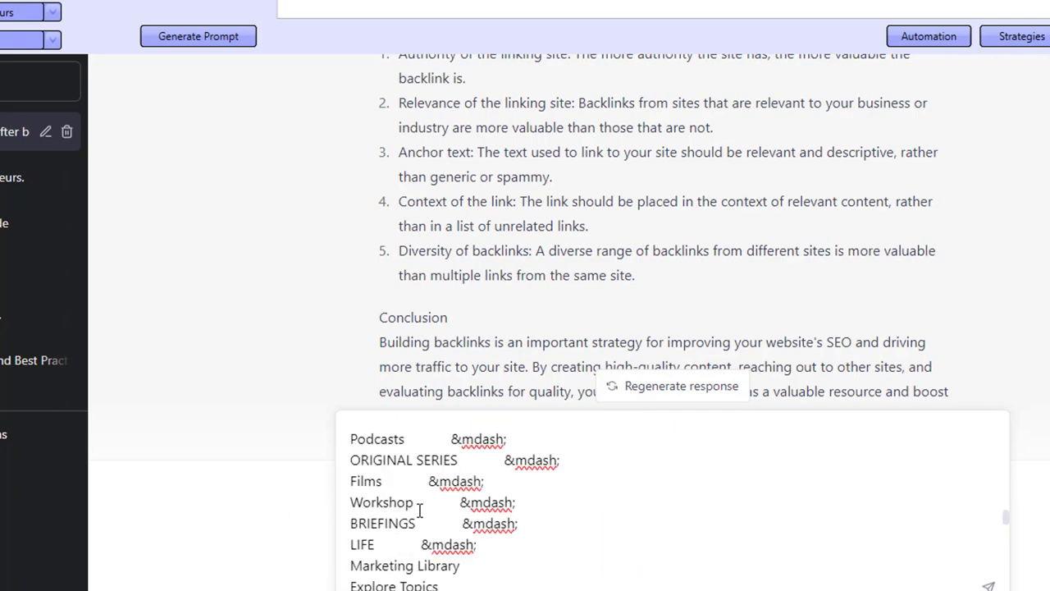
pyautogui.scroll(20, 419, 510)
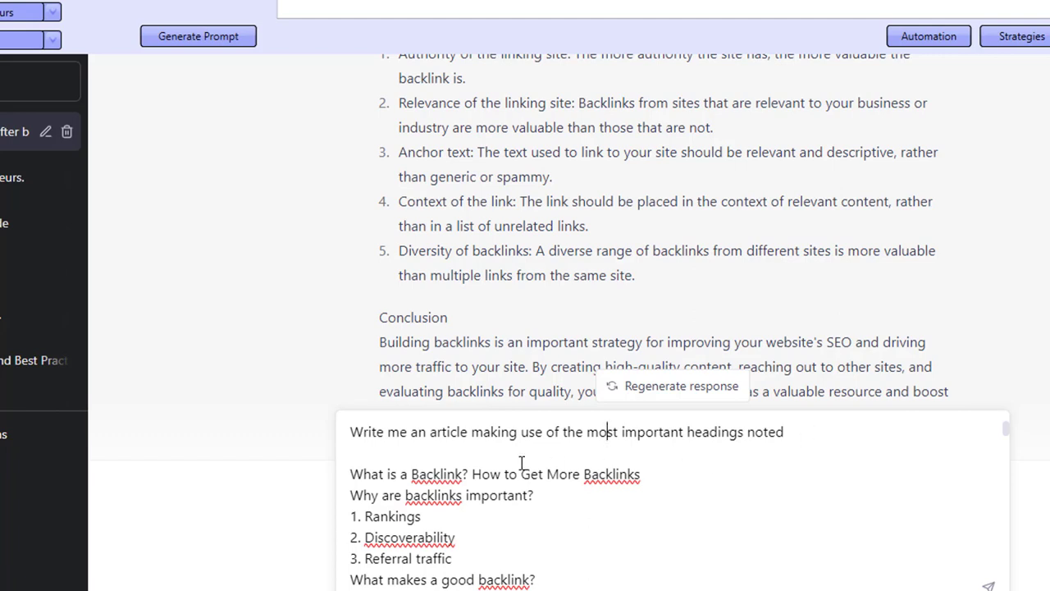
# - Replace the prompt's first line with "Summerize the following headings into 1 article" and send it
pyautogui.click(870, 431)
pyautogui.moveTo(785, 435); pyautogui.dragTo(122, 408)
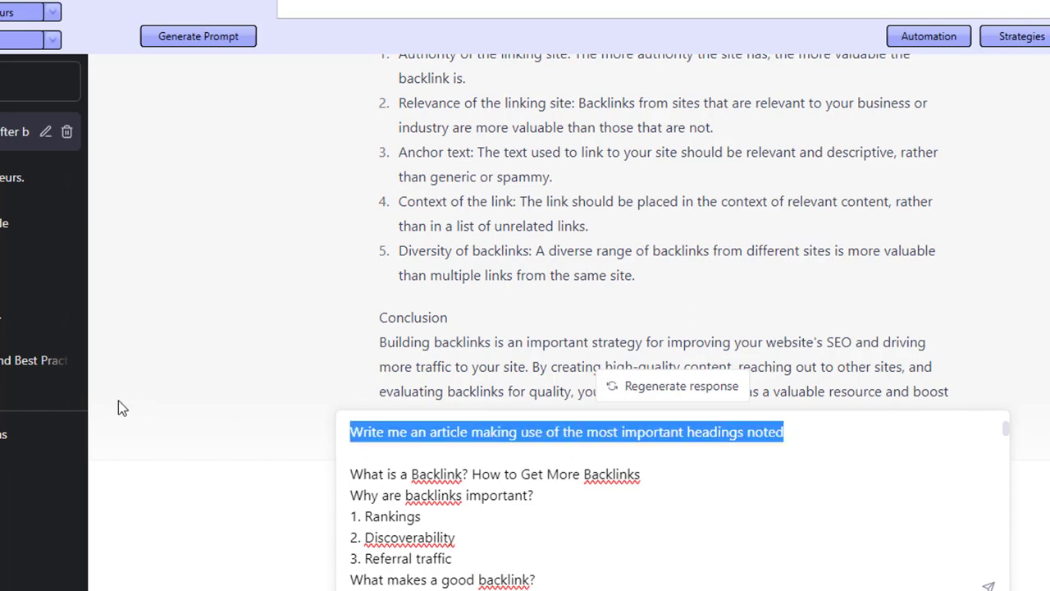
pyautogui.write('Summerize the following ')
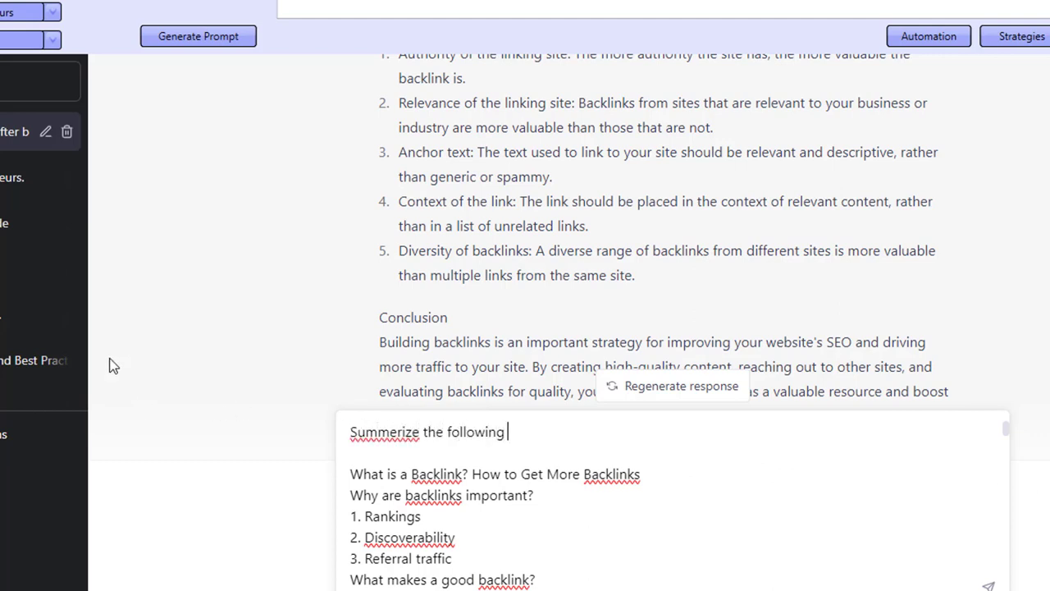
pyautogui.write('headings into 1 article')
pyautogui.press('Return')
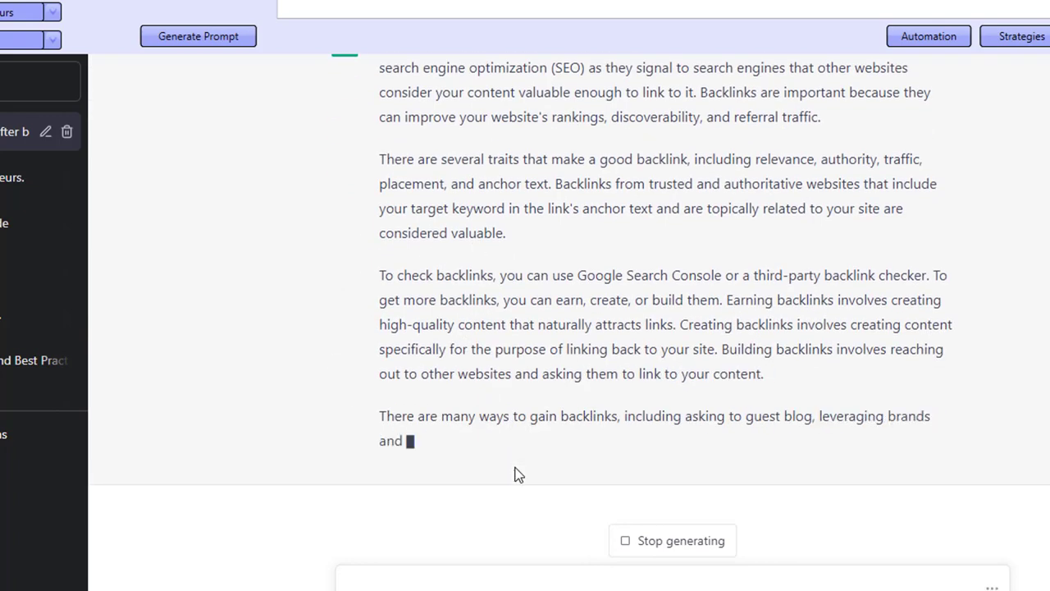
# - Review ChatGPT's summary article alongside the sent headings
pyautogui.scroll(3, 516, 468)
pyautogui.scroll(5, 516, 474)
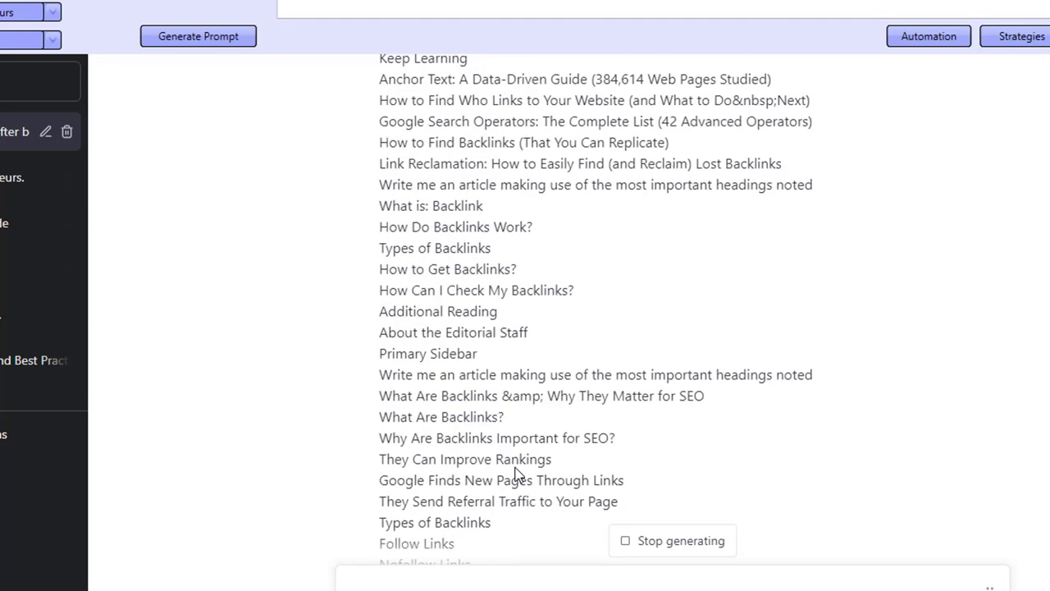
pyautogui.scroll(15, 450, 402)
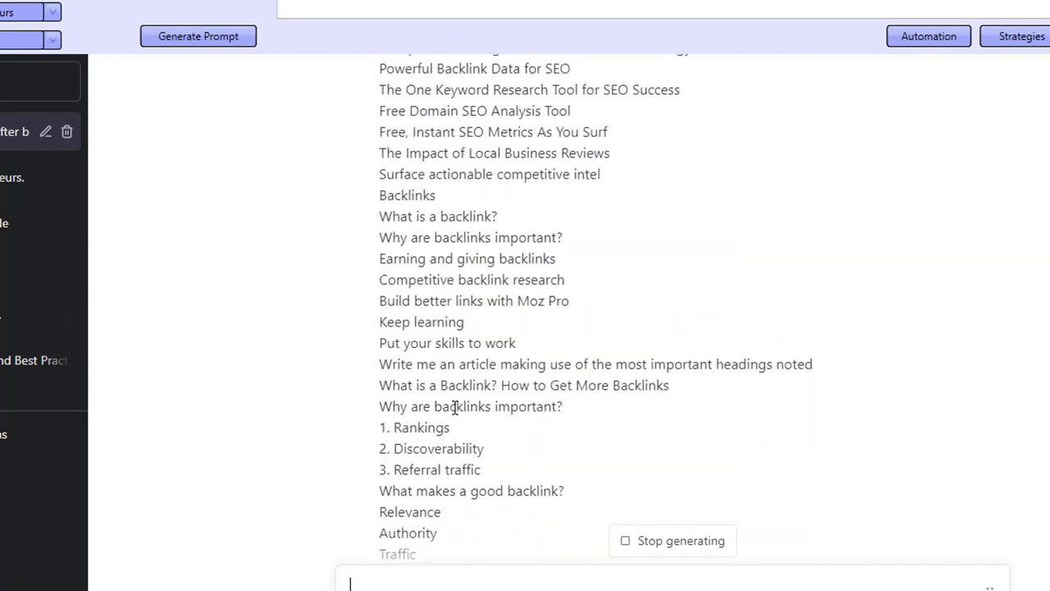
pyautogui.scroll(-20, 455, 408)
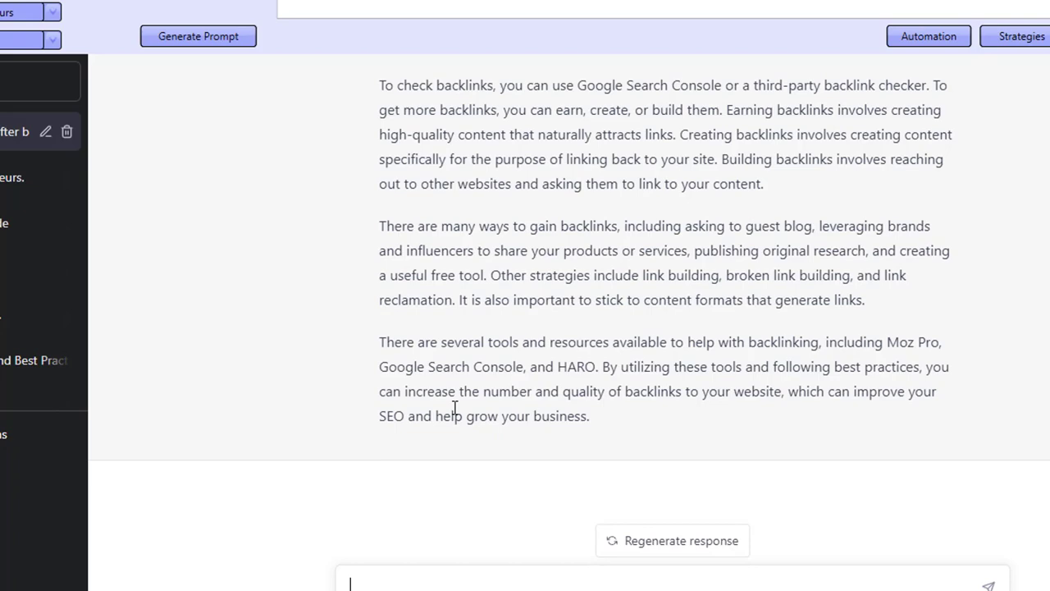
pyautogui.scroll(3, 455, 408)
pyautogui.scroll(-3, 454, 411)
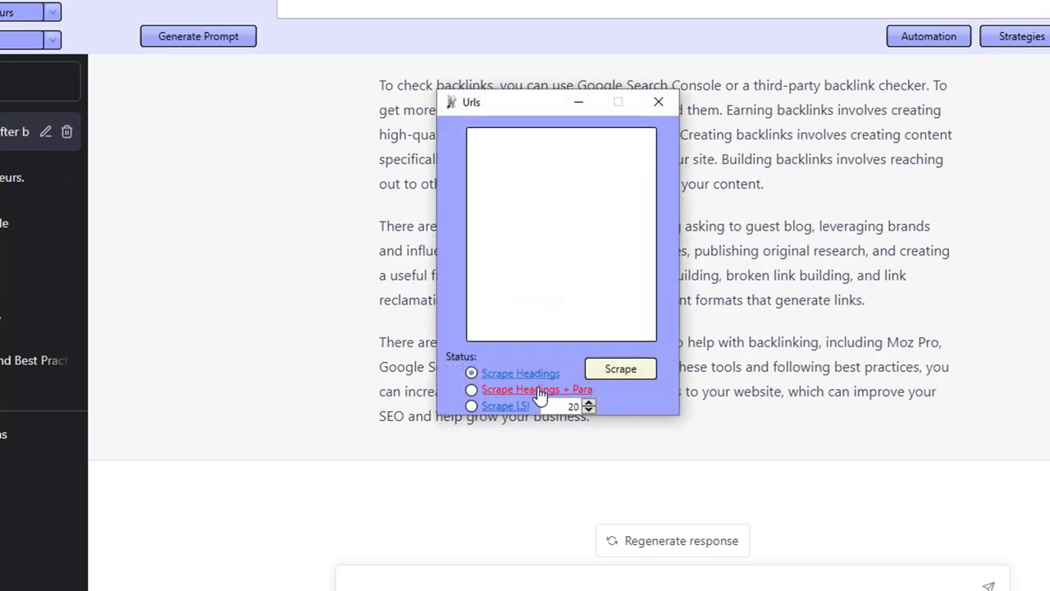
pyautogui.click(659, 104)
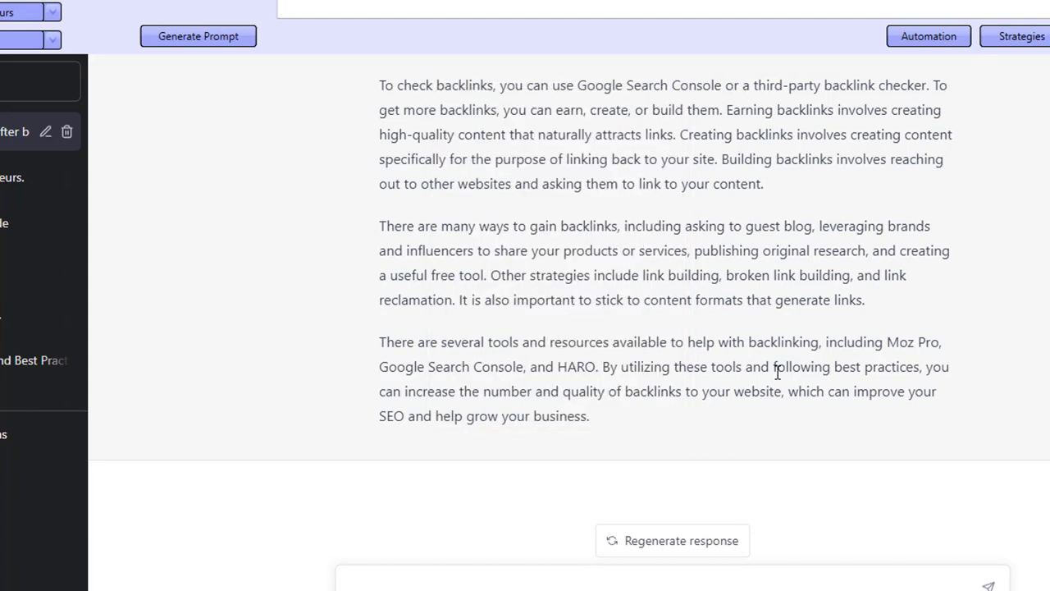
# - Select part of ChatGPT's summary and export it to a text file named 123.txt
pyautogui.scroll(2, 584, 335)
pyautogui.scroll(-2, 565, 296)
pyautogui.moveTo(546, 251); pyautogui.dragTo(605, 274)
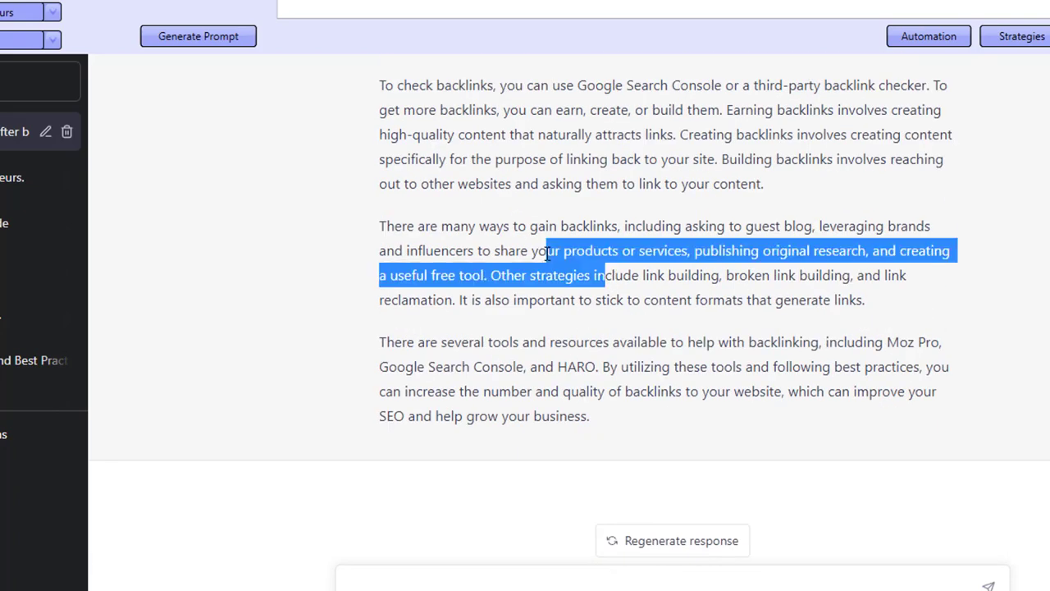
pyautogui.rightClick(606, 268)
pyautogui.click(605, 352)
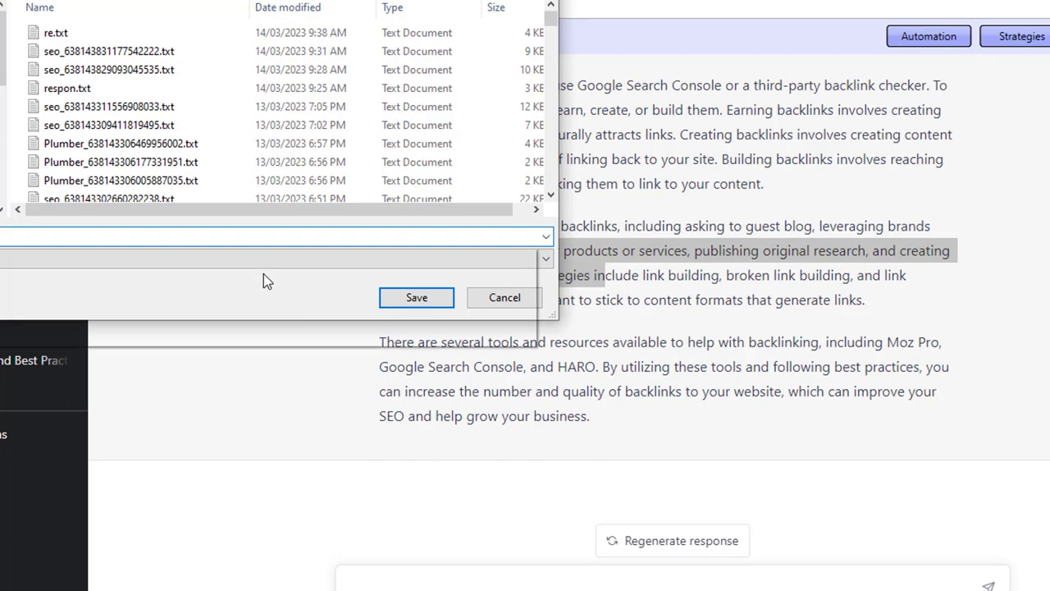
pyautogui.click(408, 296)
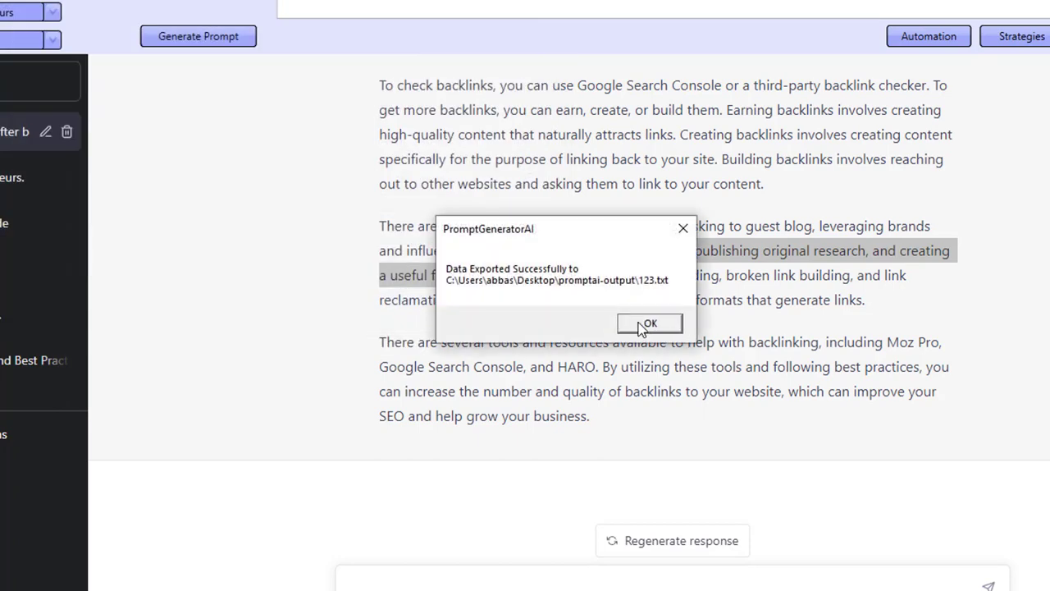
pyautogui.click(621, 327)
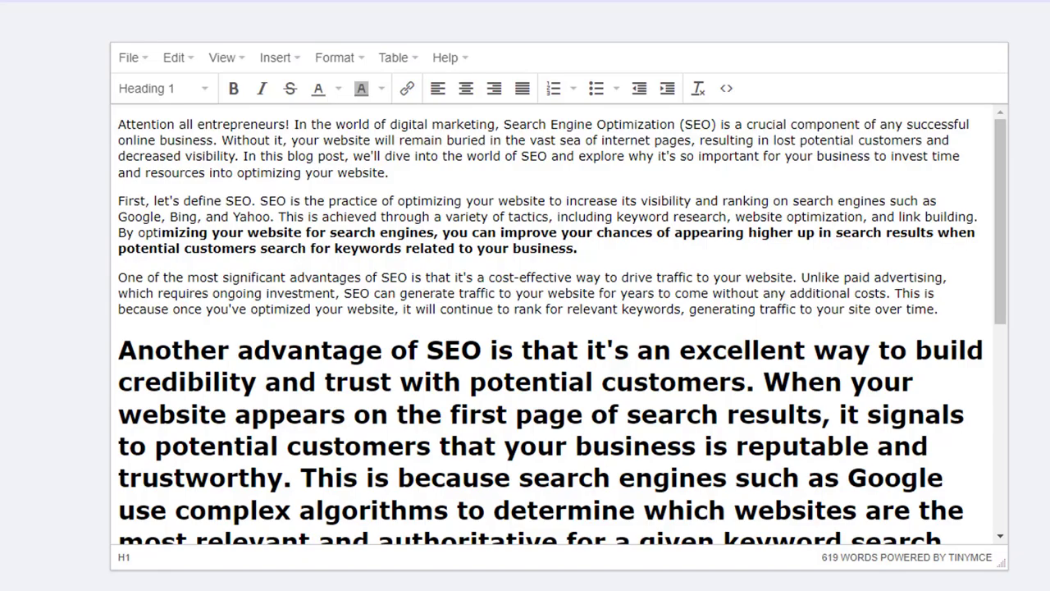
# - Open the backlinks article in the editor and copy all of its text
pyautogui.doubleClick(70, 26)
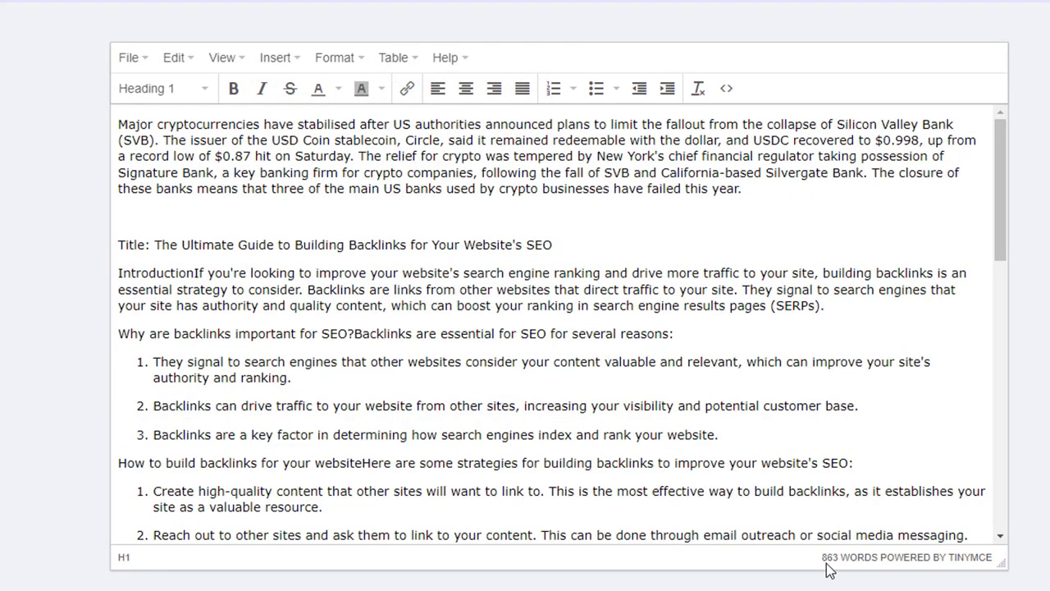
pyautogui.click(733, 433)
pyautogui.scroll(-10, 731, 439)
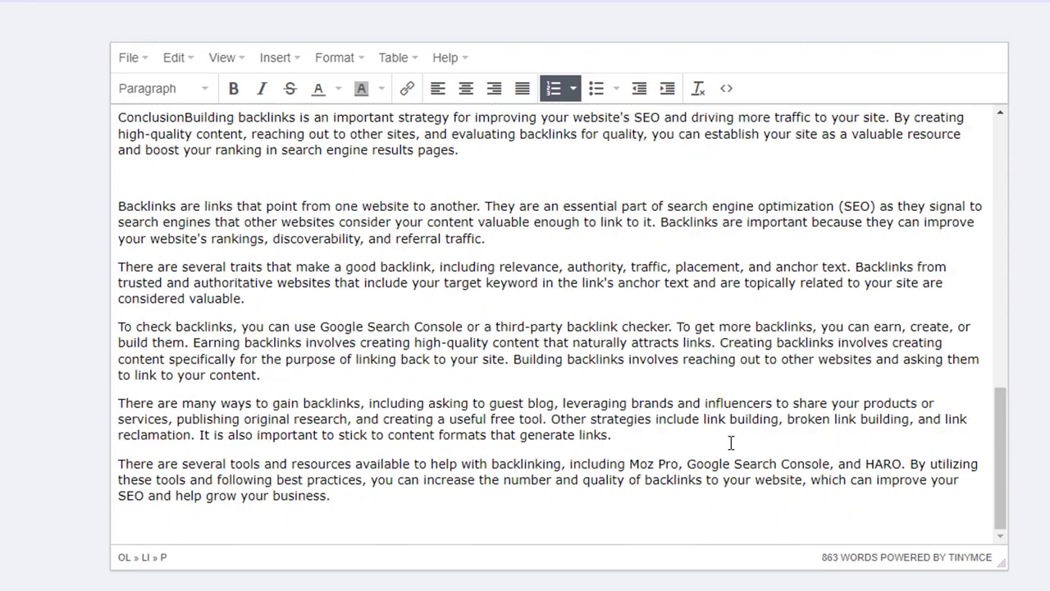
pyautogui.scroll(10, 710, 434)
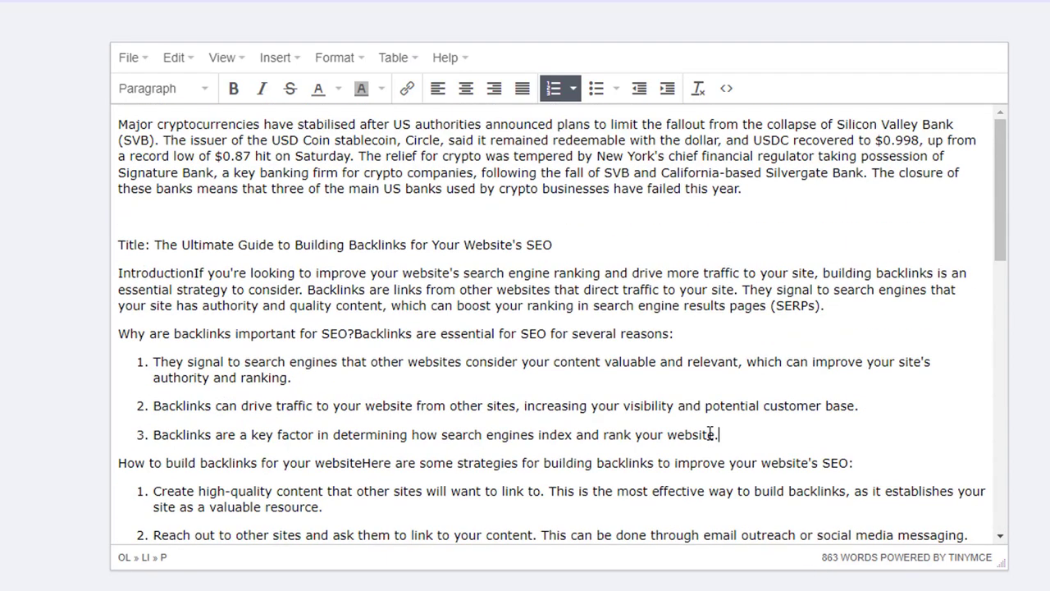
pyautogui.hotkey('ctrl', 'a')
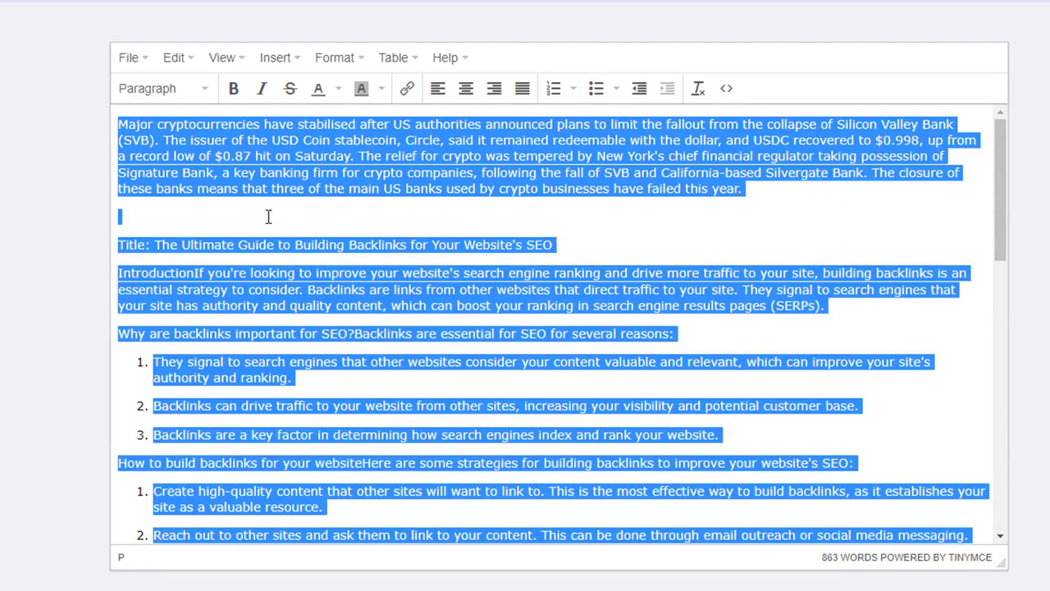
pyautogui.click(82, 182)
pyautogui.hotkey('ctrl', 'a')
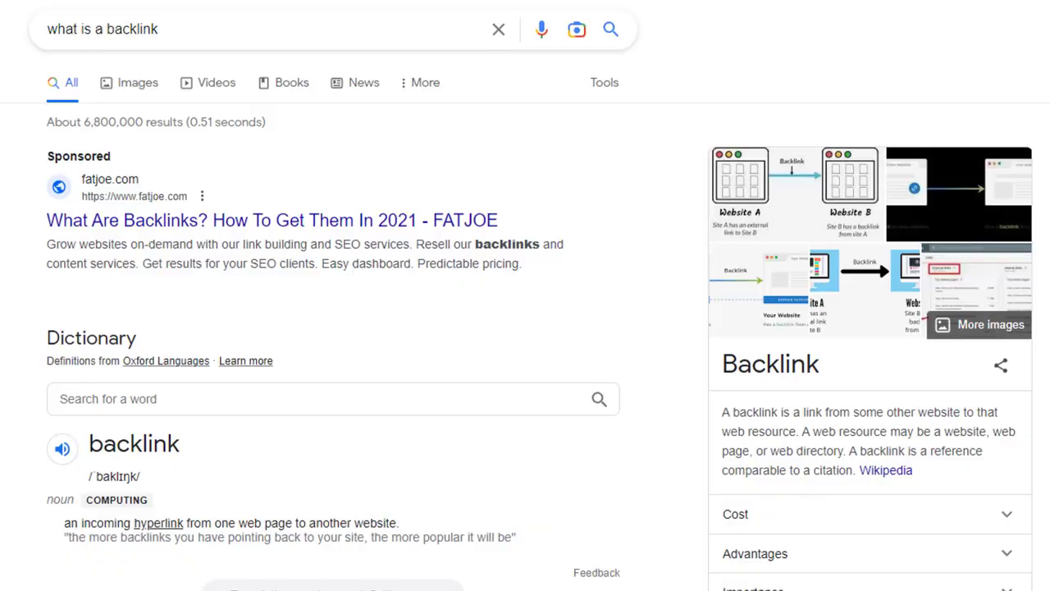
# - Navigate to the bookmarked Crossplag AI Content Detector page
pyautogui.click(580, 221)
pyautogui.click(641, 370)
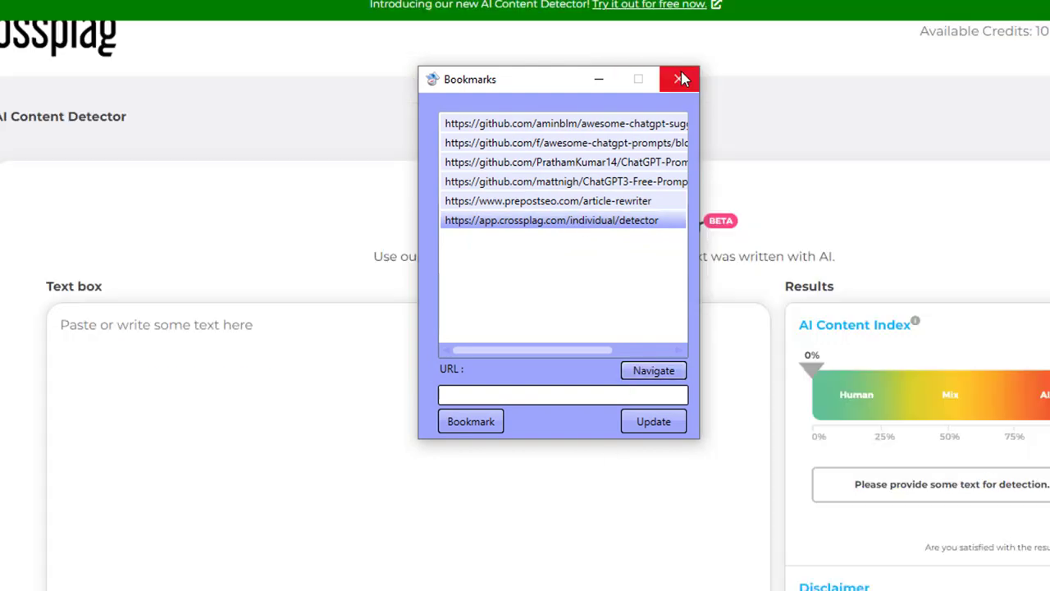
pyautogui.click(679, 79)
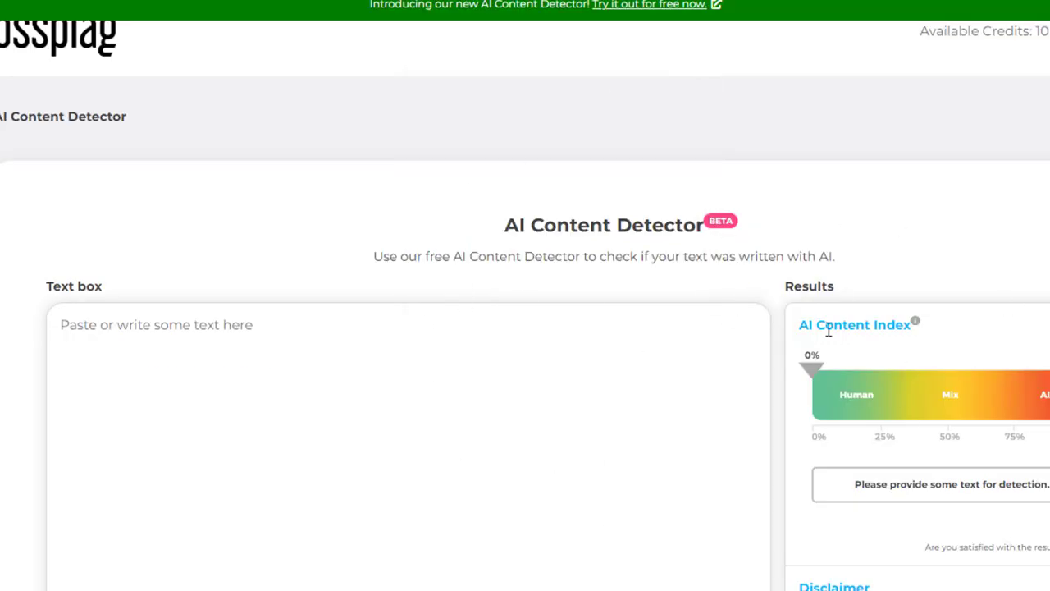
# - Paste the copied article into the AI Content Detector text box and run Check on it
pyautogui.click(474, 408)
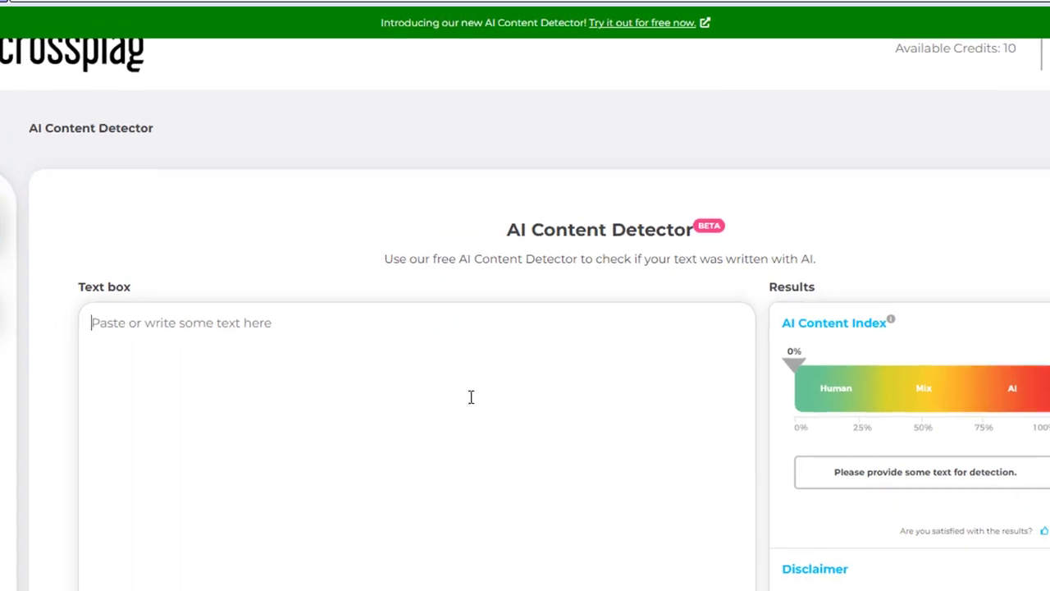
pyautogui.hotkey('ctrl', 'v')
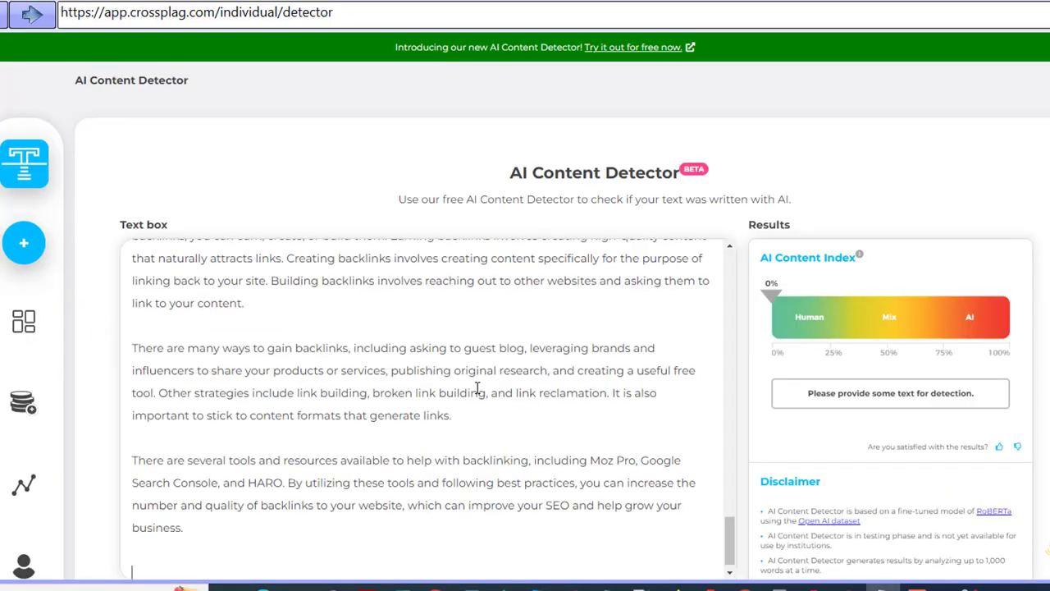
pyautogui.scroll(-1, 479, 388)
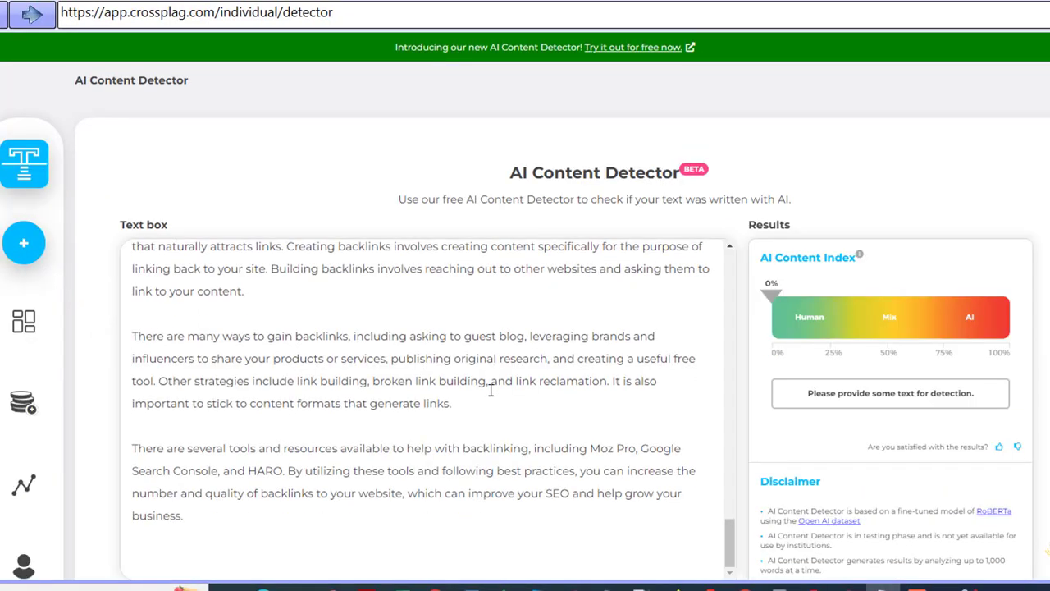
pyautogui.scroll(-2, 493, 525)
pyautogui.click(428, 487)
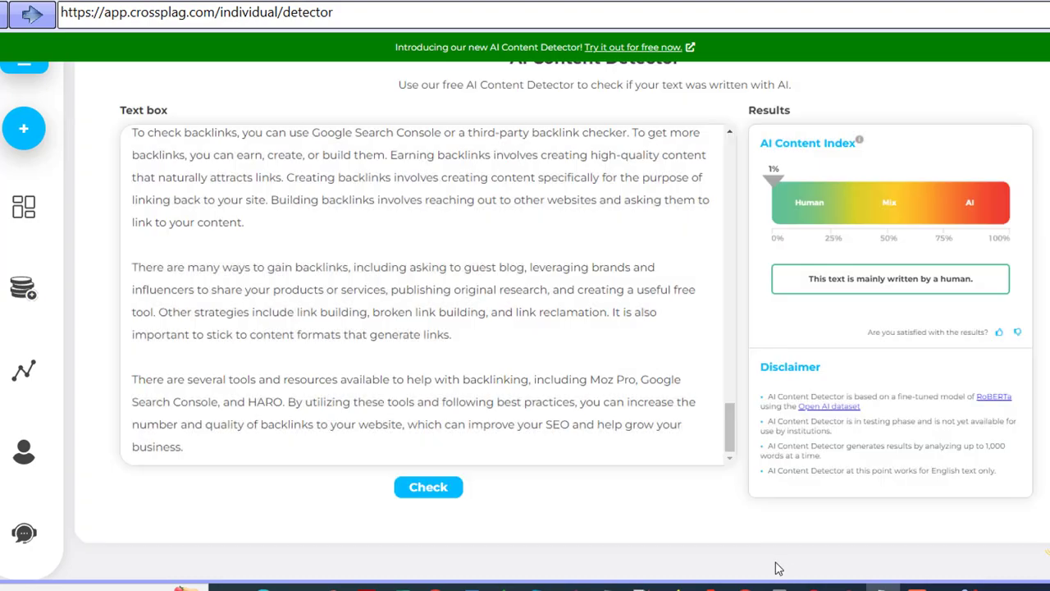
pyautogui.click(441, 489)
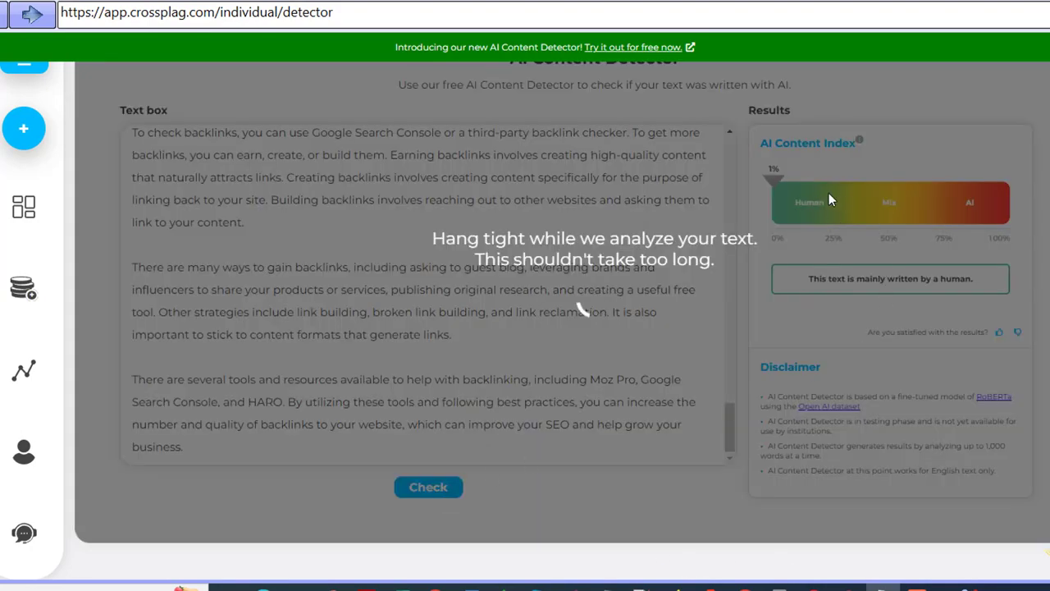
pyautogui.scroll(3, 623, 530)
pyautogui.scroll(6, 622, 441)
pyautogui.scroll(6, 620, 442)
pyautogui.scroll(-3, 620, 442)
pyautogui.scroll(-4, 620, 441)
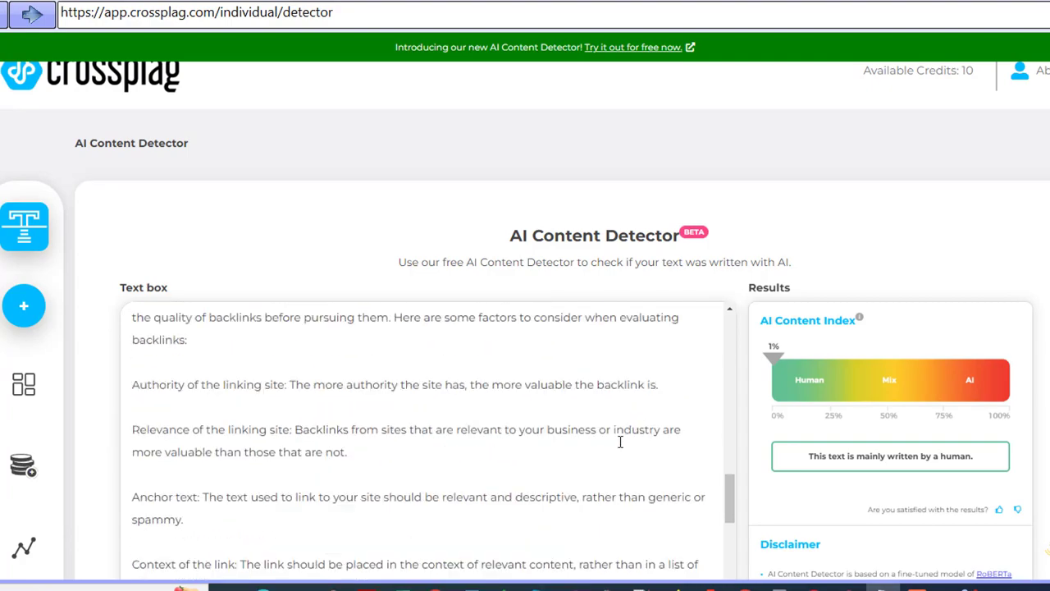
# - Return to the editor and import the file re.txt
pyautogui.click(81, 2)
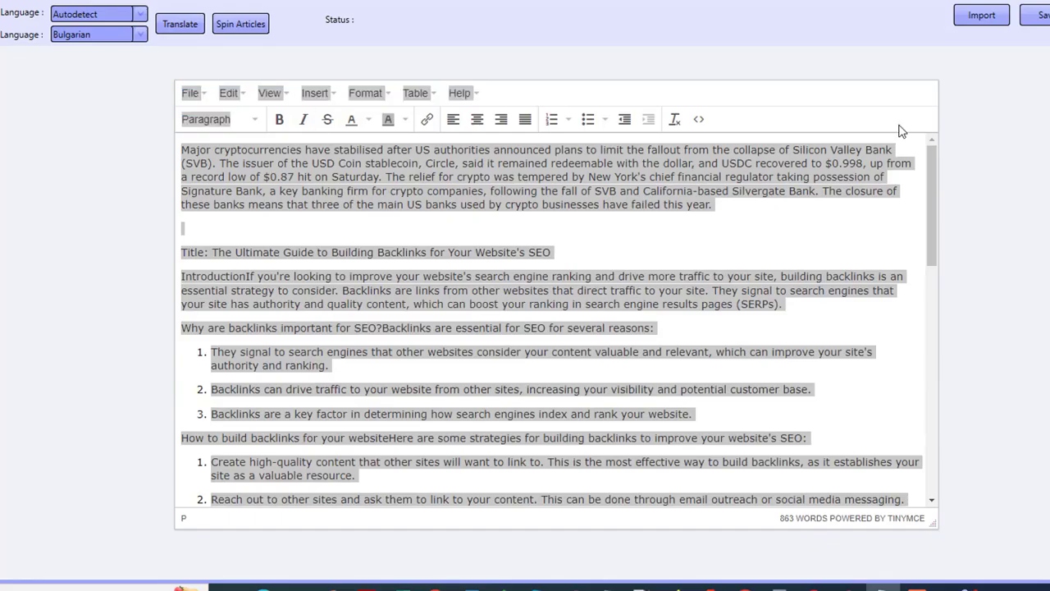
pyautogui.click(981, 15)
pyautogui.click(155, 83)
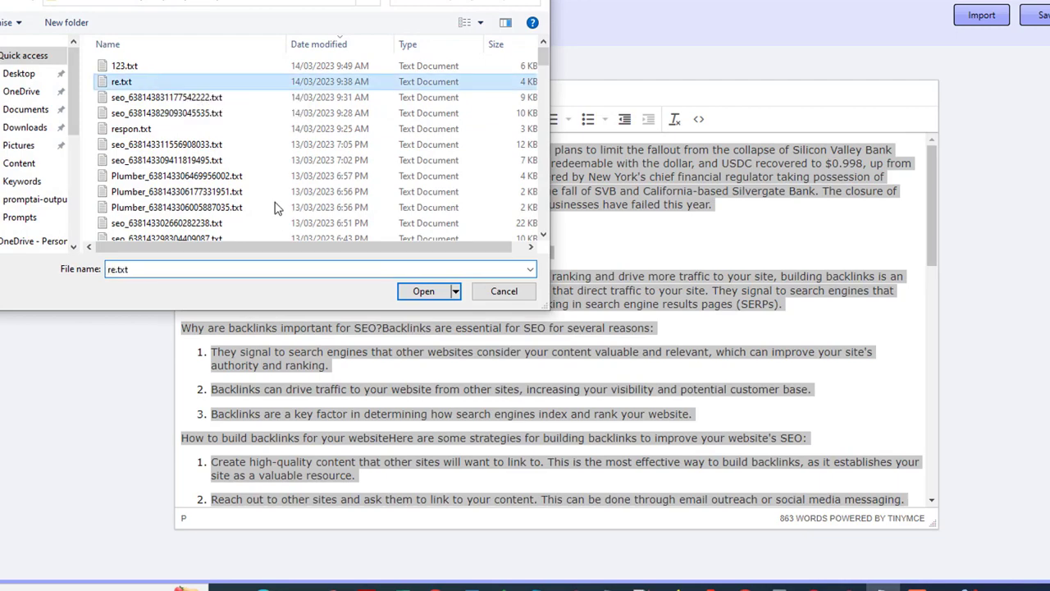
pyautogui.press('Return')
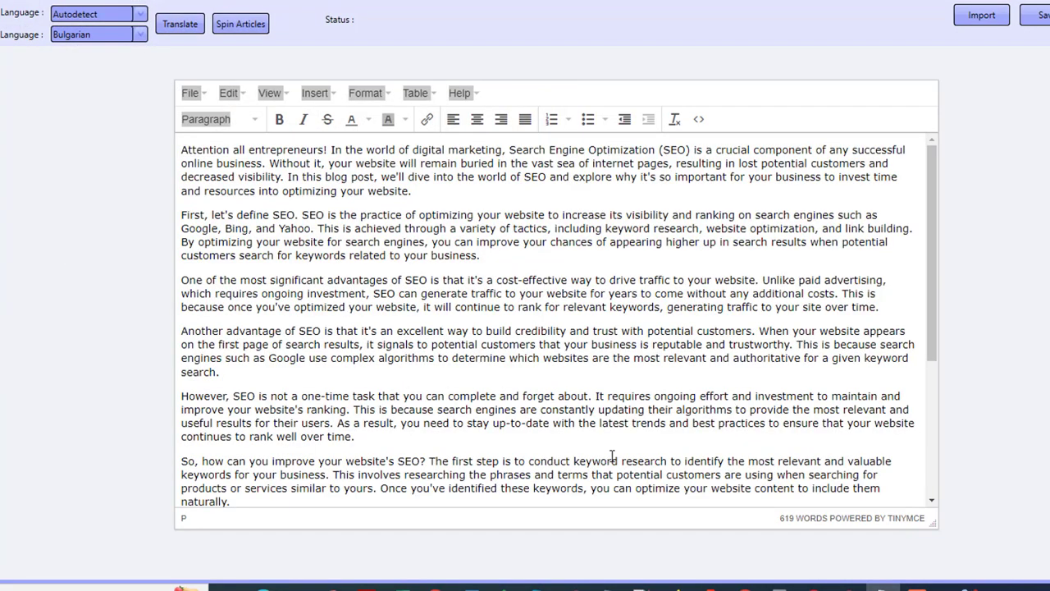
# - Copy the imported SEO article, replace the detector's text with it, and run Check
pyautogui.hotkey('ctrl', 'a')
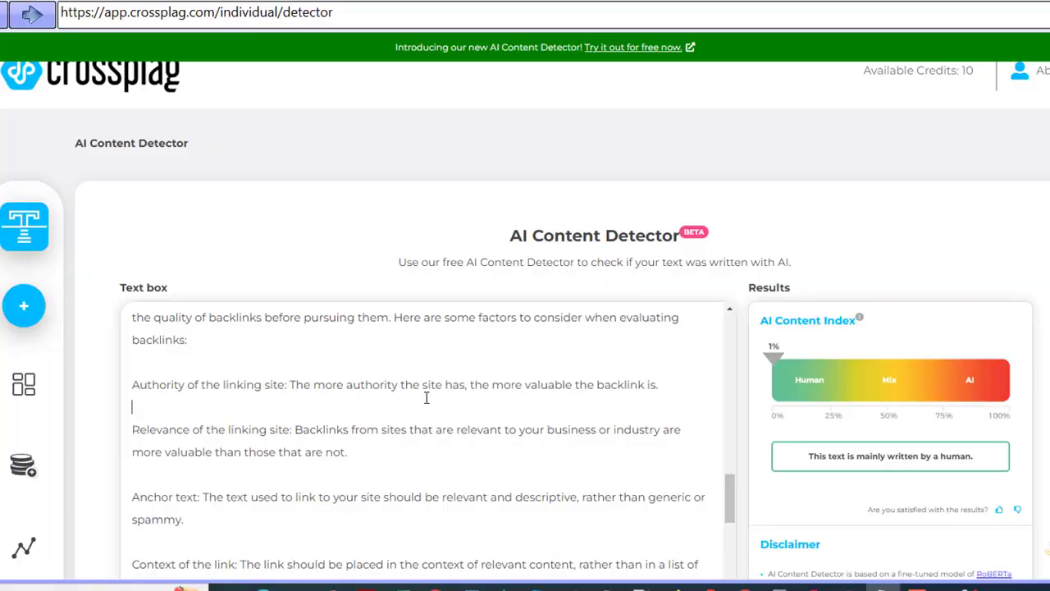
pyautogui.hotkey('ctrl', 'a')
pyautogui.hotkey('ctrl', 'v')
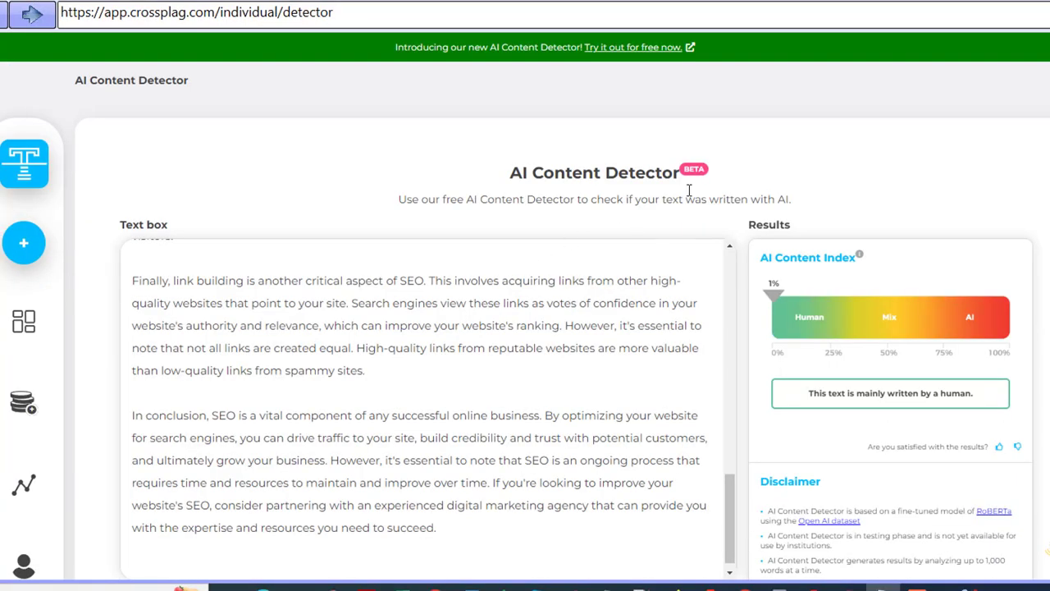
pyautogui.scroll(-2, 751, 515)
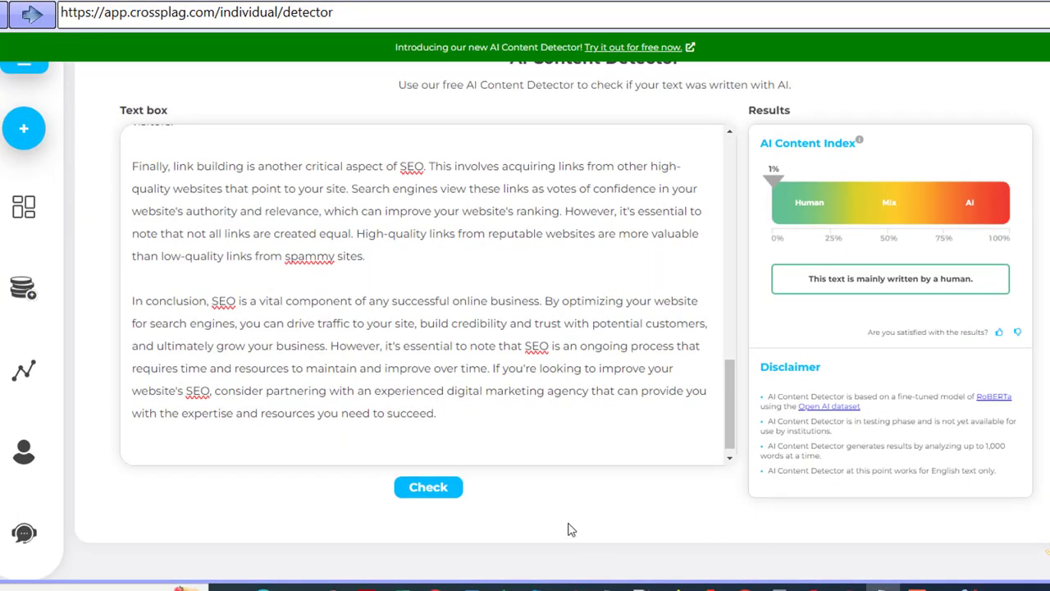
pyautogui.click(433, 487)
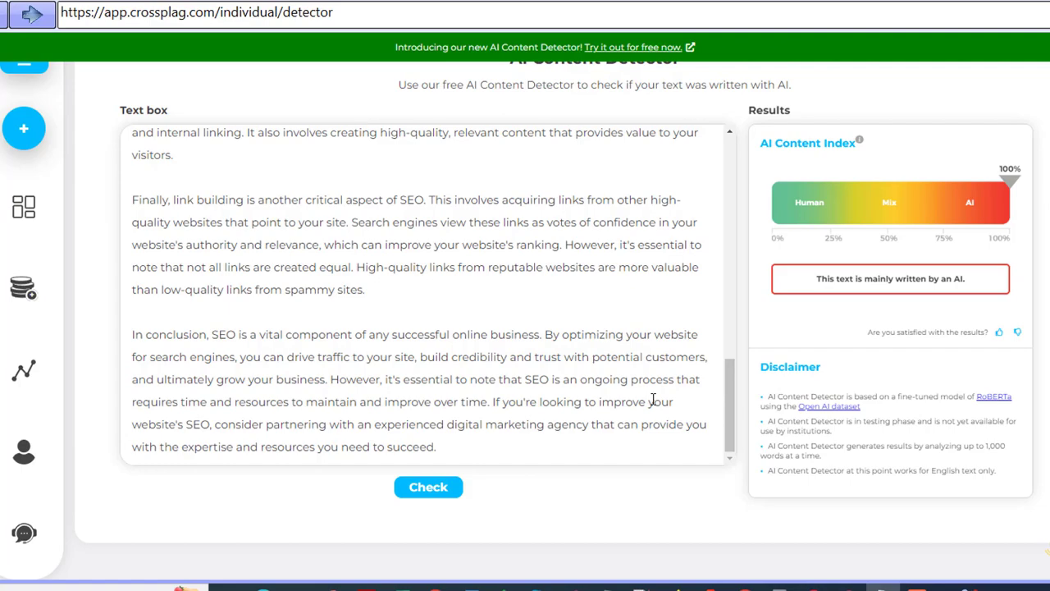
pyautogui.scroll(15, 653, 398)
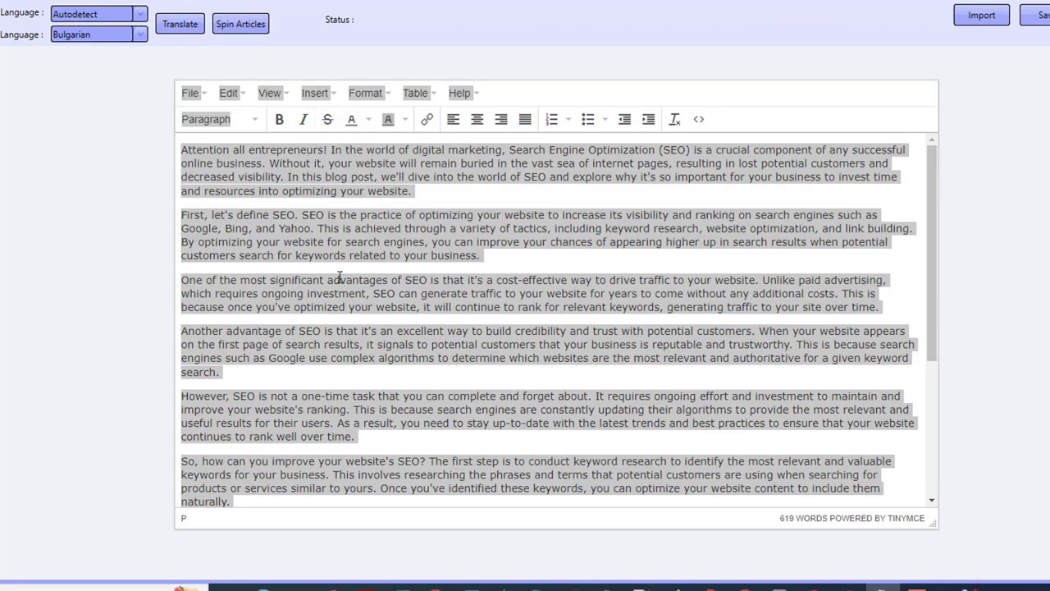
# - Translate the whole editor article with English as the source language and Chinese as the target
pyautogui.click(338, 278)
pyautogui.hotkey('ctrl', 'a')
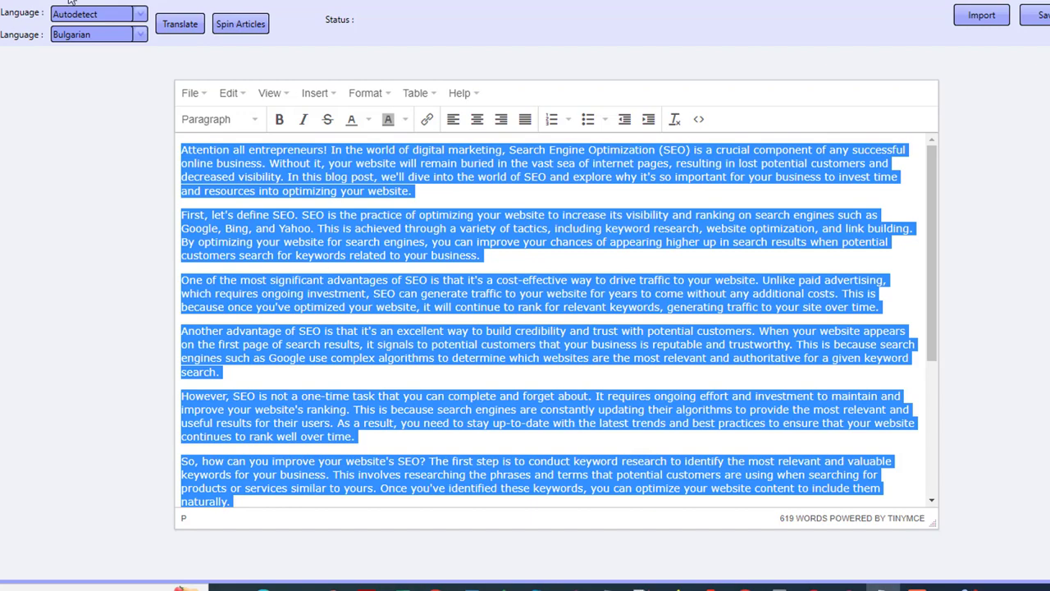
pyautogui.click(140, 14)
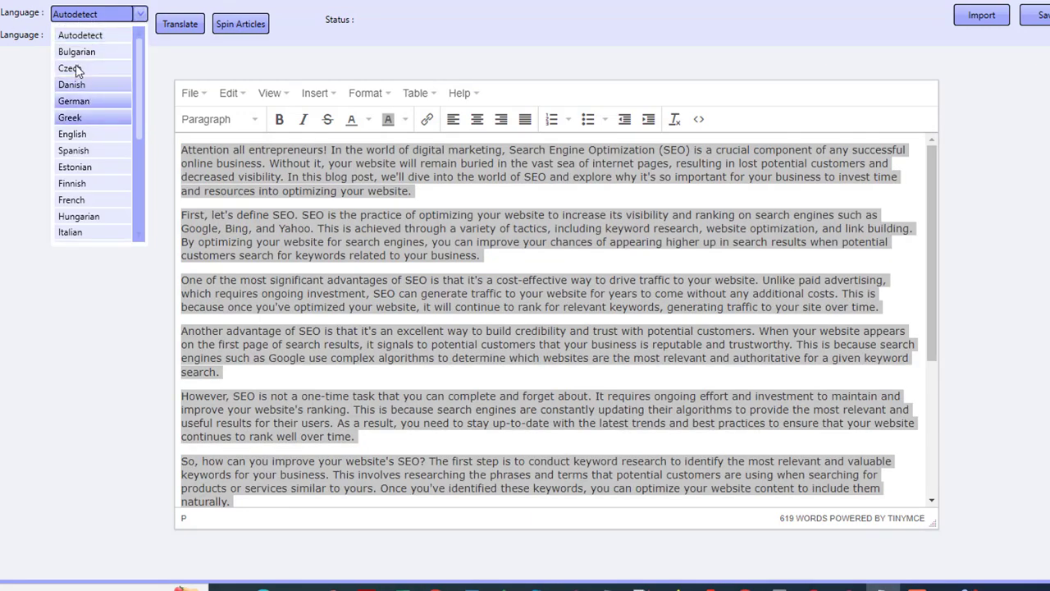
pyautogui.click(72, 134)
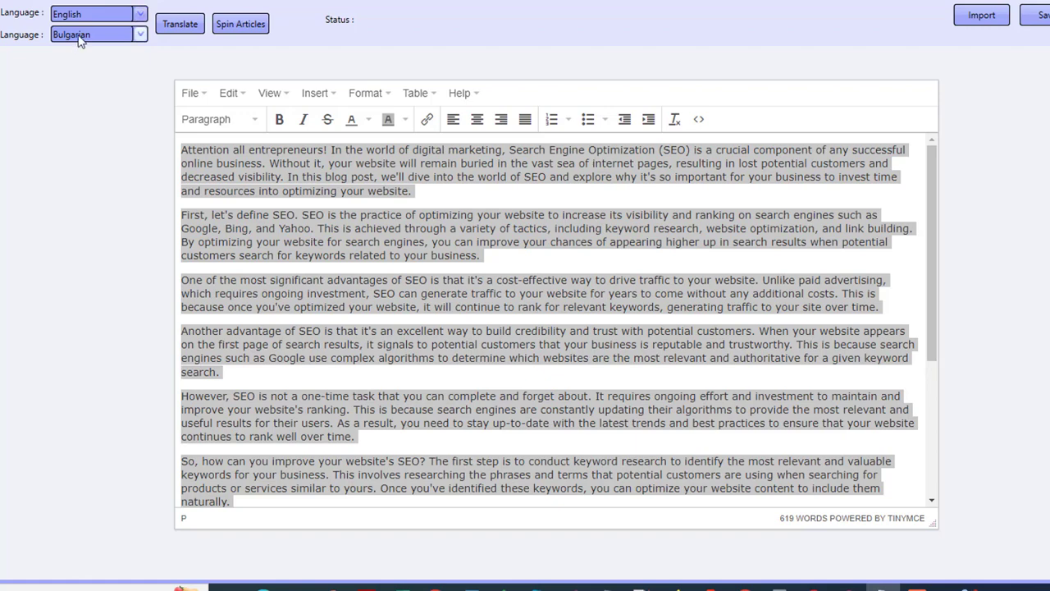
pyautogui.click(80, 37)
pyautogui.scroll(-5, 82, 181)
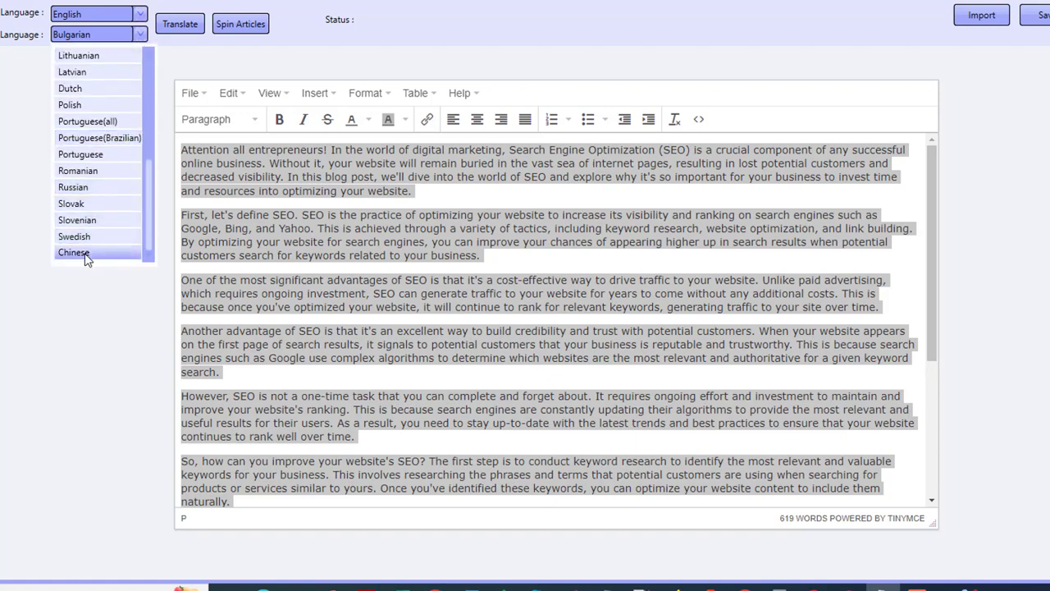
pyautogui.click(86, 257)
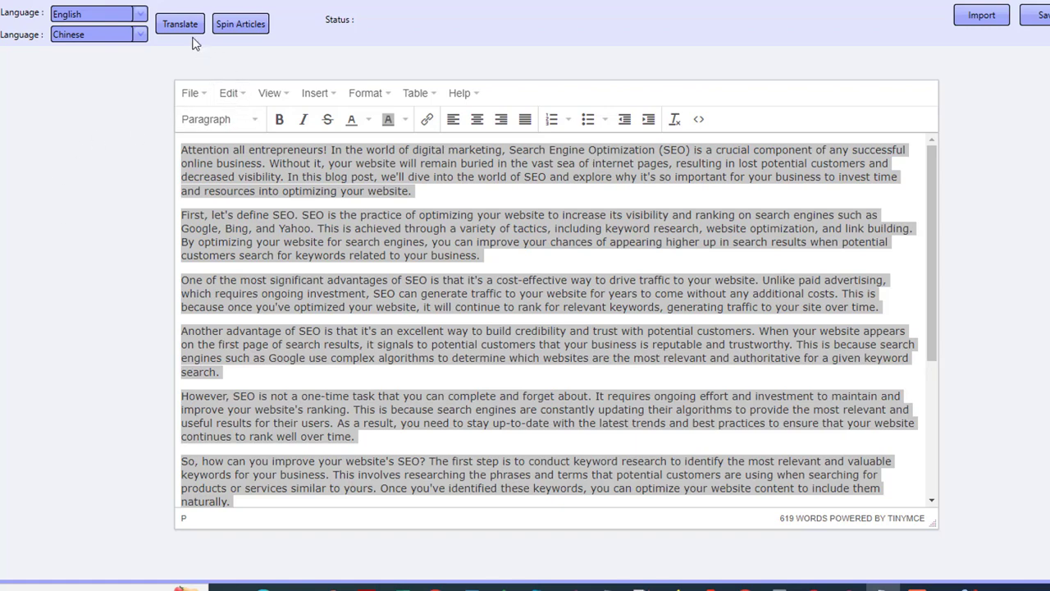
pyautogui.click(180, 24)
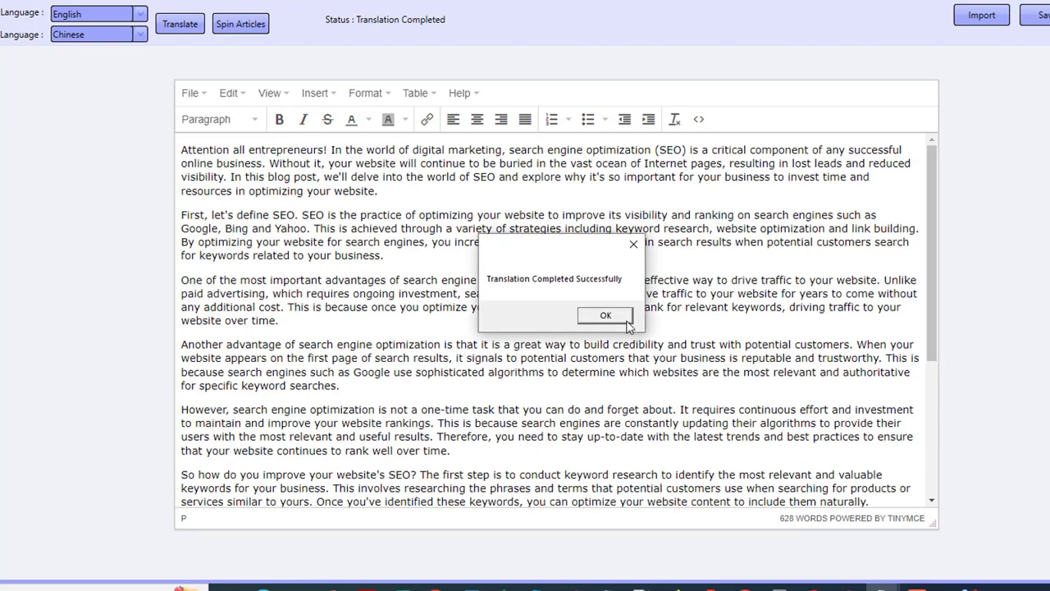
pyautogui.click(627, 321)
# - Copy the translated article and paste it over the text in the AI Content Detector box
pyautogui.hotkey('ctrl', 'a')
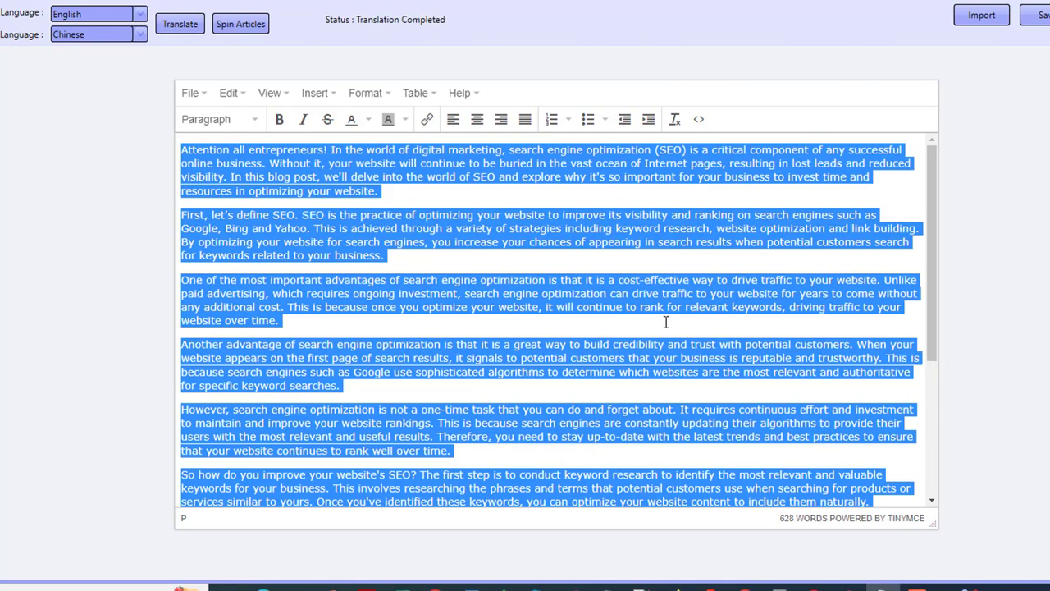
pyautogui.click(476, 344)
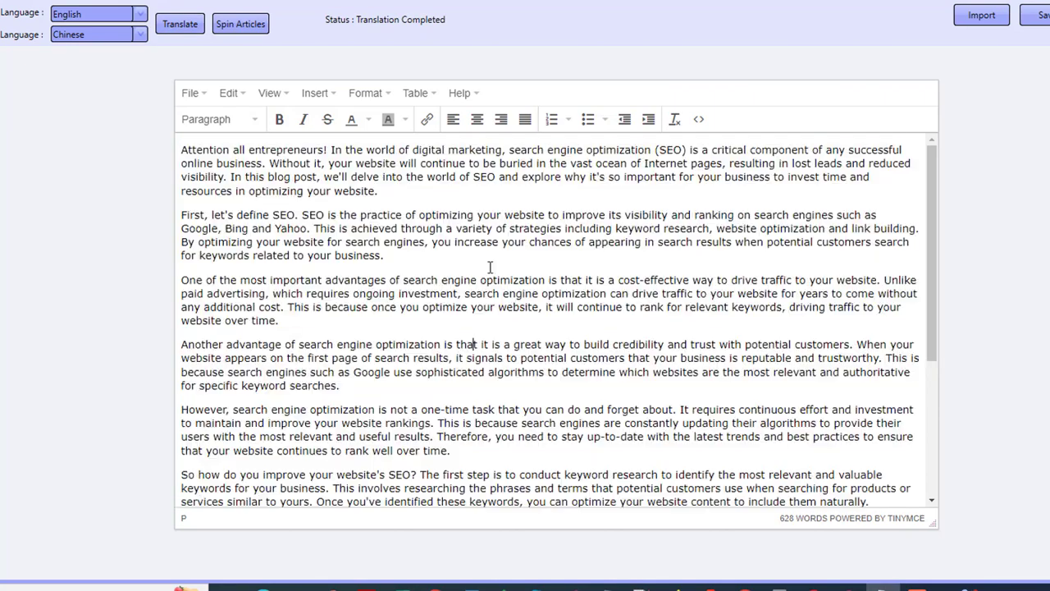
pyautogui.click(31, 1)
pyautogui.click(244, 318)
pyautogui.hotkey('ctrl', 'a')
pyautogui.hotkey('ctrl', 'v')
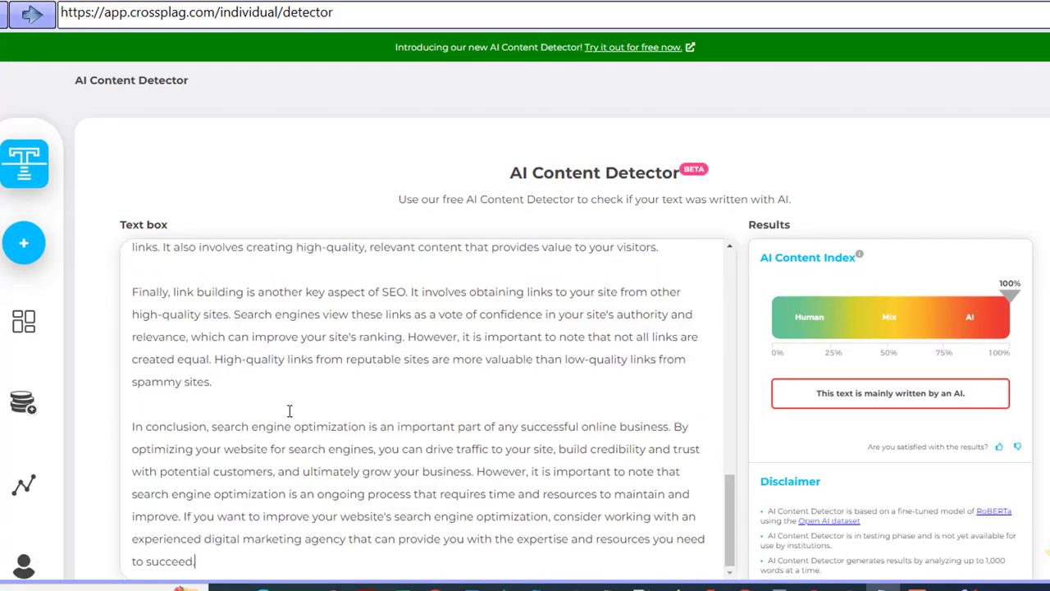
# - Run the AI content check on the translated article pasted in the detector
pyautogui.scroll(-3, 312, 435)
pyautogui.click(450, 491)
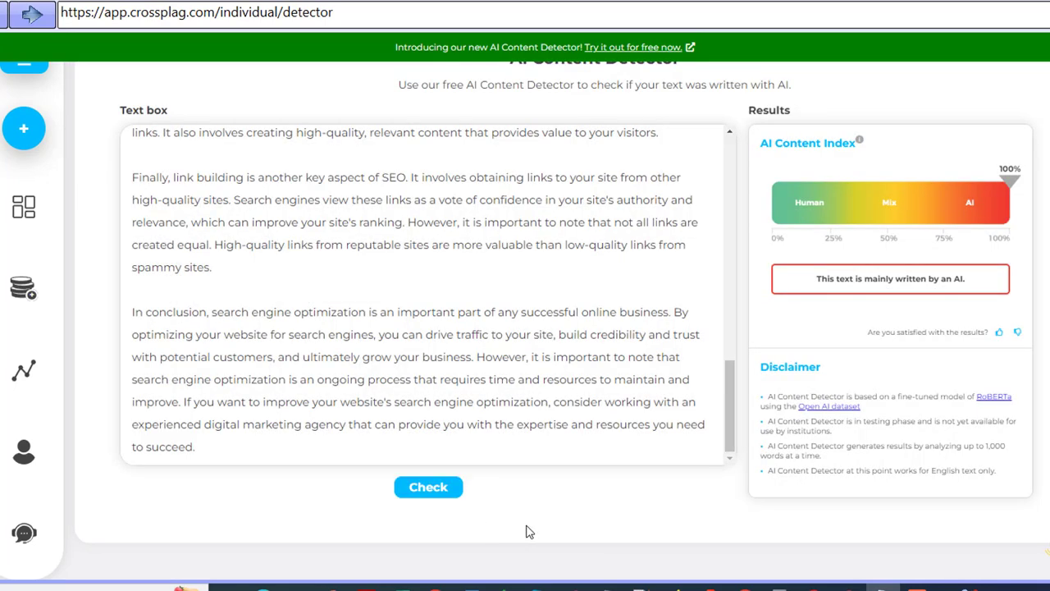
pyautogui.click(429, 488)
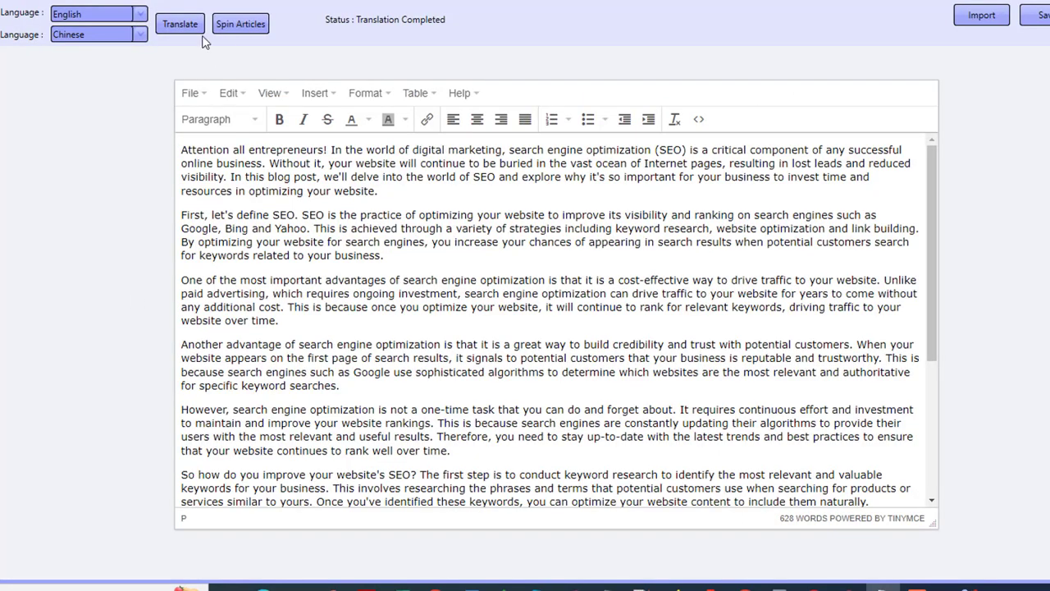
# - Spin the editor article with the Spin option selected and acknowledge the completion message
pyautogui.click(241, 23)
pyautogui.click(613, 380)
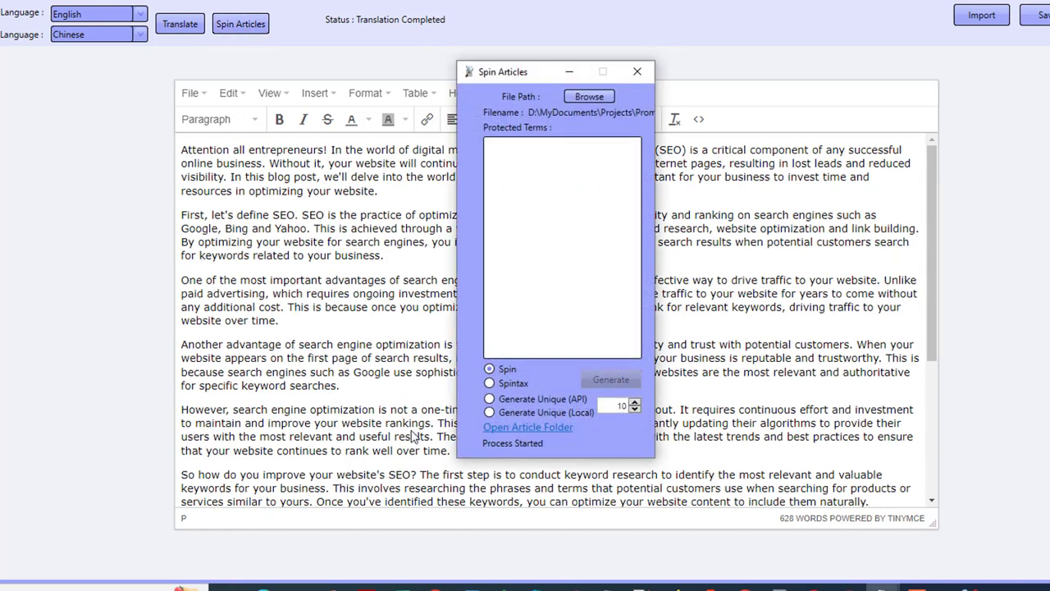
pyautogui.click(298, 588)
pyautogui.moveTo(298, 587)
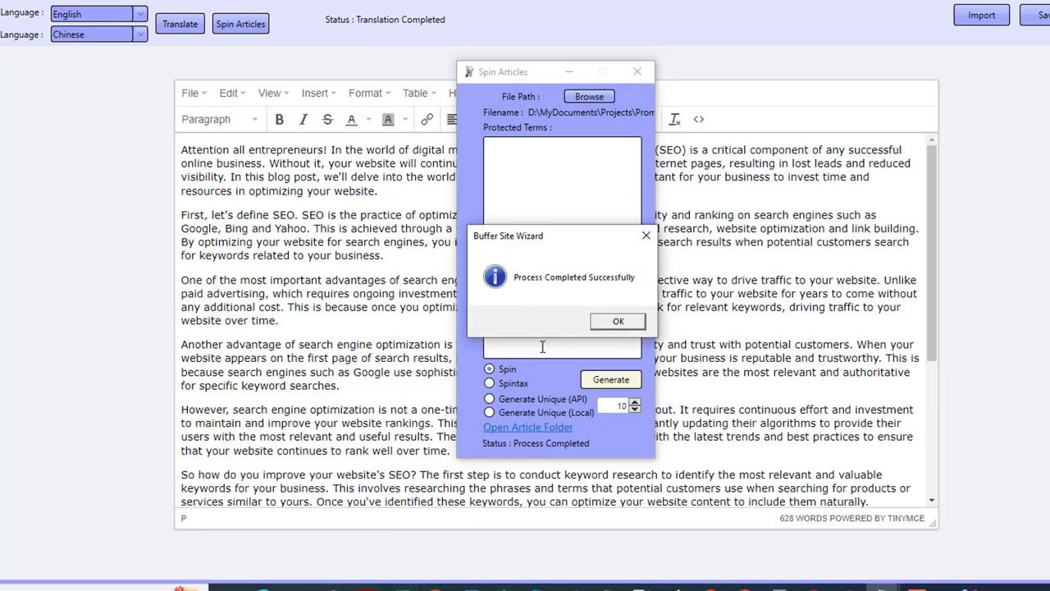
pyautogui.click(616, 324)
# - Open the newest Spinned text file from the PromptGenAI output folder and copy its contents
pyautogui.click(298, 588)
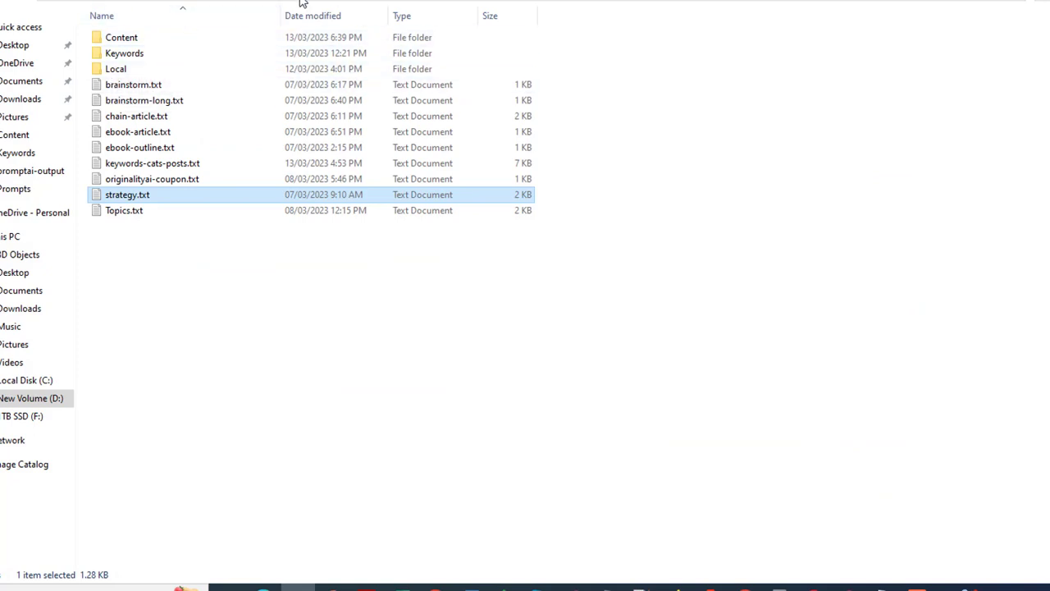
pyautogui.click(338, 0)
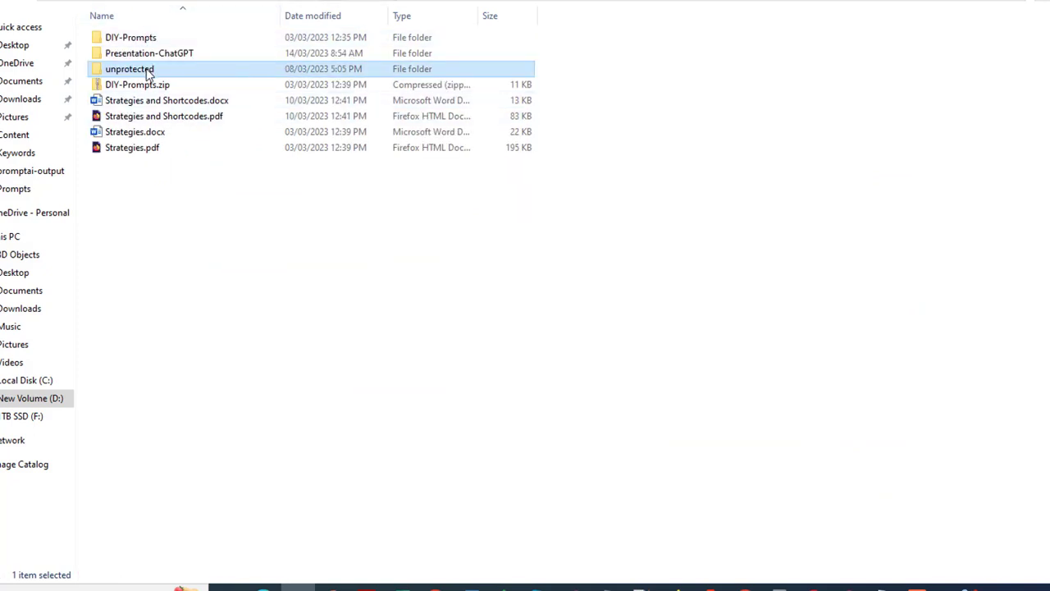
pyautogui.doubleClick(147, 71)
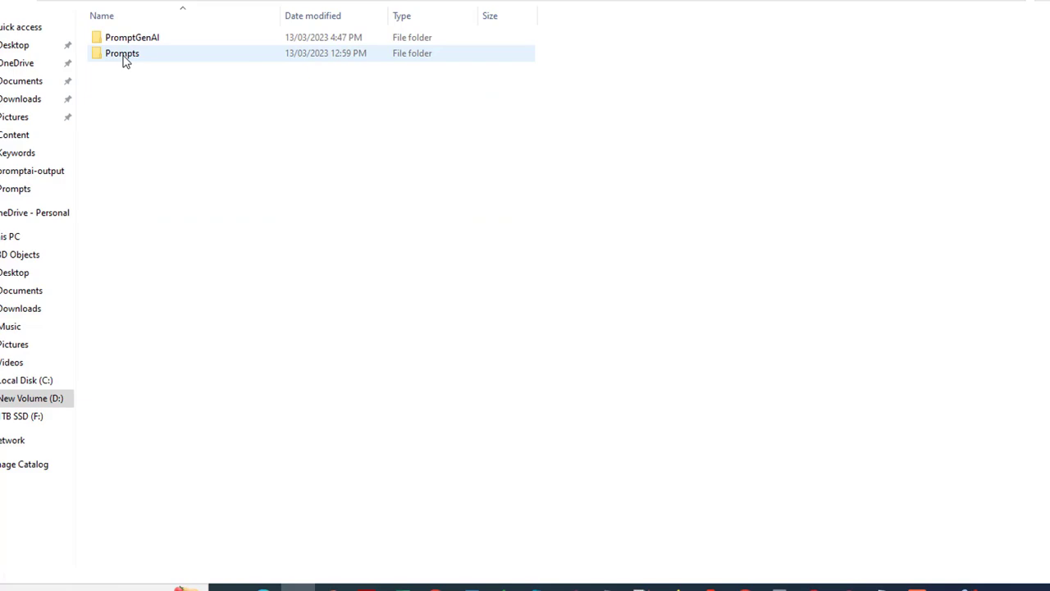
pyautogui.doubleClick(127, 40)
pyautogui.doubleClick(125, 40)
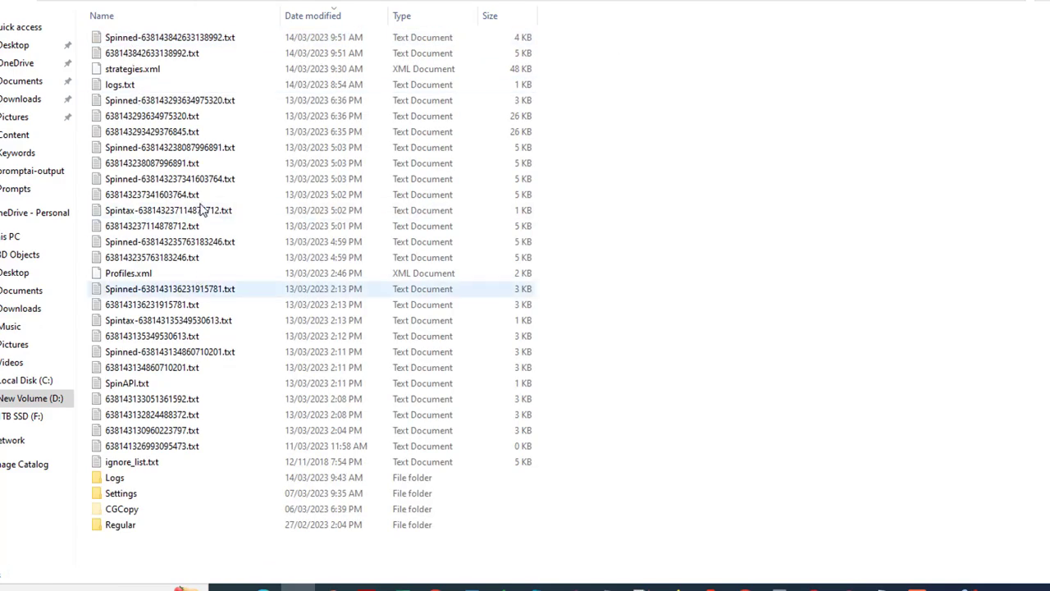
pyautogui.doubleClick(192, 41)
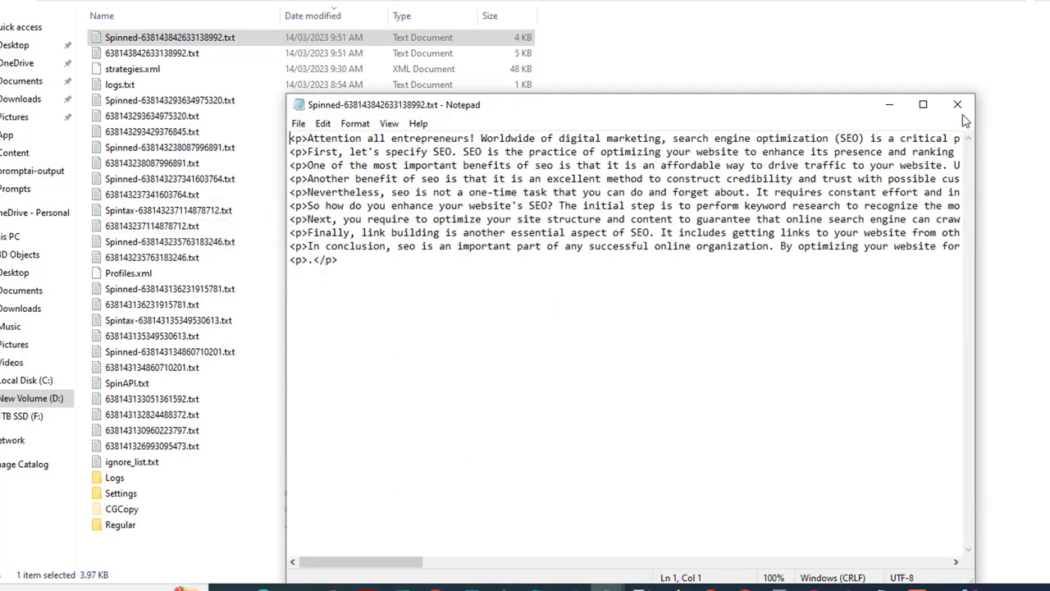
pyautogui.click(958, 105)
pyautogui.doubleClick(251, 41)
pyautogui.hotkey('ctrl', 'a')
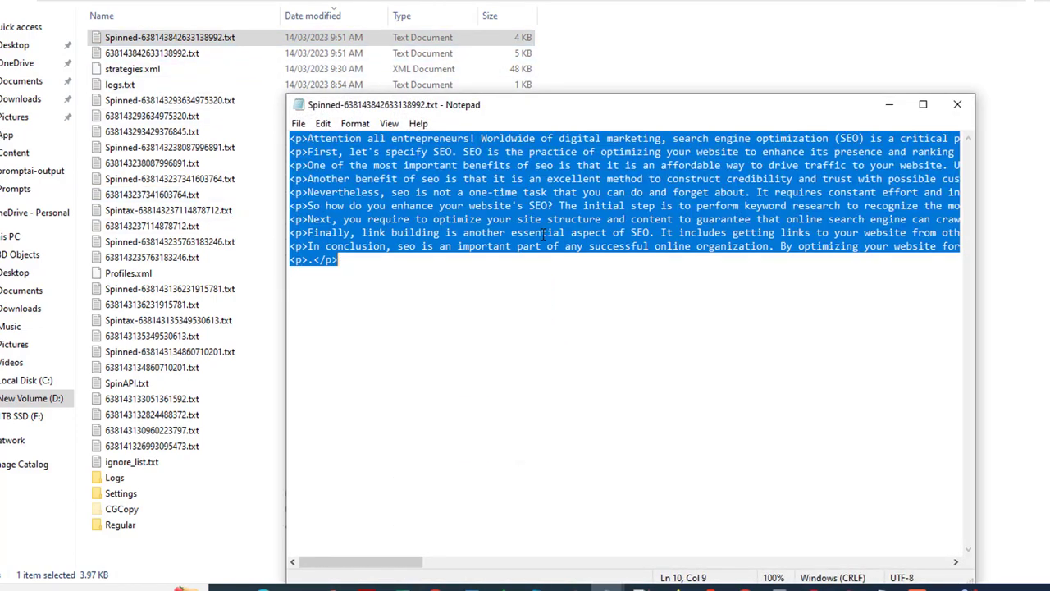
pyautogui.click(957, 104)
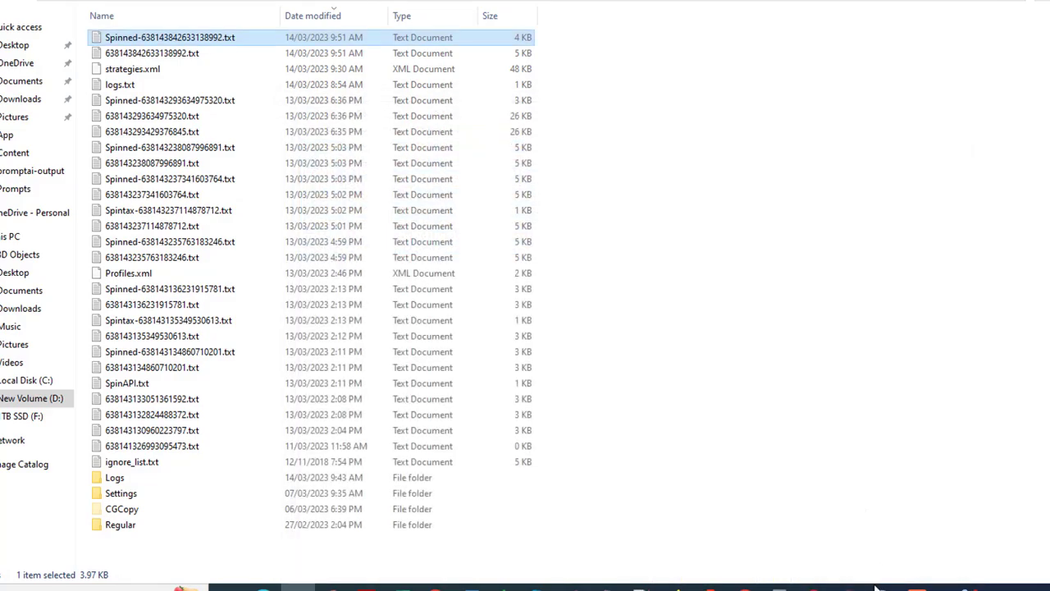
# - Close the Spin Articles window and replace the editor's source code with the copied spun article
pyautogui.click(883, 587)
pyautogui.click(936, 504)
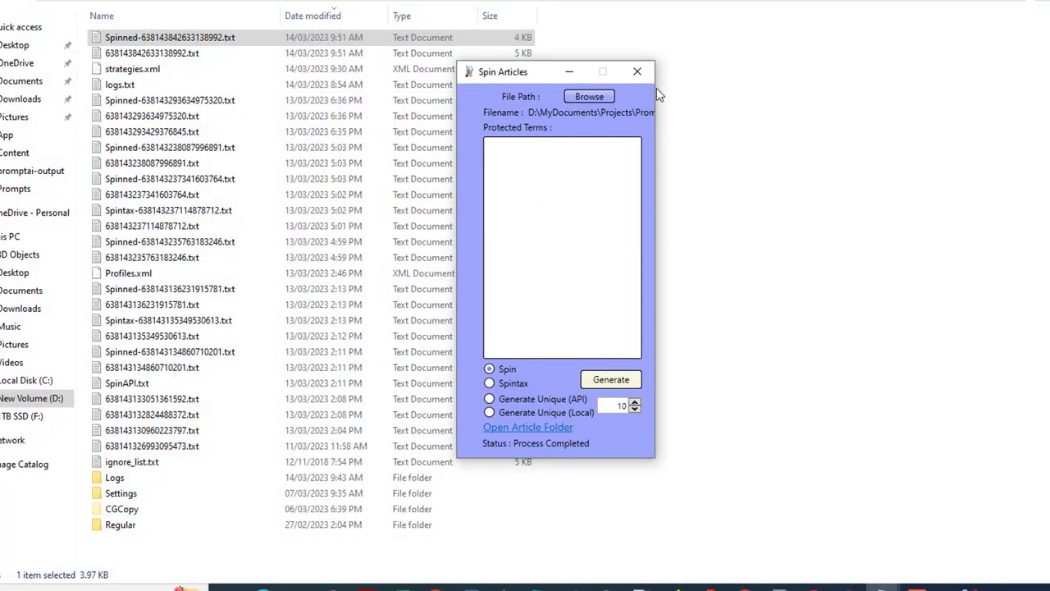
pyautogui.click(642, 74)
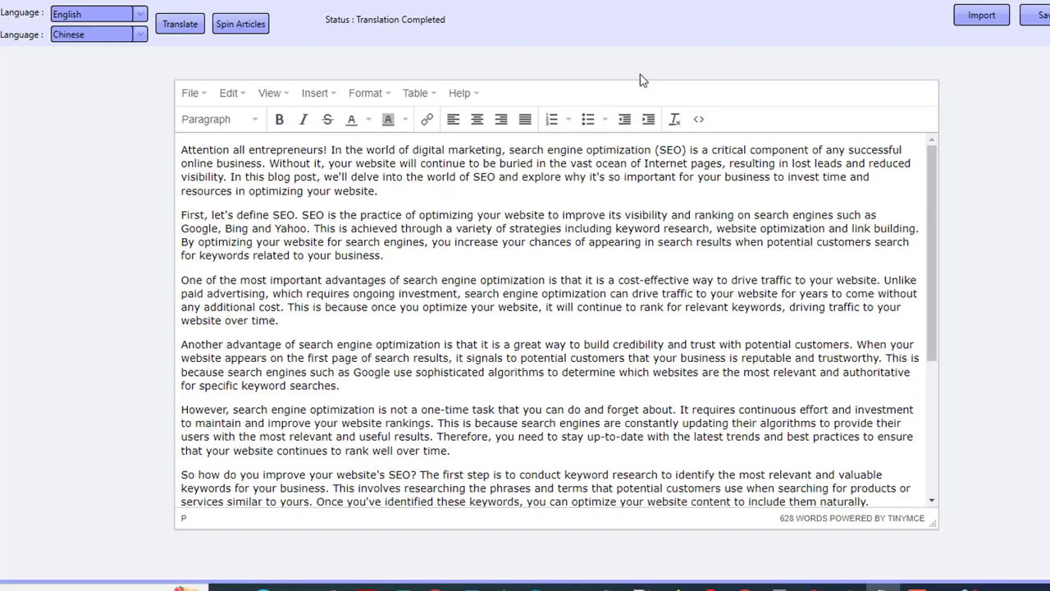
pyautogui.click(698, 119)
pyautogui.hotkey('ctrl', 'a')
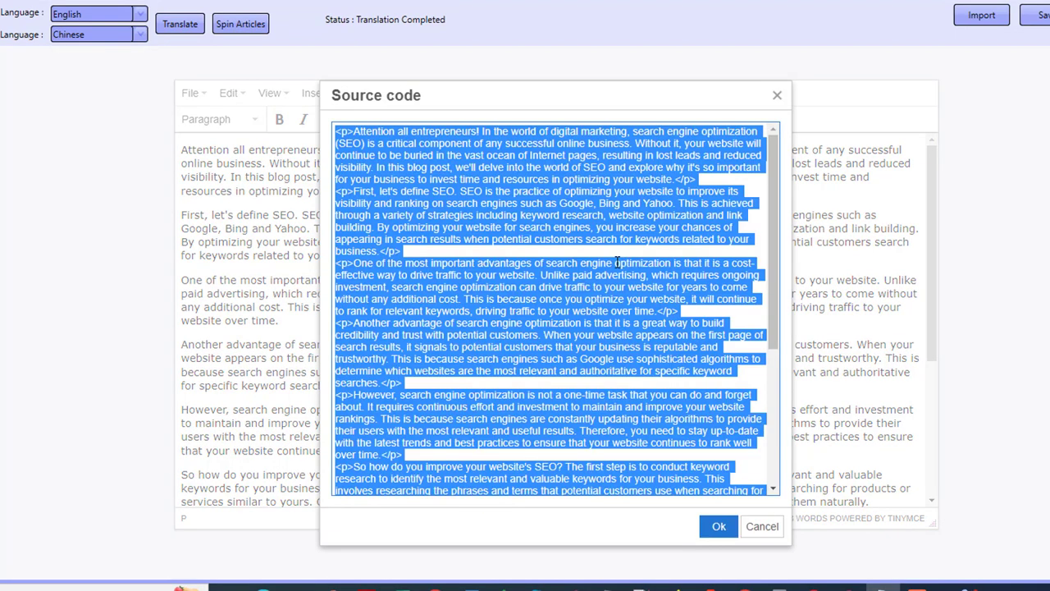
pyautogui.hotkey('ctrl', 'v')
pyautogui.click(719, 526)
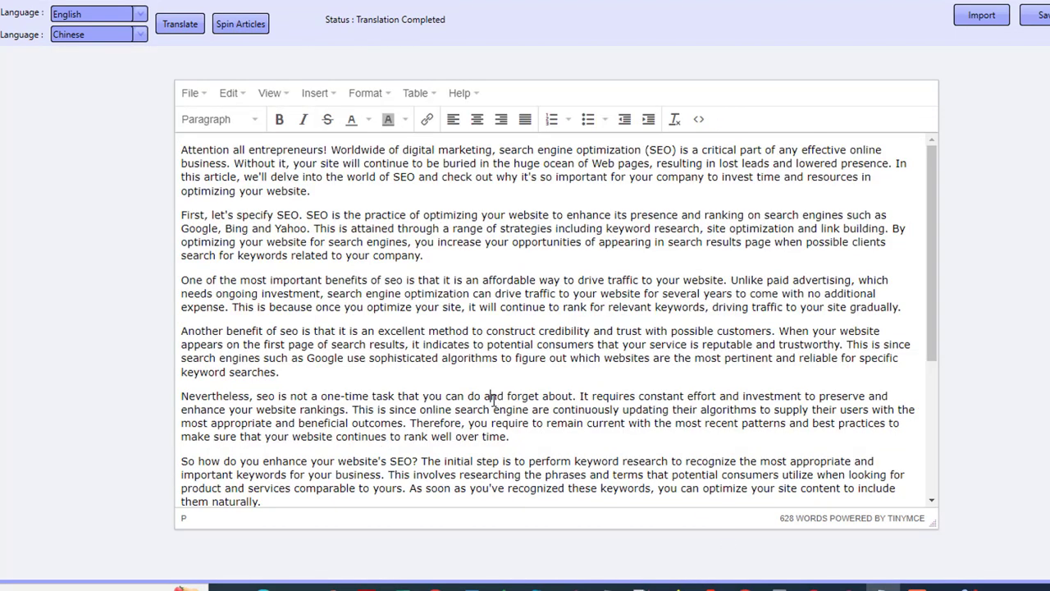
# - Copy the spun editor article, paste it over the detector's text, and run Check
pyautogui.hotkey('ctrl', 'a')
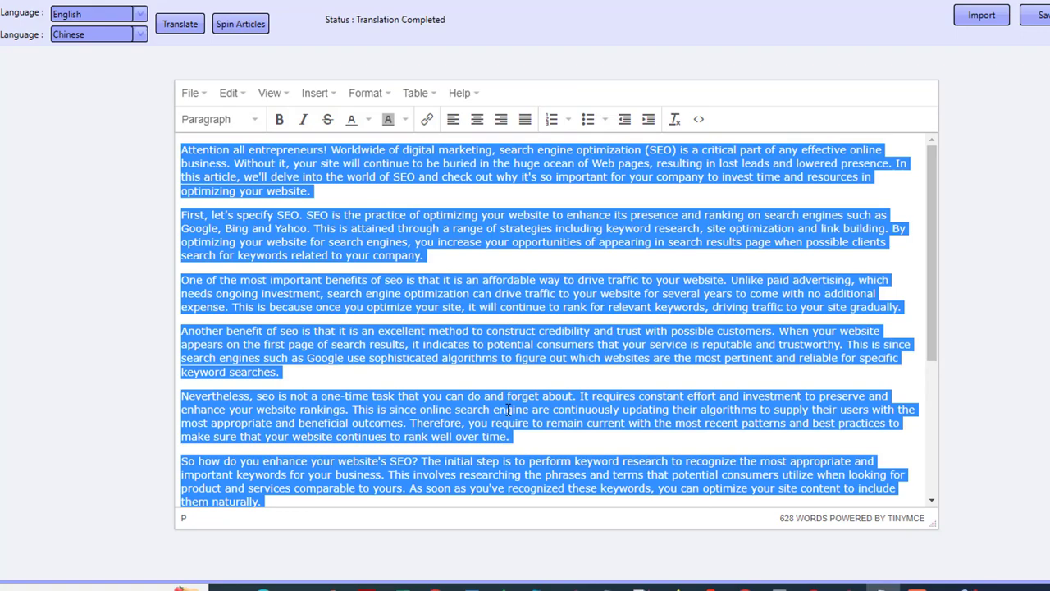
pyautogui.click(815, 519)
pyautogui.hotkey('ctrl', 'a')
pyautogui.hotkey('ctrl', 'v')
pyautogui.click(418, 489)
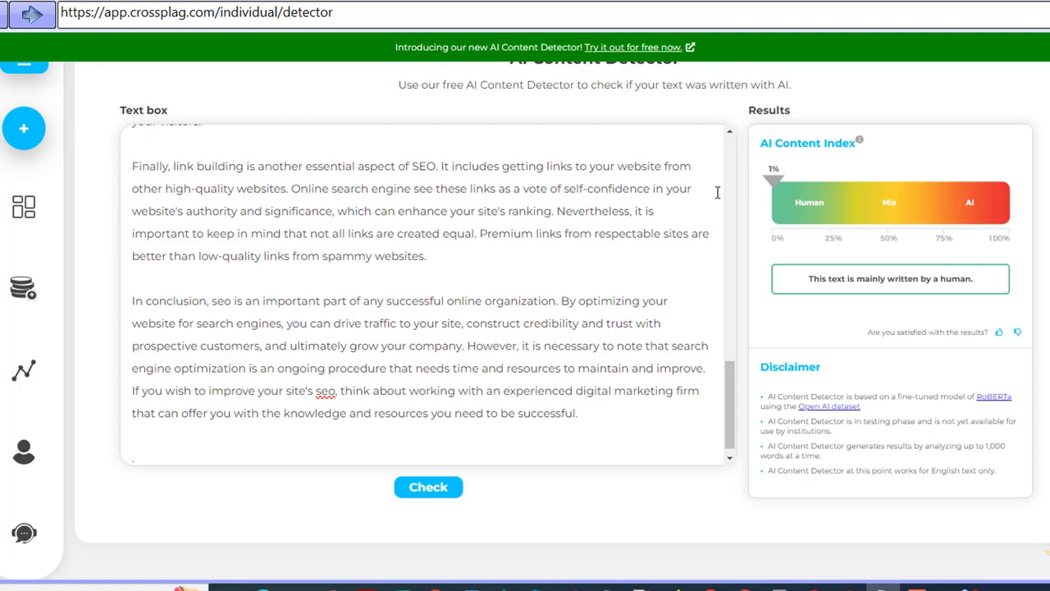
# - Compare the detector result and spun text with the article in the editor
pyautogui.moveTo(823, 289); pyautogui.dragTo(970, 279)
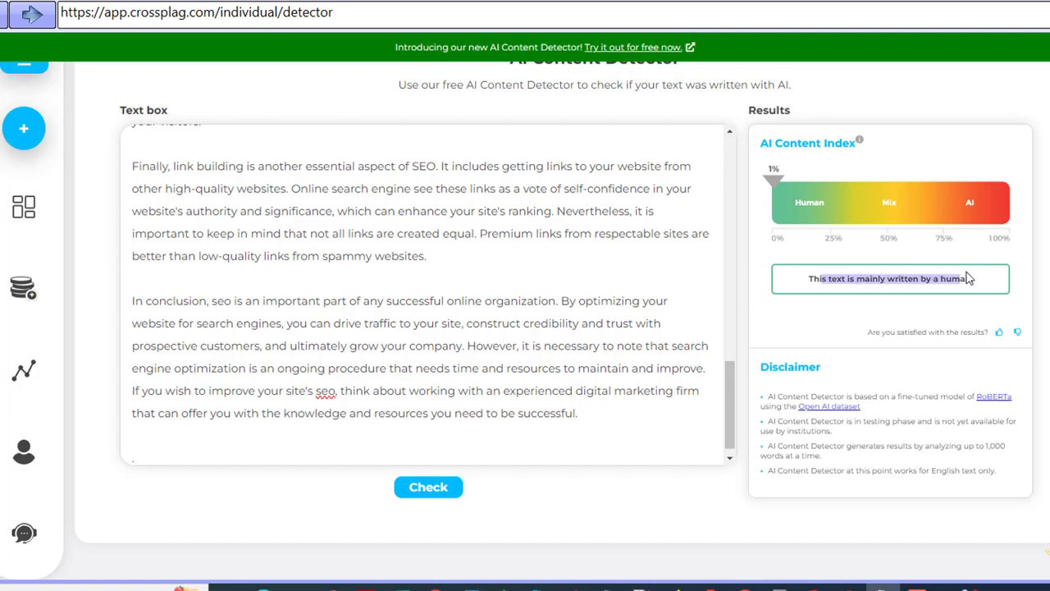
pyautogui.click(485, 368)
pyautogui.scroll(15, 485, 369)
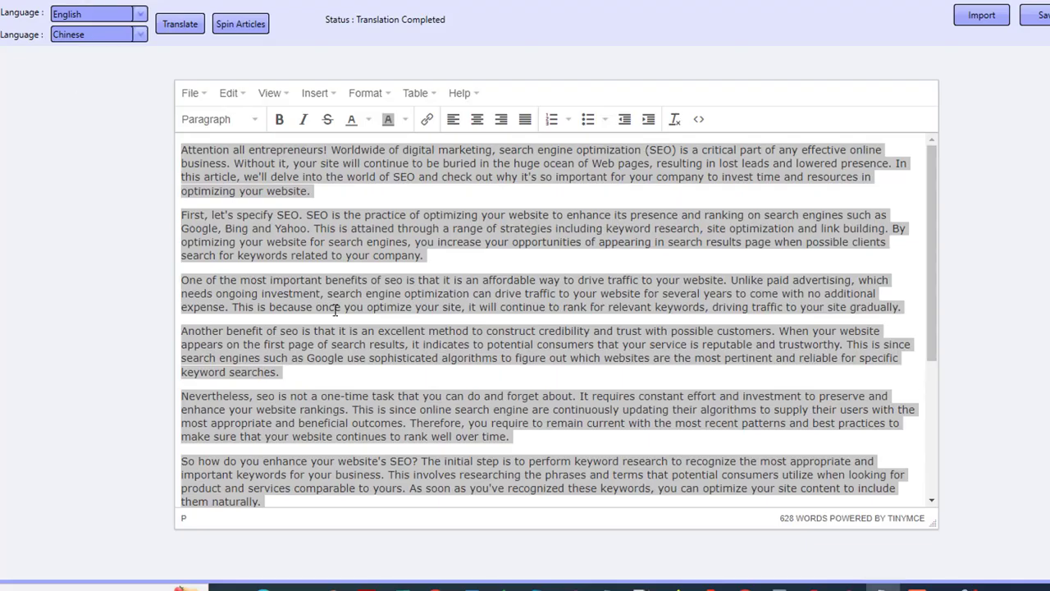
pyautogui.click(335, 309)
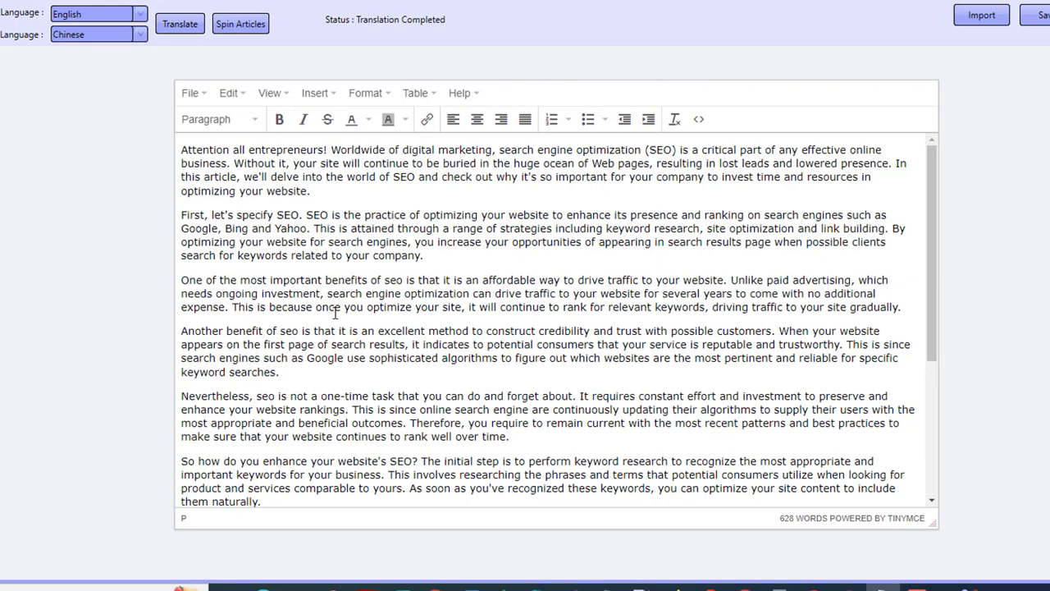
pyautogui.moveTo(308, 218); pyautogui.dragTo(368, 396)
pyautogui.click(369, 396)
pyautogui.moveTo(356, 461); pyautogui.dragTo(328, 242)
pyautogui.click(326, 242)
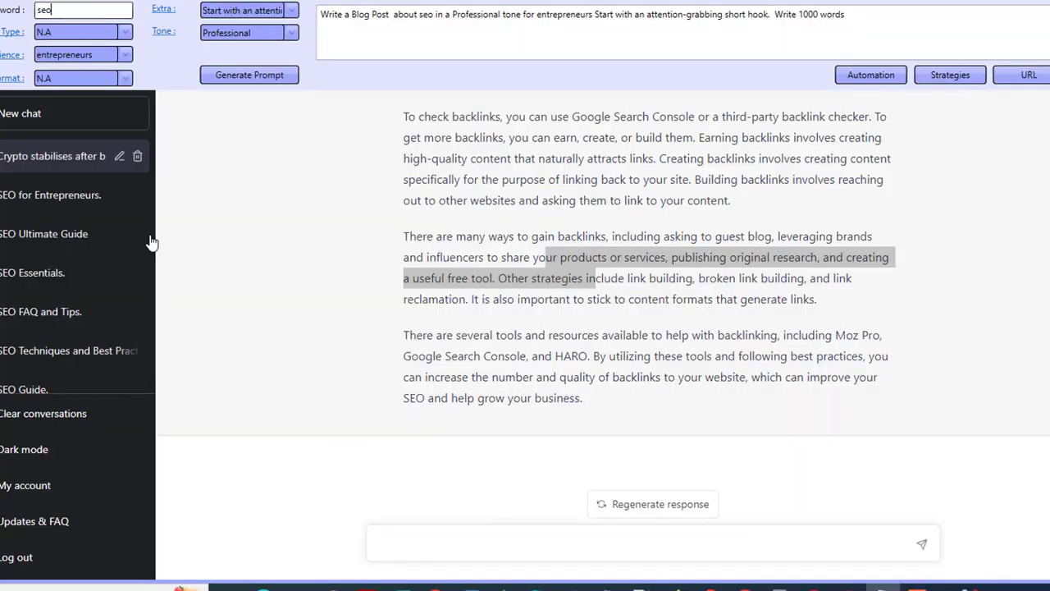
pyautogui.click(723, 287)
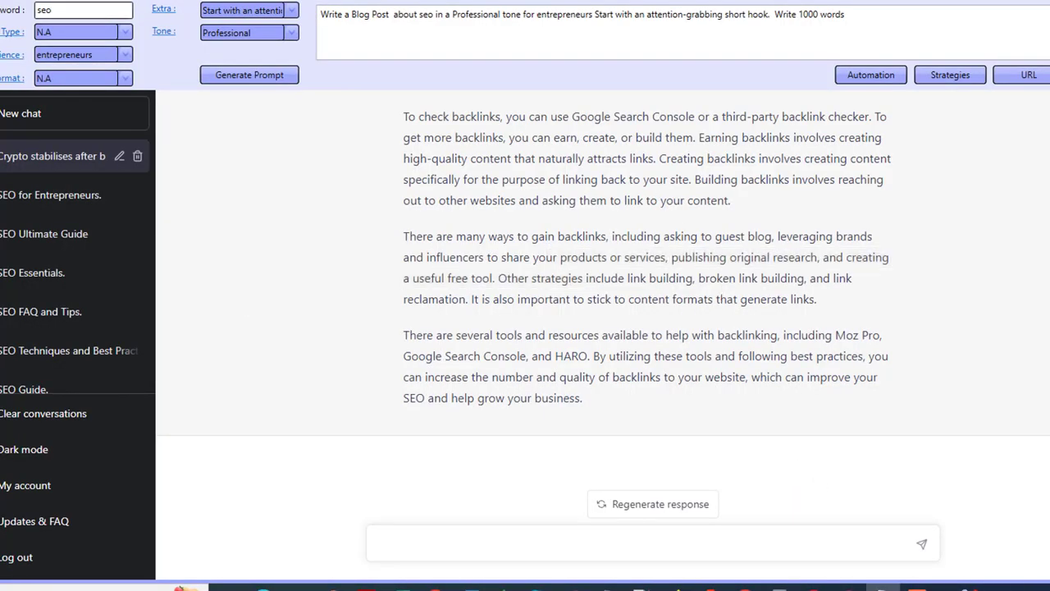
pyautogui.click(918, 586)
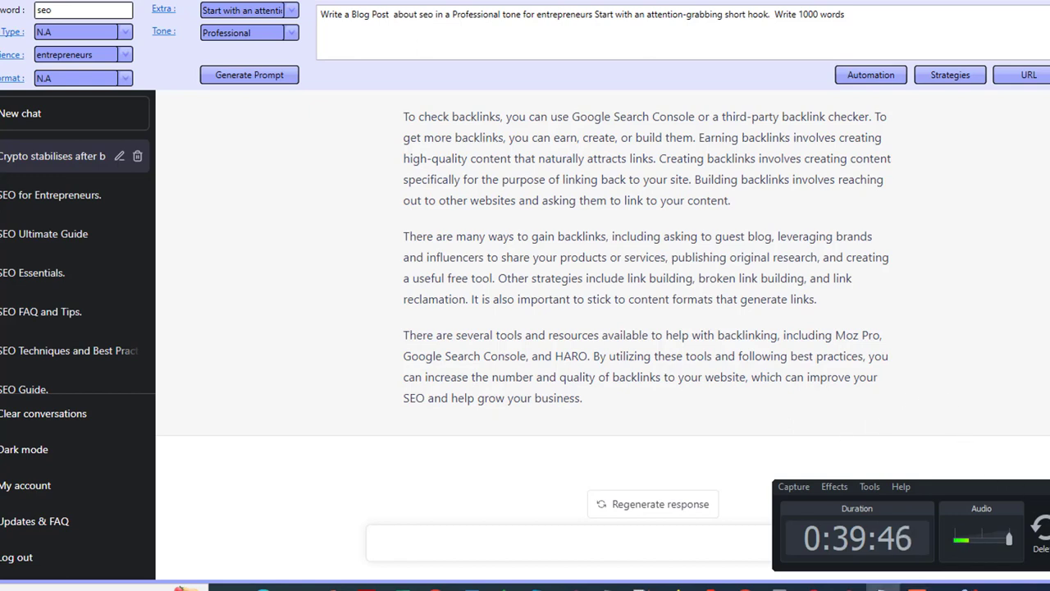
pyautogui.click(918, 585)
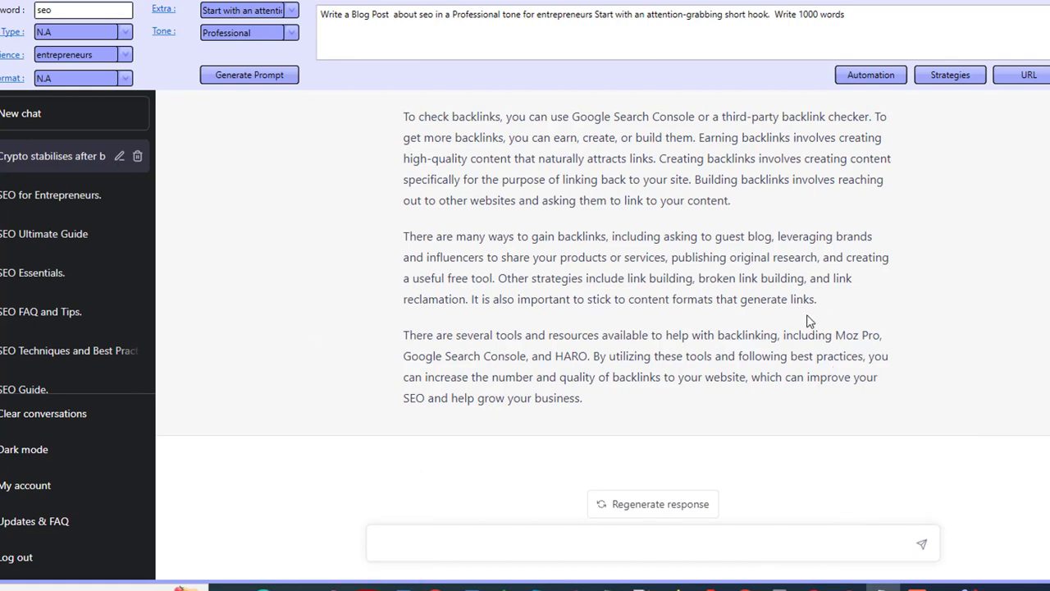
# - Open Strategies and load the 5 part Article strategy from the Content category for editing
pyautogui.click(947, 75)
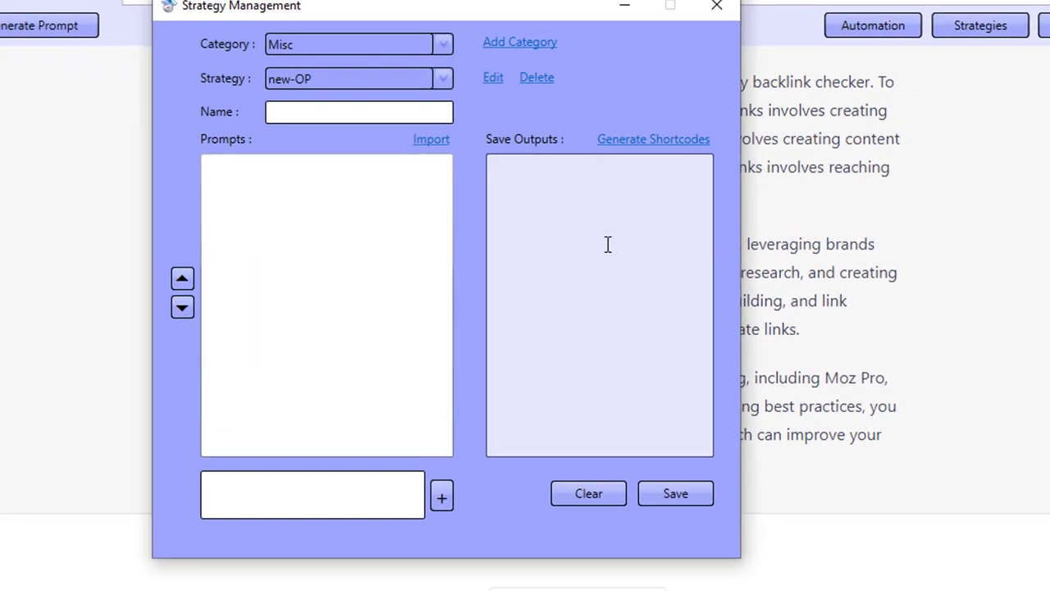
pyautogui.click(365, 49)
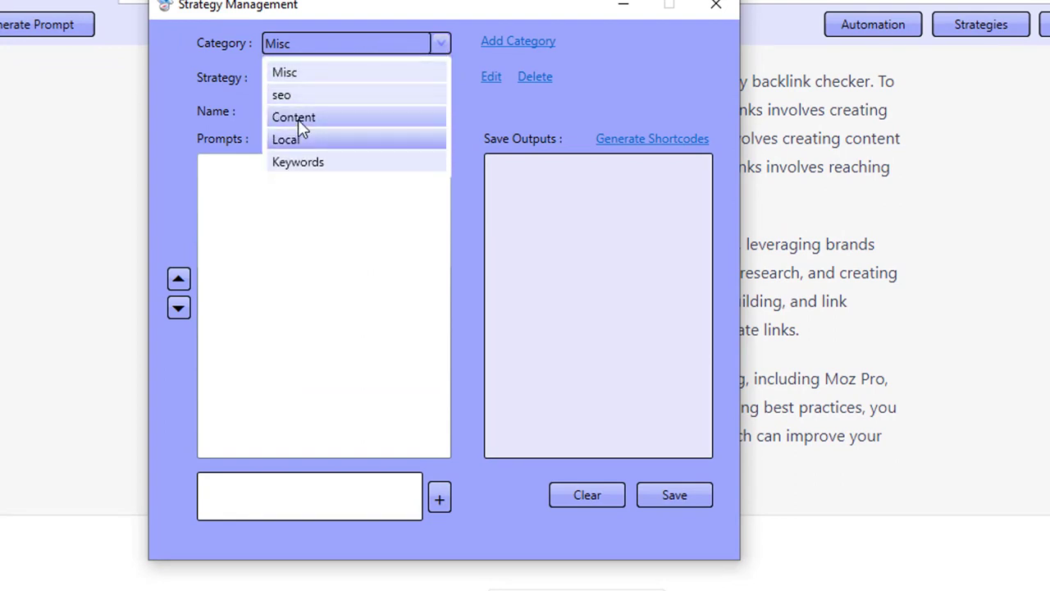
pyautogui.click(298, 119)
pyautogui.click(314, 80)
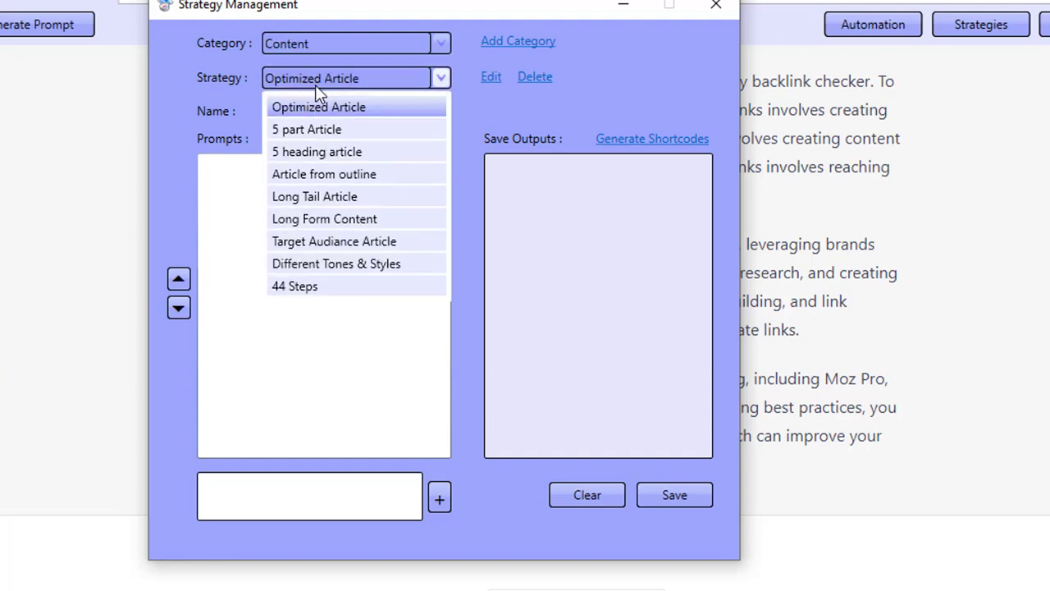
pyautogui.click(331, 129)
pyautogui.click(490, 79)
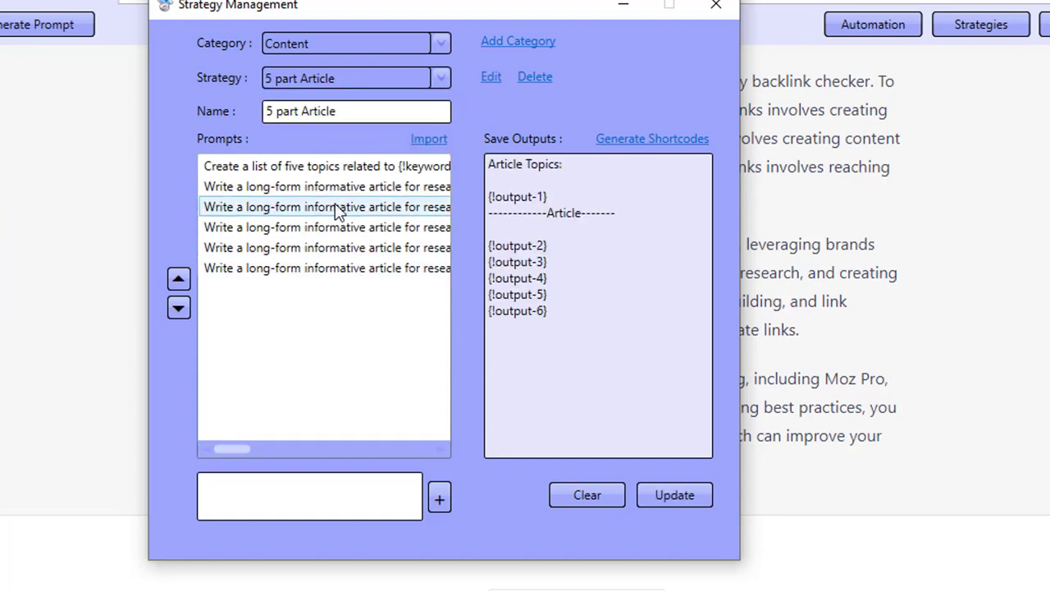
# - Open and read the first three prompts of the 5 part Article strategy one by one
pyautogui.doubleClick(312, 169)
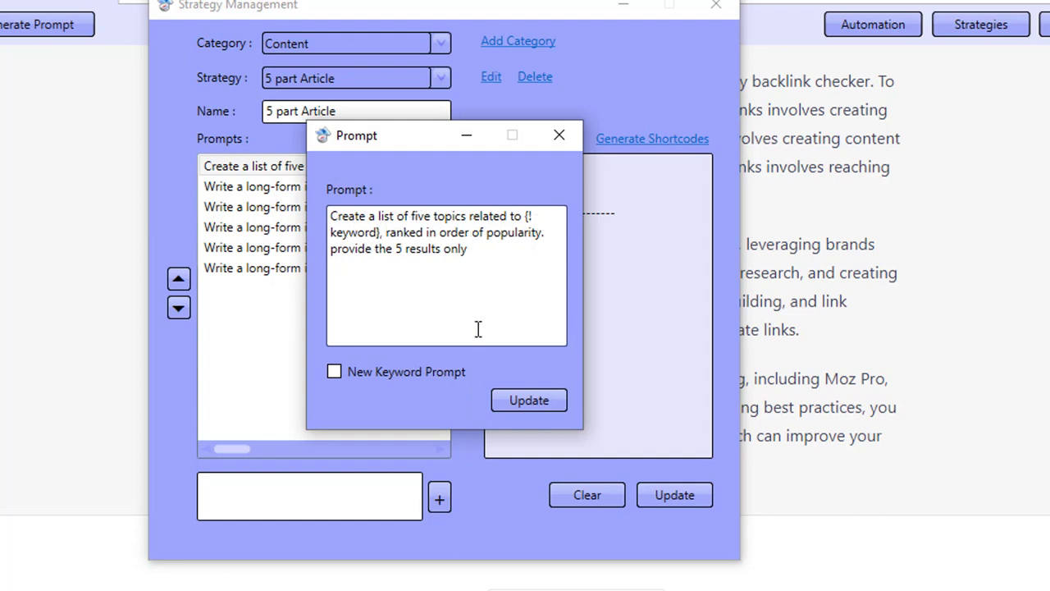
pyautogui.click(561, 137)
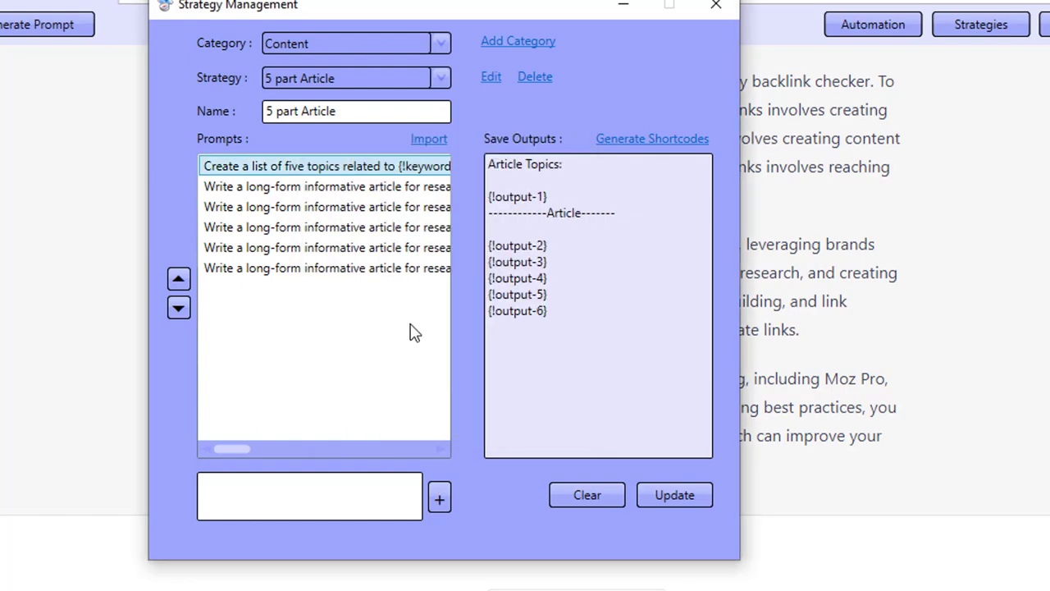
pyautogui.doubleClick(298, 188)
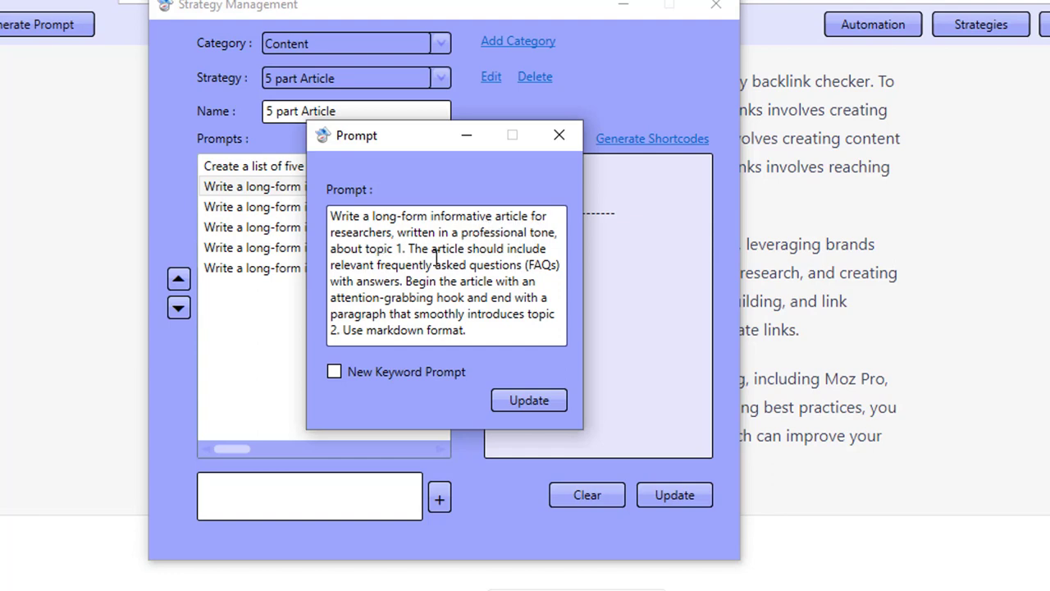
pyautogui.moveTo(408, 248); pyautogui.dragTo(402, 265)
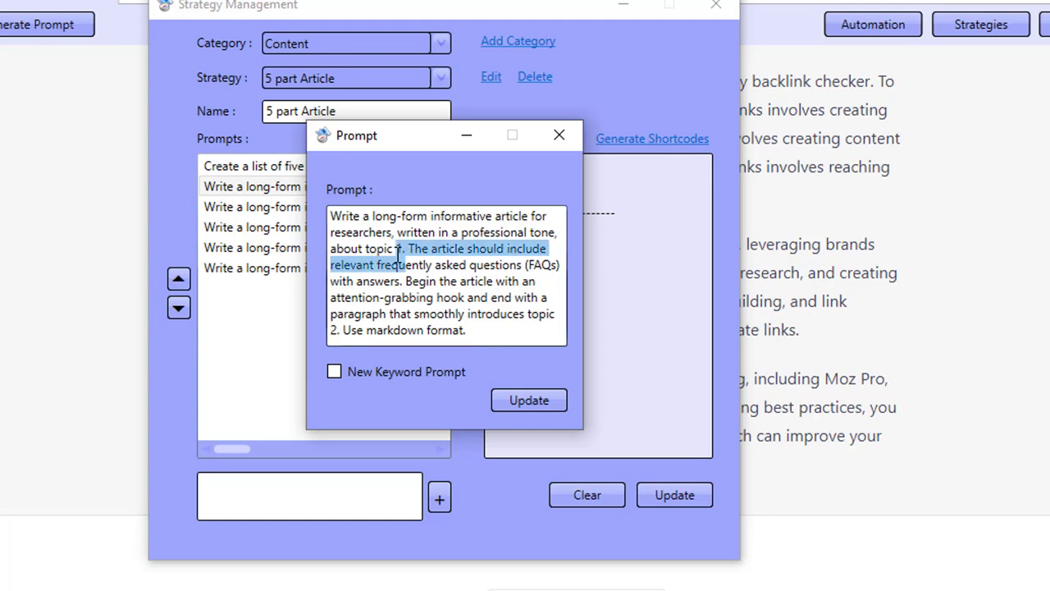
pyautogui.click(397, 249)
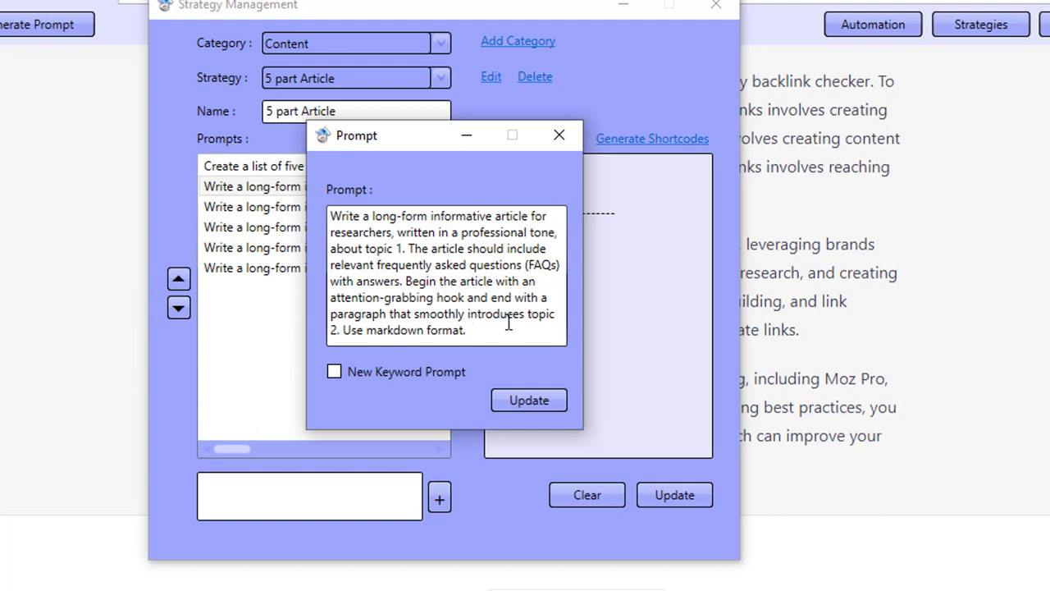
pyautogui.doubleClick(334, 329)
pyautogui.click(559, 135)
pyautogui.doubleClick(296, 207)
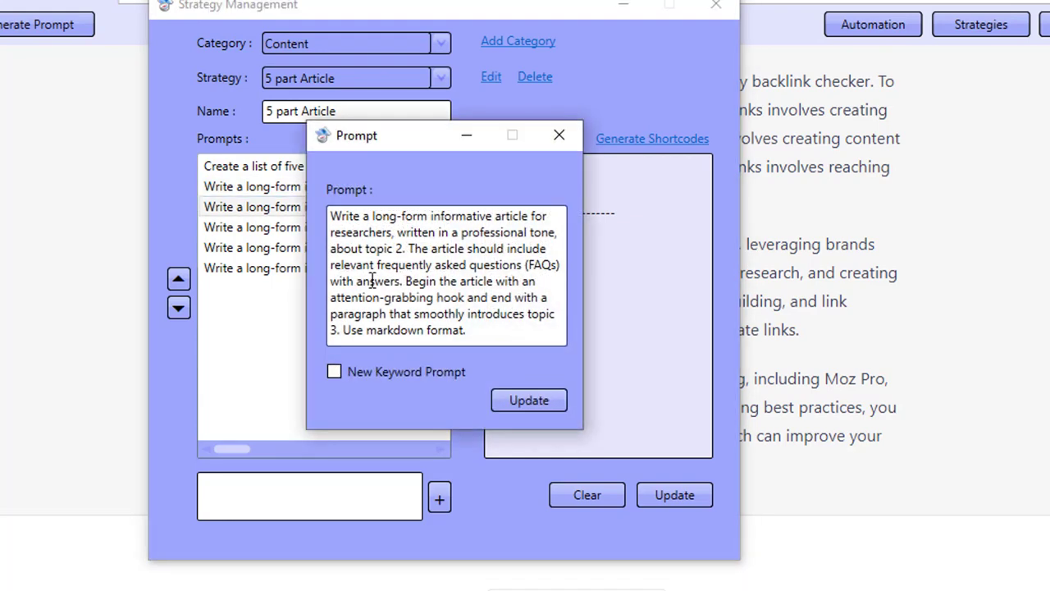
pyautogui.moveTo(386, 250); pyautogui.dragTo(406, 251)
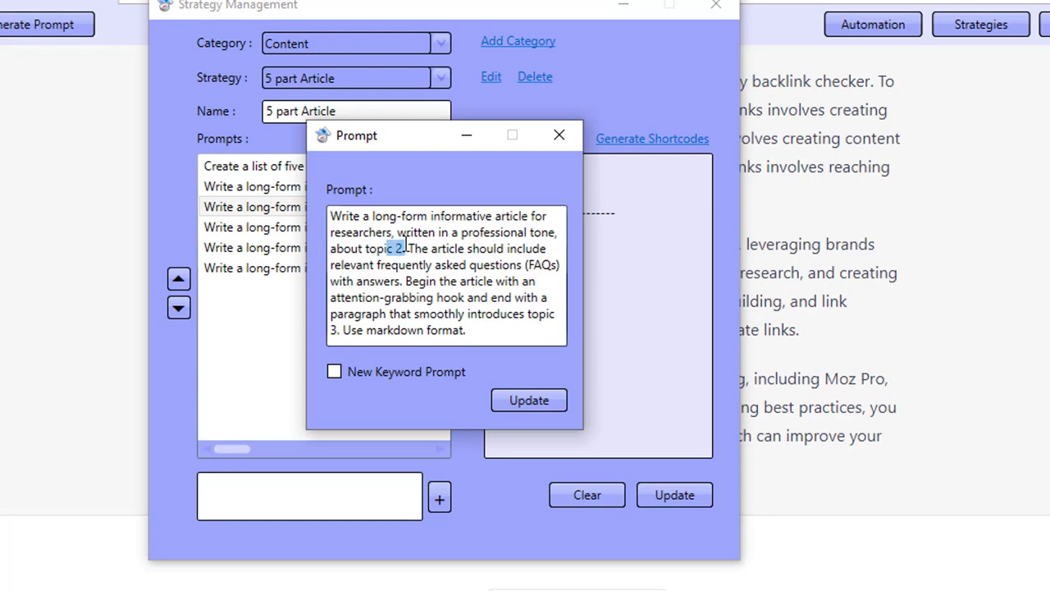
pyautogui.moveTo(343, 330); pyautogui.dragTo(326, 329)
pyautogui.click(563, 138)
# - Open and read the remaining three article prompts of the strategy one by one
pyautogui.click(295, 228)
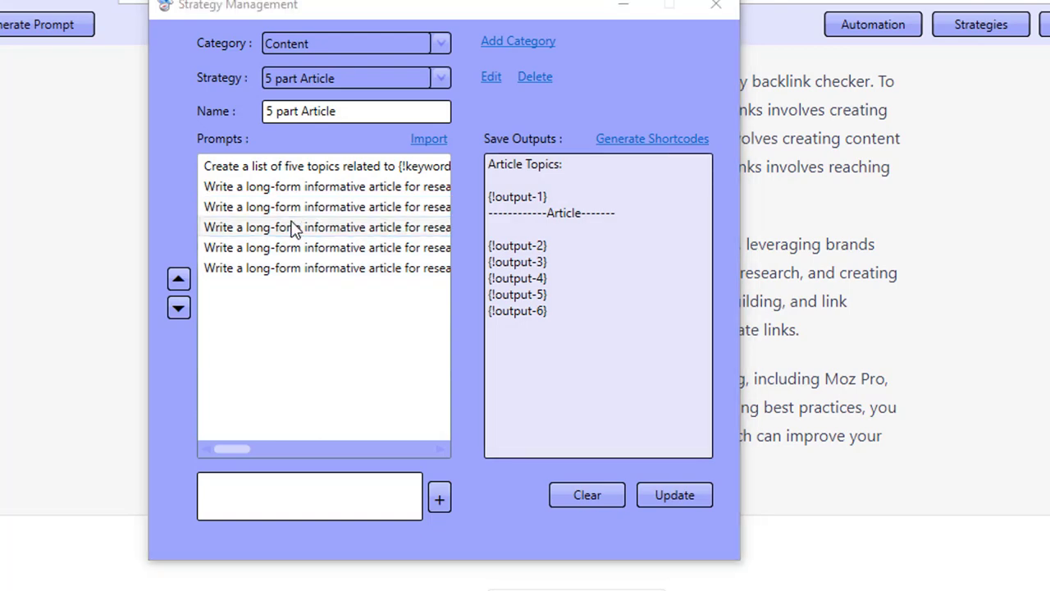
pyautogui.doubleClick(295, 227)
pyautogui.click(398, 248)
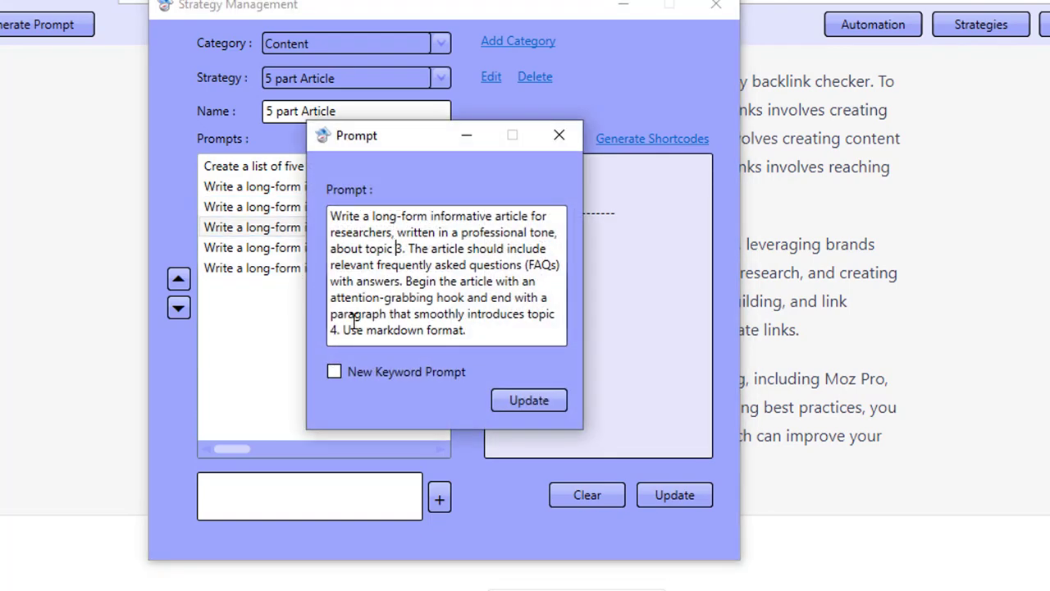
pyautogui.click(560, 136)
pyautogui.click(368, 247)
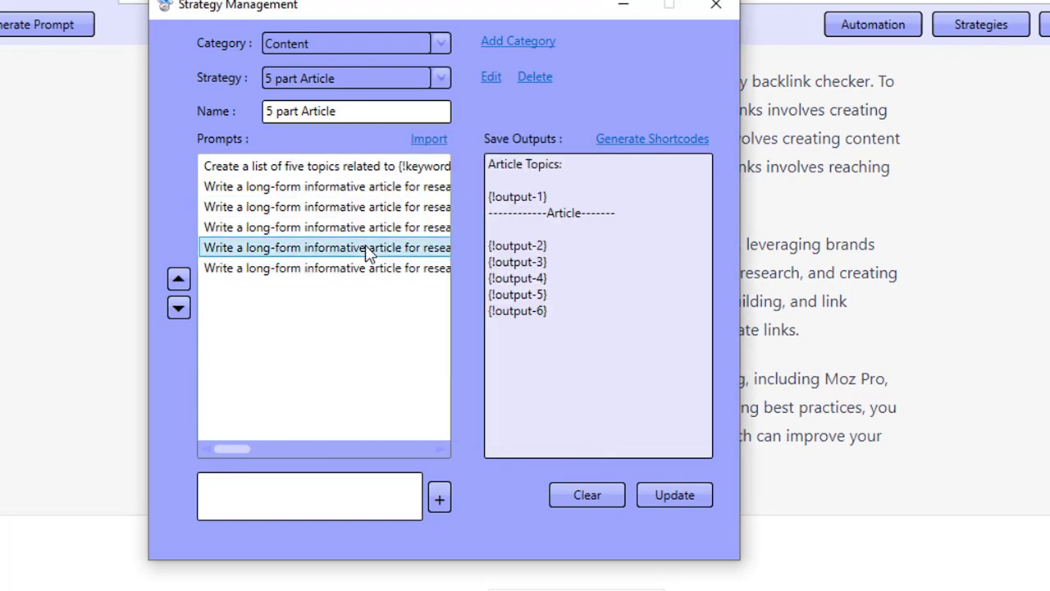
pyautogui.doubleClick(368, 248)
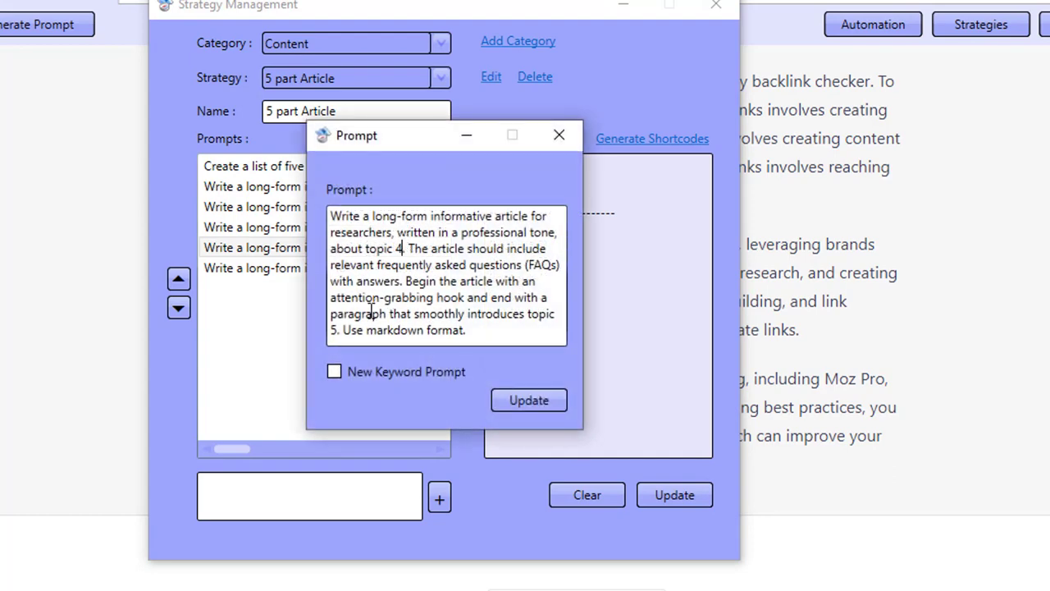
pyautogui.click(559, 135)
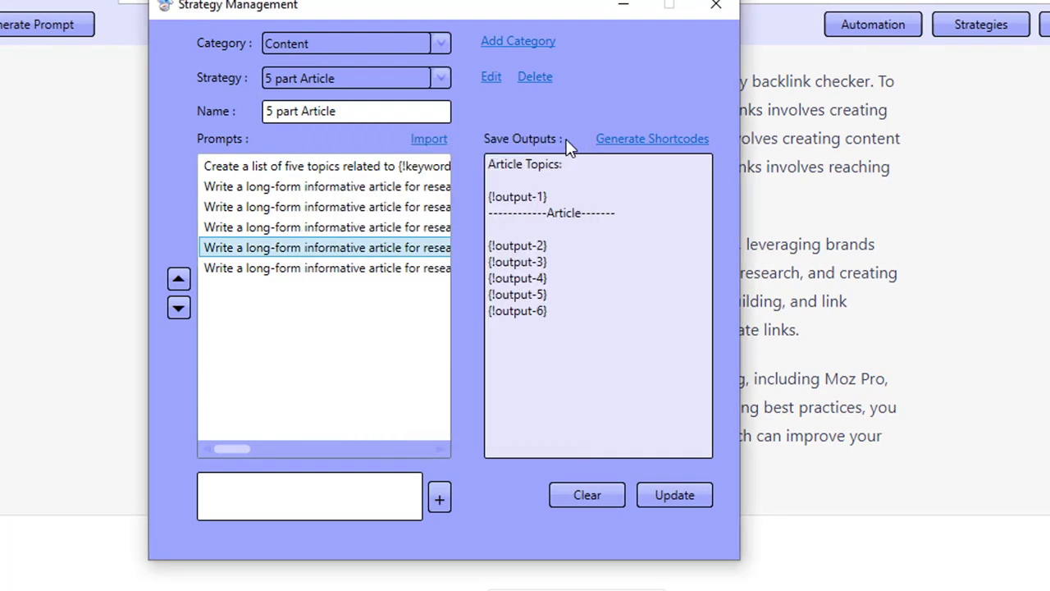
pyautogui.click(352, 269)
pyautogui.doubleClick(352, 268)
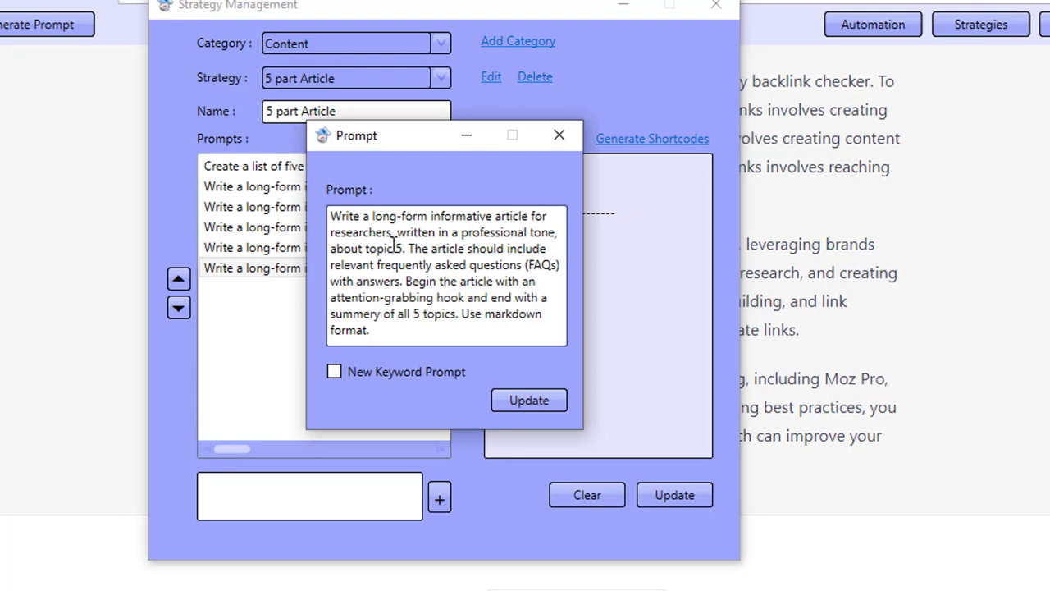
pyautogui.moveTo(343, 315); pyautogui.dragTo(441, 317)
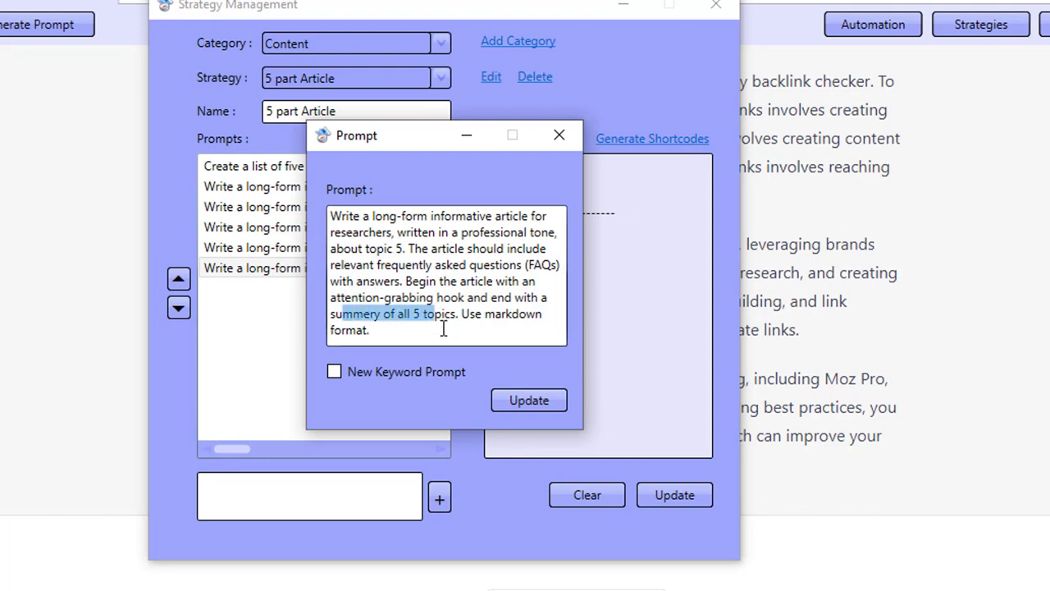
pyautogui.click(560, 136)
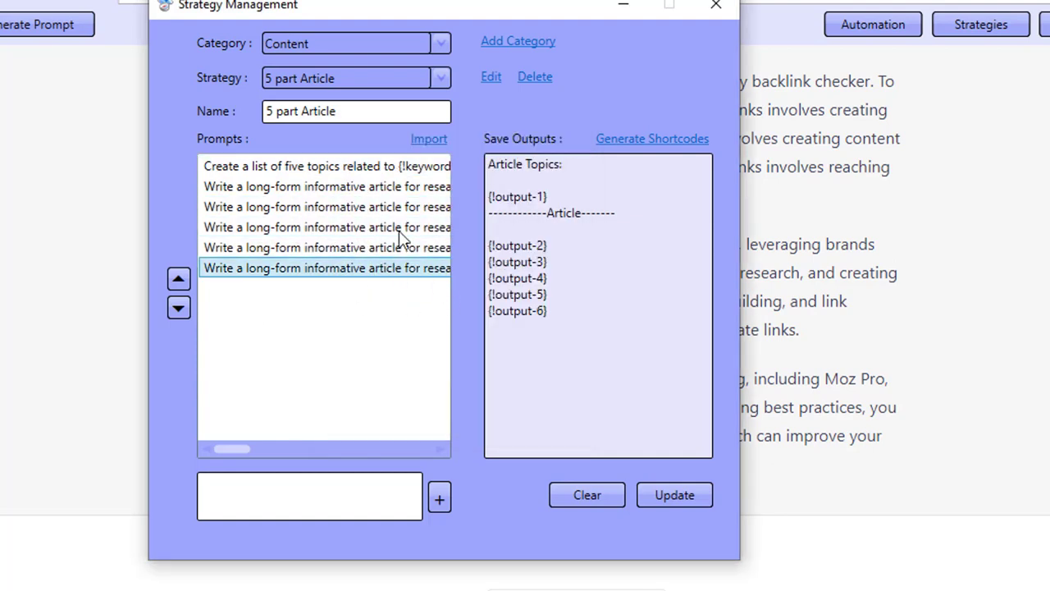
# - Clear the strategy's Save Outputs template and generate shortcodes in its place
pyautogui.click(531, 164)
pyautogui.moveTo(531, 165); pyautogui.dragTo(459, 138)
pyautogui.hotkey('ctrl', 'c')
pyautogui.click(569, 323)
pyautogui.press('BackSpace')
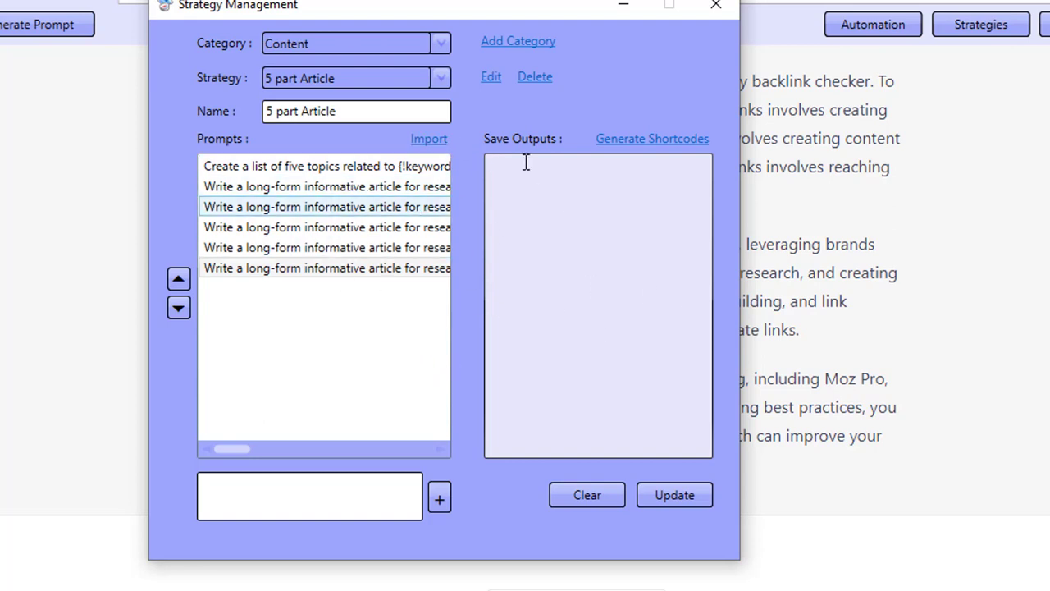
pyautogui.click(659, 141)
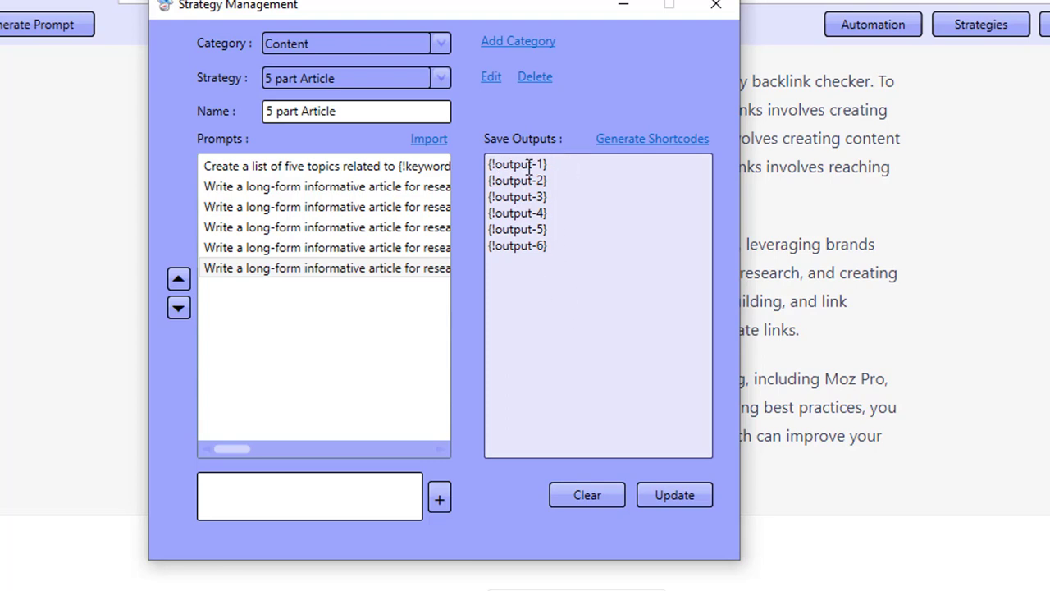
# - Replace the generated shortcodes with the pasted original Save Outputs template and close Strategy Management
pyautogui.moveTo(589, 250); pyautogui.dragTo(553, 213)
pyautogui.hotkey('ctrl', 'a')
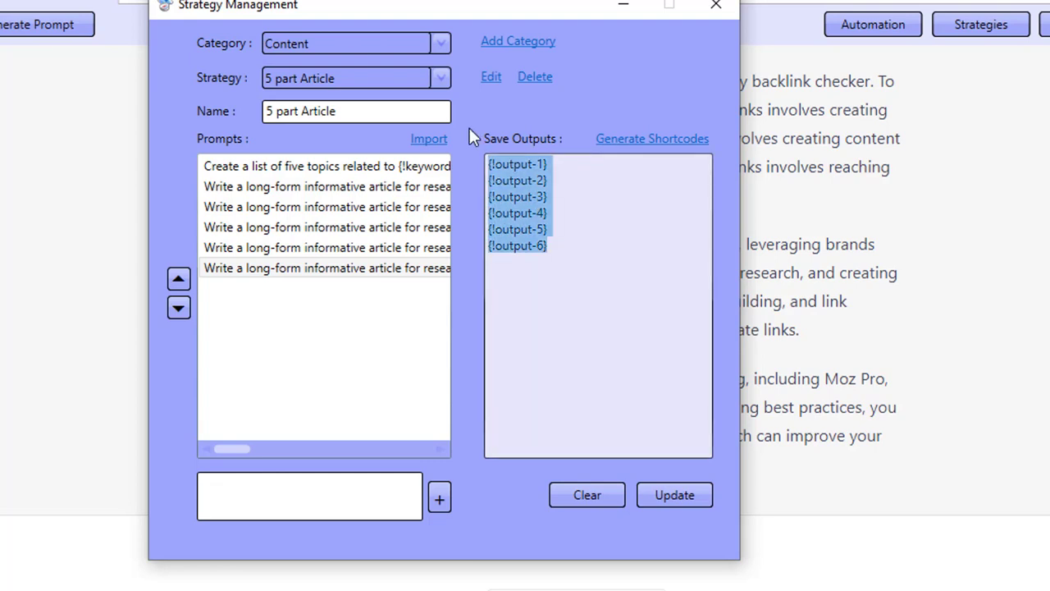
pyautogui.hotkey('ctrl', 'v')
pyautogui.moveTo(498, 165); pyautogui.dragTo(584, 164)
pyautogui.click(519, 196)
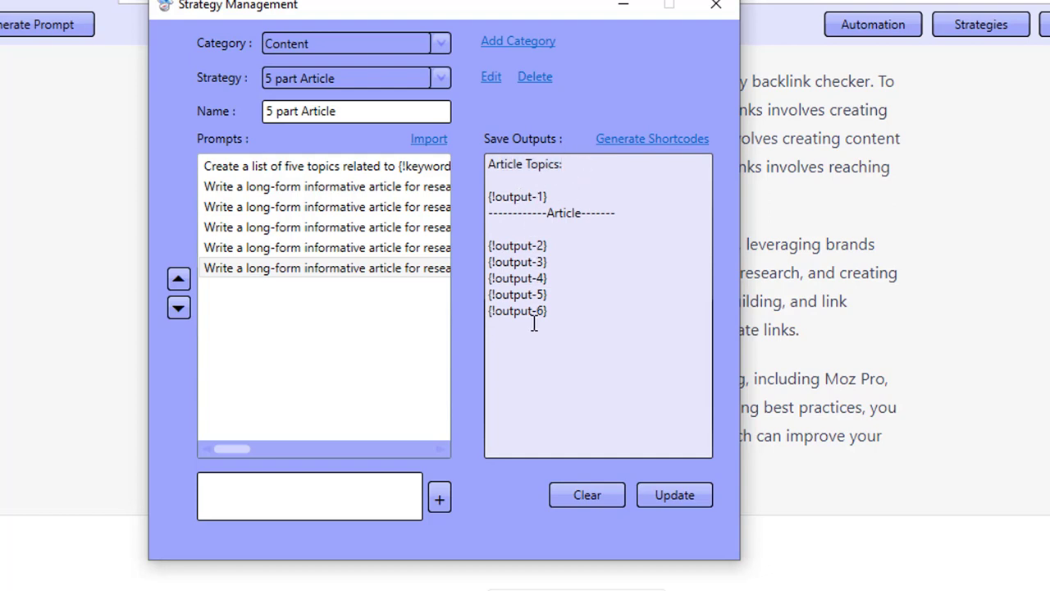
pyautogui.click(752, 367)
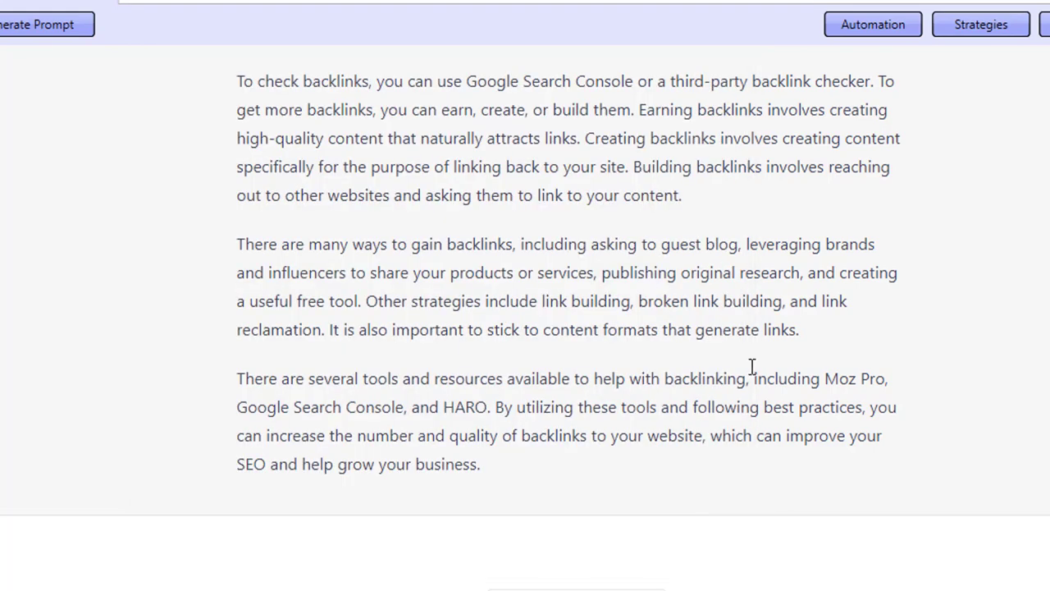
# - Open Automation, choose the 5 part Article strategy in the Content category, and start the run
pyautogui.click(893, 35)
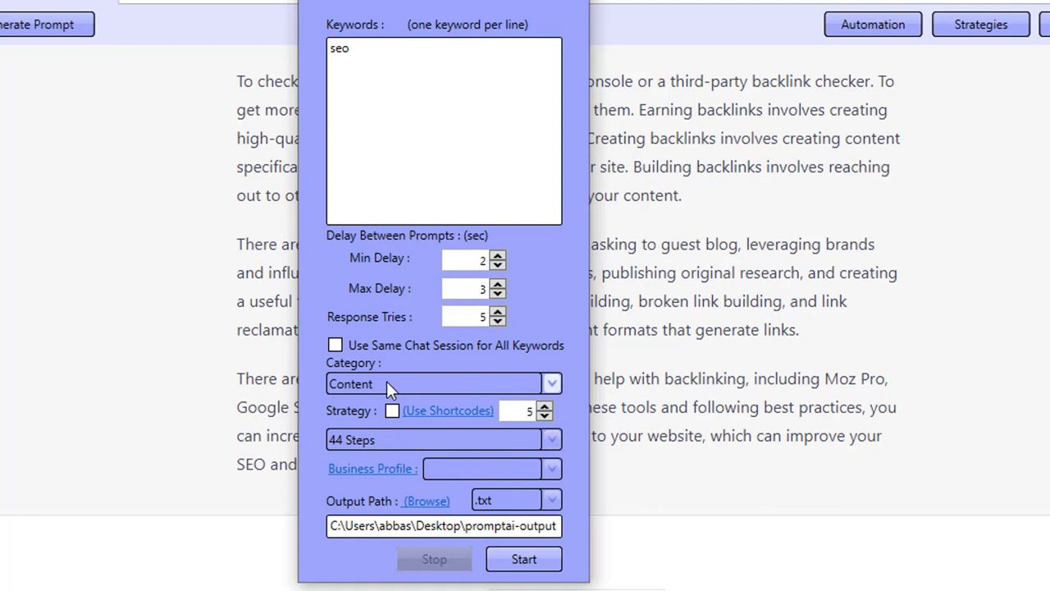
pyautogui.click(401, 457)
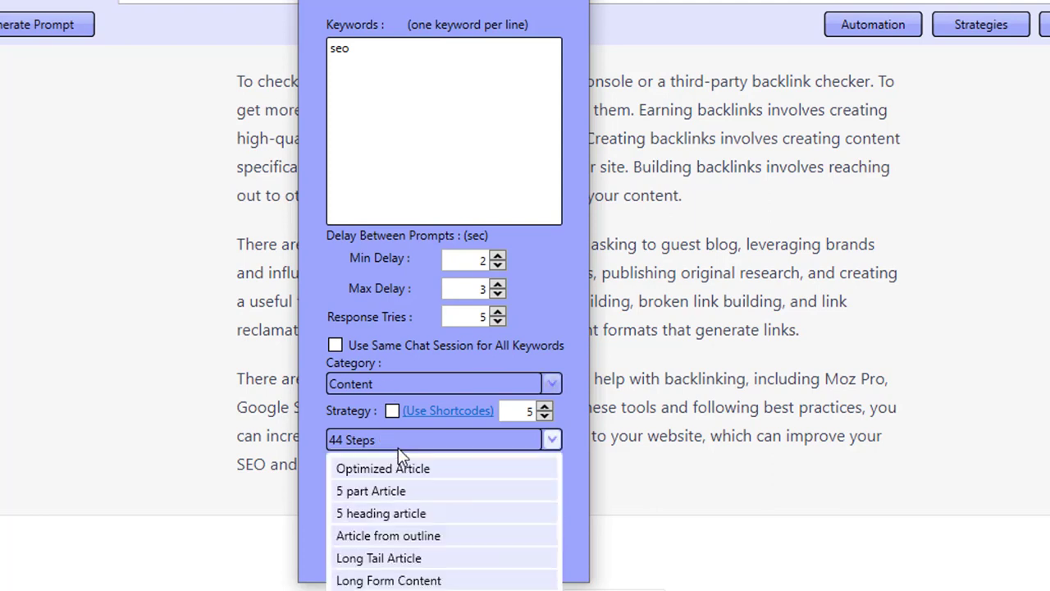
pyautogui.click(388, 492)
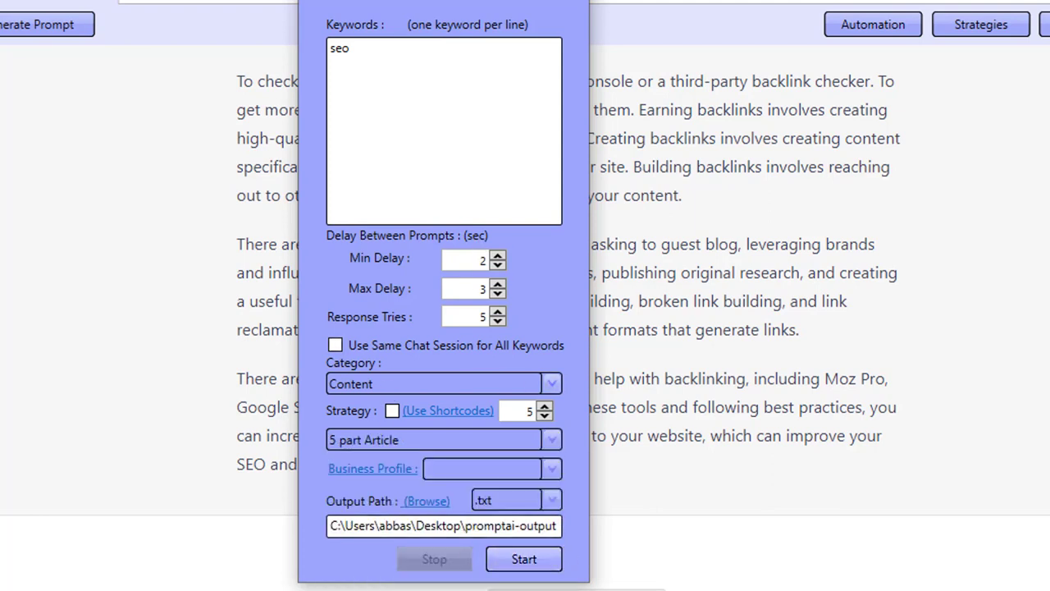
pyautogui.click(550, 565)
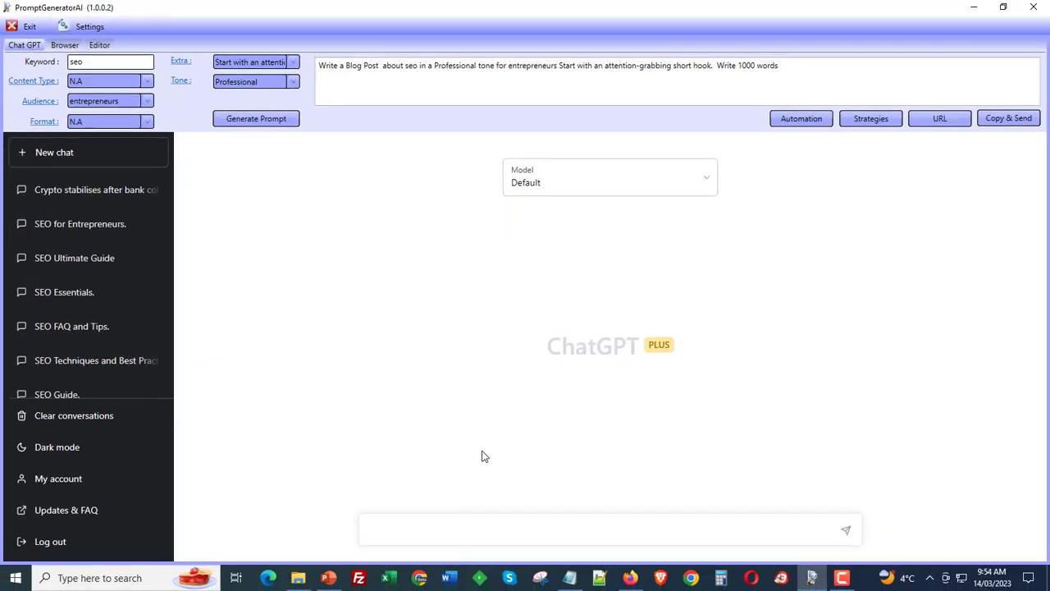
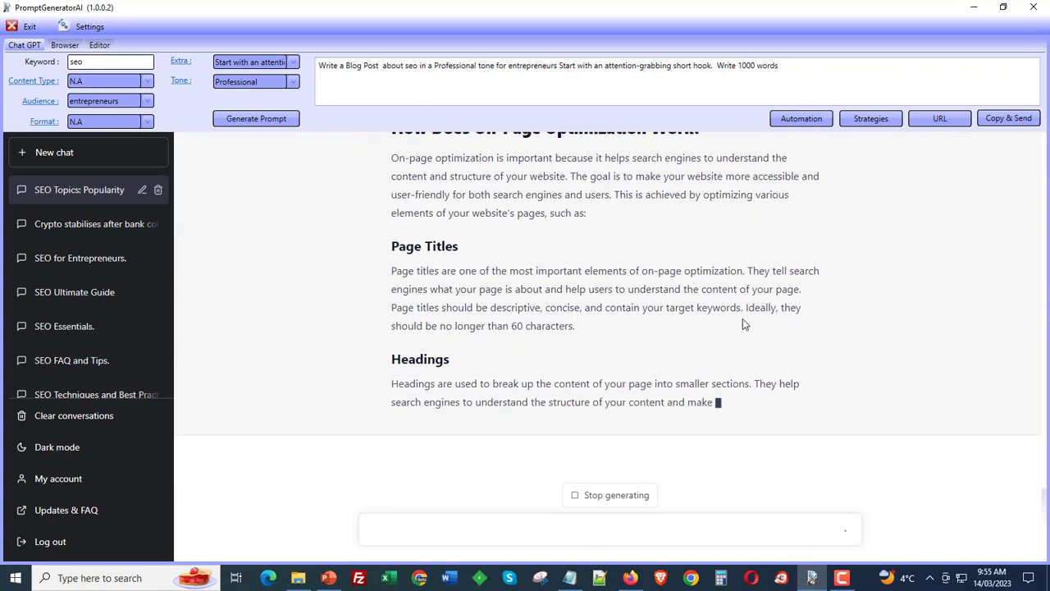
# - Follow the article being generated by the automation run and check the Automation dialog's progress
pyautogui.scroll(1, 742, 320)
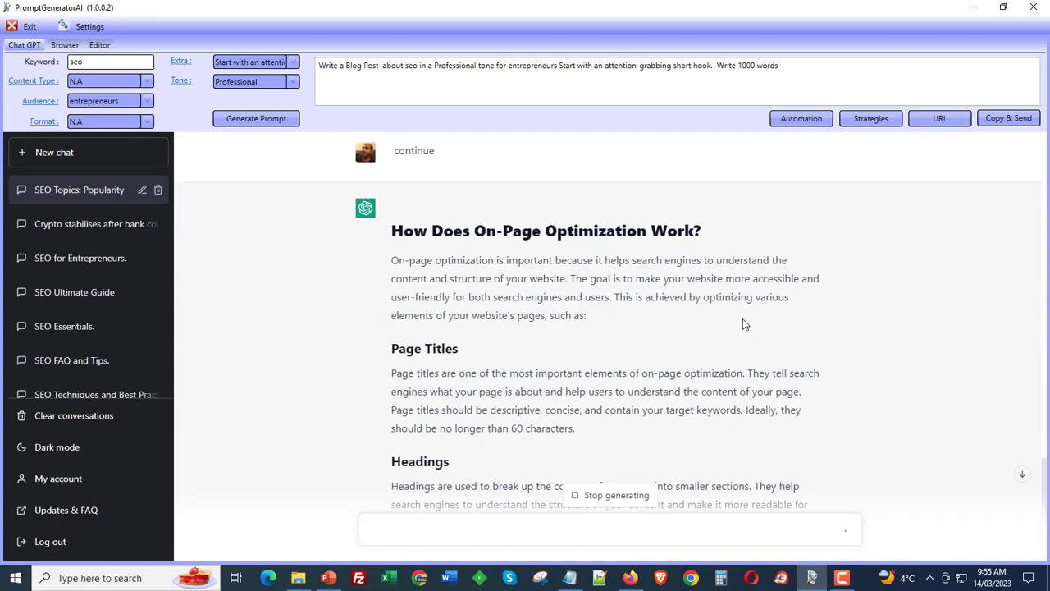
pyautogui.scroll(-5, 516, 320)
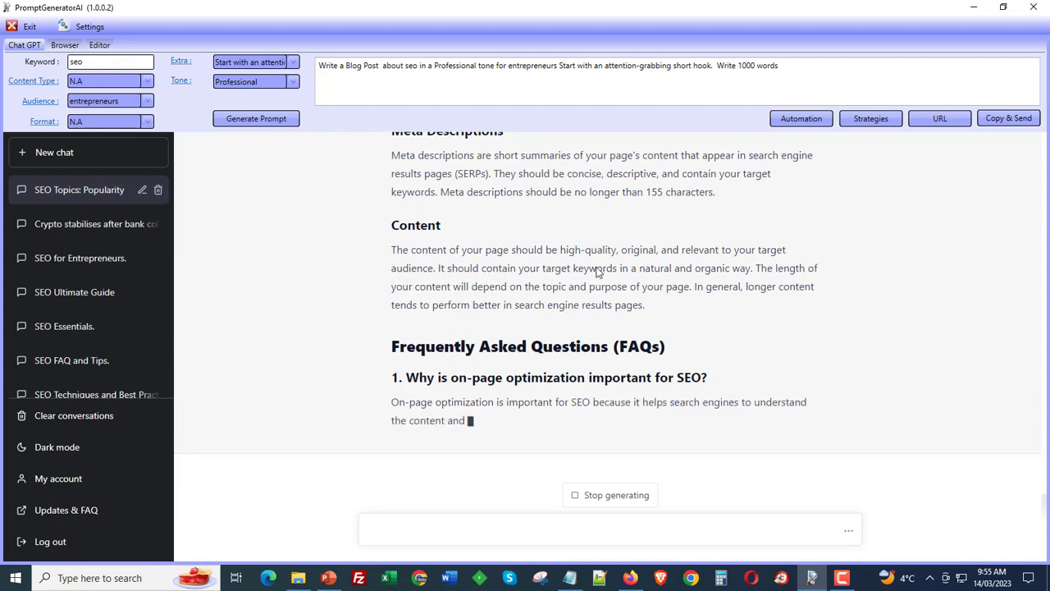
pyautogui.click(801, 119)
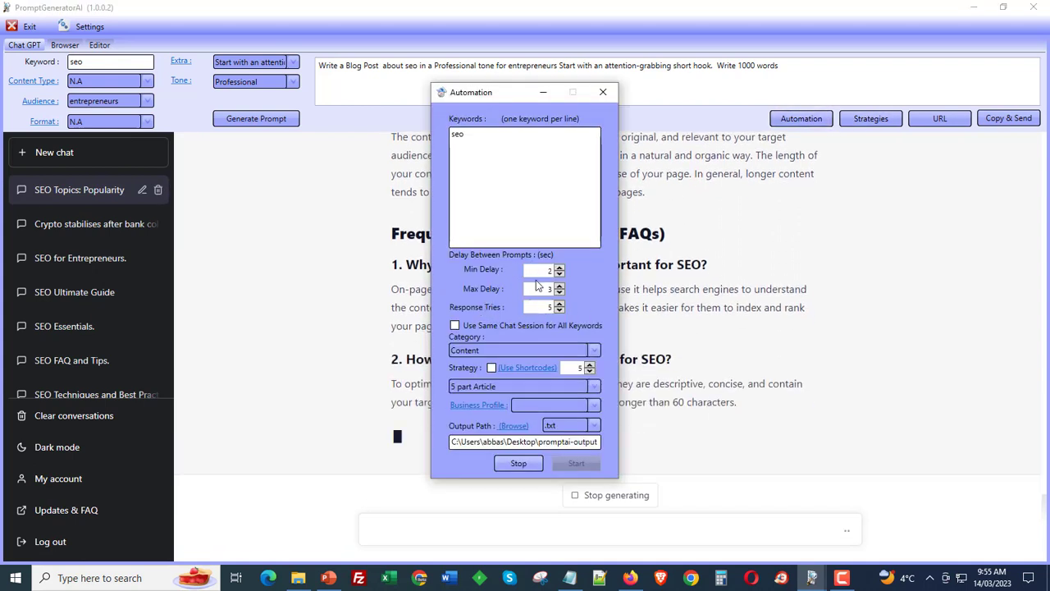
pyautogui.click(601, 93)
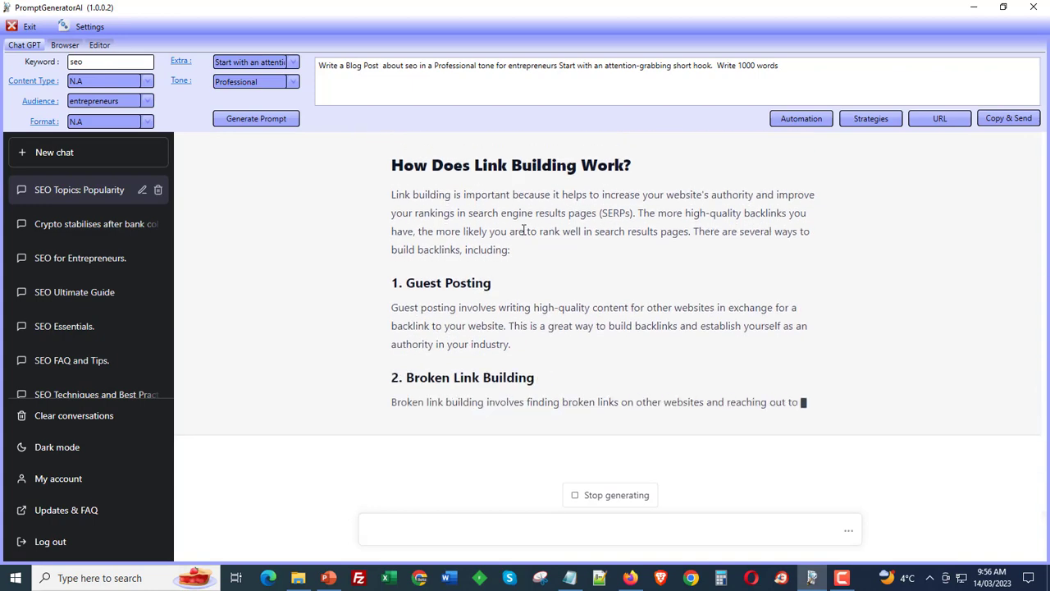
# - Reopen the Automation dialog, dismiss the completion message and close the dialog
pyautogui.scroll(5, 509, 392)
pyautogui.scroll(10, 575, 361)
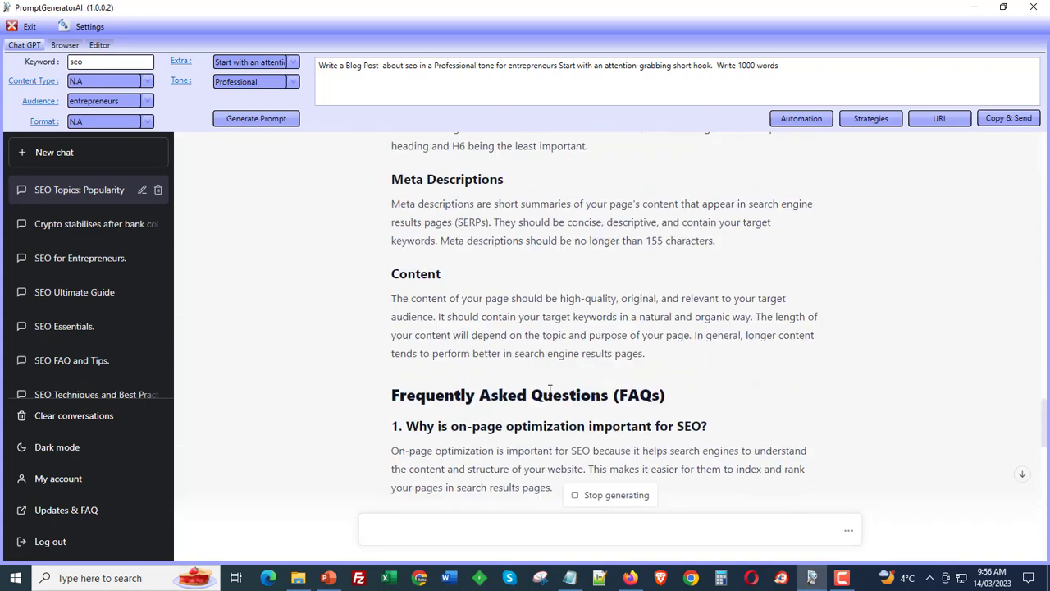
pyautogui.click(794, 120)
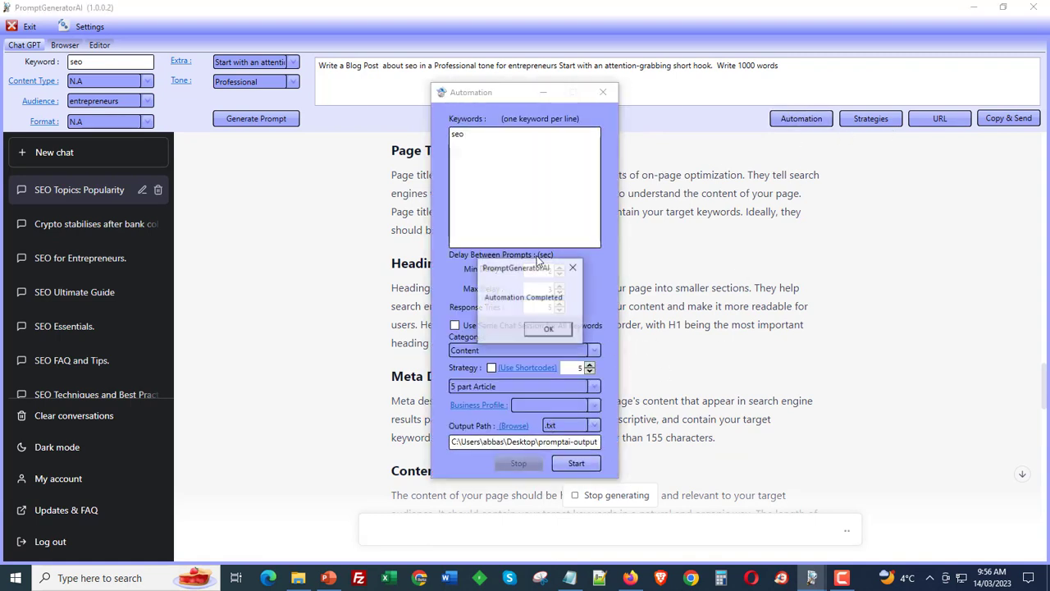
pyautogui.click(550, 331)
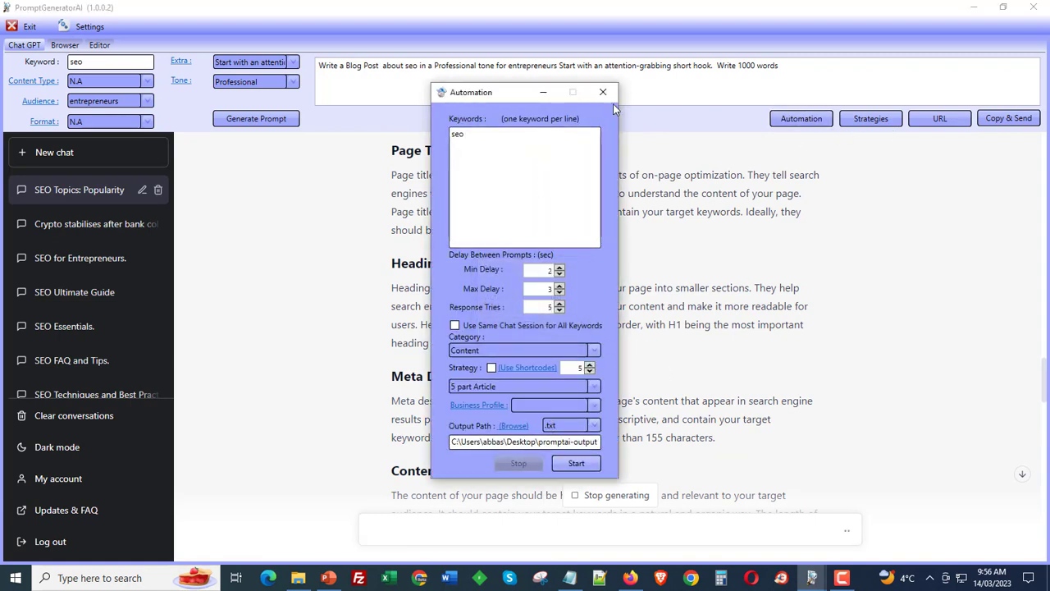
pyautogui.click(614, 97)
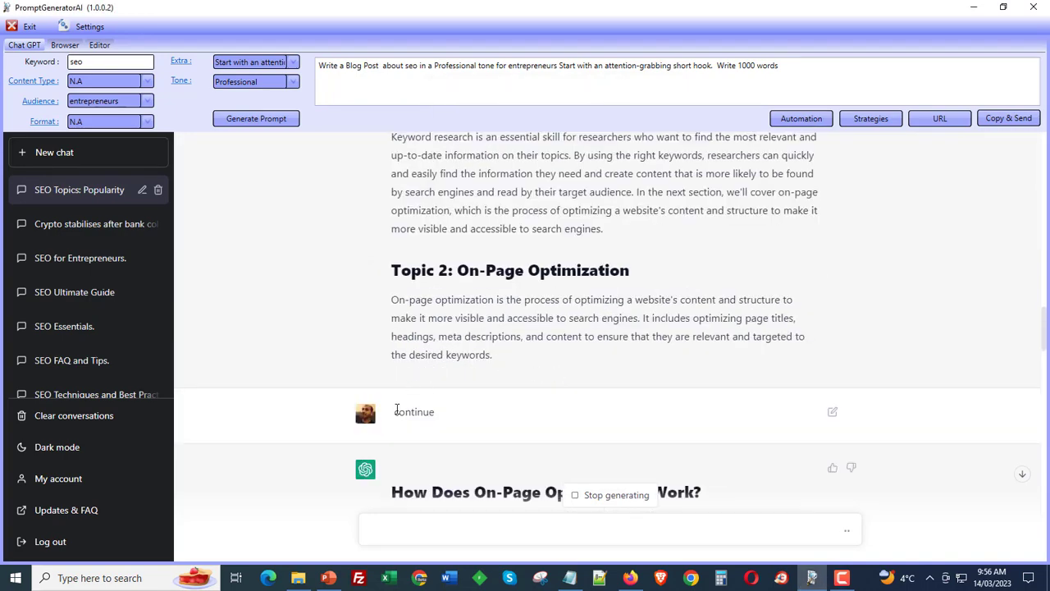
# - Scroll to the end of the ongoing response and stop its generation
pyautogui.scroll(-20, 468, 415)
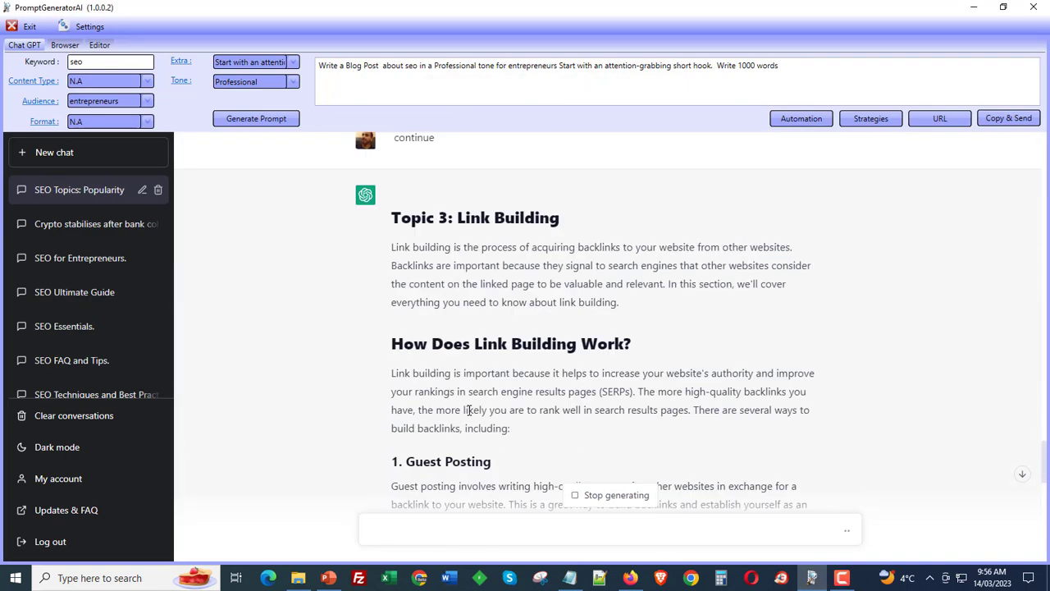
pyautogui.scroll(-3, 468, 415)
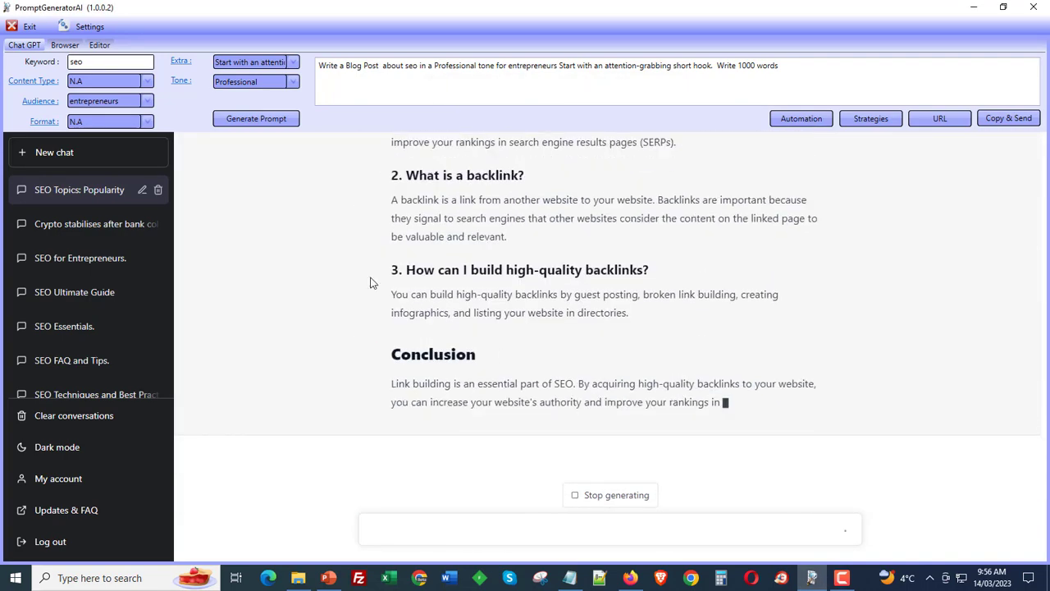
pyautogui.click(597, 492)
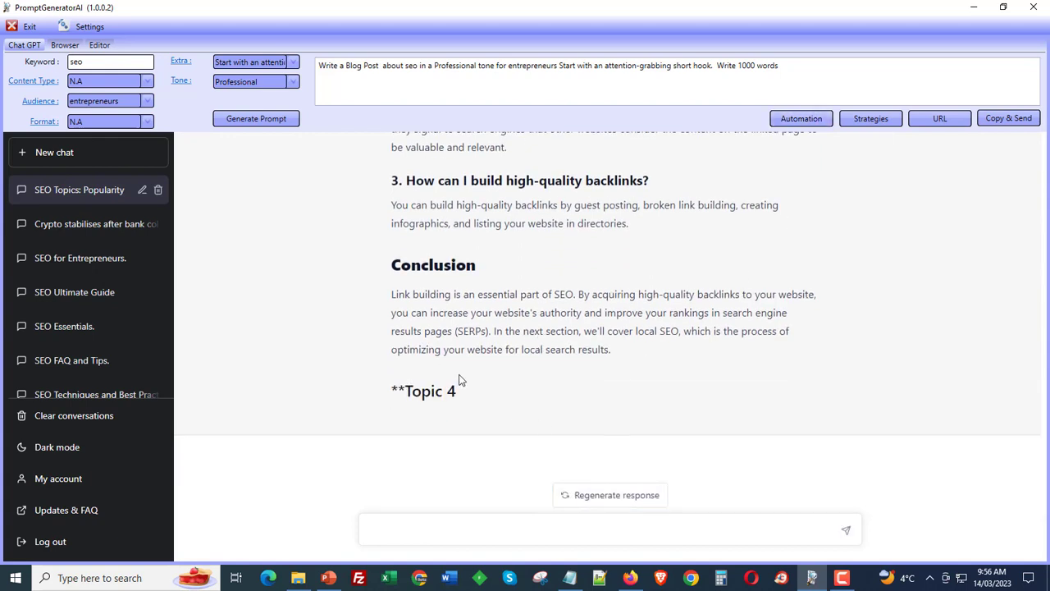
# - Check the Automation dialog again and review the last generated section
pyautogui.click(796, 121)
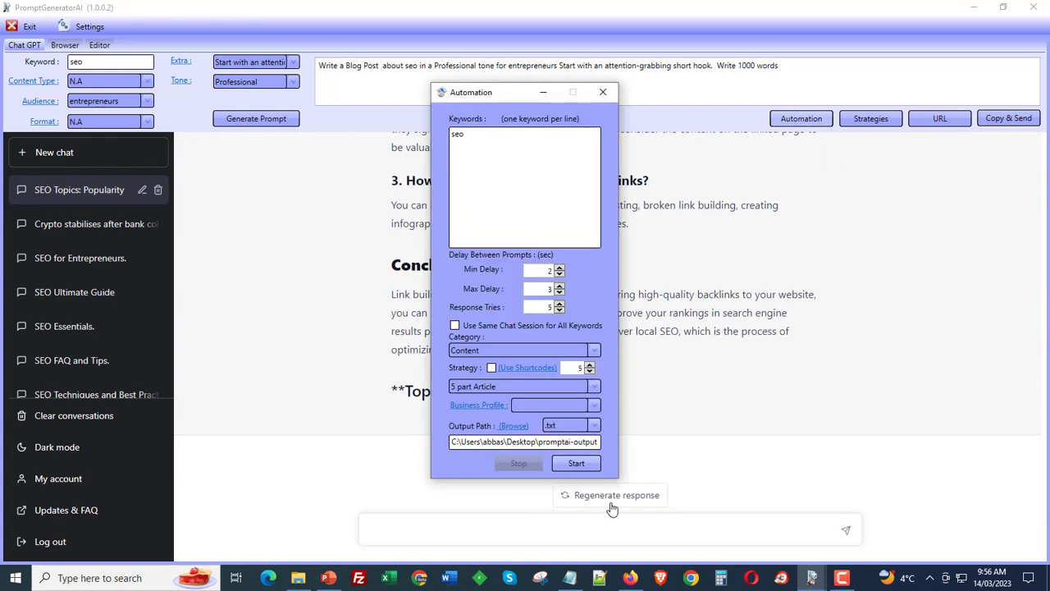
pyautogui.click(603, 93)
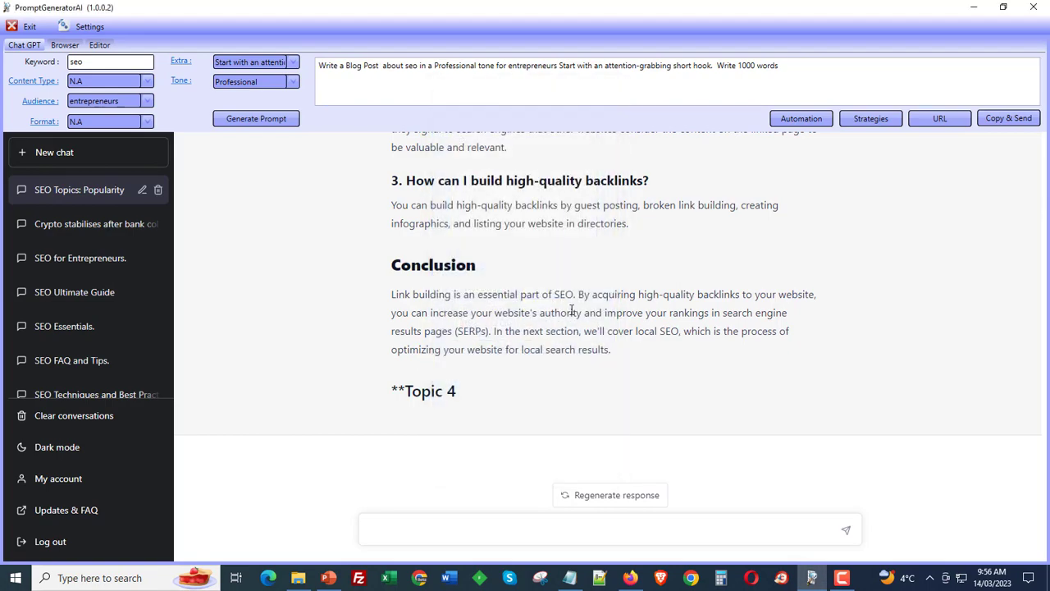
pyautogui.scroll(15, 483, 353)
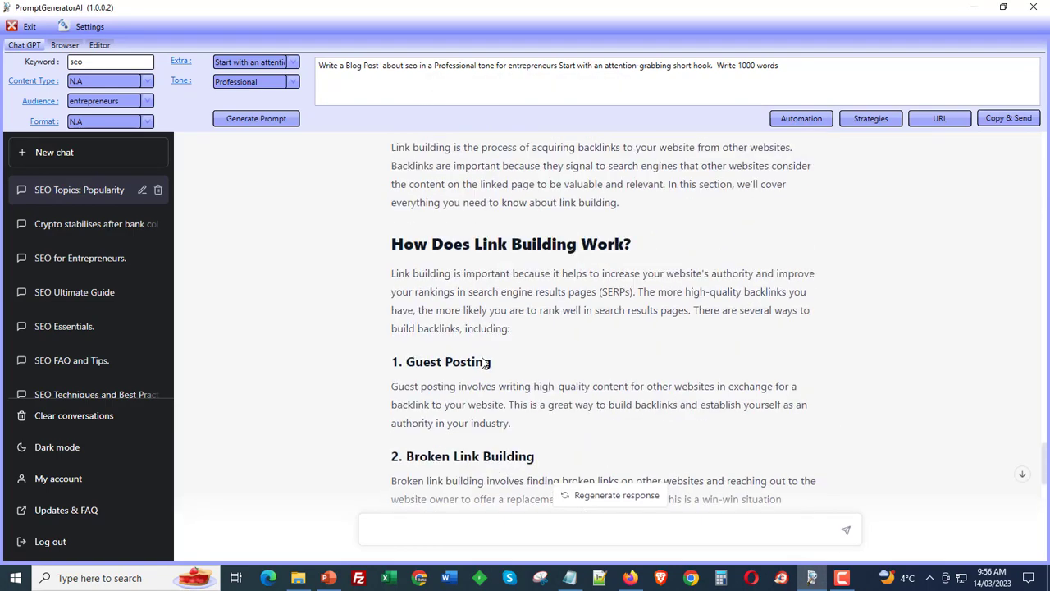
pyautogui.scroll(-15, 482, 363)
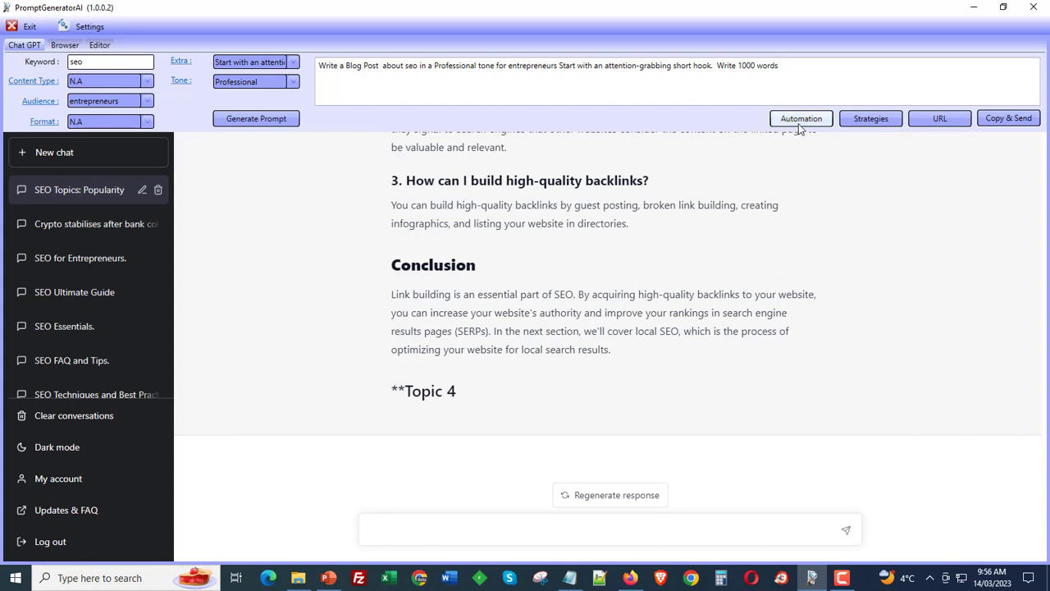
# - Open the Content category's Article from outline strategy in Strategy Management, read both its prompts, and close it
pyautogui.click(872, 120)
pyautogui.click(442, 134)
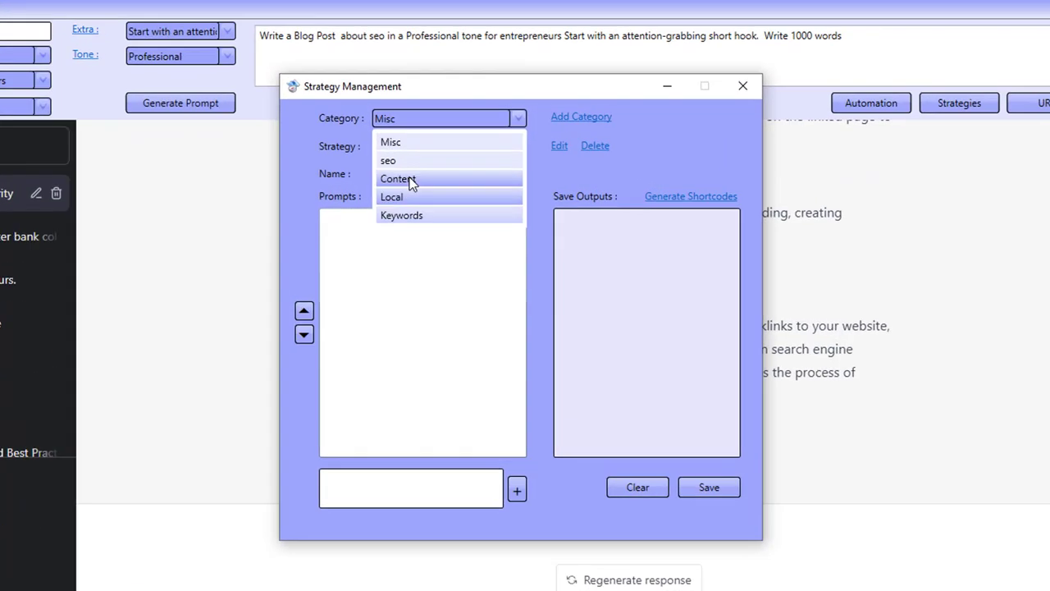
pyautogui.click(411, 179)
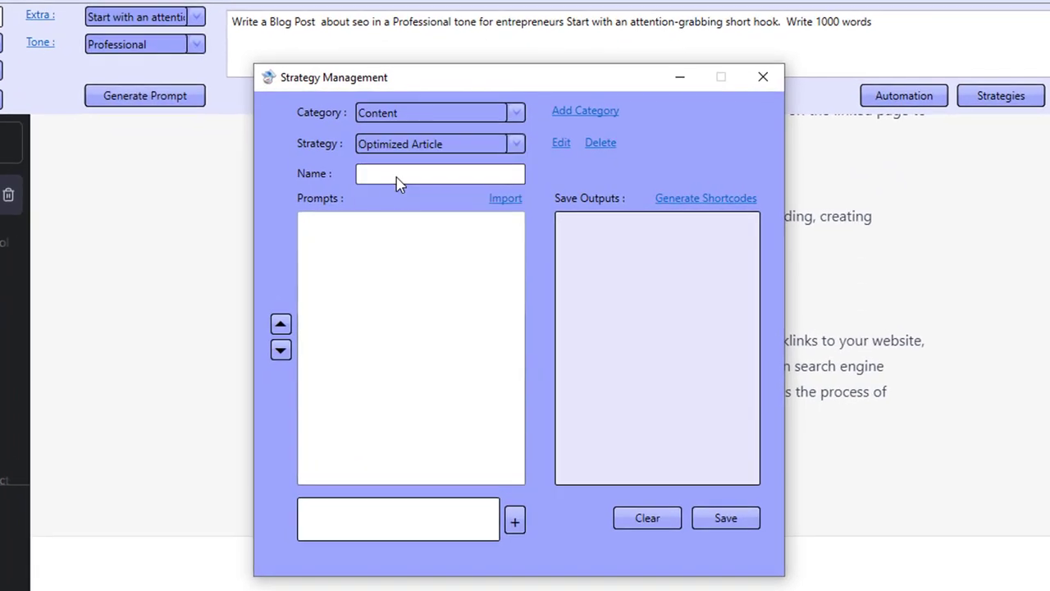
pyautogui.click(415, 149)
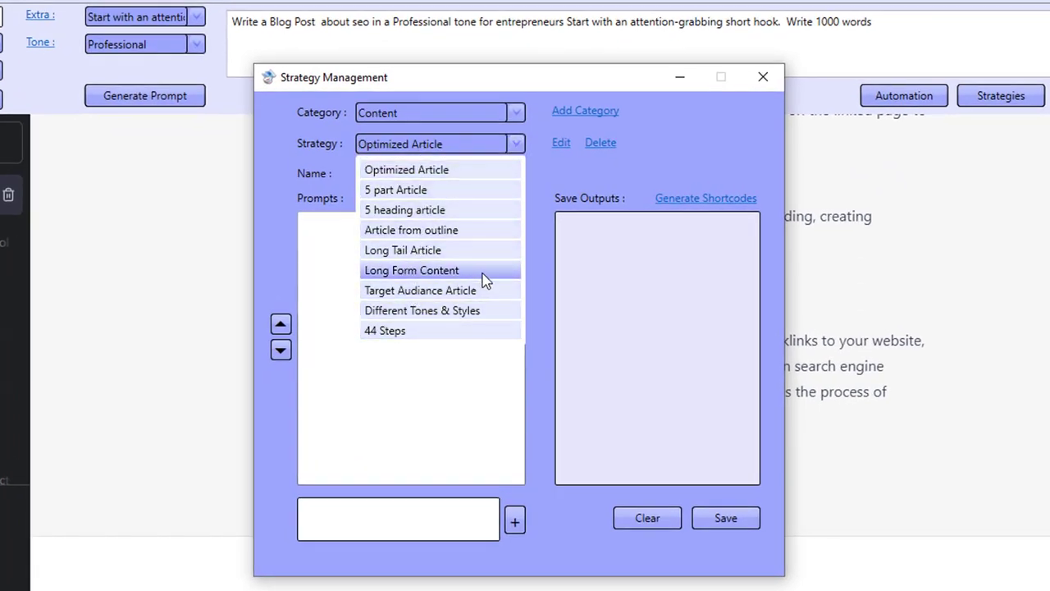
pyautogui.click(437, 234)
pyautogui.click(560, 145)
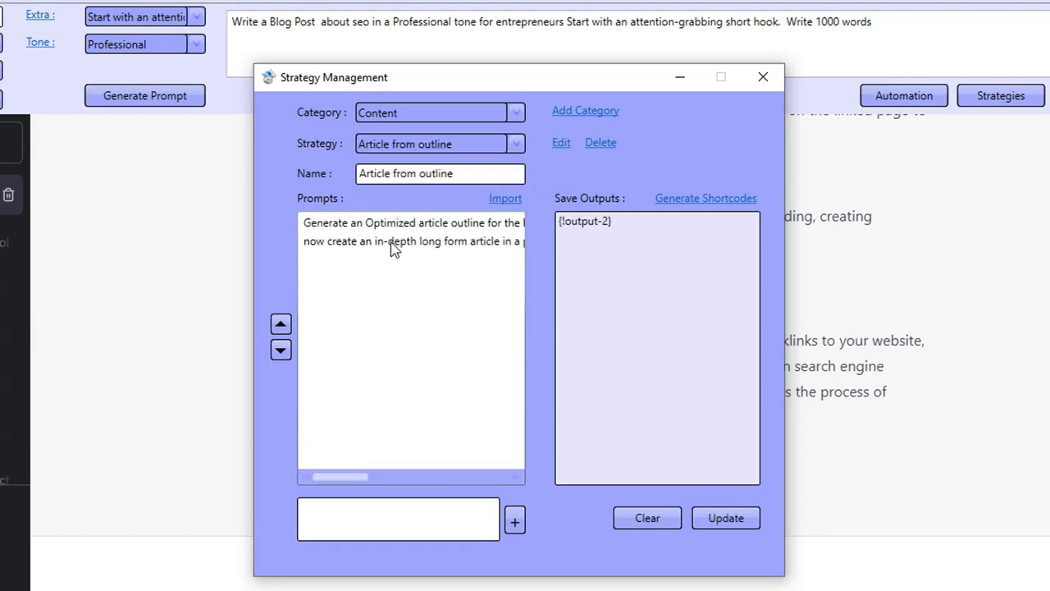
pyautogui.doubleClick(389, 229)
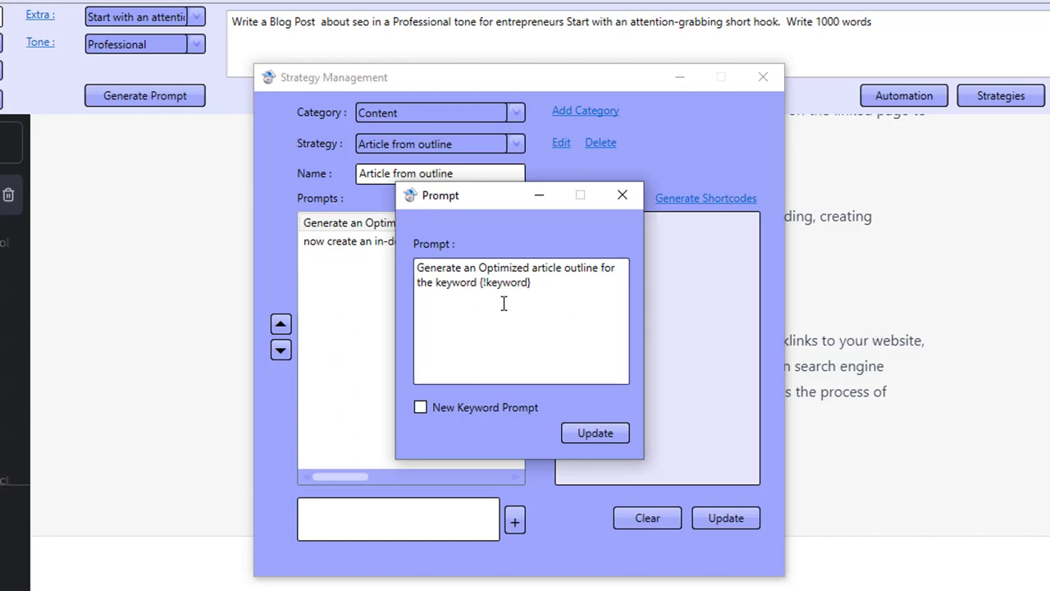
pyautogui.click(623, 197)
pyautogui.doubleClick(344, 243)
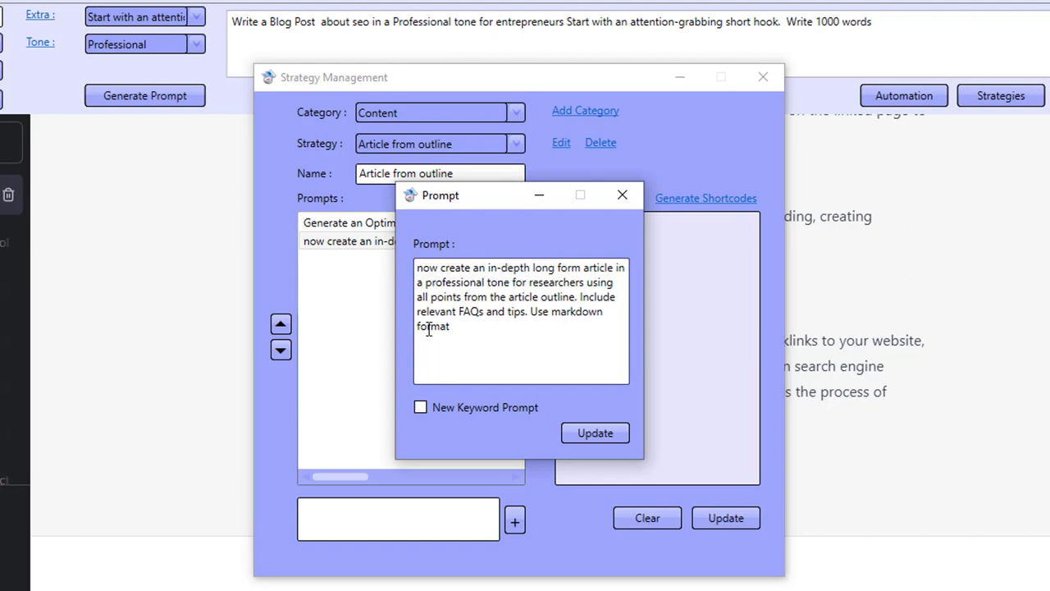
pyautogui.click(623, 197)
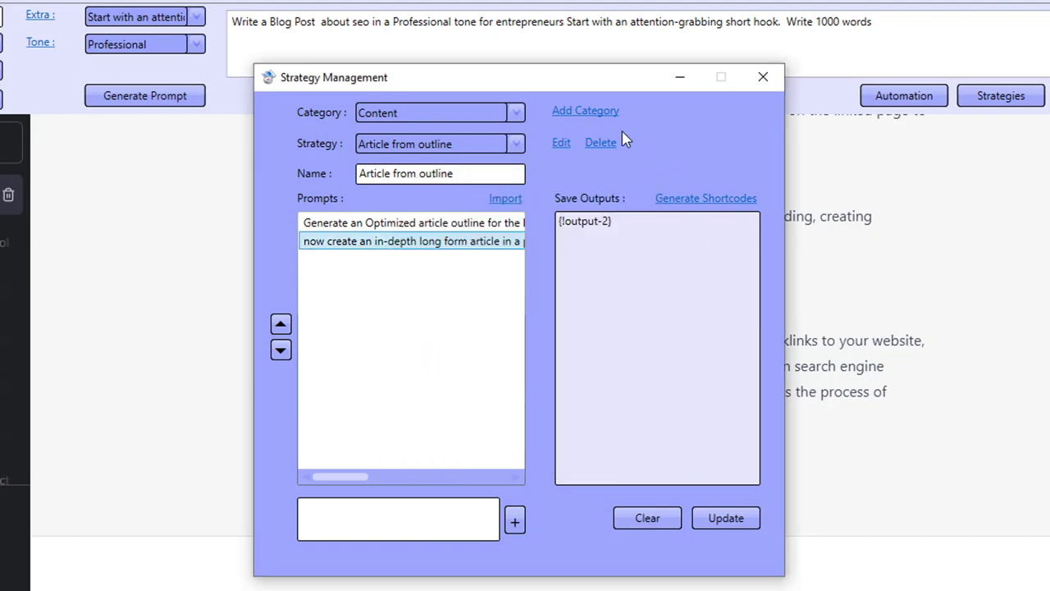
pyautogui.click(764, 78)
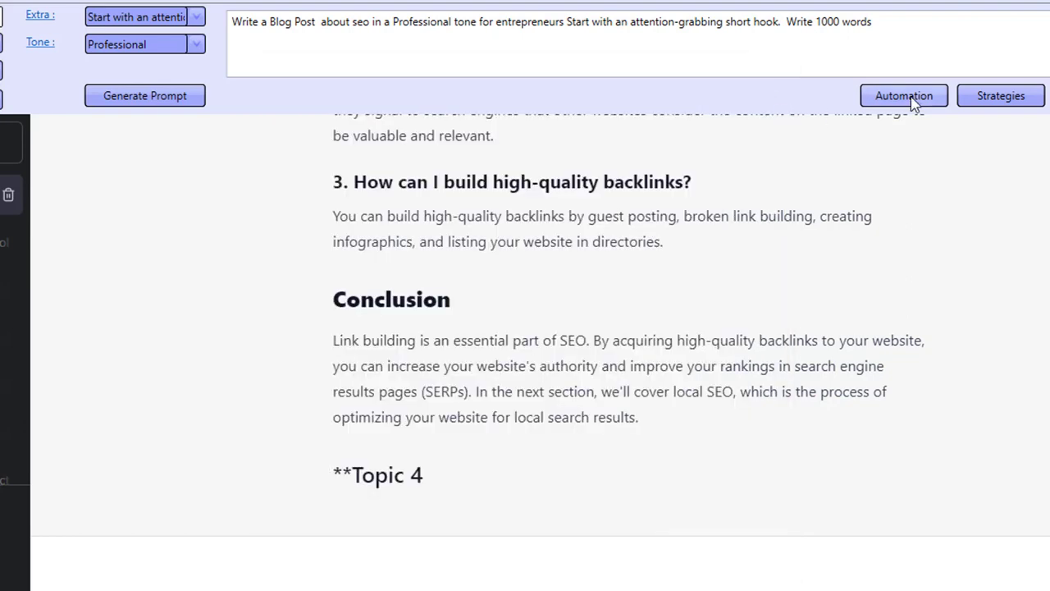
# - Open Automation, switch the strategy to Article from outline, and start the run
pyautogui.click(903, 96)
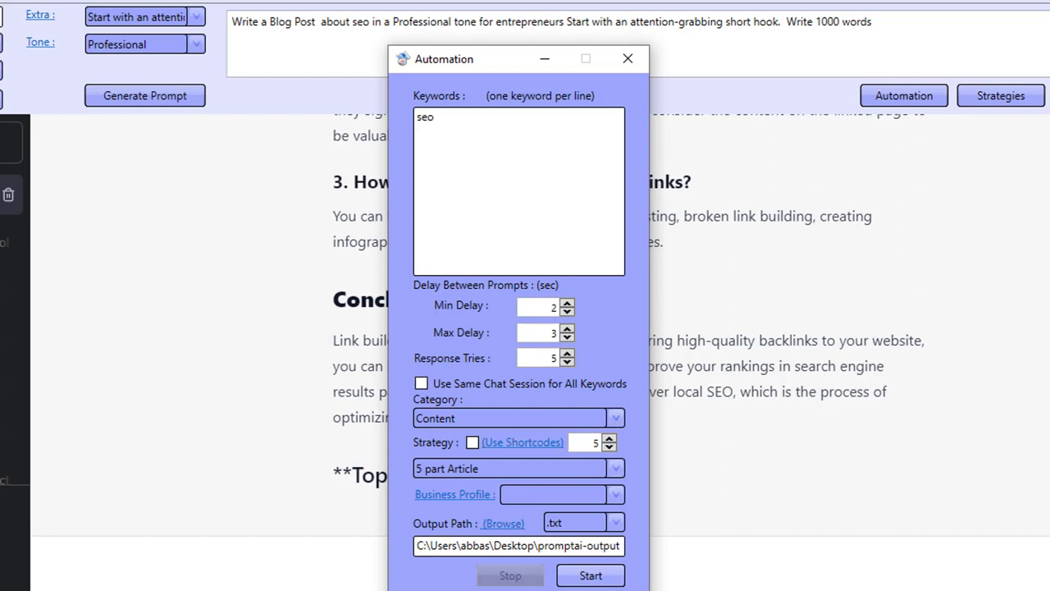
pyautogui.click(497, 470)
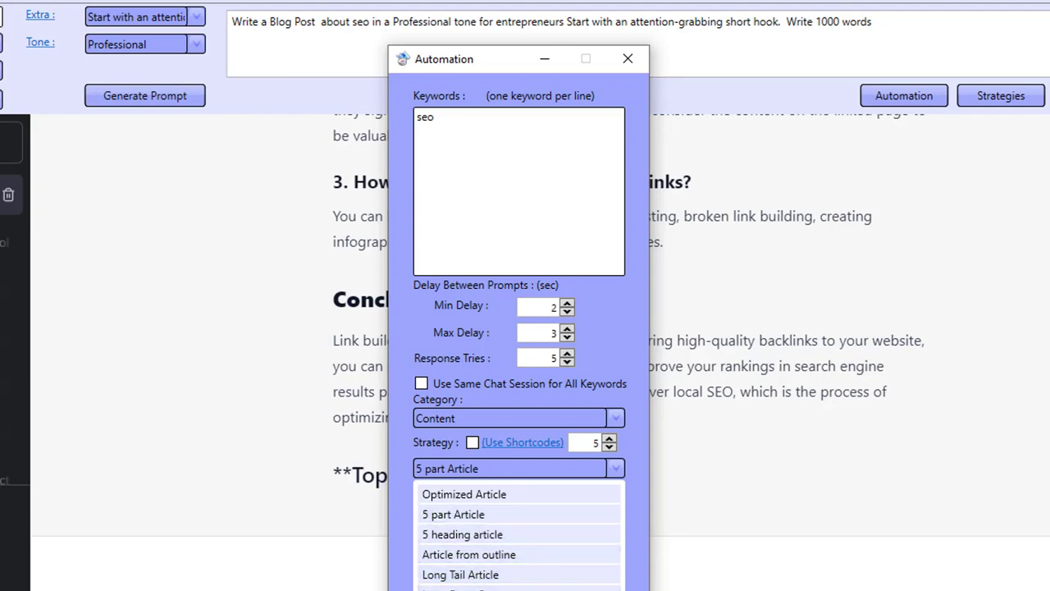
pyautogui.click(481, 556)
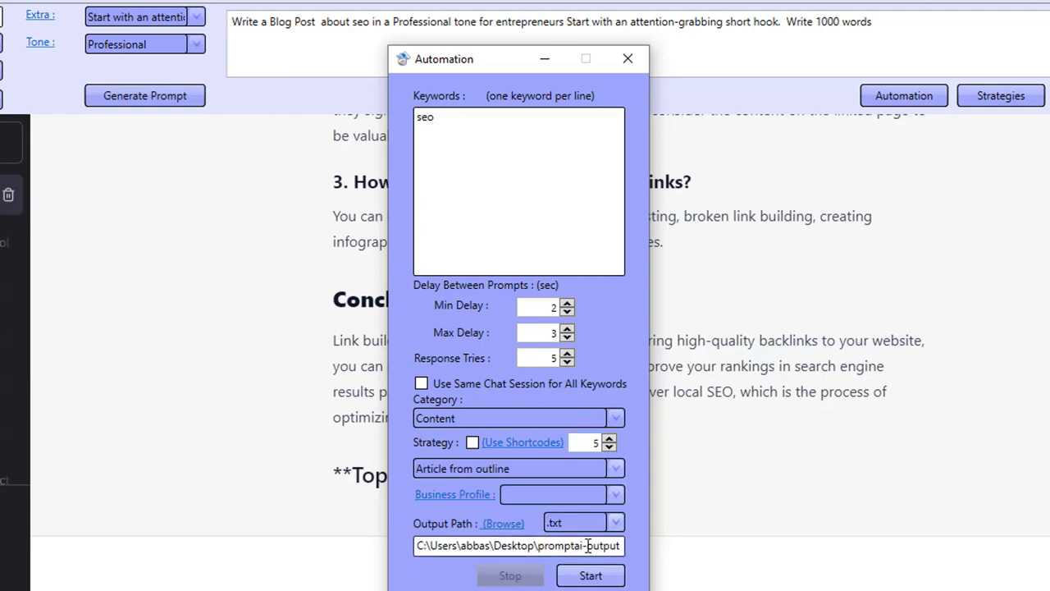
pyautogui.click(588, 559)
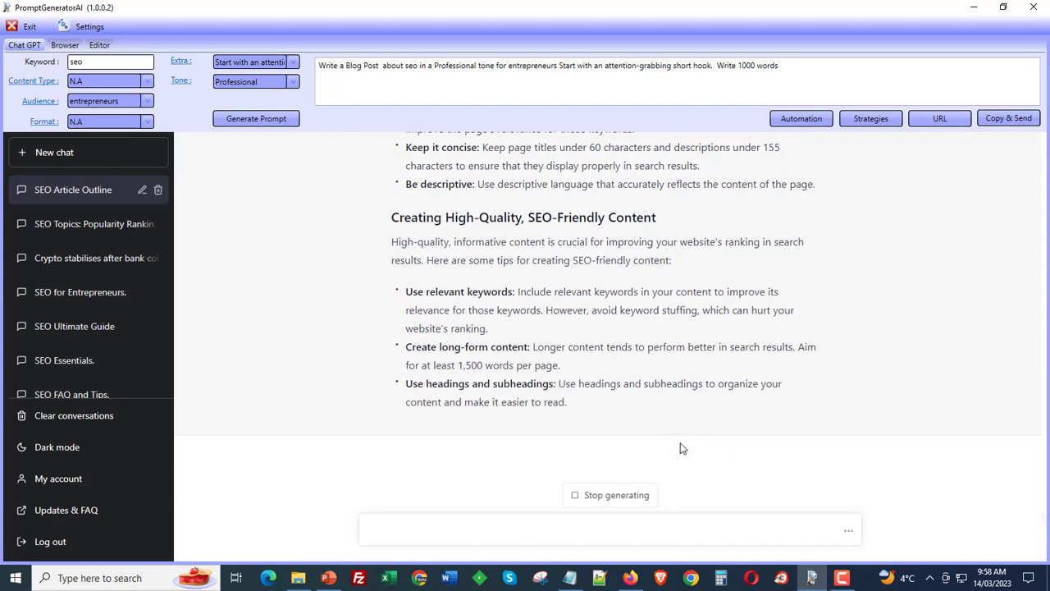
# - Close the main window to the system tray while automation runs, then restore it from the tray icon
pyautogui.click(1033, 8)
pyautogui.click(630, 342)
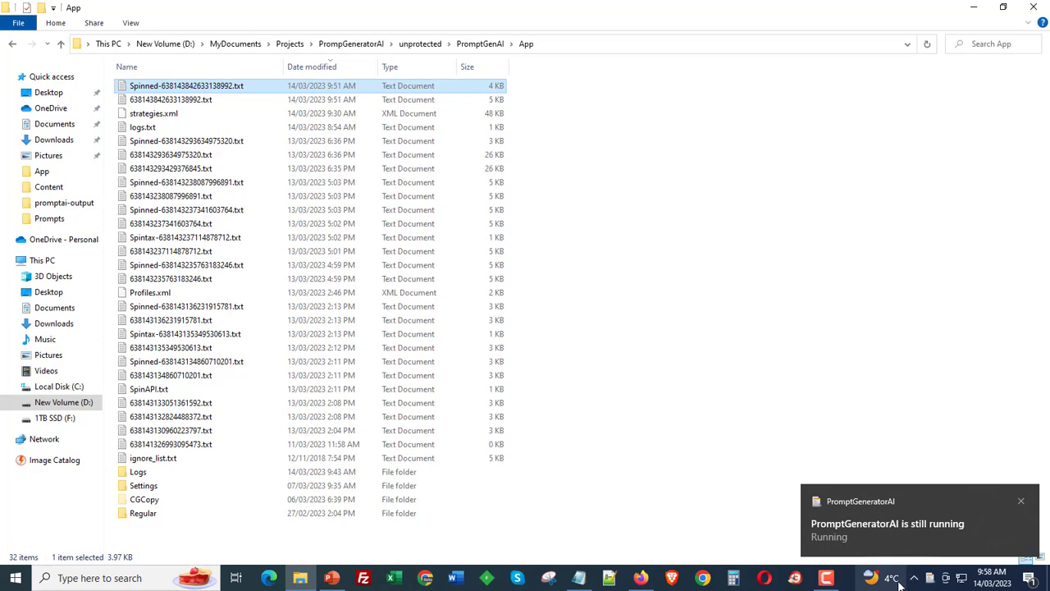
pyautogui.click(1020, 500)
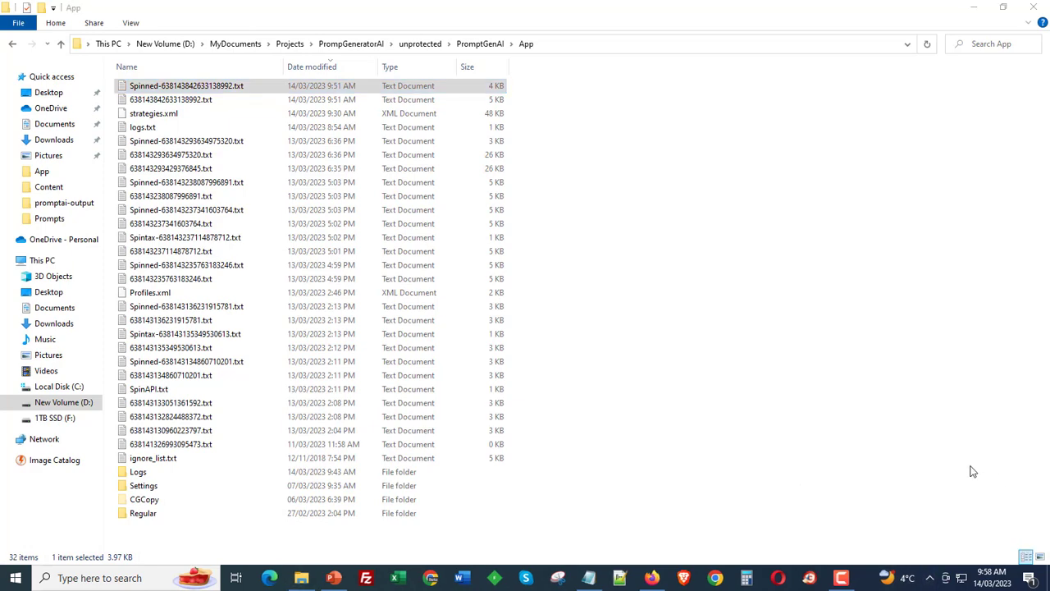
pyautogui.click(930, 578)
pyautogui.rightClick(929, 552)
pyautogui.click(930, 531)
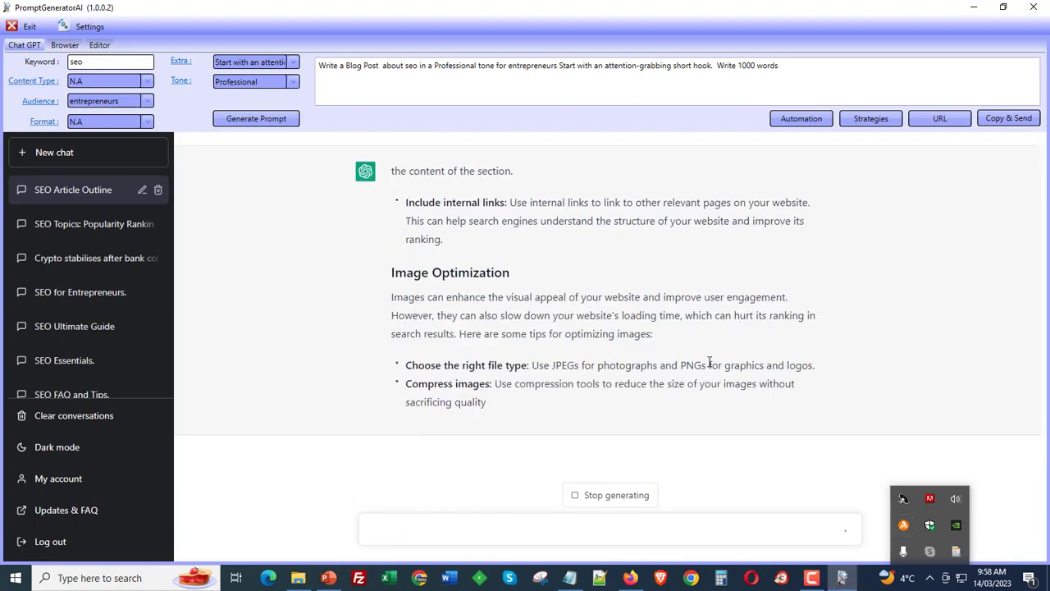
# - Follow the generated outline-based article, switching to the browser and back, and check the Automation dialog
pyautogui.click(933, 370)
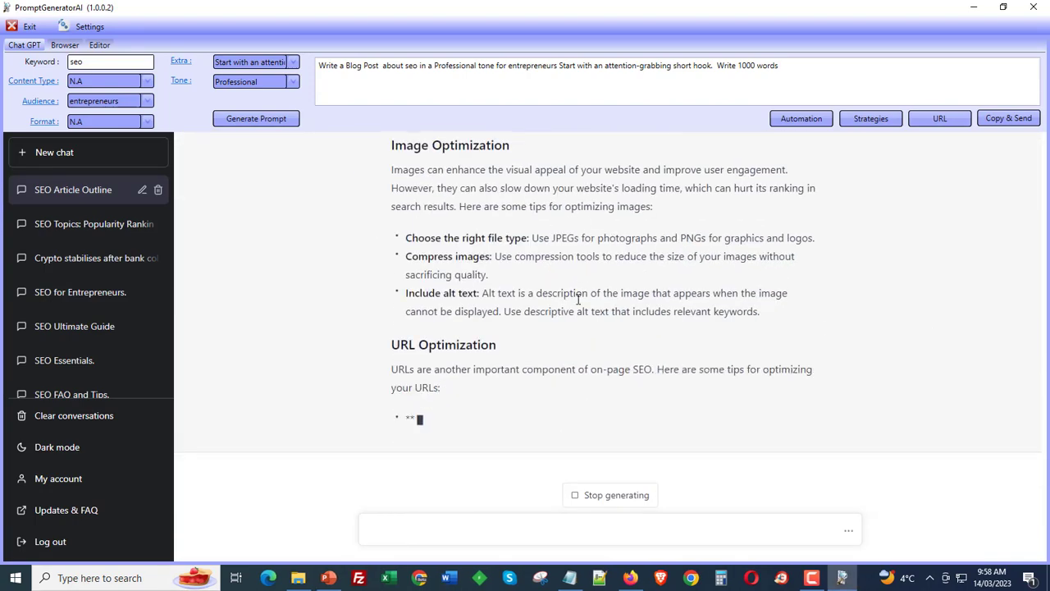
pyautogui.scroll(7, 493, 275)
pyautogui.scroll(-7, 712, 415)
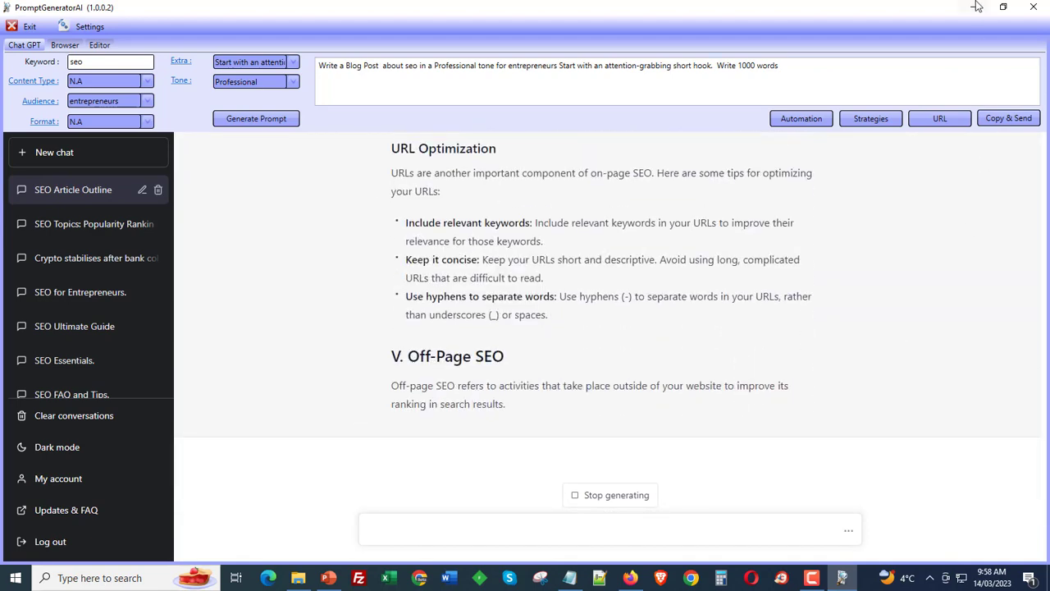
pyautogui.click(631, 578)
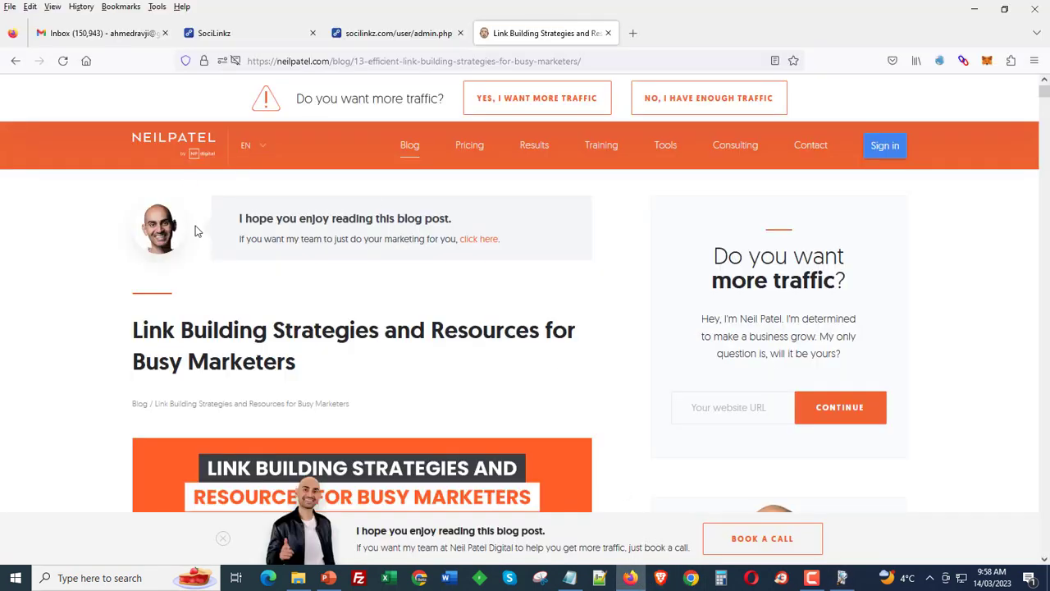
pyautogui.click(641, 581)
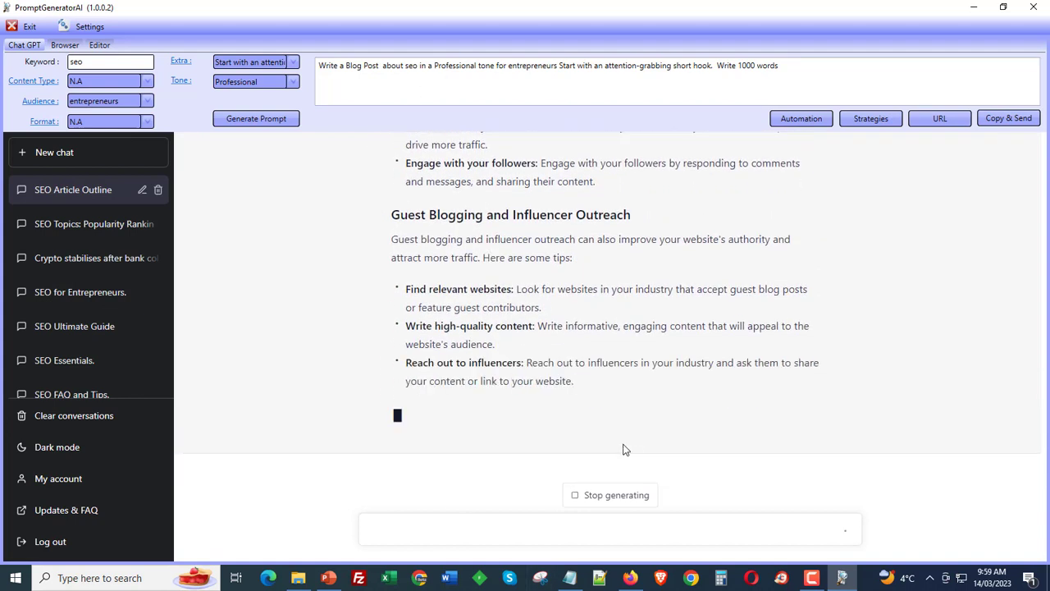
pyautogui.click(822, 124)
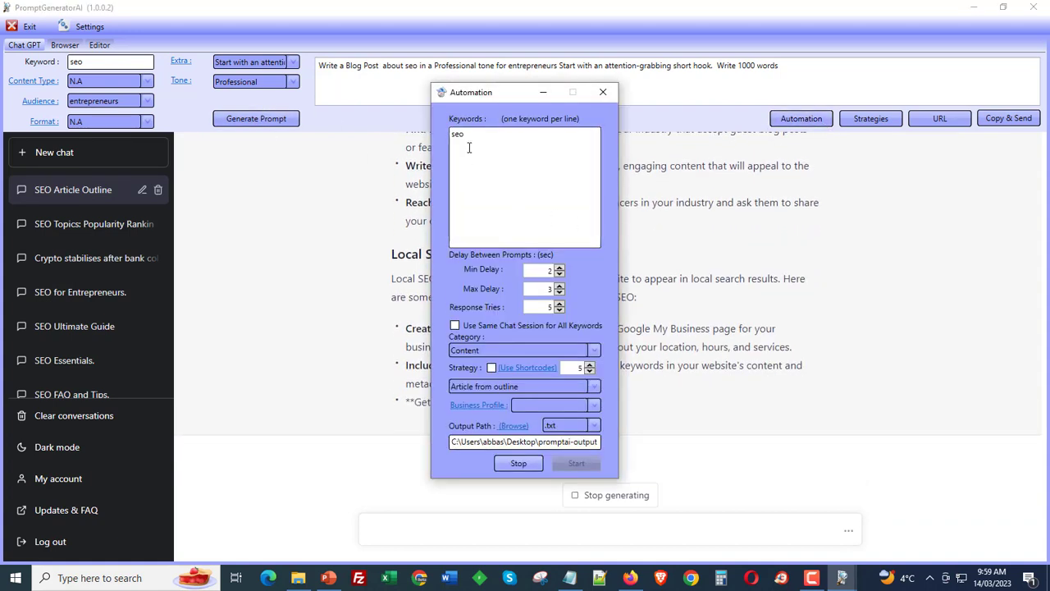
# - Close the Automation dialog, follow the outline-based article as it generates, and dismiss the completion message
pyautogui.click(608, 92)
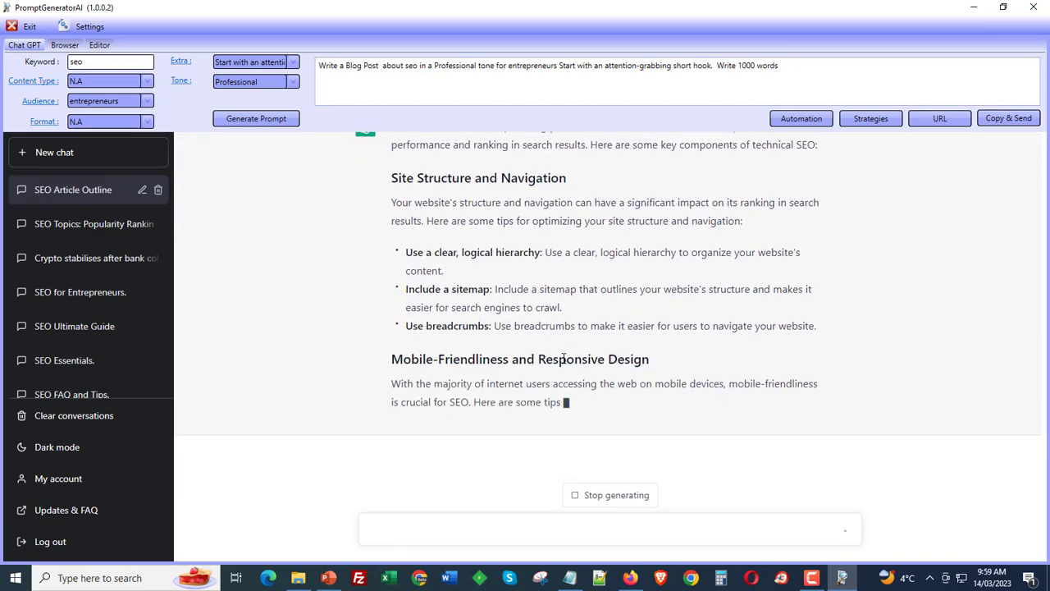
pyautogui.scroll(3, 563, 359)
pyautogui.scroll(-4, 563, 359)
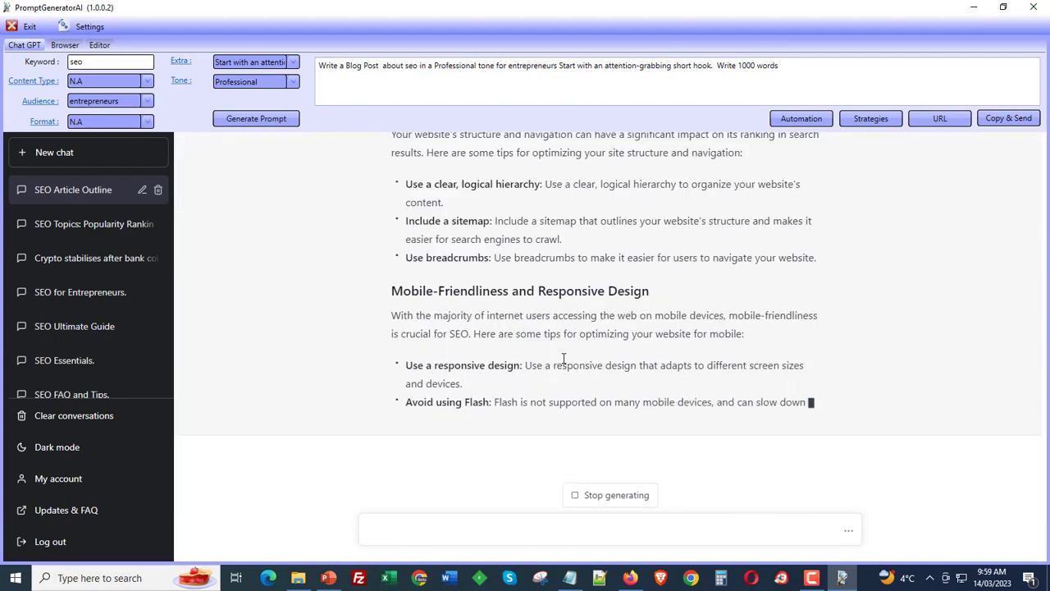
pyautogui.scroll(8, 563, 359)
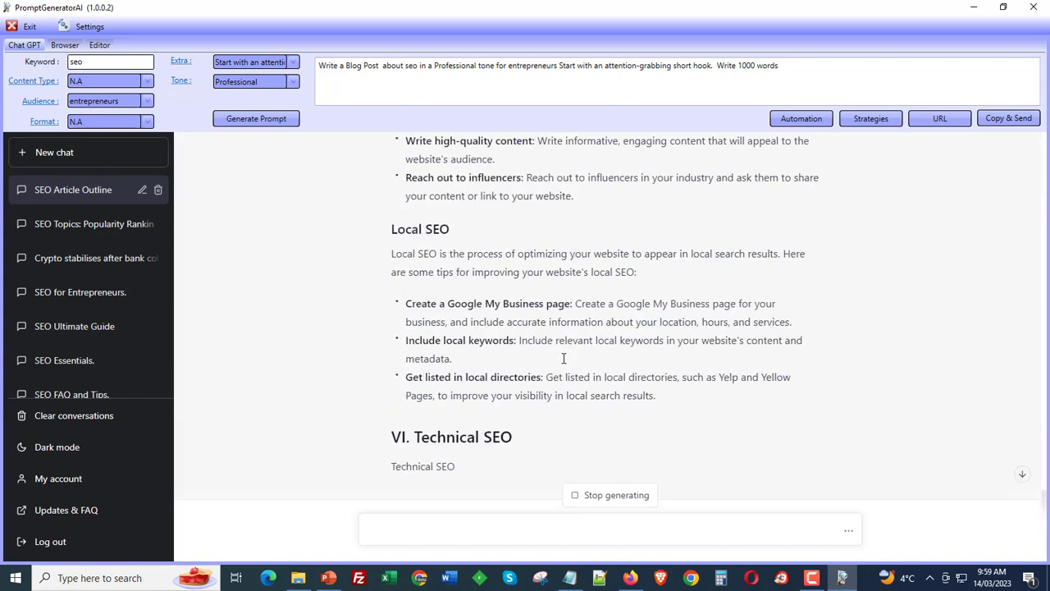
pyautogui.scroll(-10, 447, 405)
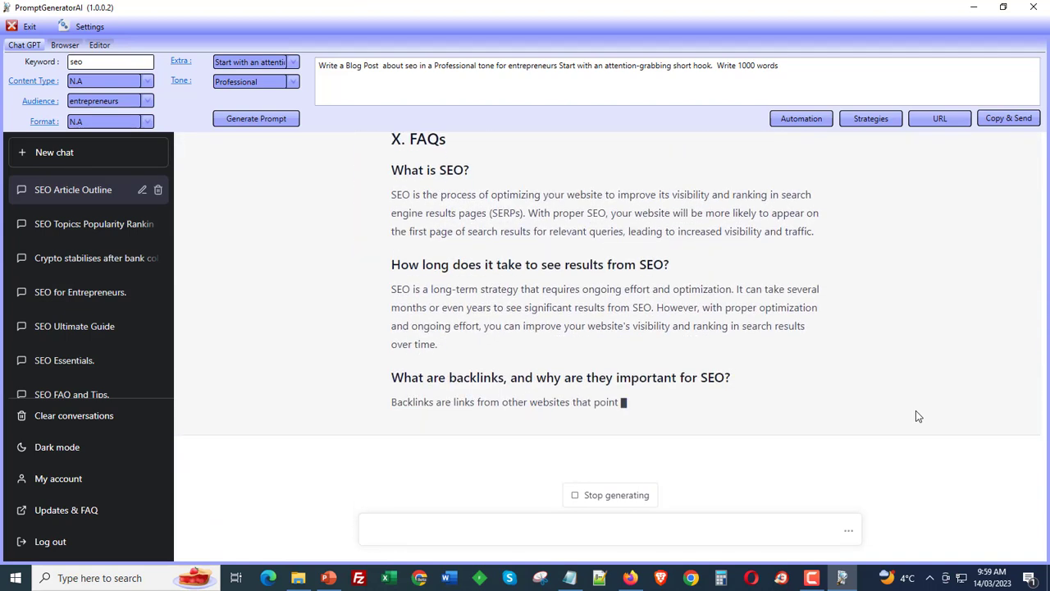
pyautogui.scroll(2, 919, 417)
pyautogui.scroll(3, 918, 417)
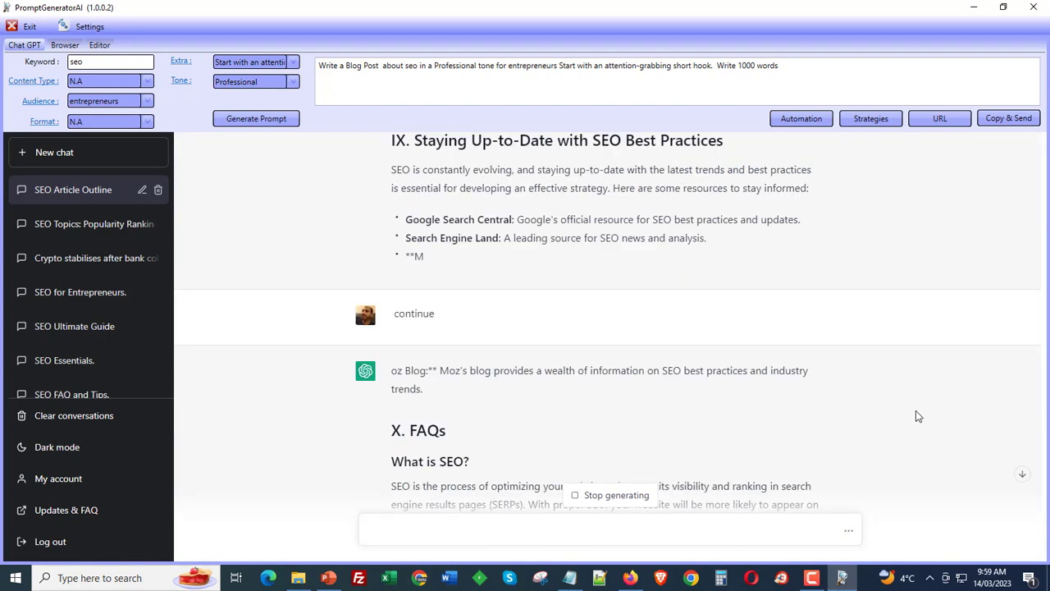
pyautogui.scroll(-5, 919, 417)
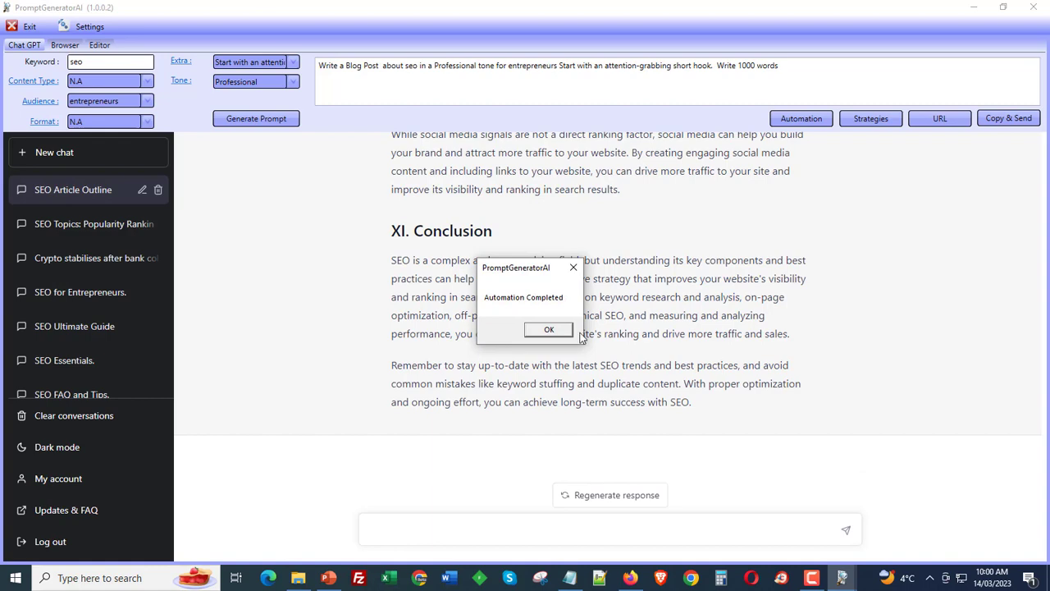
pyautogui.click(548, 330)
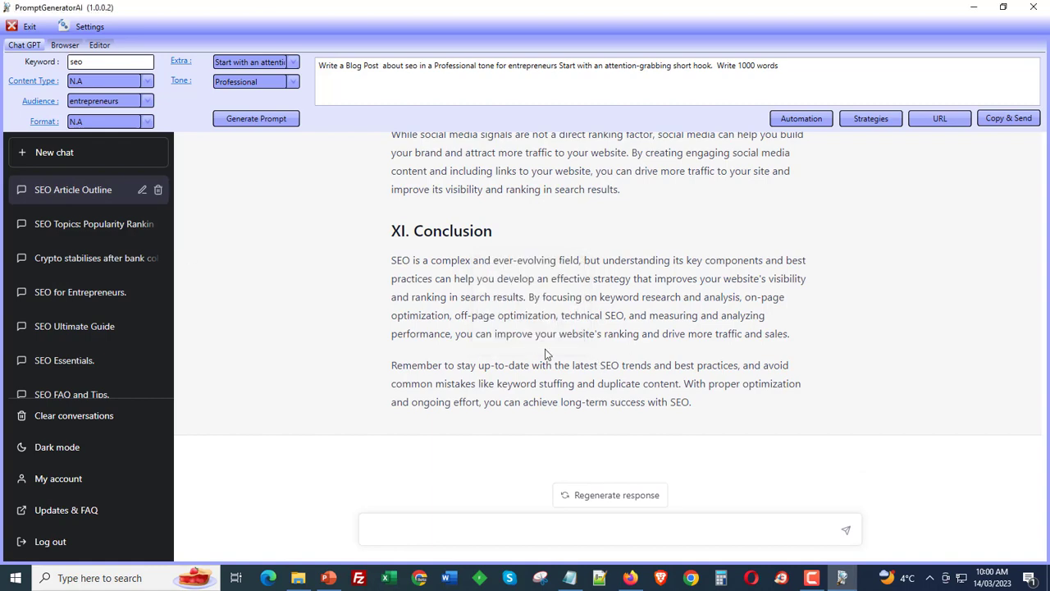
pyautogui.scroll(3, 572, 429)
pyautogui.scroll(-3, 571, 429)
# - Switch to the Editor and import the newest seo output text file from the promptai-output folder
pyautogui.click(99, 45)
pyautogui.click(896, 72)
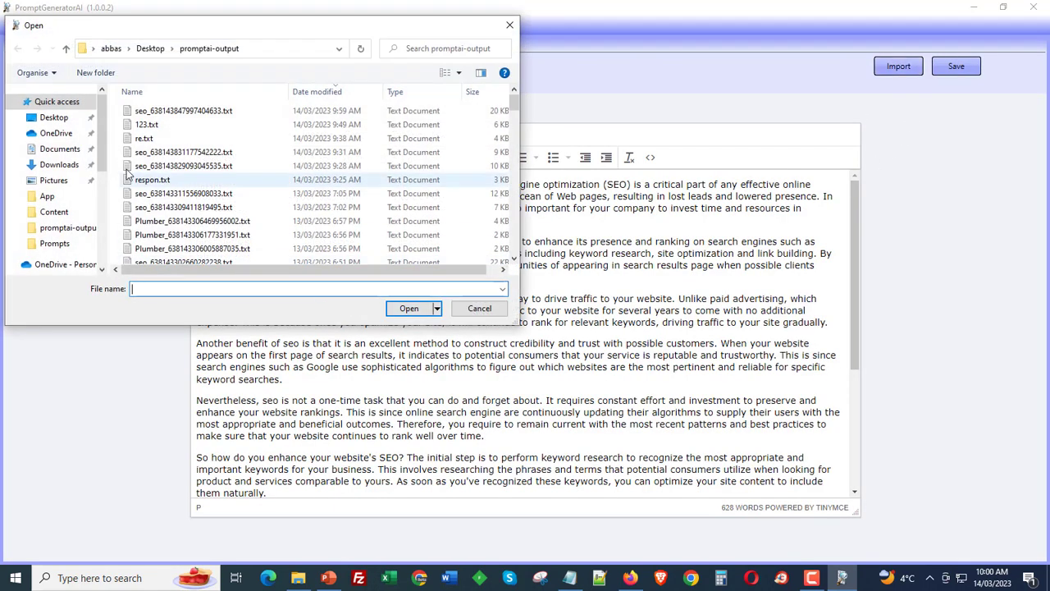
pyautogui.click(150, 112)
pyautogui.doubleClick(148, 110)
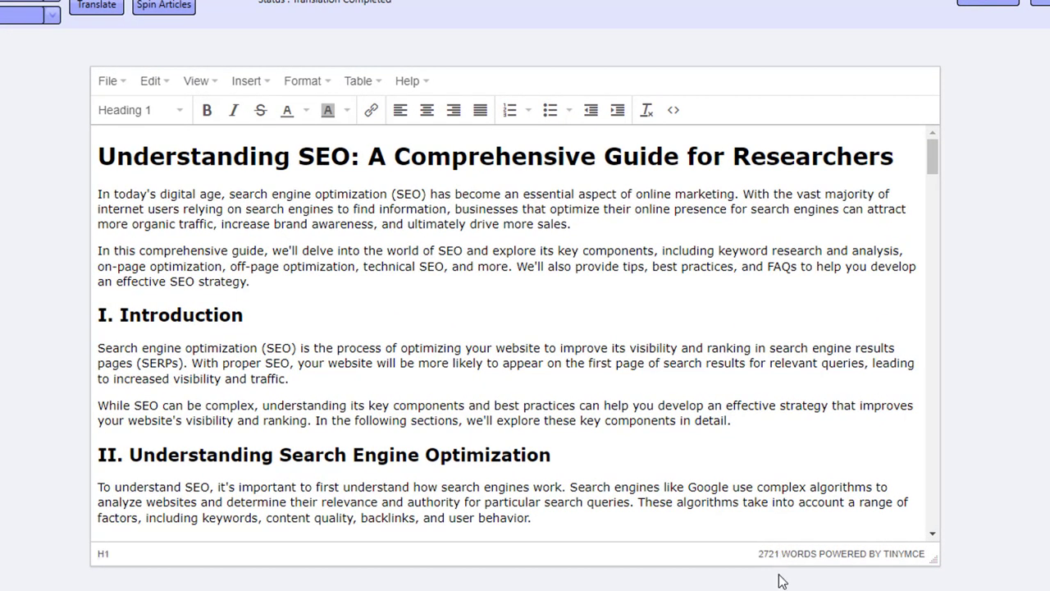
# - Review the imported article and the chat conversation's outline, prompt and article sections
pyautogui.scroll(-15, 681, 468)
pyautogui.scroll(15, 681, 468)
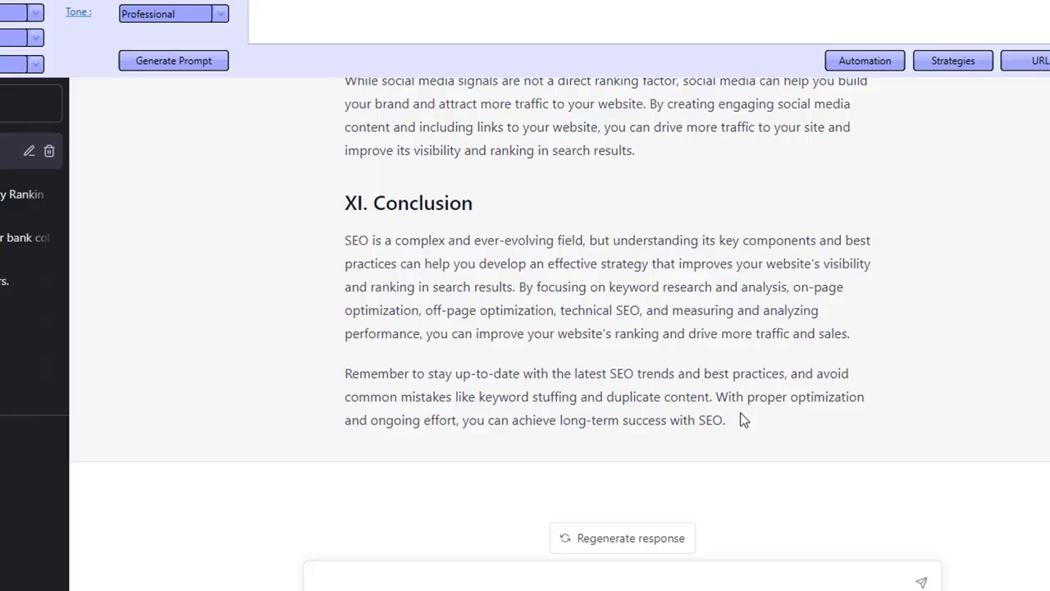
pyautogui.scroll(15, 743, 420)
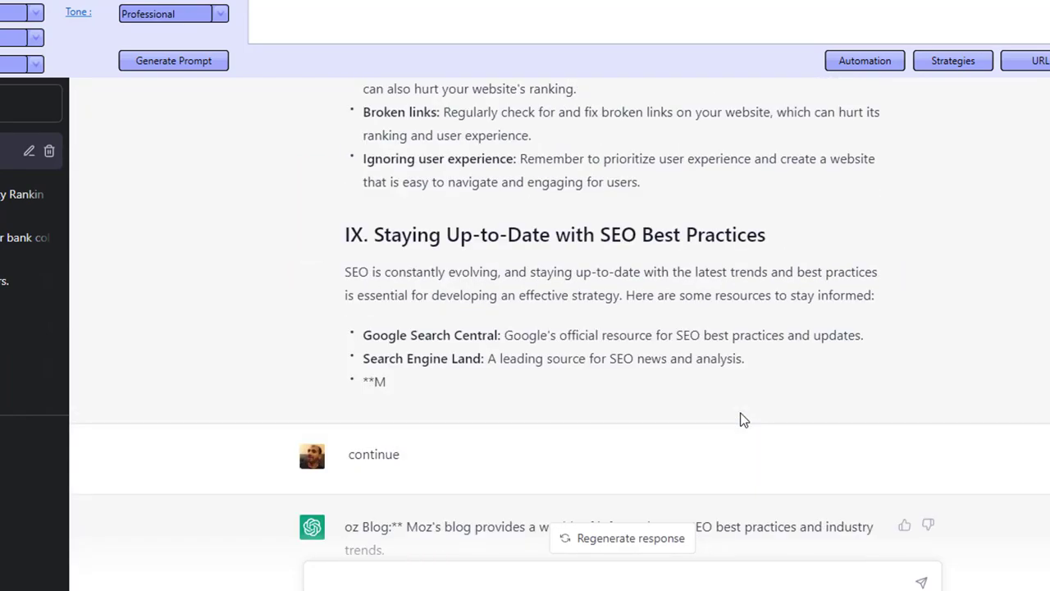
pyautogui.scroll(-5, 743, 420)
pyautogui.scroll(2, 632, 312)
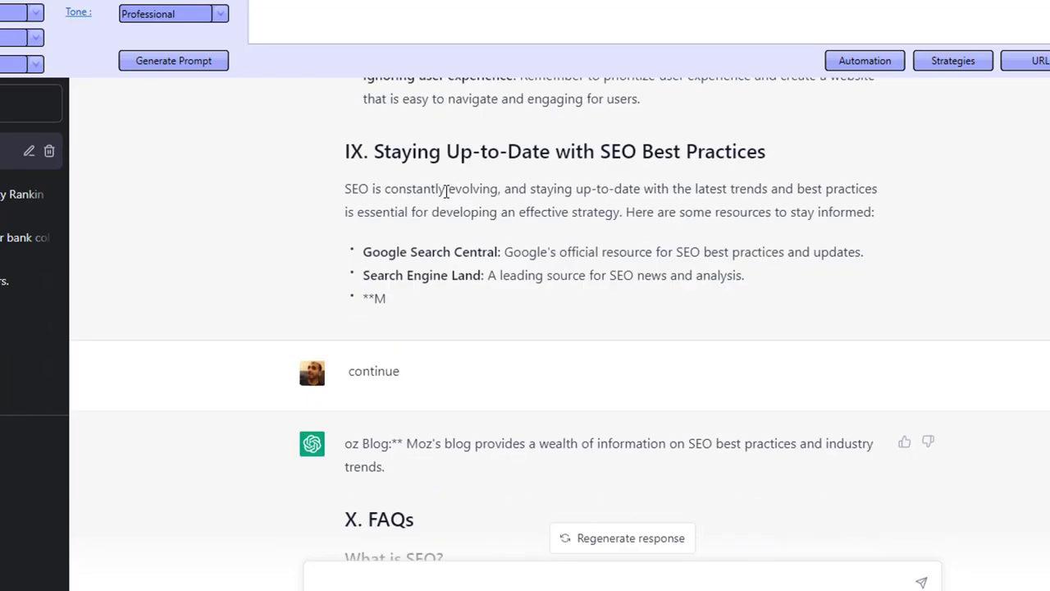
pyautogui.moveTo(441, 190); pyautogui.dragTo(517, 281)
pyautogui.click(404, 375)
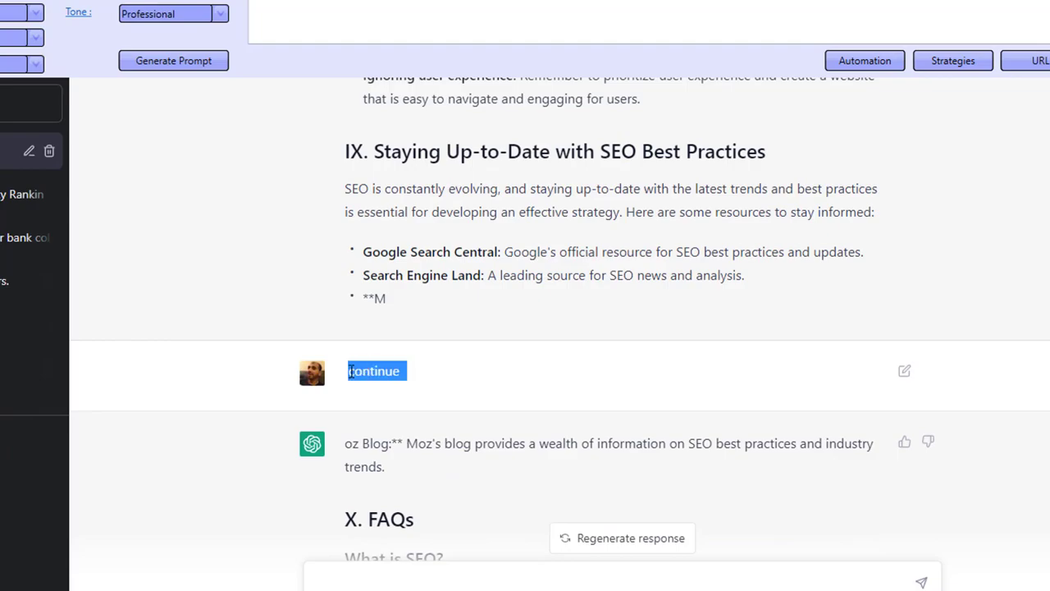
pyautogui.scroll(15, 421, 435)
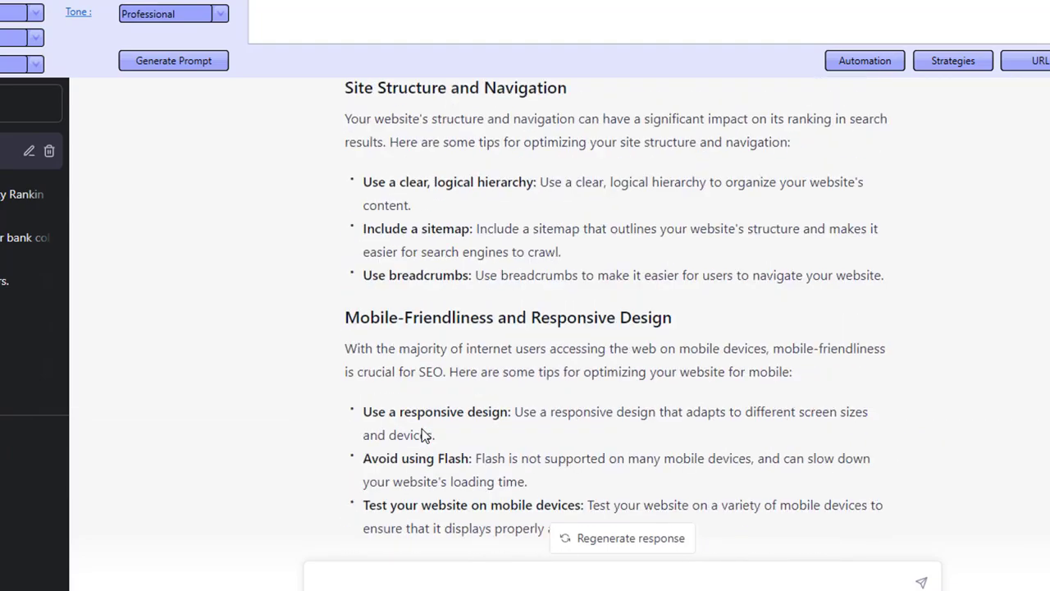
pyautogui.scroll(15, 422, 428)
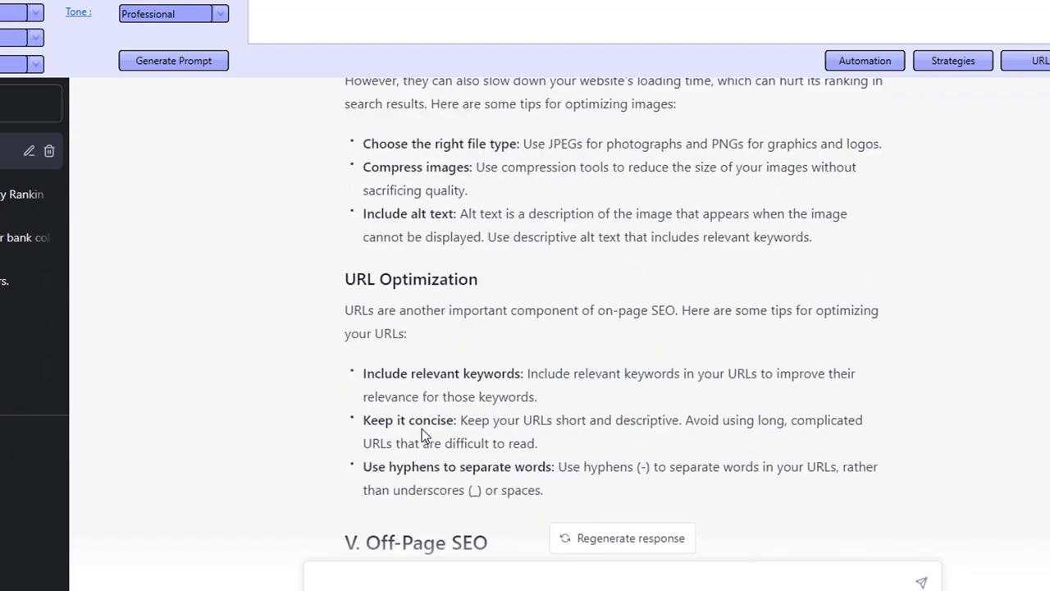
pyautogui.scroll(3, 422, 435)
pyautogui.scroll(12, 382, 490)
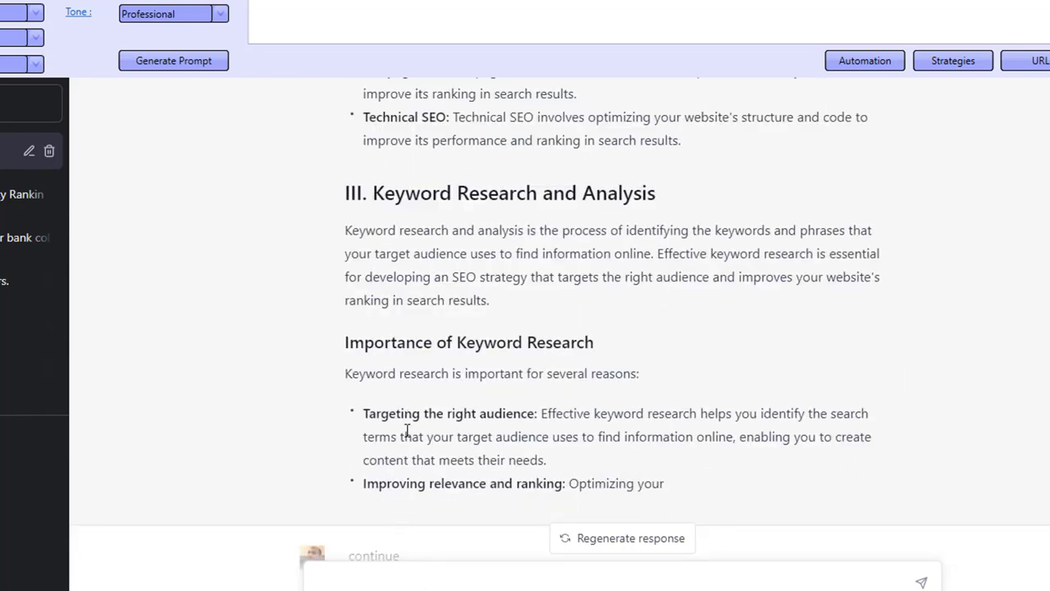
pyautogui.scroll(-2, 402, 468)
pyautogui.scroll(15, 480, 301)
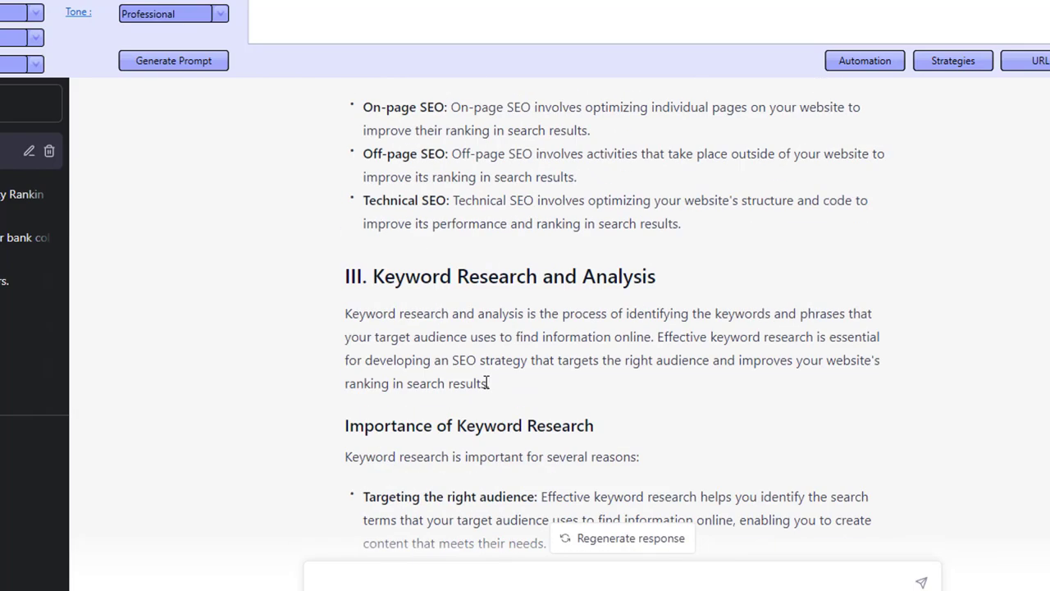
pyautogui.scroll(4, 477, 393)
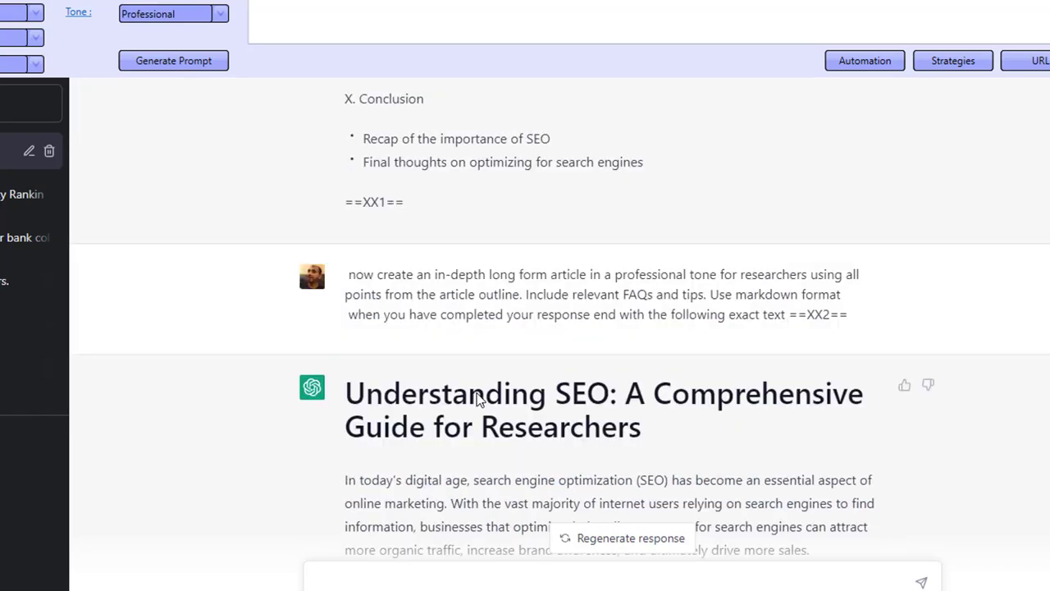
pyautogui.scroll(-18, 481, 394)
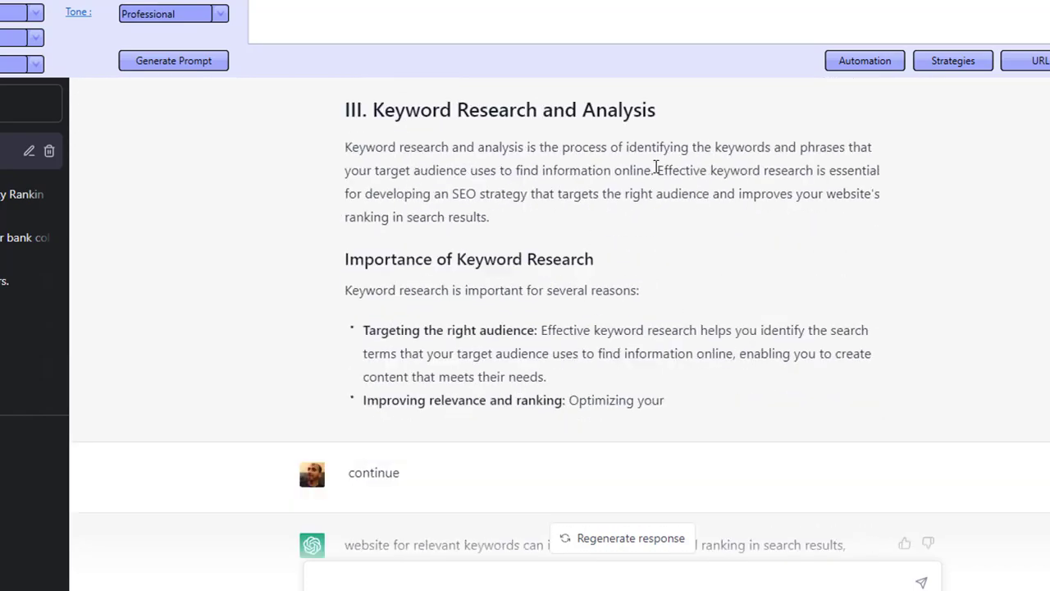
# - Reopen Automation, set the category to Keywords and the strategy to Keywords,categories & posts, and start the run
pyautogui.click(859, 64)
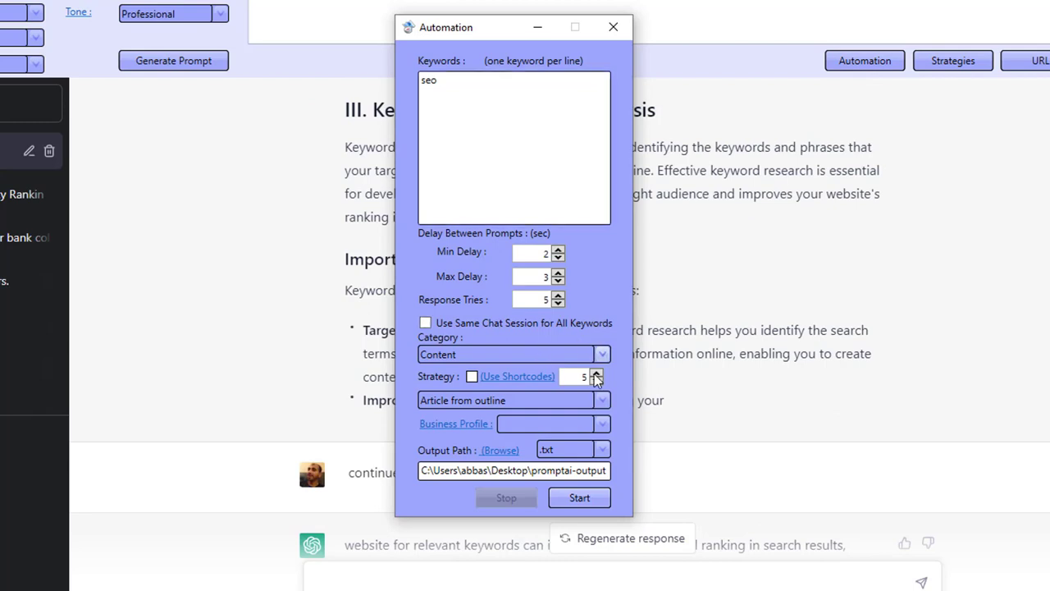
pyautogui.click(506, 354)
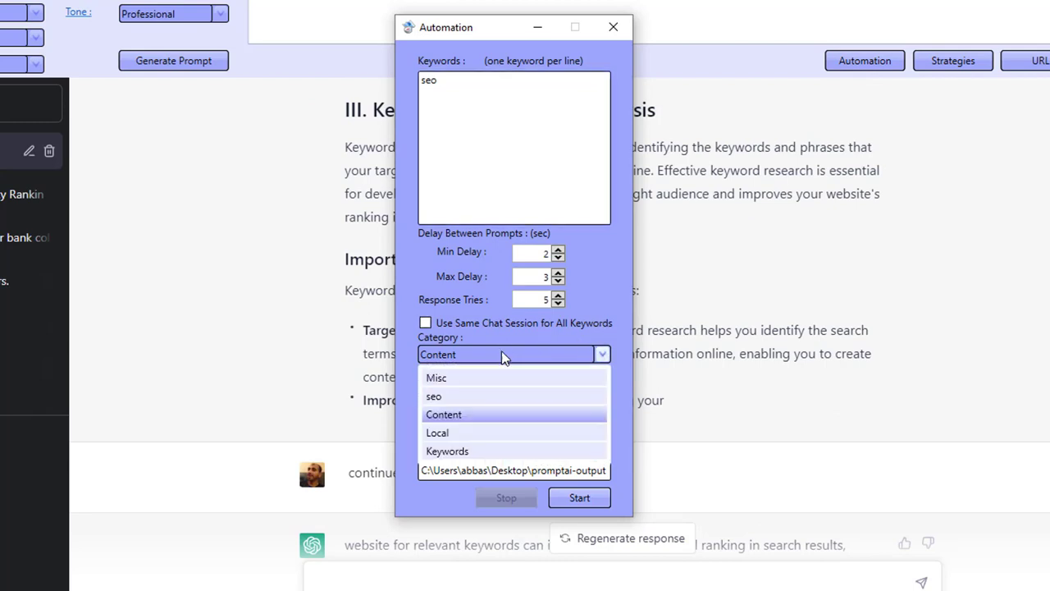
pyautogui.click(476, 452)
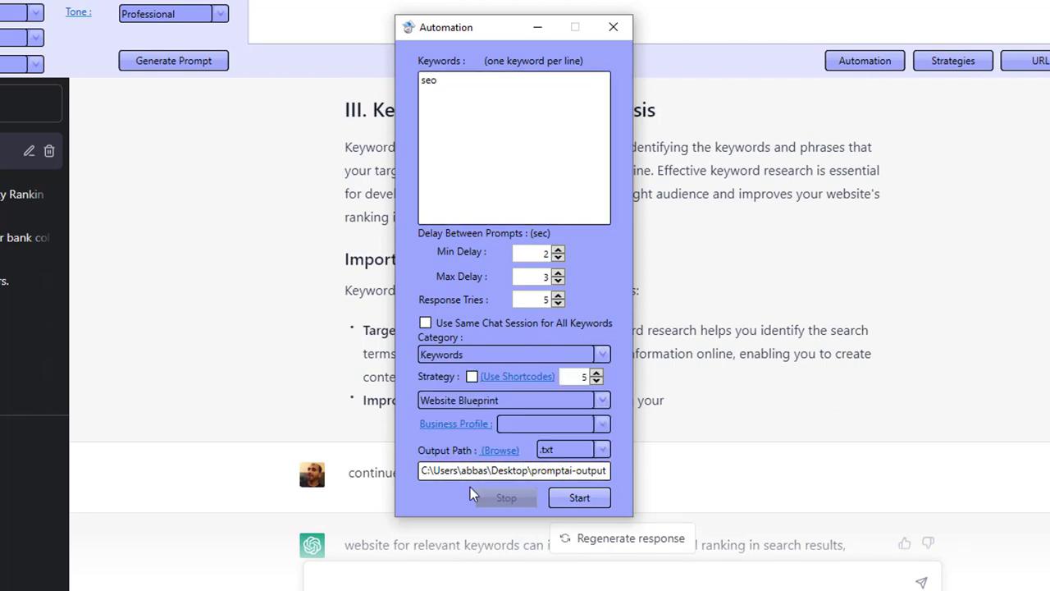
pyautogui.click(474, 402)
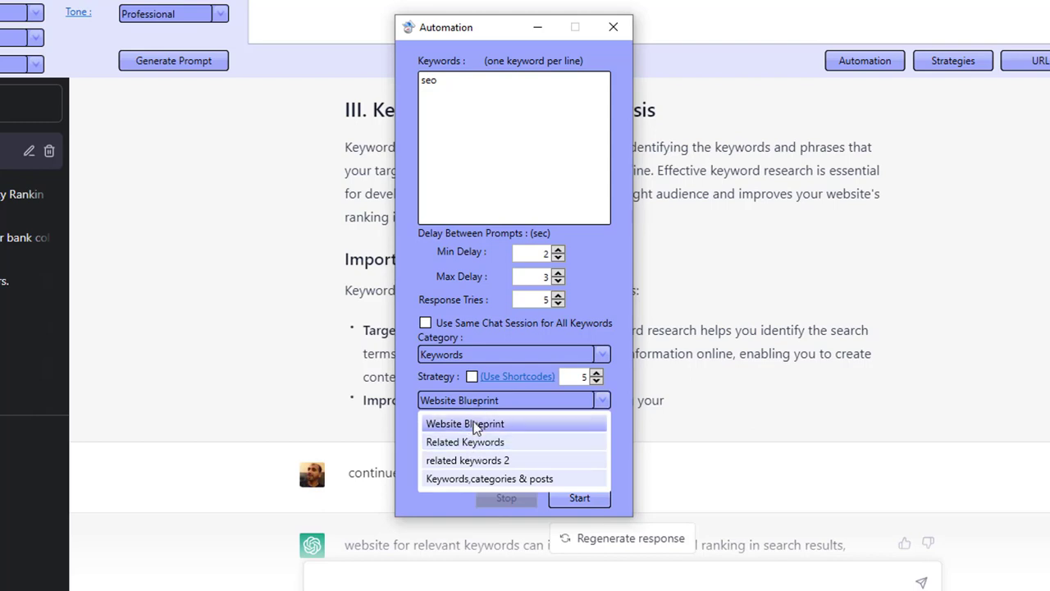
pyautogui.click(479, 478)
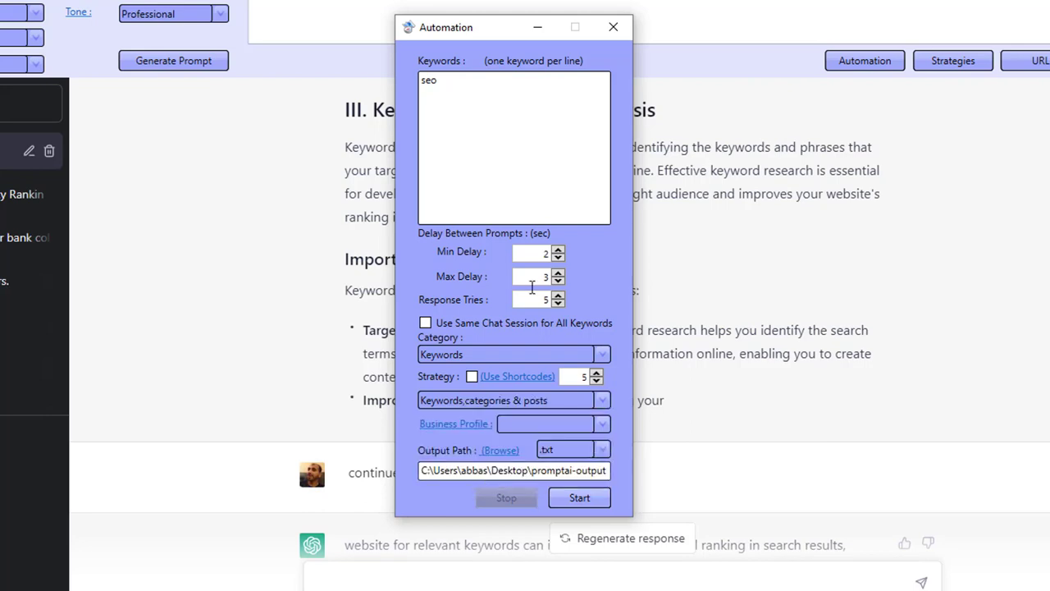
pyautogui.click(536, 179)
pyautogui.click(579, 498)
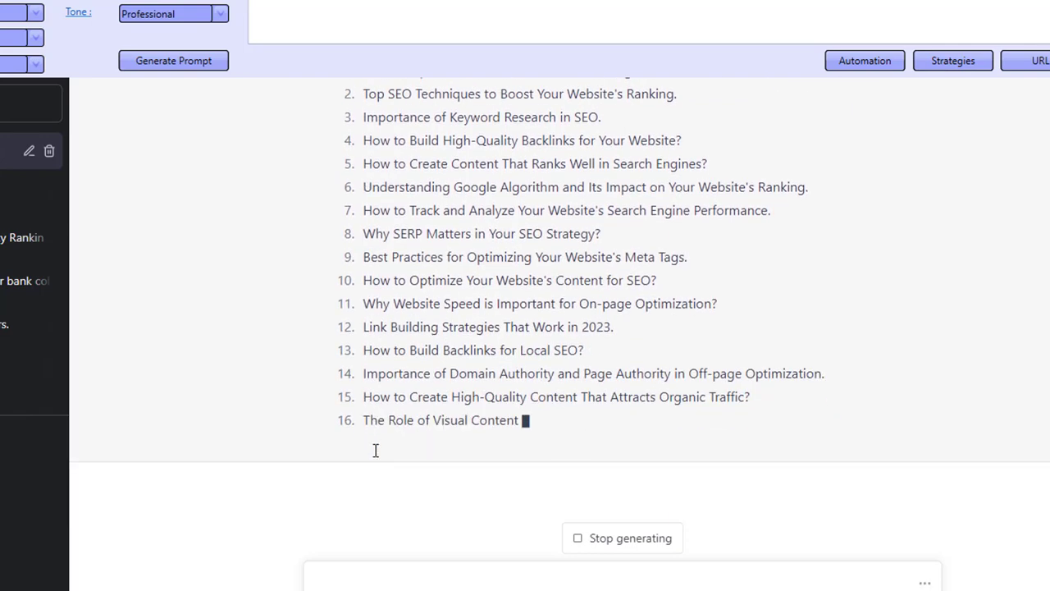
# - Dismiss the completion message and review the generated keywords, categories and blog post list
pyautogui.scroll(6, 376, 449)
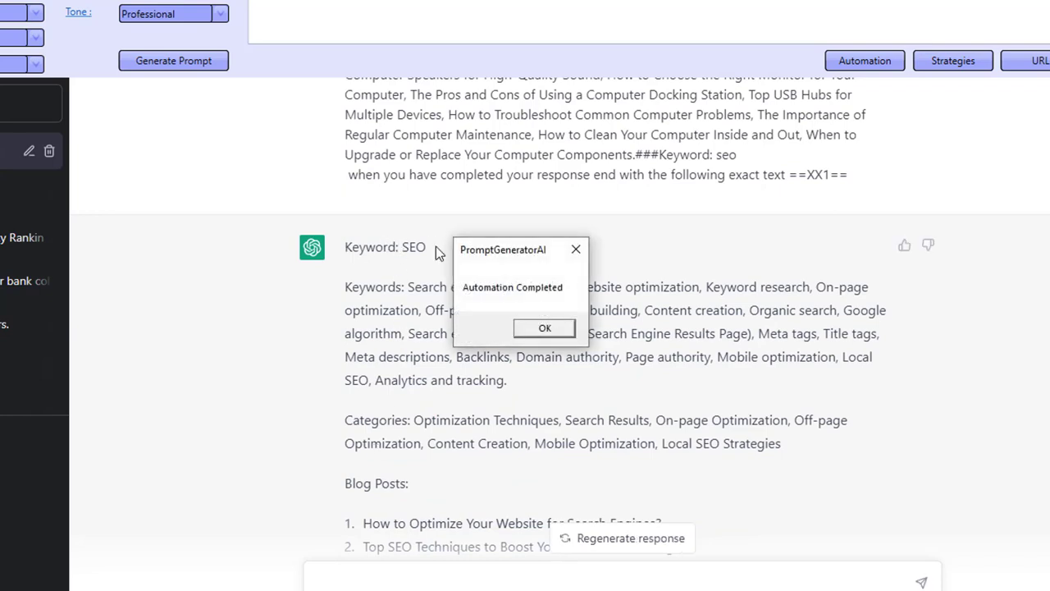
pyautogui.click(545, 329)
pyautogui.moveTo(366, 287); pyautogui.dragTo(467, 288)
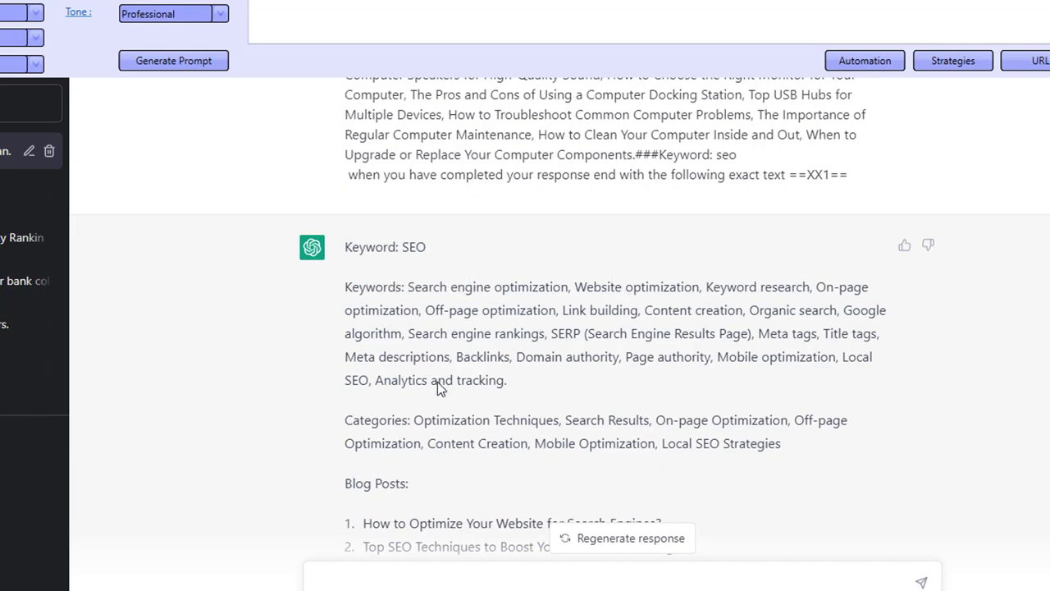
pyautogui.scroll(-1, 465, 440)
pyautogui.moveTo(368, 330); pyautogui.dragTo(755, 359)
pyautogui.click(756, 355)
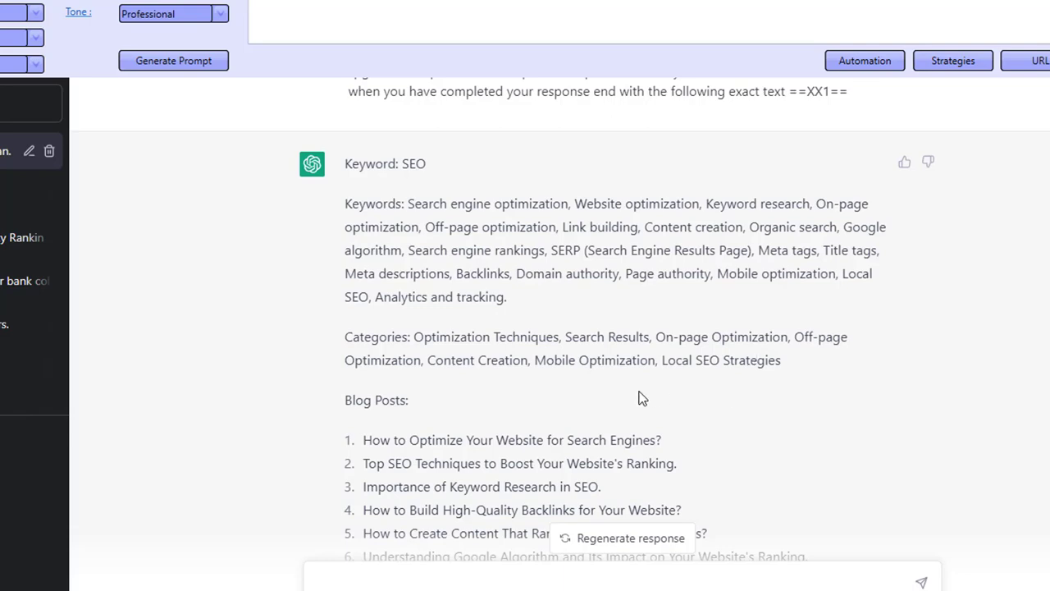
pyautogui.scroll(-1, 472, 359)
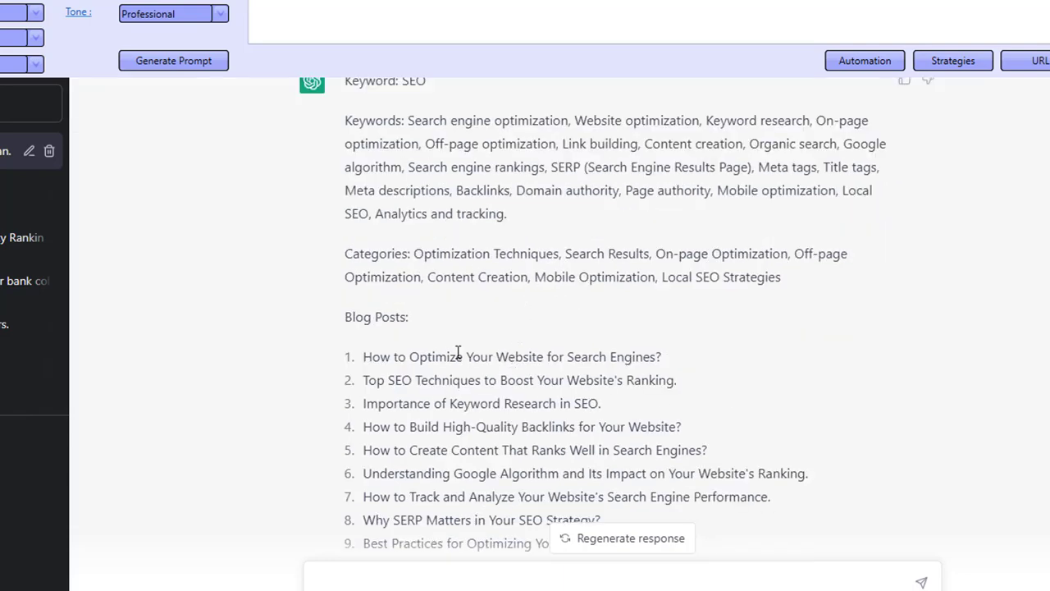
pyautogui.scroll(-2, 404, 312)
pyautogui.moveTo(394, 190); pyautogui.dragTo(420, 355)
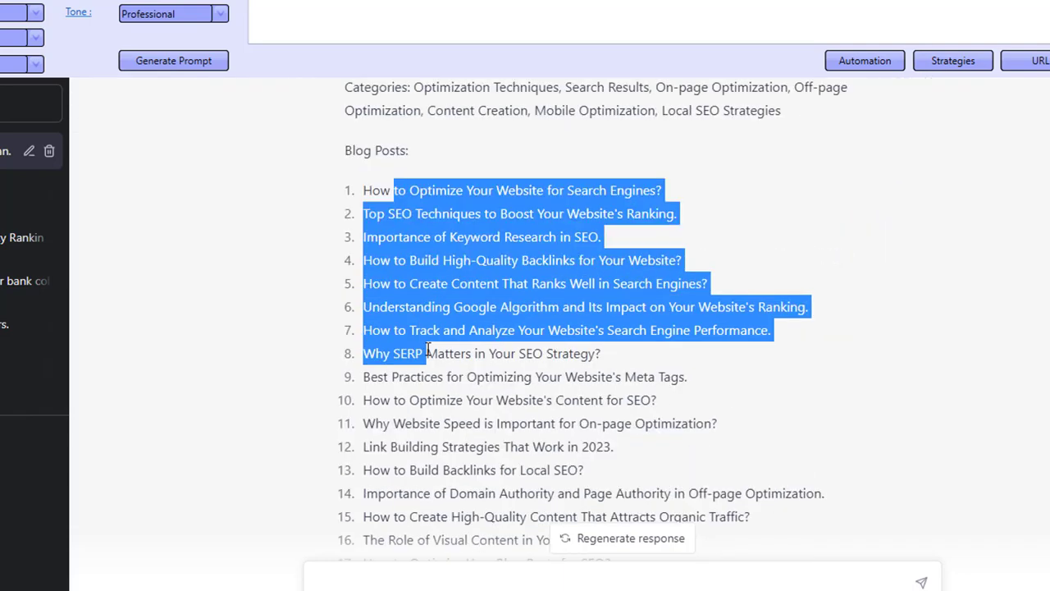
pyautogui.scroll(-3, 428, 381)
pyautogui.scroll(2, 428, 425)
pyautogui.scroll(-3, 429, 426)
pyautogui.scroll(5, 428, 426)
pyautogui.click(399, 277)
pyautogui.scroll(-5, 481, 491)
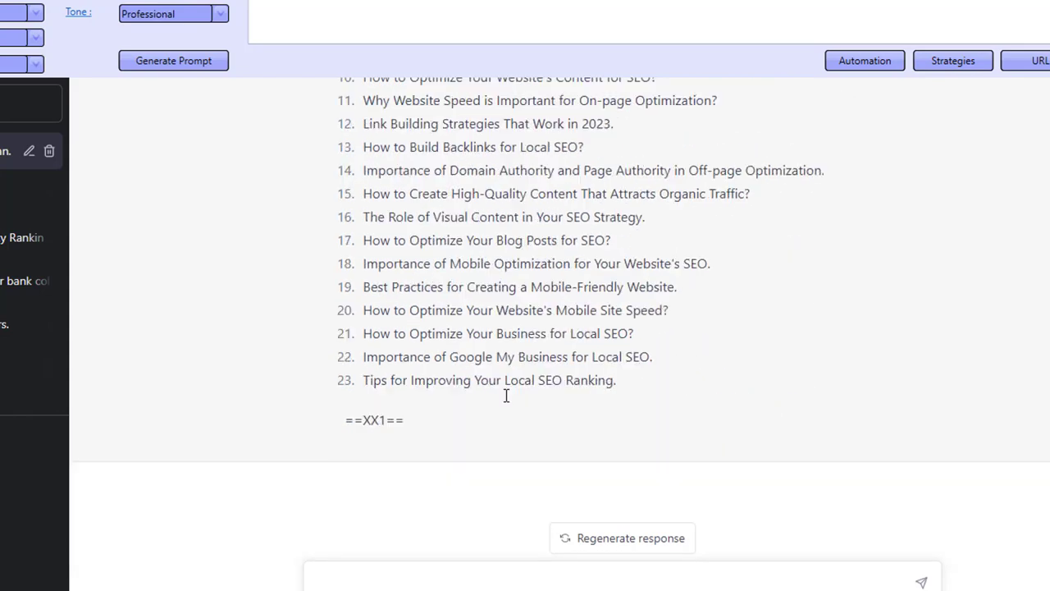
# - Reopen Automation, start another run, and follow the new keywords, categories and blog posts as they generate
pyautogui.click(868, 62)
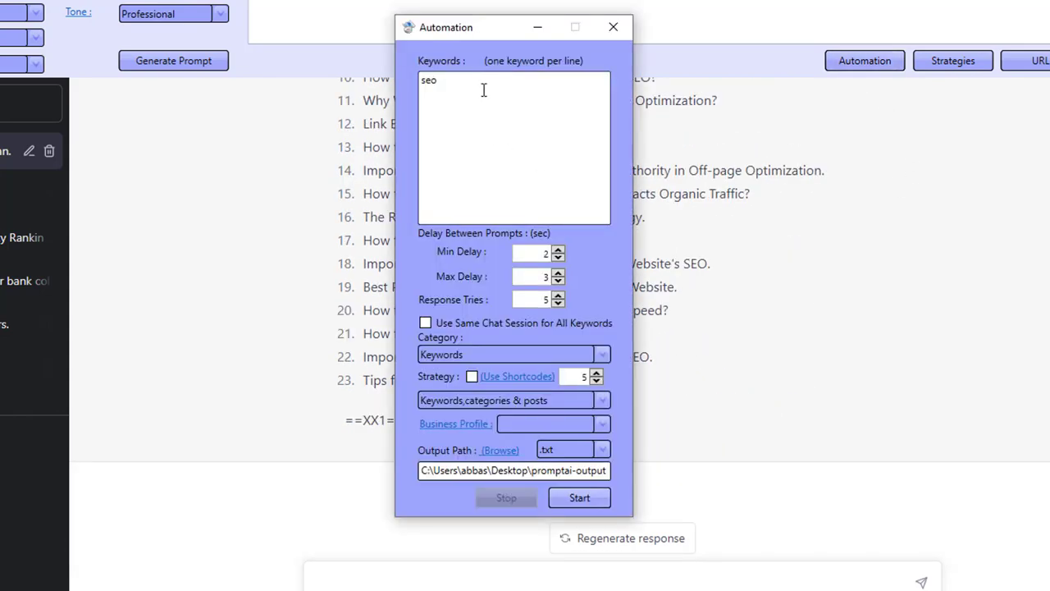
pyautogui.click(566, 495)
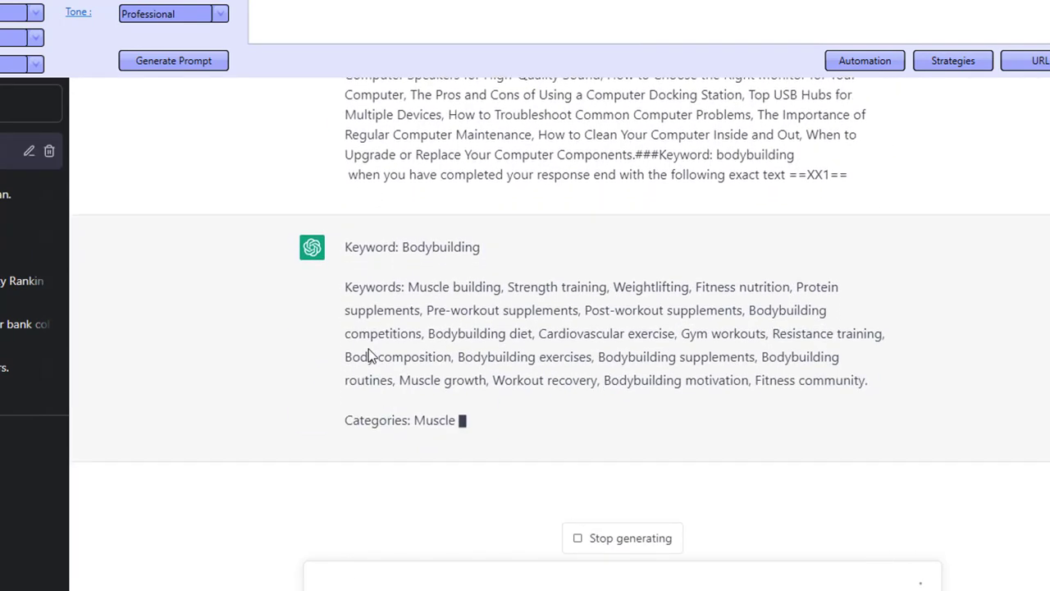
pyautogui.moveTo(411, 287); pyautogui.dragTo(522, 307)
pyautogui.click(510, 351)
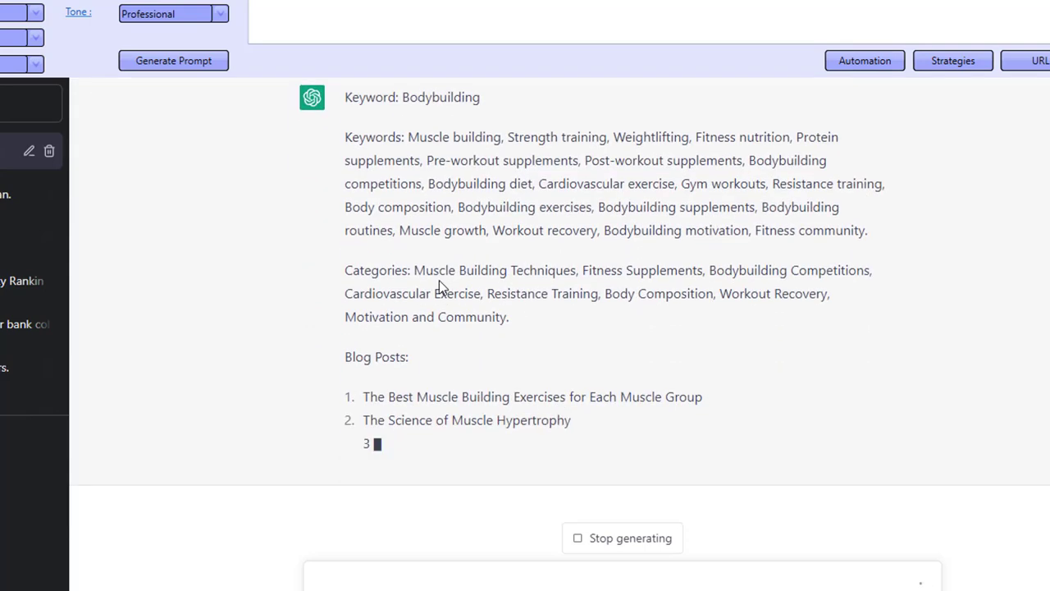
pyautogui.moveTo(439, 266); pyautogui.dragTo(478, 328)
pyautogui.click(475, 361)
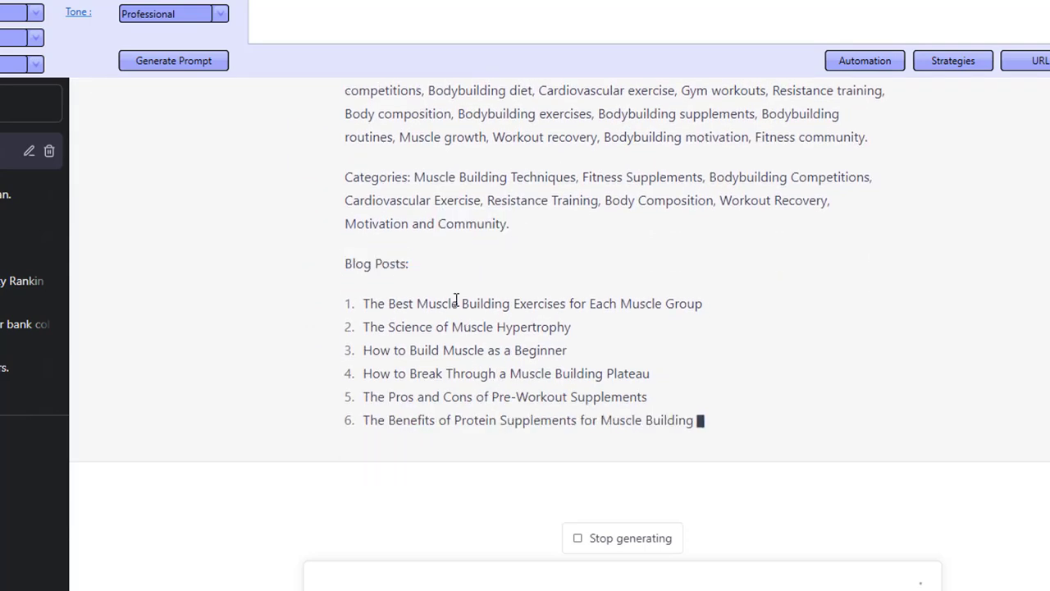
# - Review the generated blog post list in the chat, then dismiss the automation completion message
pyautogui.scroll(10, 481, 369)
pyautogui.scroll(15, 481, 369)
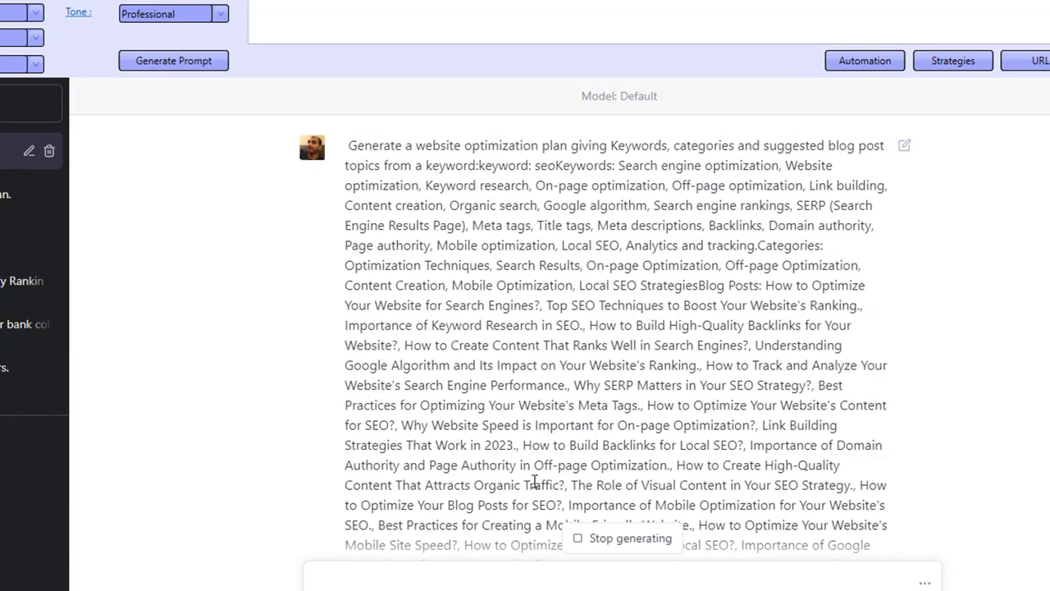
pyautogui.scroll(-20, 552, 324)
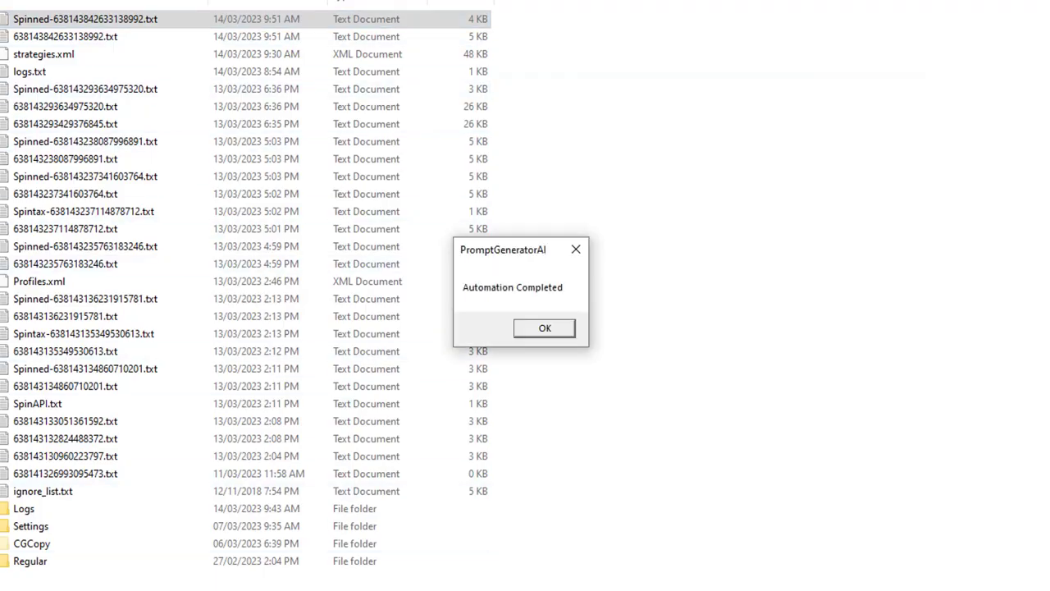
pyautogui.click(559, 331)
# - Go up to the Prompts folder and open keywords-cats-posts.txt in a maximized Notepad window
pyautogui.hotkey('alt', 'Up')
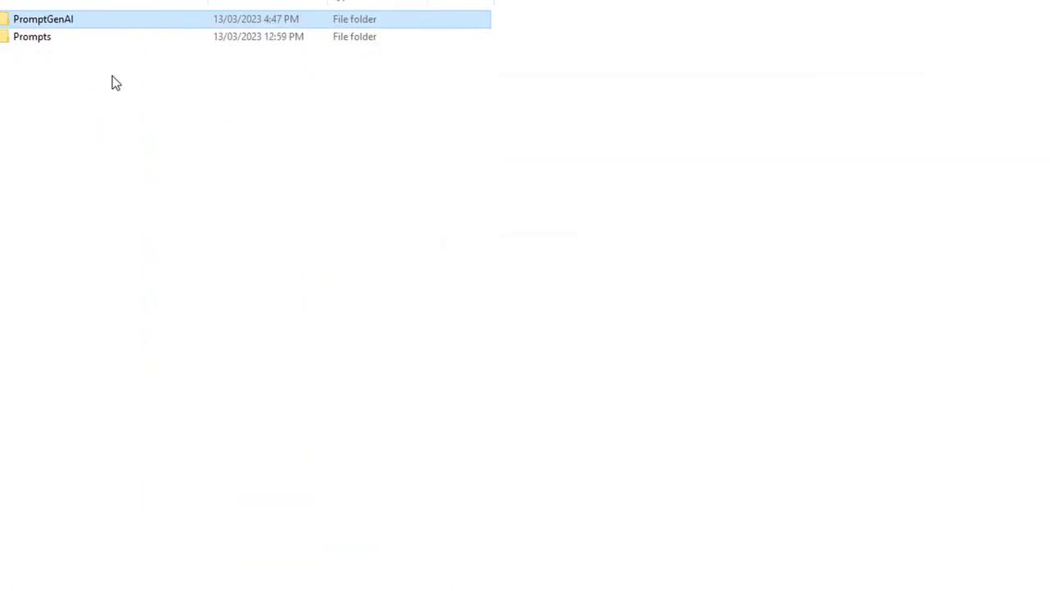
pyautogui.doubleClick(35, 39)
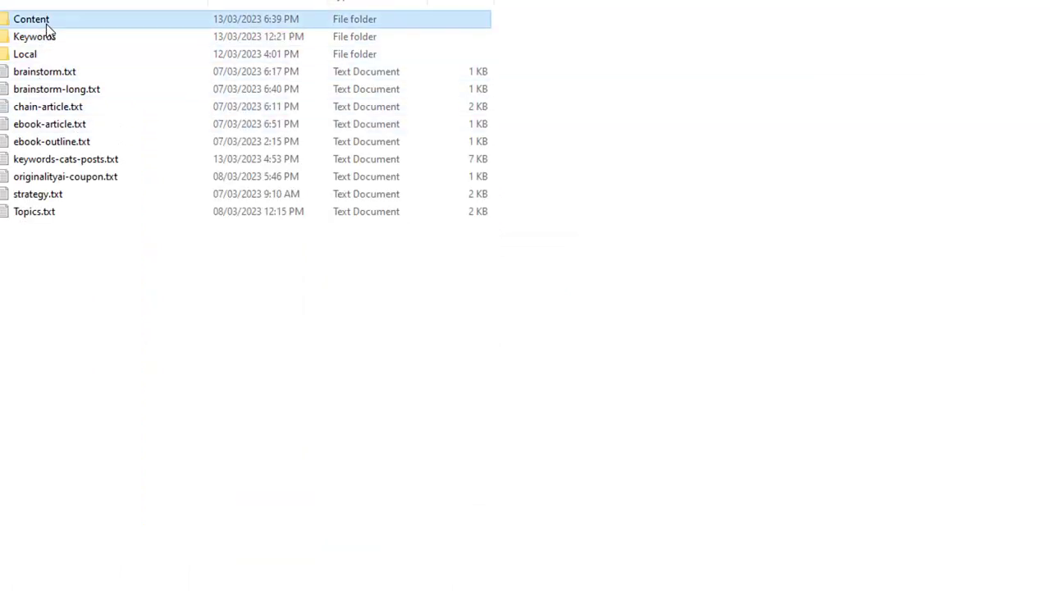
pyautogui.doubleClick(42, 19)
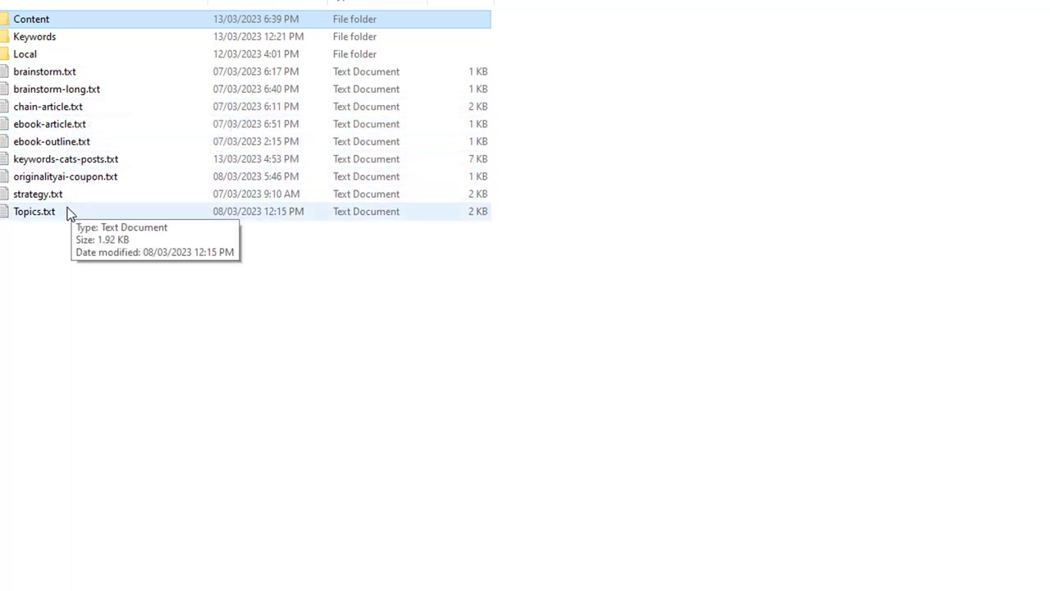
pyautogui.doubleClick(87, 161)
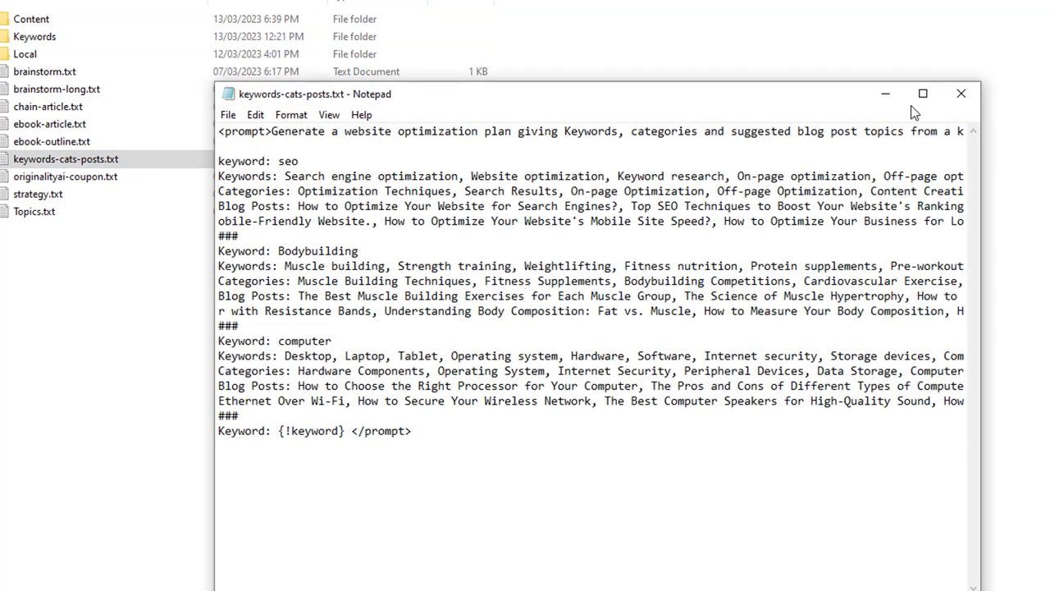
pyautogui.click(918, 99)
# - Examine the prompt template's instruction line and its seo, Bodybuilding and computer example sections
pyautogui.moveTo(44, 73); pyautogui.dragTo(58, 120)
pyautogui.moveTo(40, 193); pyautogui.dragTo(87, 229)
pyautogui.moveTo(82, 268); pyautogui.dragTo(82, 283)
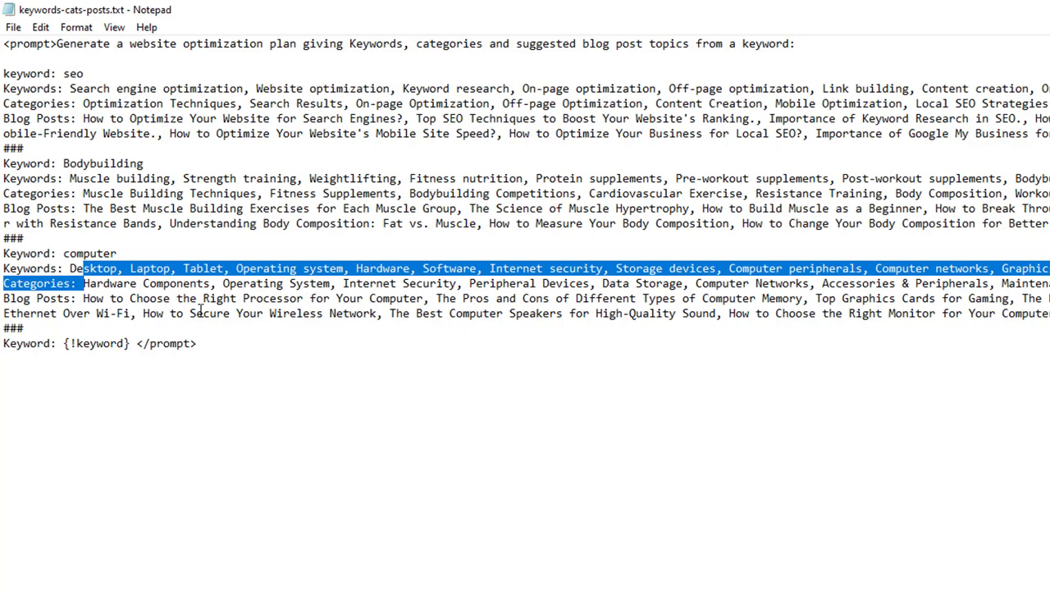
pyautogui.click(206, 342)
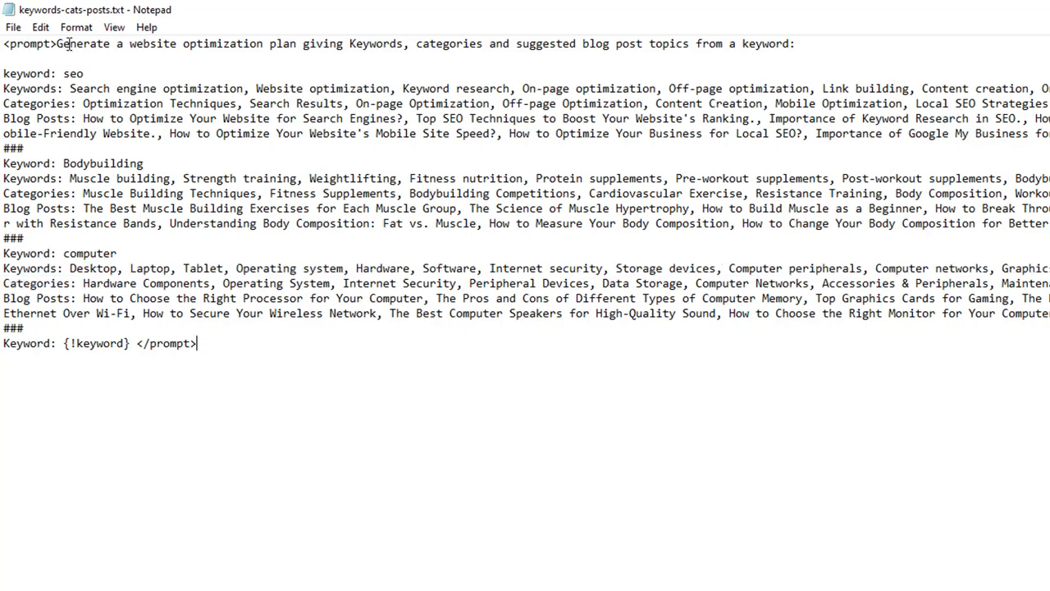
pyautogui.moveTo(69, 43); pyautogui.dragTo(218, 50)
pyautogui.moveTo(295, 49); pyautogui.dragTo(334, 53)
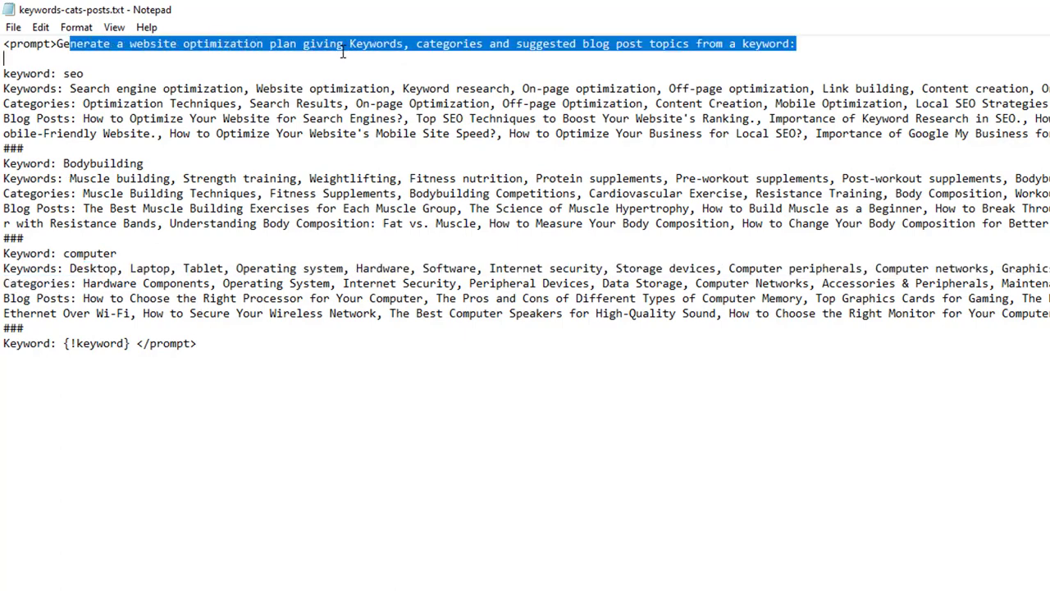
pyautogui.click(361, 45)
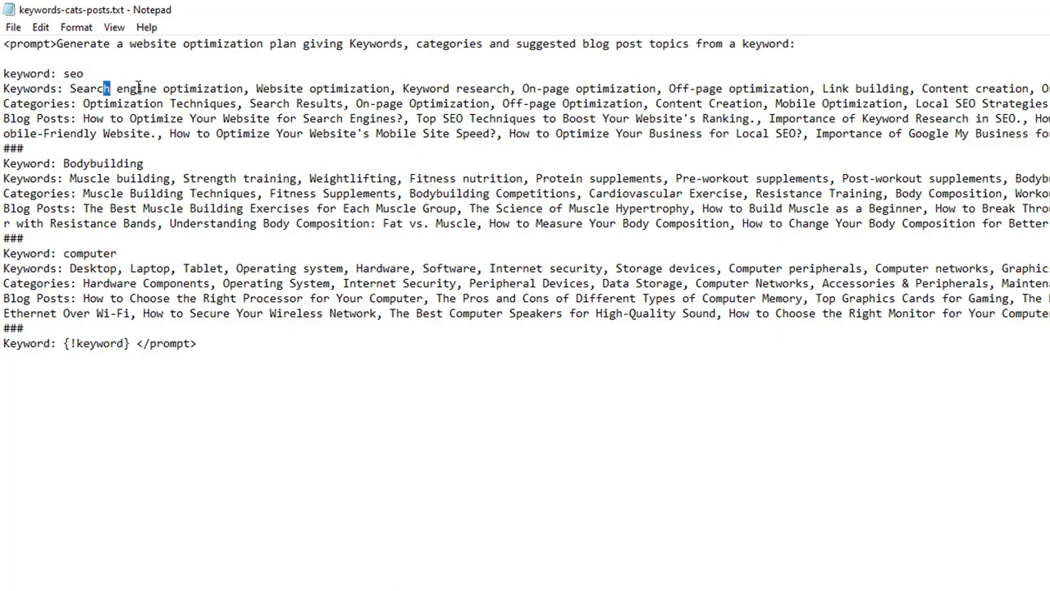
pyautogui.moveTo(87, 104); pyautogui.dragTo(207, 98)
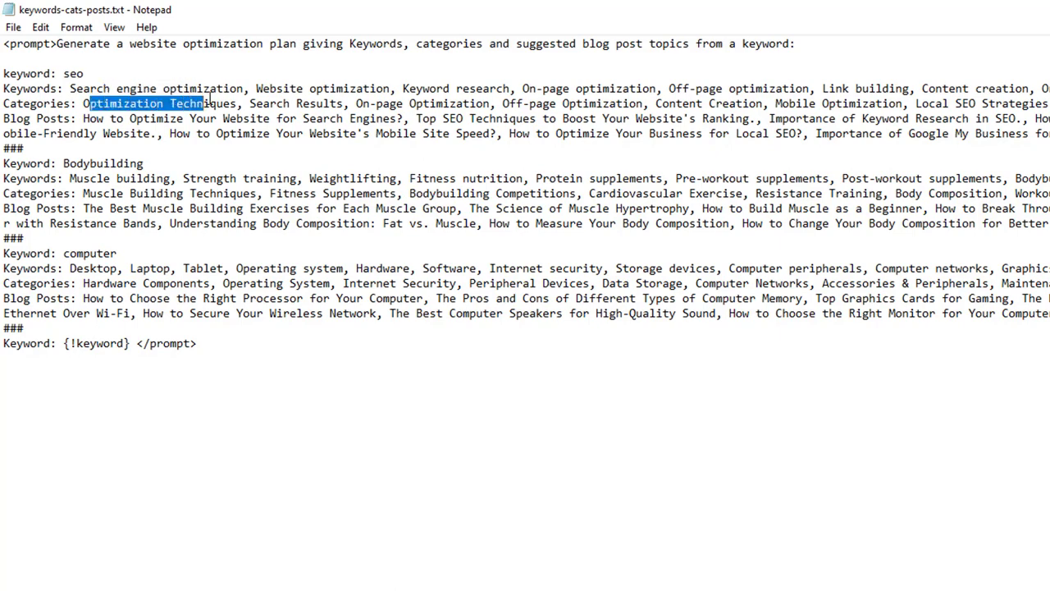
pyautogui.moveTo(93, 120); pyautogui.dragTo(225, 109)
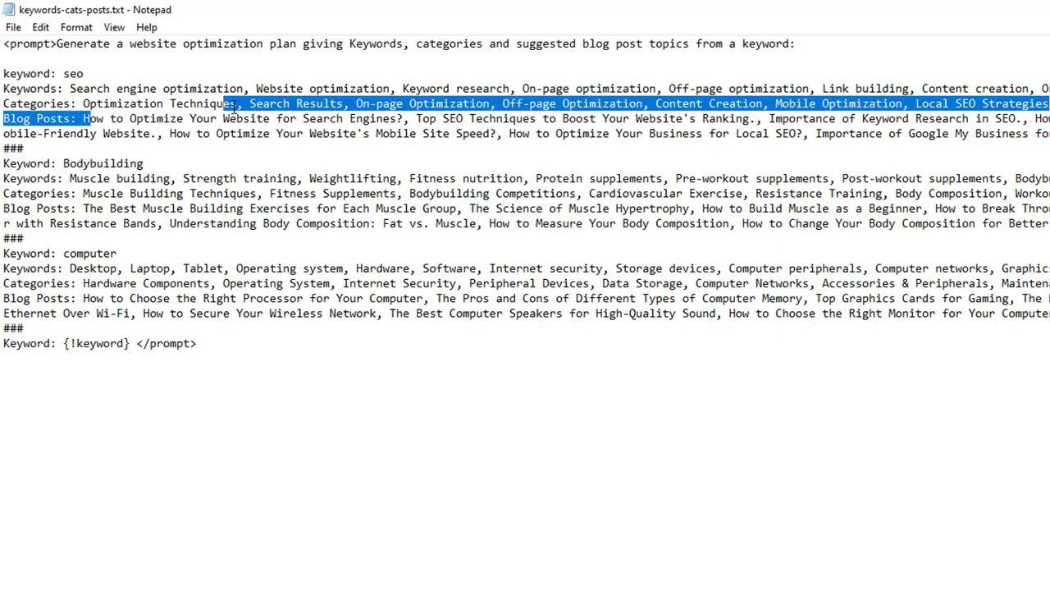
pyautogui.moveTo(90, 119); pyautogui.dragTo(304, 134)
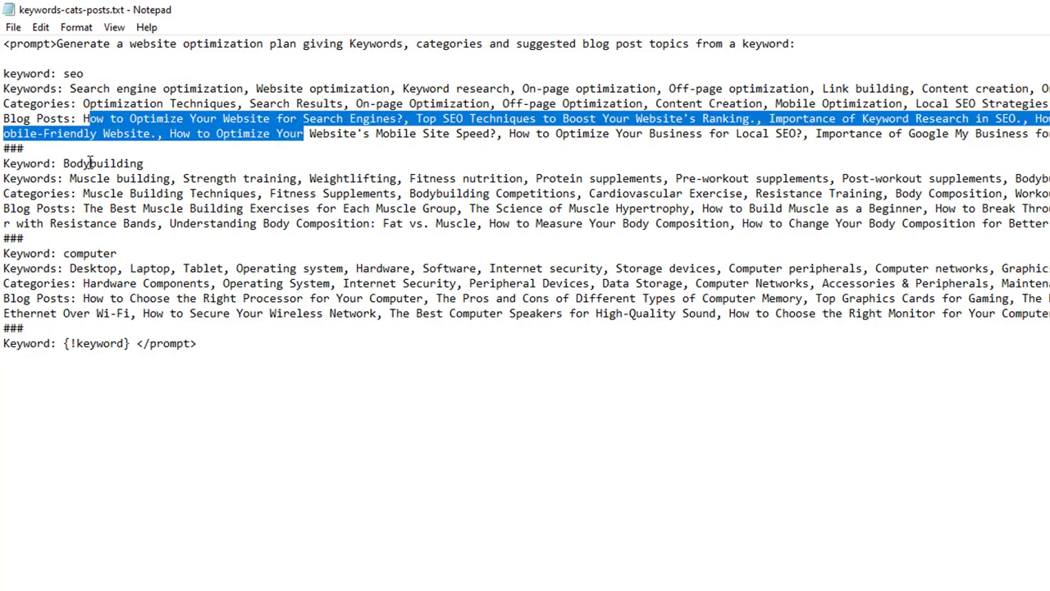
pyautogui.moveTo(90, 163); pyautogui.dragTo(98, 179)
pyautogui.click(102, 255)
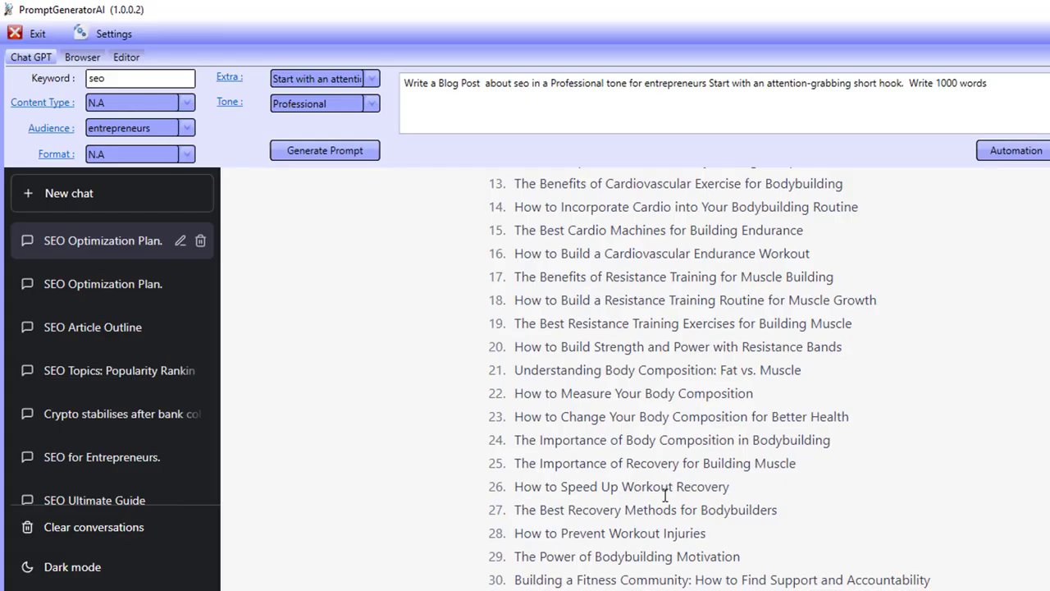
pyautogui.scroll(11, 666, 495)
pyautogui.scroll(-13, 666, 561)
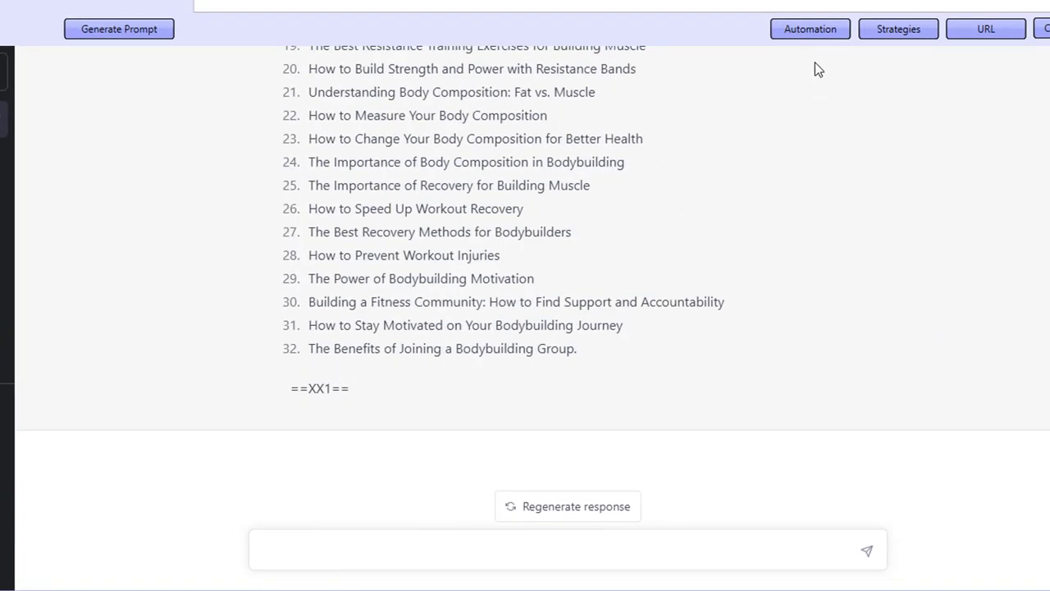
# - Open Automation, switch the strategy to Website Blueprint, and start the run
pyautogui.click(808, 28)
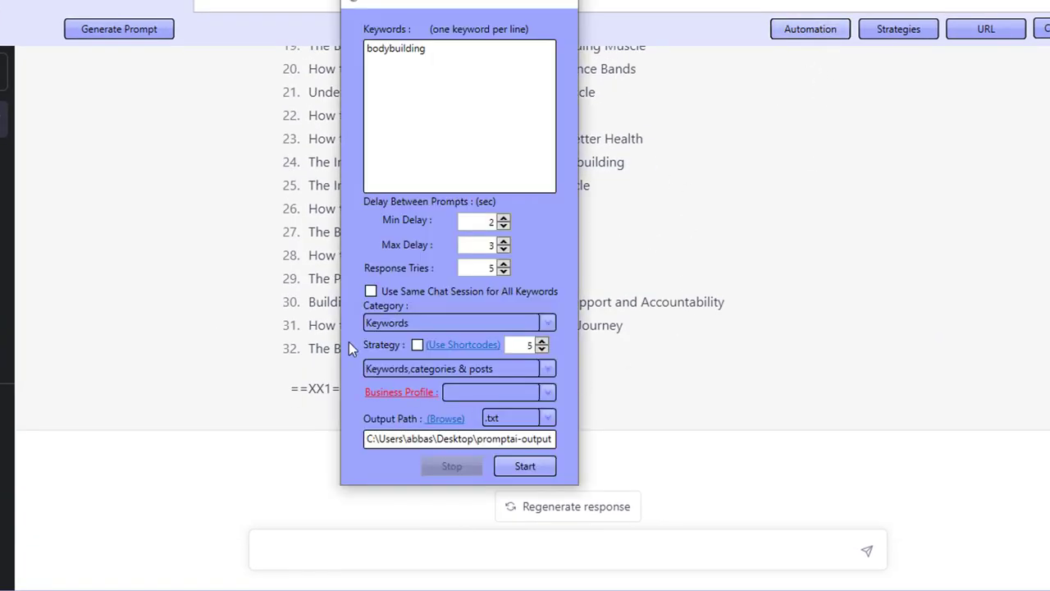
pyautogui.click(417, 369)
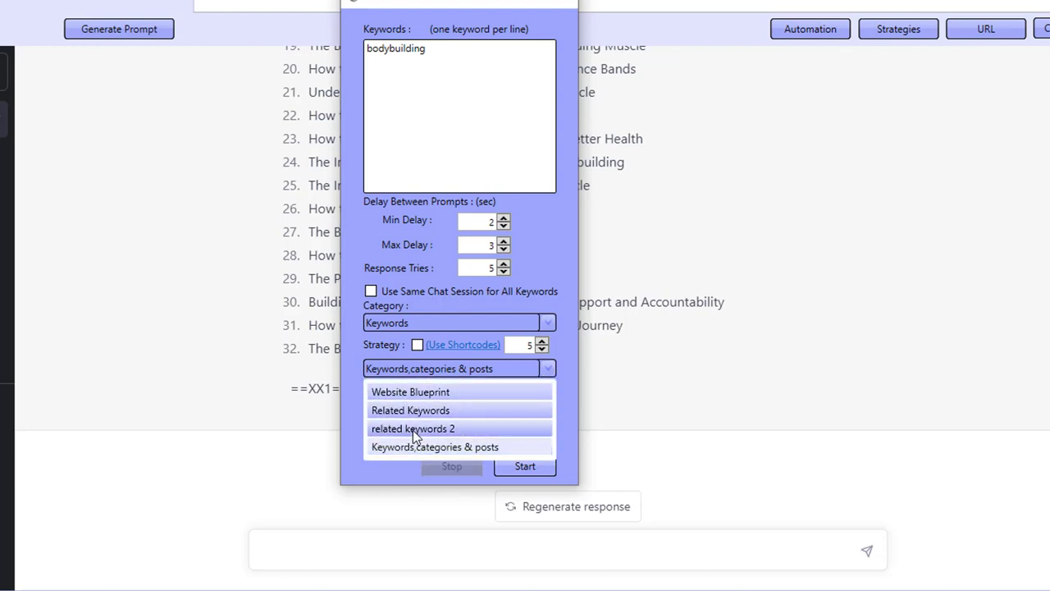
pyautogui.click(423, 389)
pyautogui.click(541, 474)
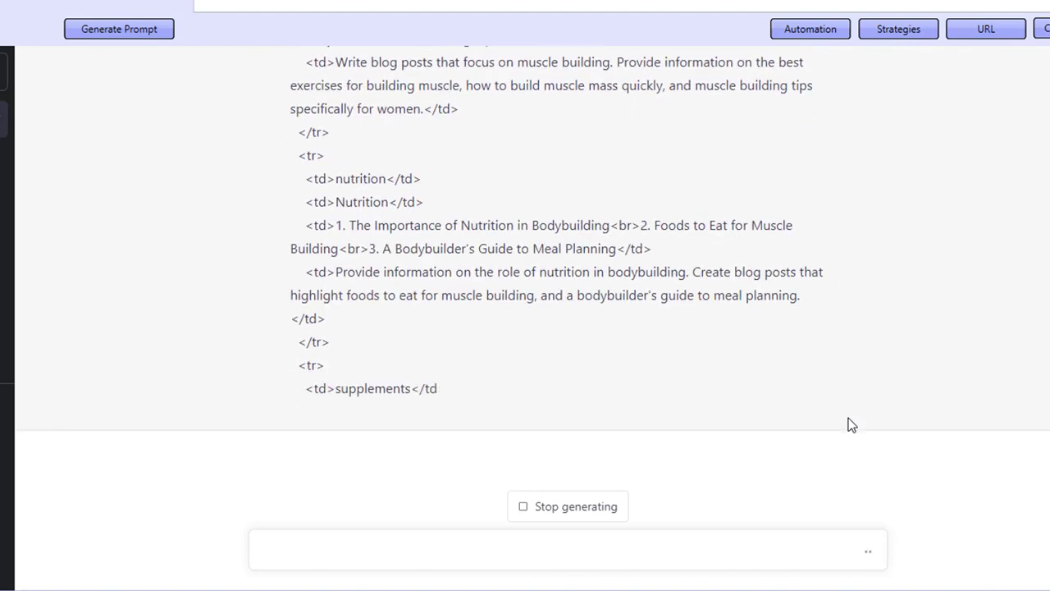
# - Open Strategy Management, choose the Keywords category, and inspect the Website Blueprint strategy's prompts and save outputs before closing
pyautogui.click(930, 30)
pyautogui.click(398, 48)
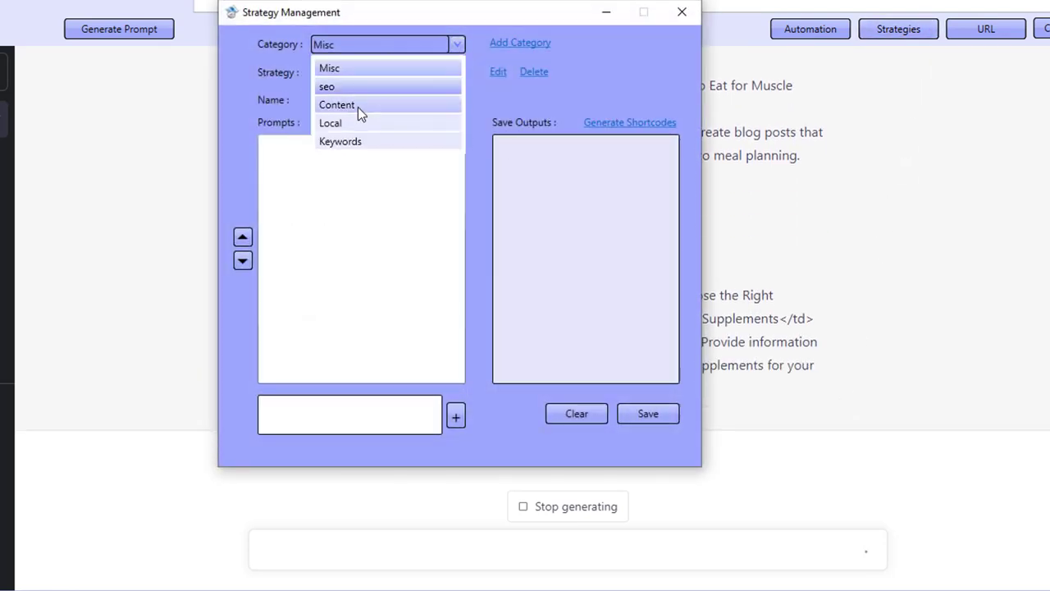
pyautogui.click(346, 140)
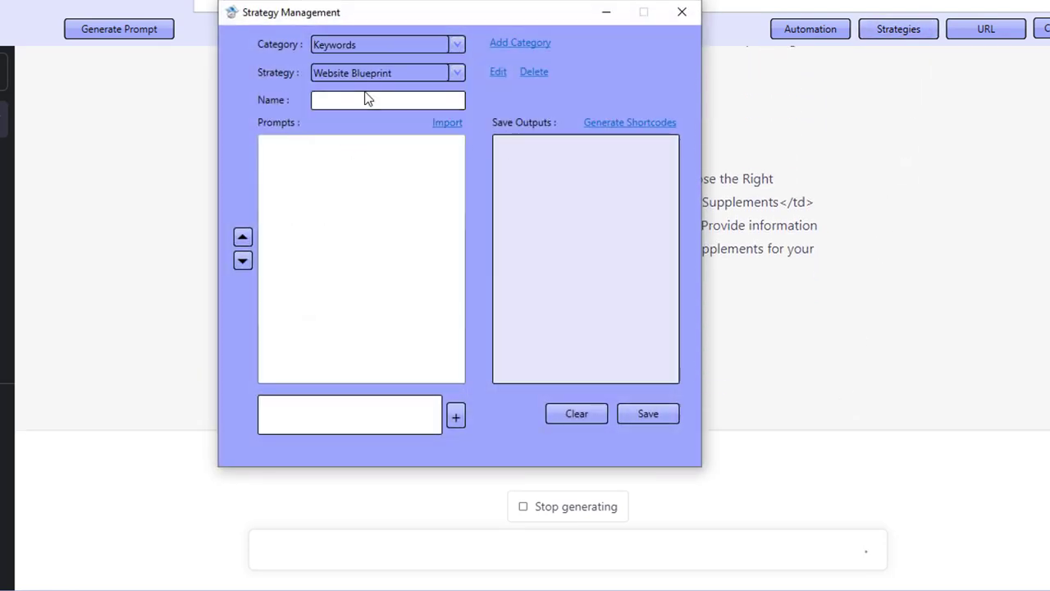
pyautogui.click(497, 72)
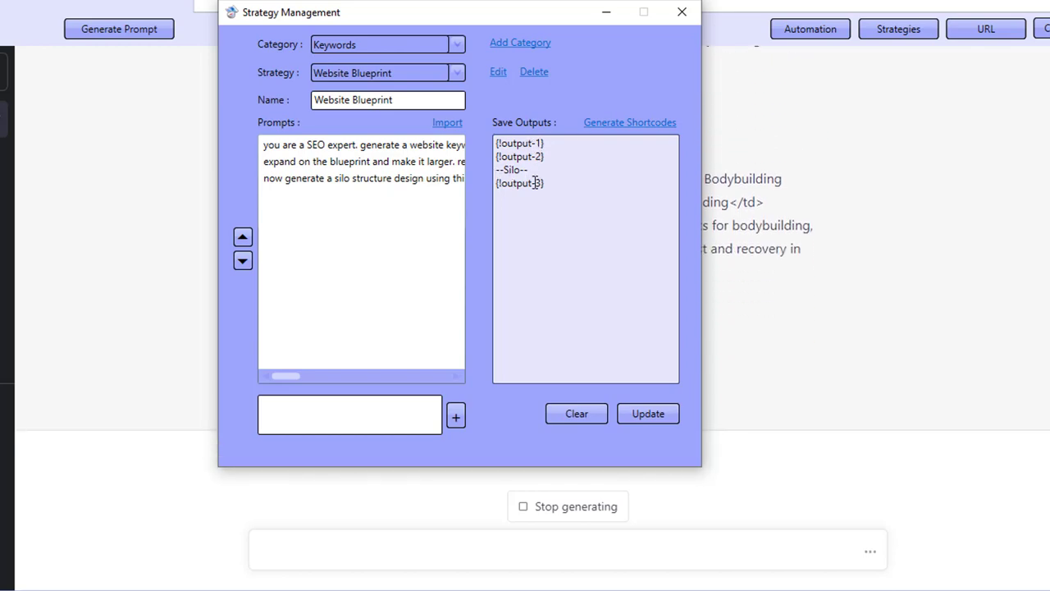
pyautogui.click(676, 23)
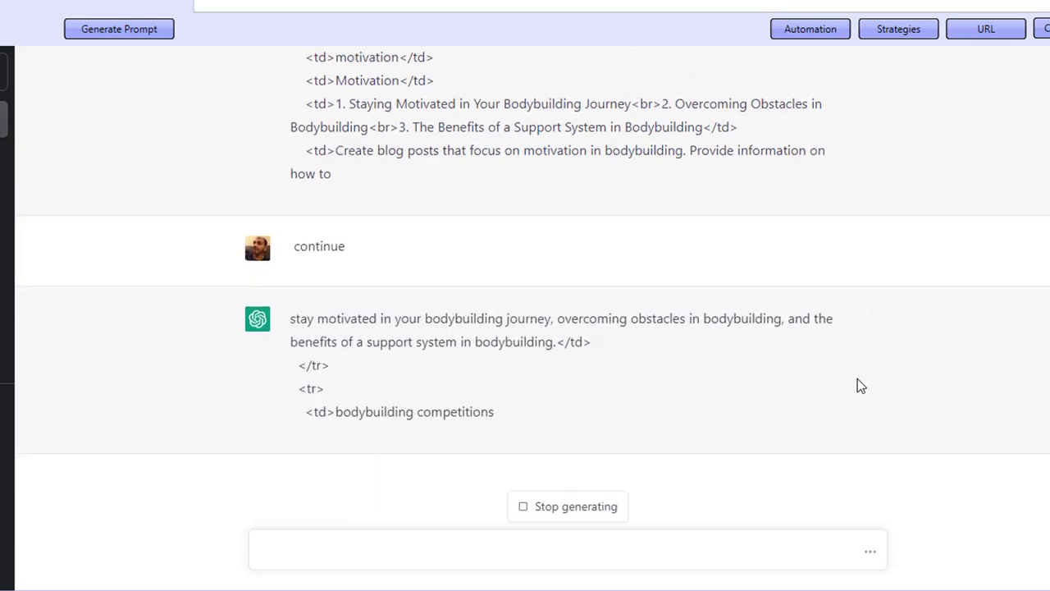
# - Scroll through the generated blueprint table and the expand-the-blueprint prompt in the chat
pyautogui.scroll(4, 429, 342)
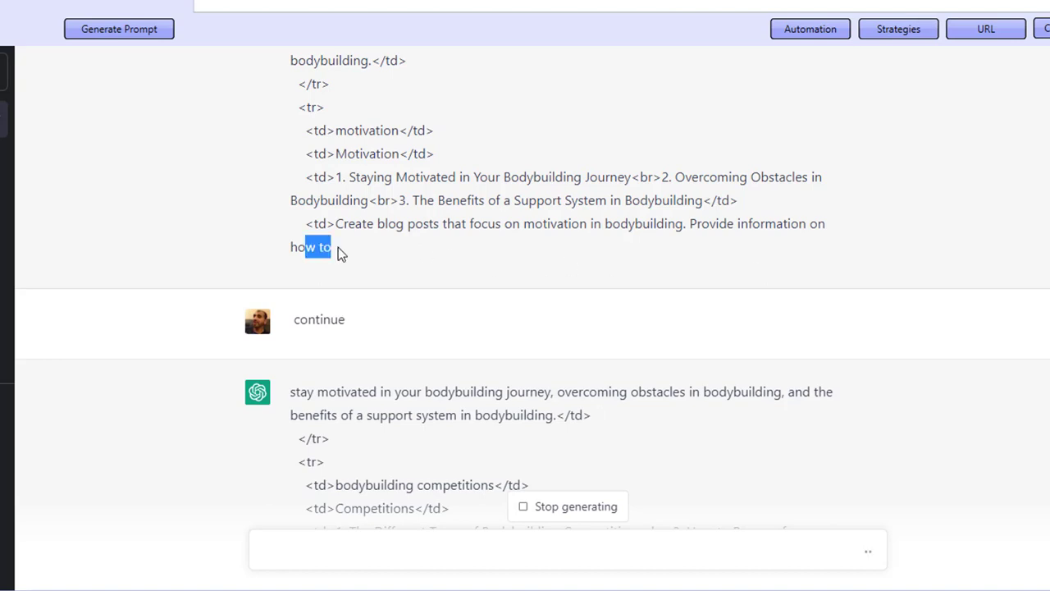
pyautogui.moveTo(343, 394); pyautogui.dragTo(531, 412)
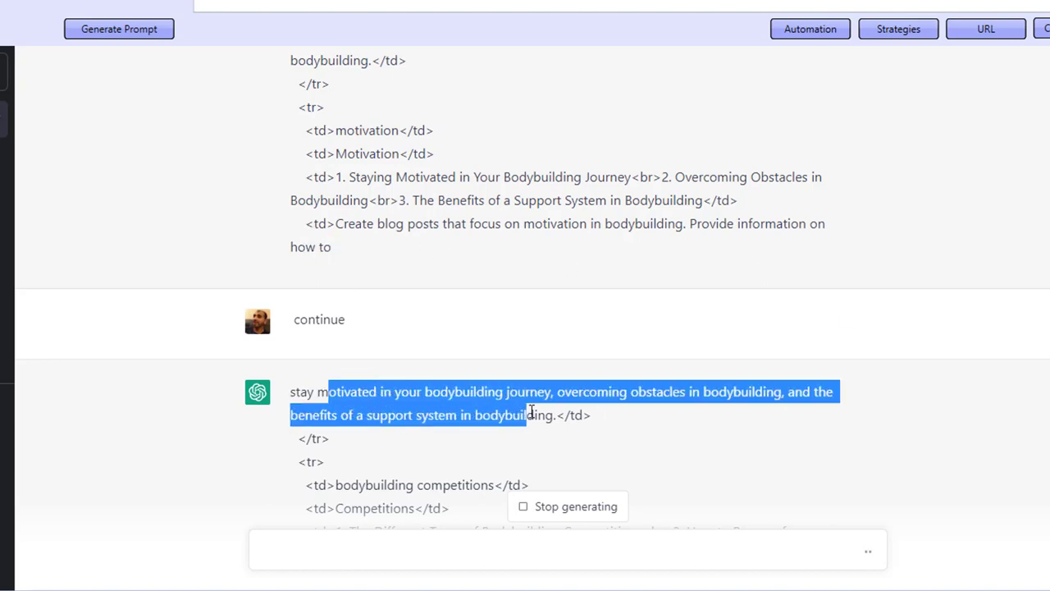
pyautogui.click(315, 369)
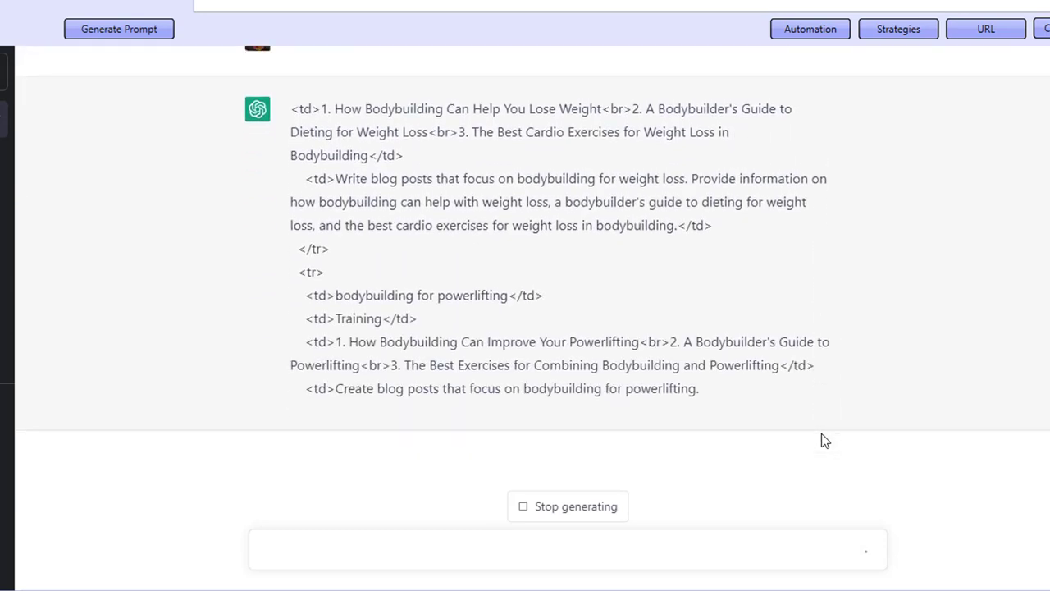
pyautogui.scroll(4, 791, 407)
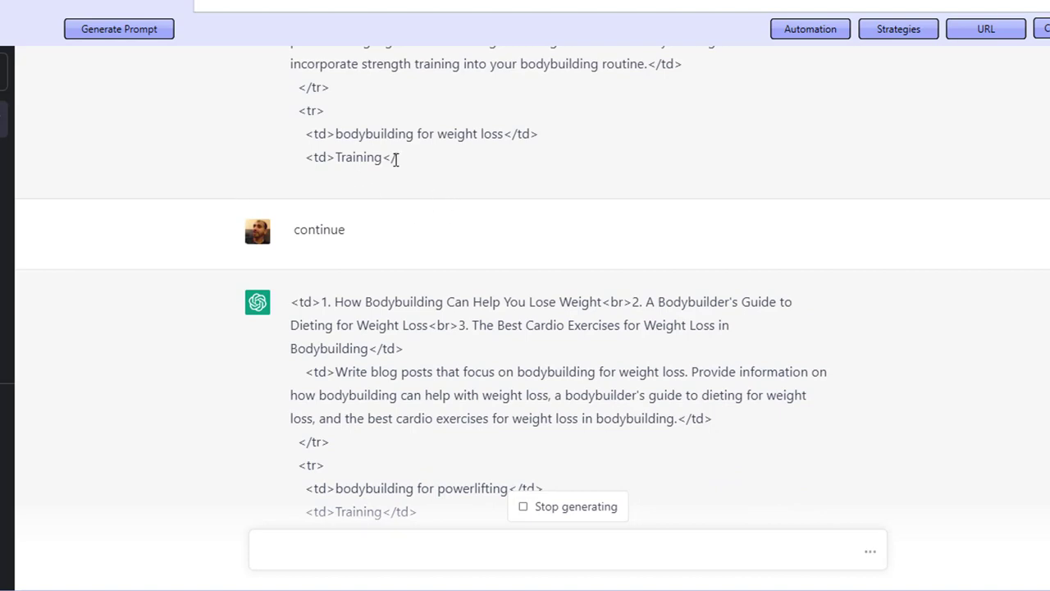
pyautogui.moveTo(397, 160); pyautogui.dragTo(391, 160)
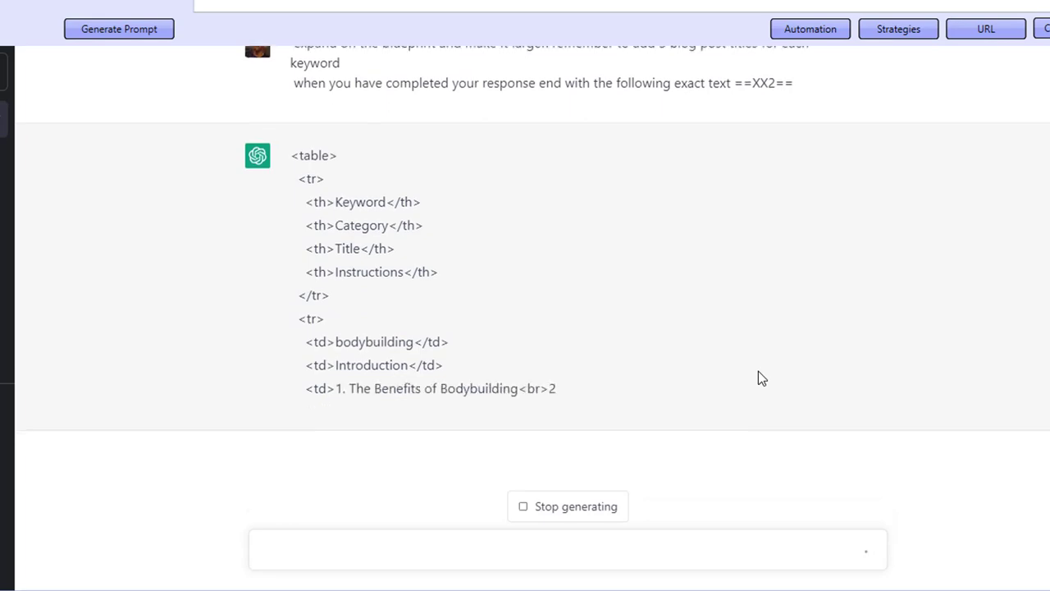
pyautogui.scroll(2, 367, 265)
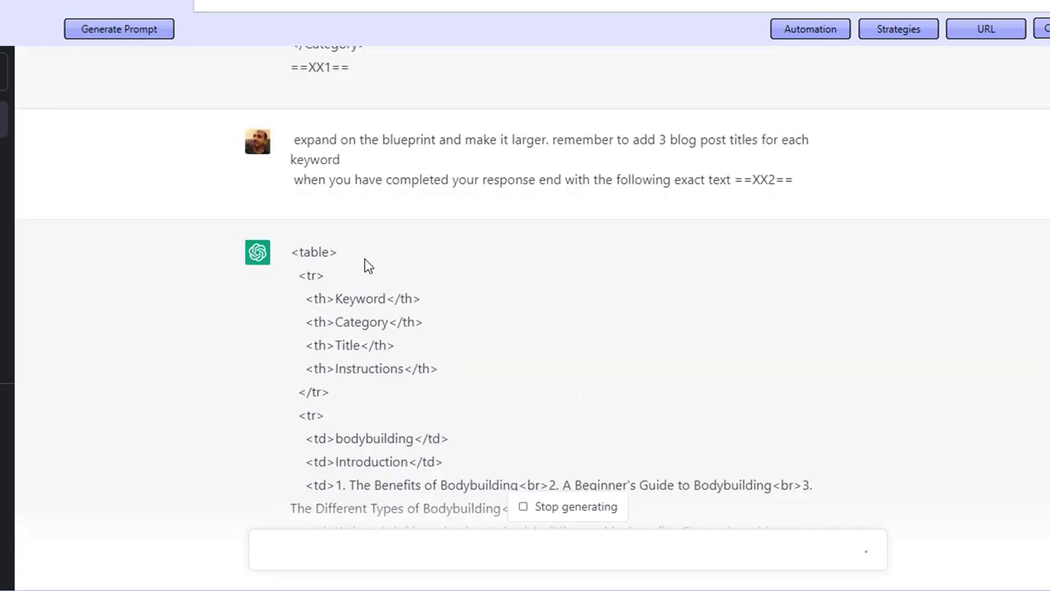
pyautogui.moveTo(338, 140); pyautogui.dragTo(537, 156)
pyautogui.click(667, 334)
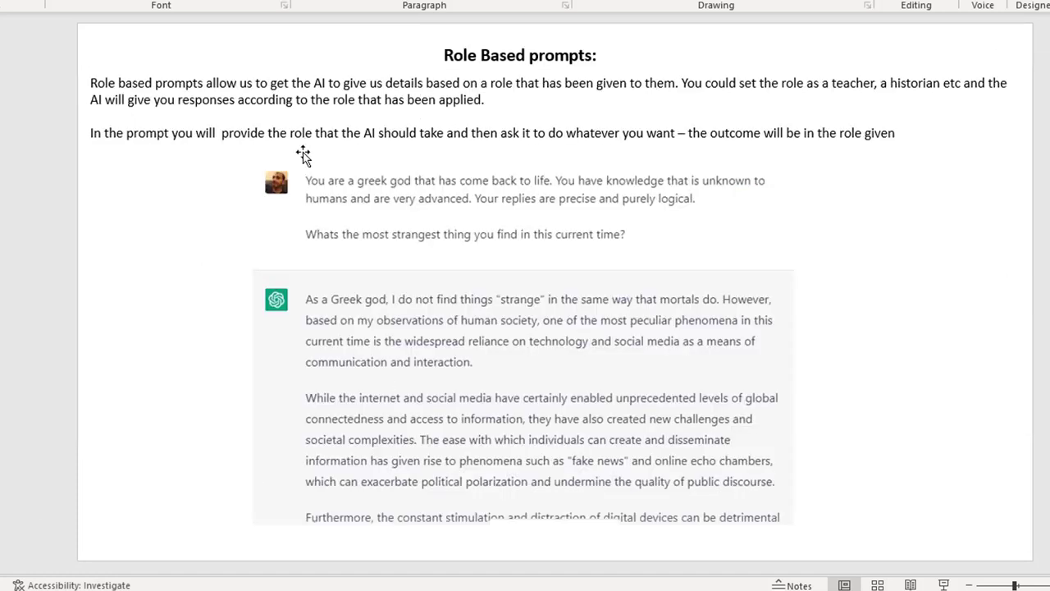
pyautogui.click(530, 55)
pyautogui.click(600, 197)
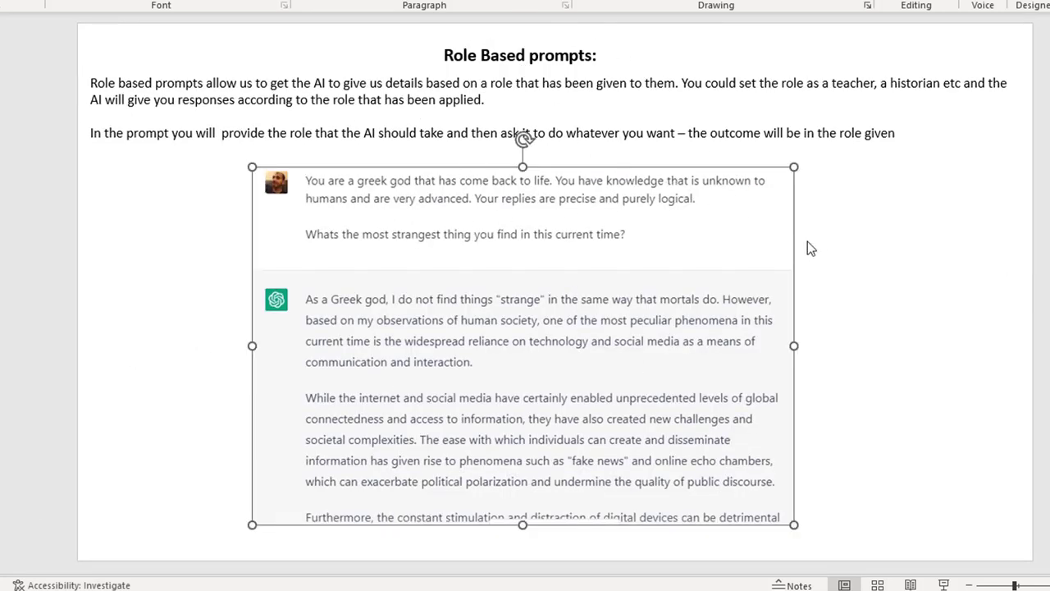
pyautogui.click(631, 163)
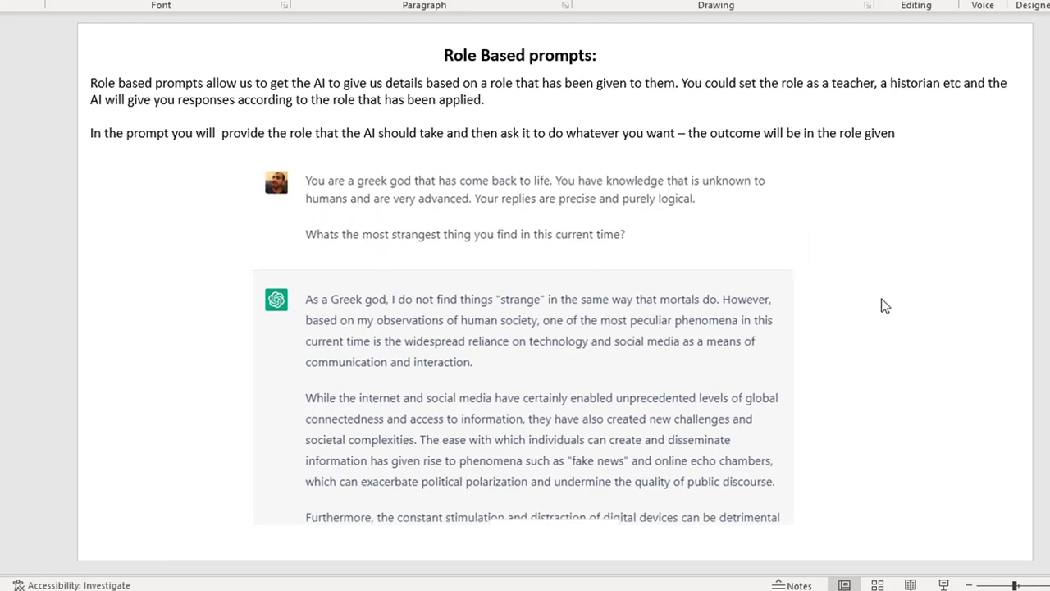
pyautogui.click(304, 197)
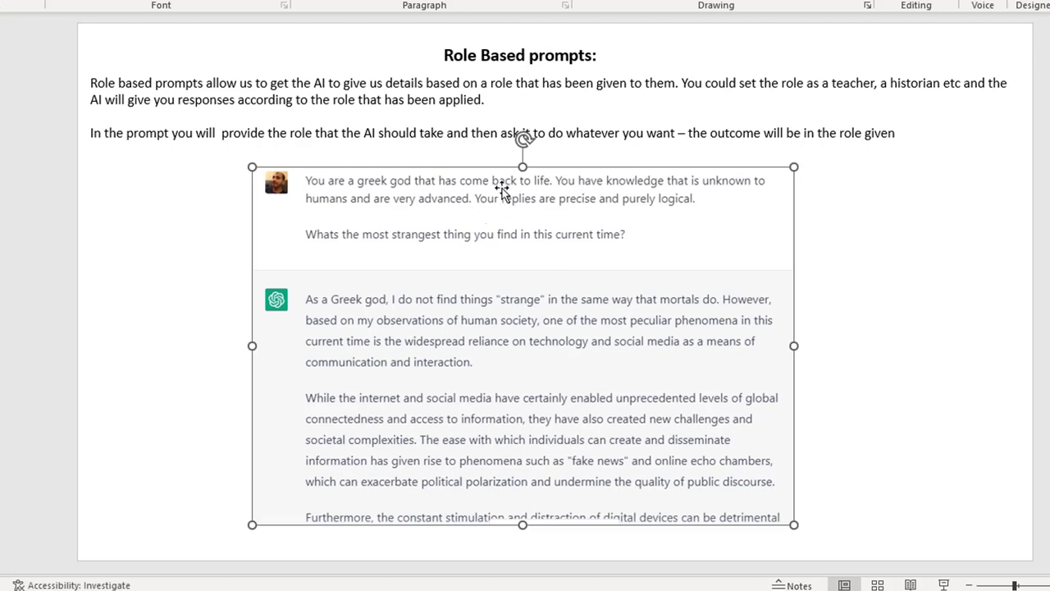
pyautogui.click(878, 231)
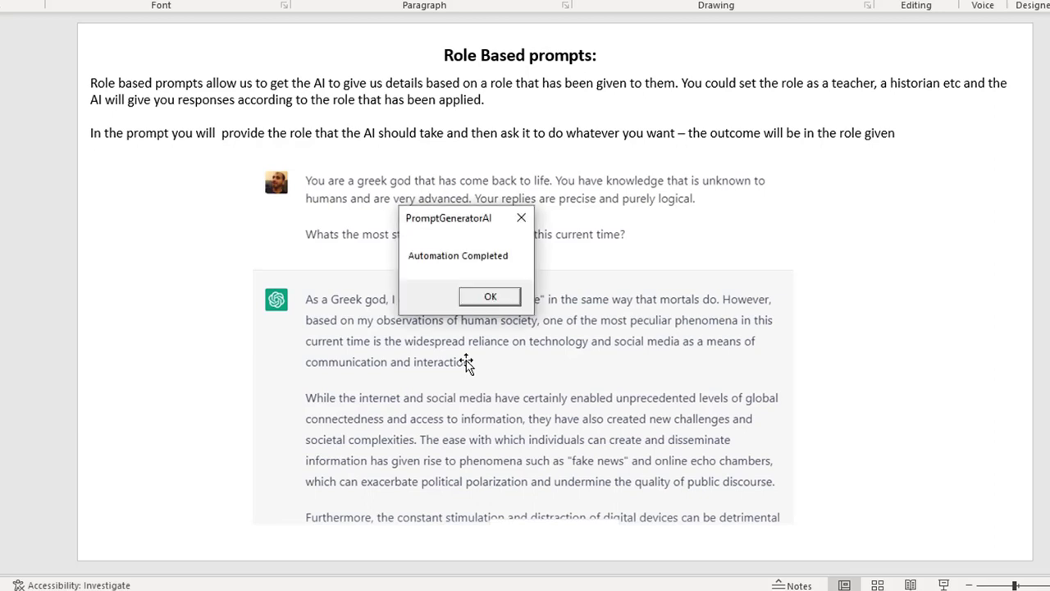
# - Dismiss the completion message and open the newest bodybuilding output file in the article editor
pyautogui.click(484, 297)
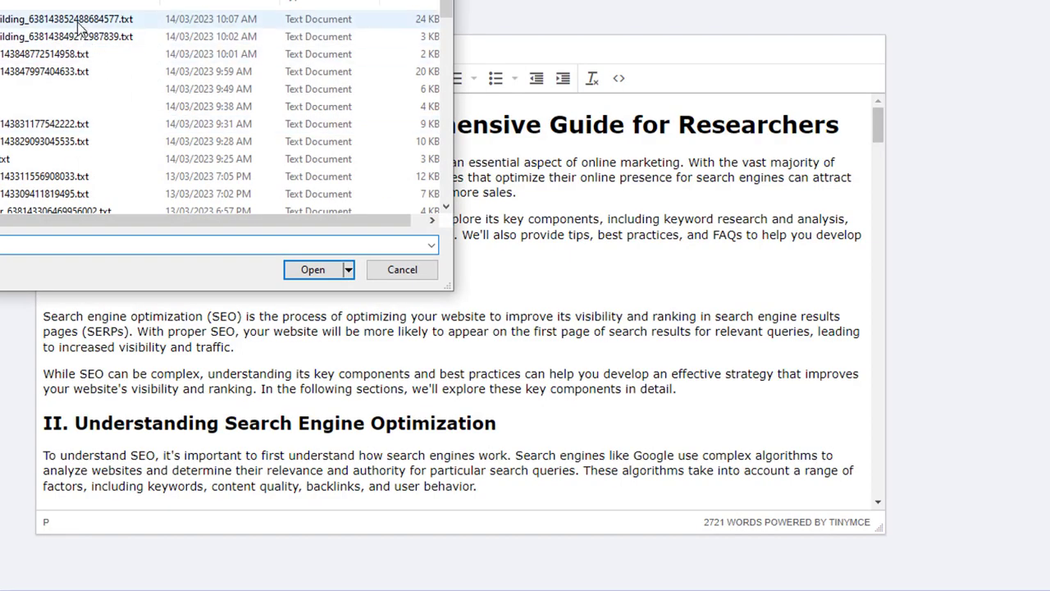
pyautogui.doubleClick(78, 23)
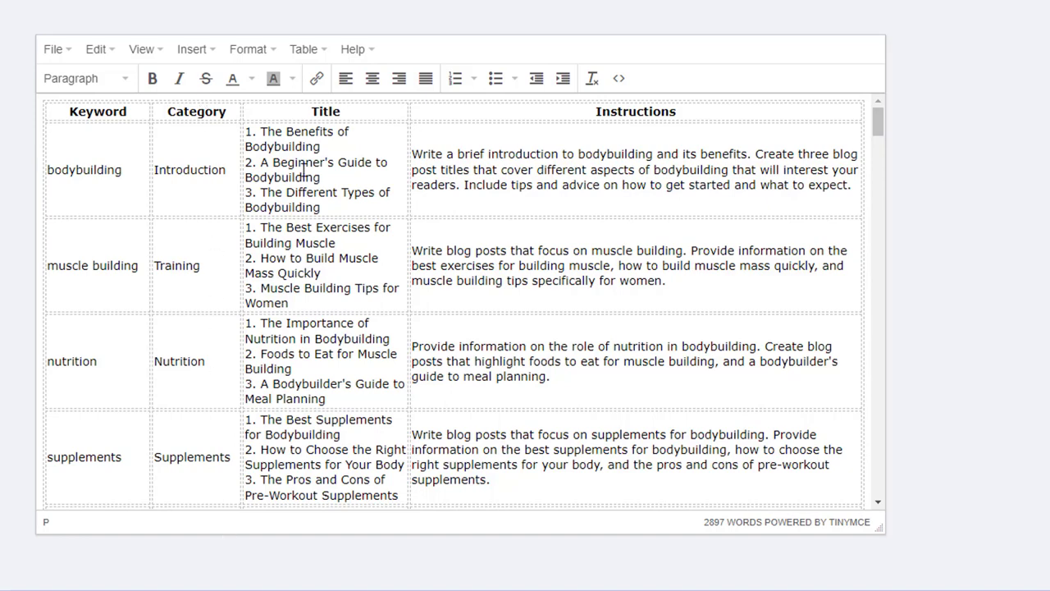
# - Highlight the category, title and instruction text in the first rows of the generated blueprint table to examine them
pyautogui.click(581, 167)
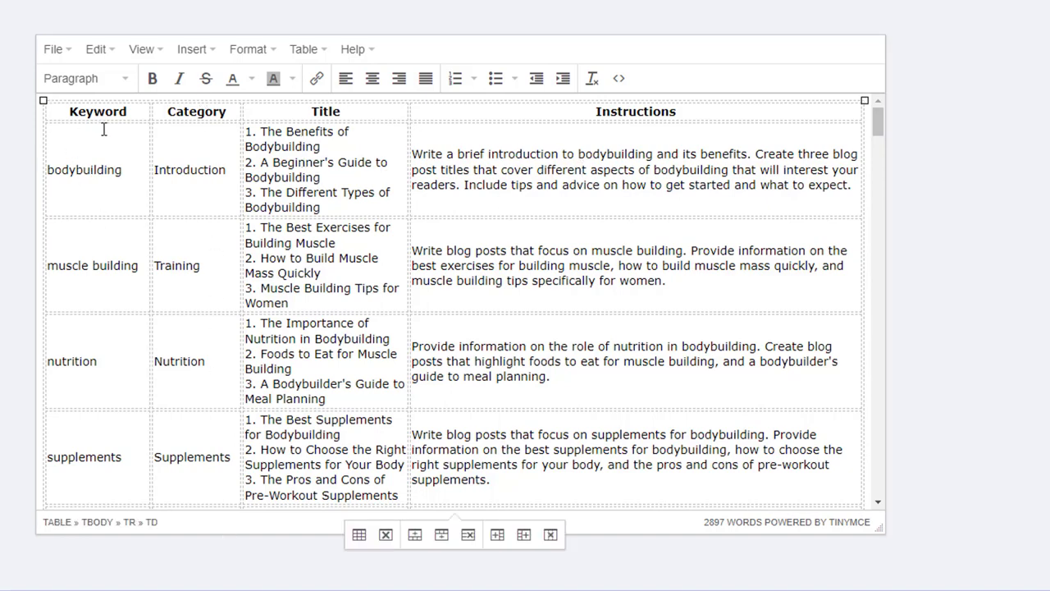
pyautogui.click(106, 170)
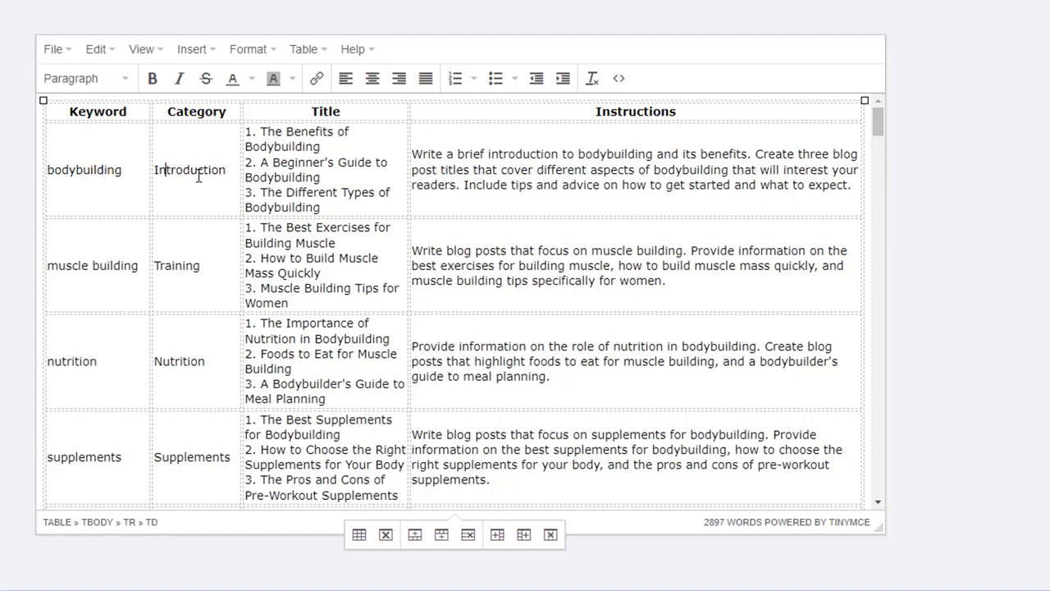
pyautogui.moveTo(189, 176); pyautogui.dragTo(229, 176)
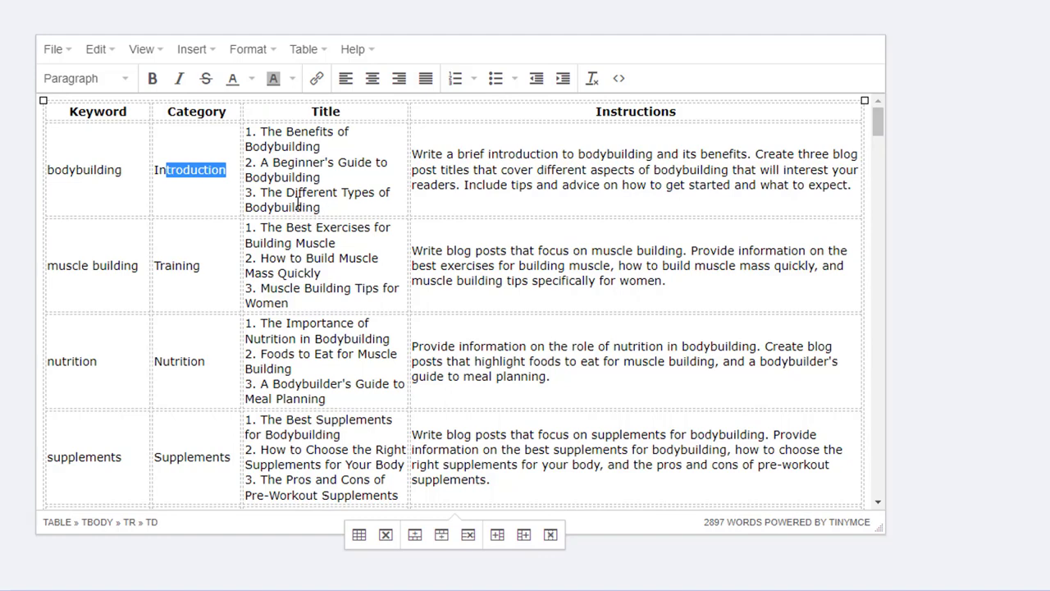
pyautogui.click(450, 192)
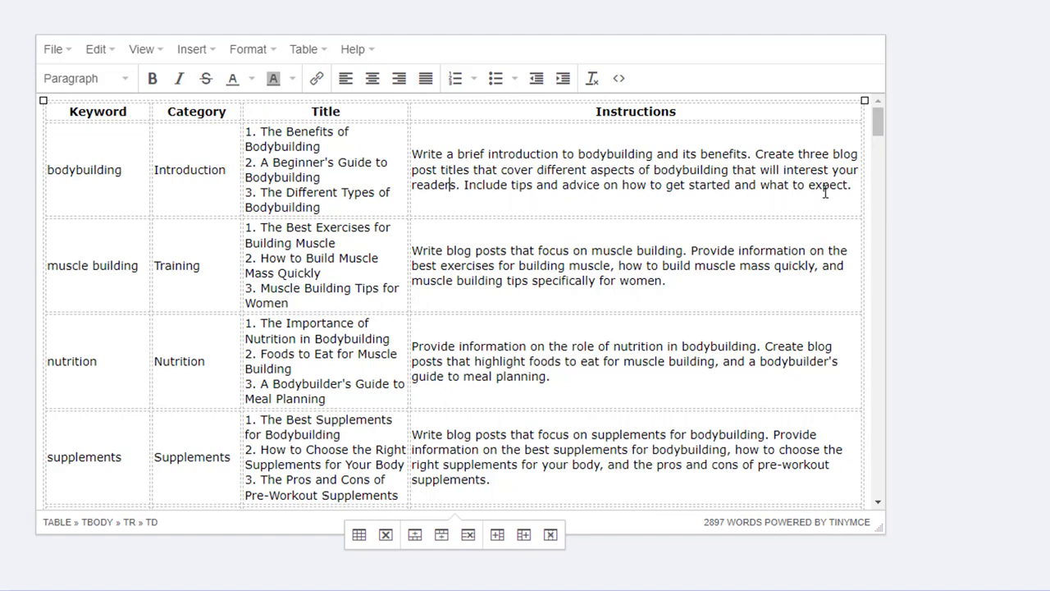
pyautogui.moveTo(788, 184); pyautogui.dragTo(433, 158)
pyautogui.click(457, 184)
pyautogui.moveTo(266, 130); pyautogui.dragTo(330, 146)
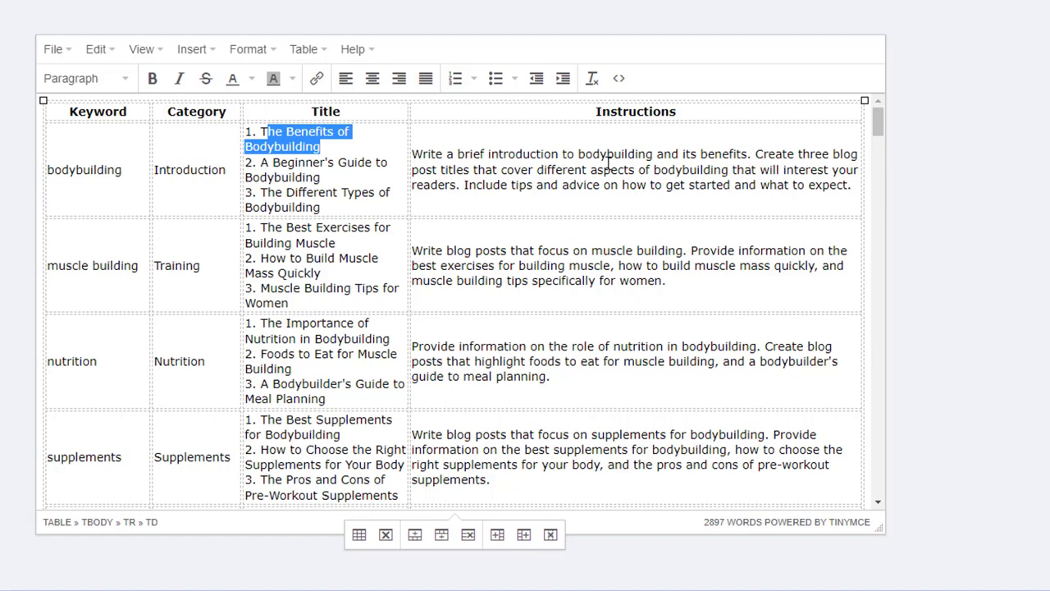
pyautogui.moveTo(733, 154); pyautogui.dragTo(613, 156)
pyautogui.moveTo(485, 185); pyautogui.dragTo(829, 195)
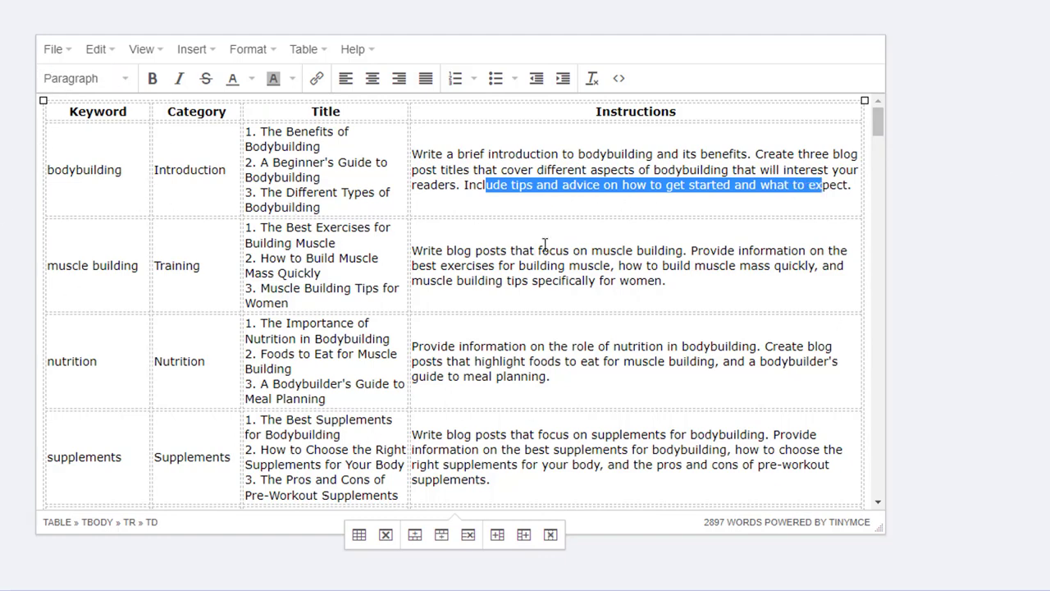
pyautogui.click(301, 165)
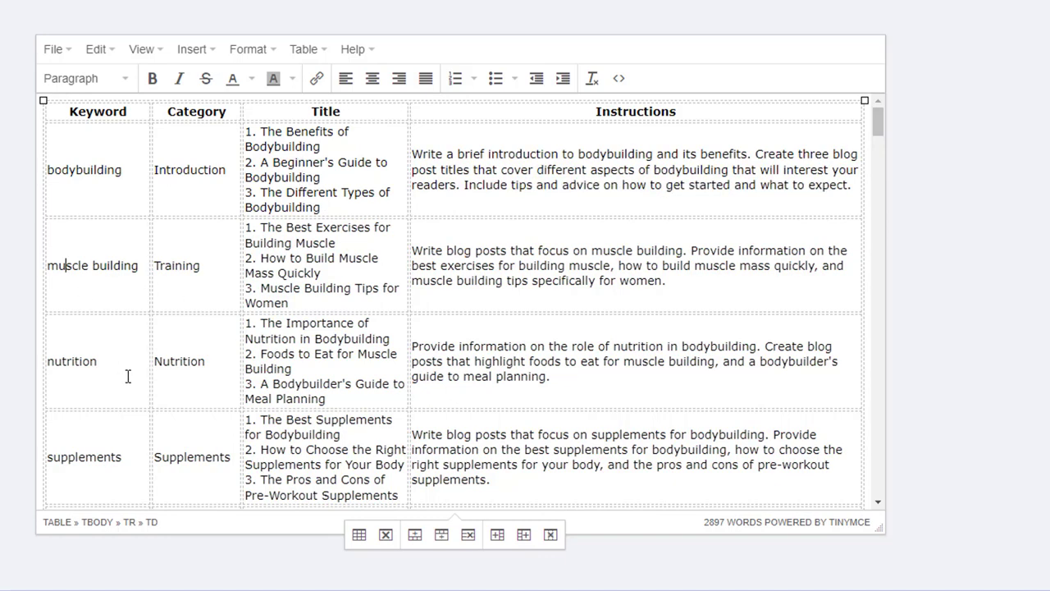
pyautogui.moveTo(186, 266); pyautogui.dragTo(201, 266)
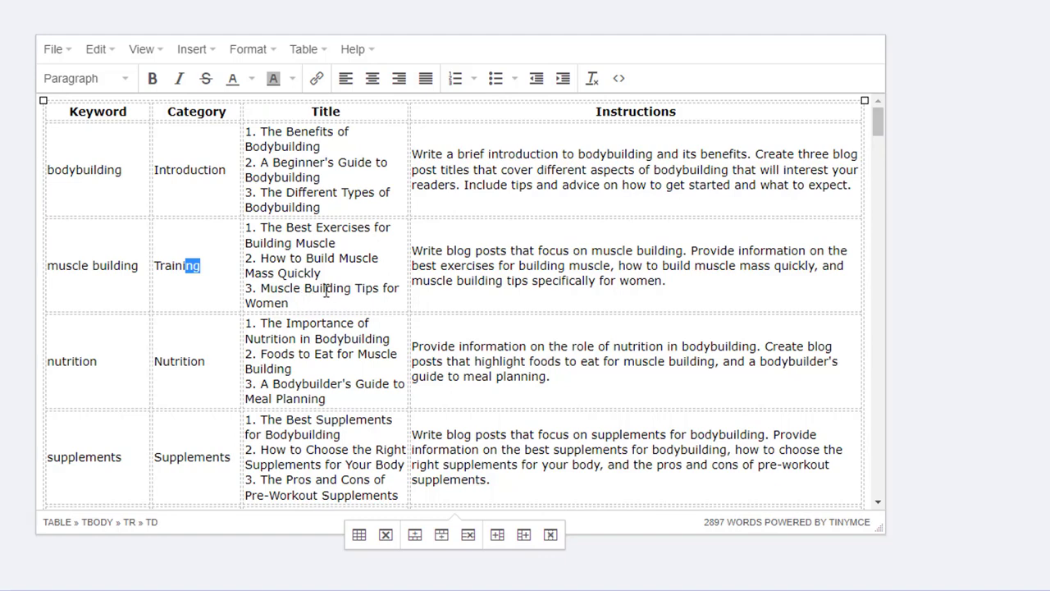
# - Scroll through the remaining keyword rows of the blueprint table down to the category list beneath it
pyautogui.scroll(-1, 326, 291)
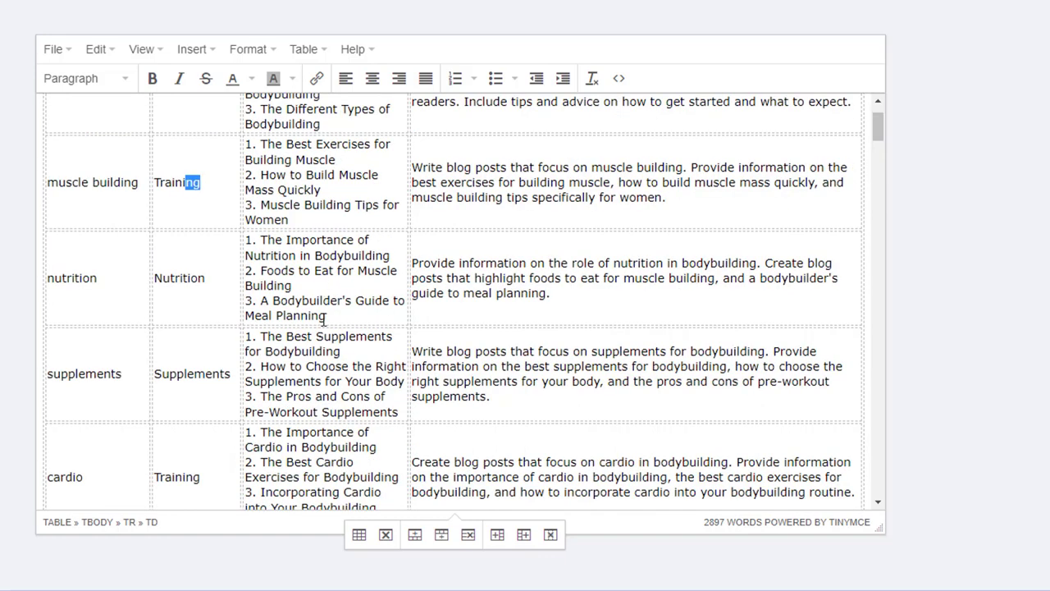
pyautogui.scroll(-1, 324, 319)
pyautogui.scroll(-1, 291, 385)
pyautogui.moveTo(165, 313); pyautogui.dragTo(191, 313)
pyautogui.moveTo(171, 422); pyautogui.dragTo(194, 422)
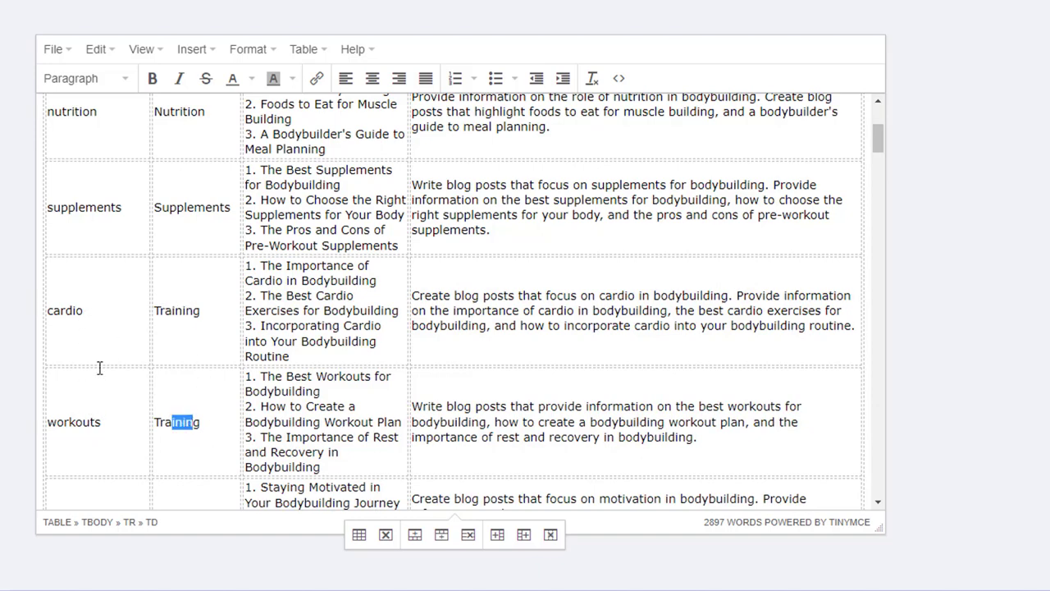
pyautogui.scroll(-1, 91, 375)
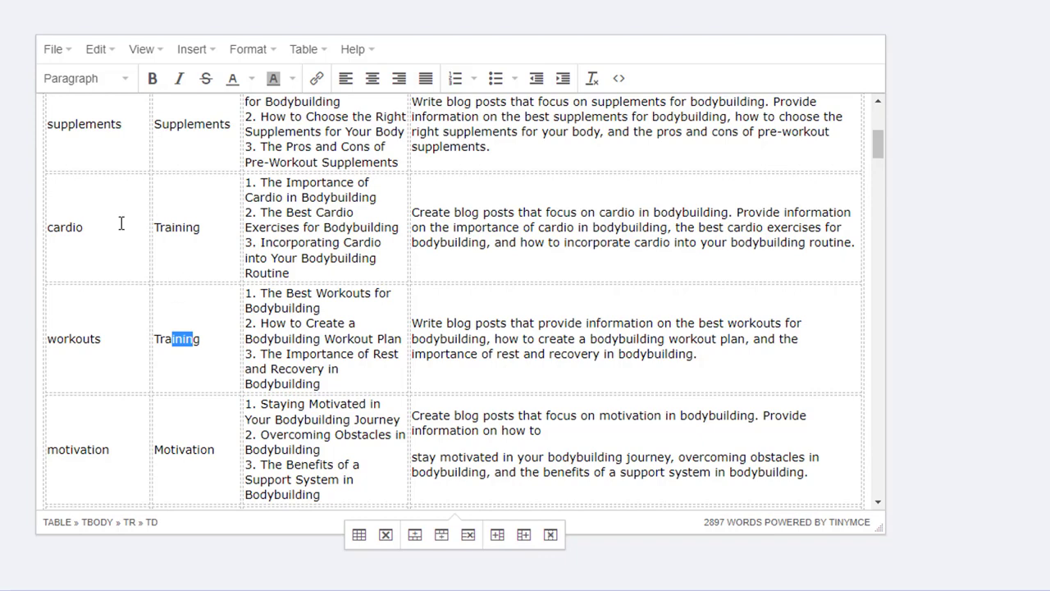
pyautogui.click(66, 223)
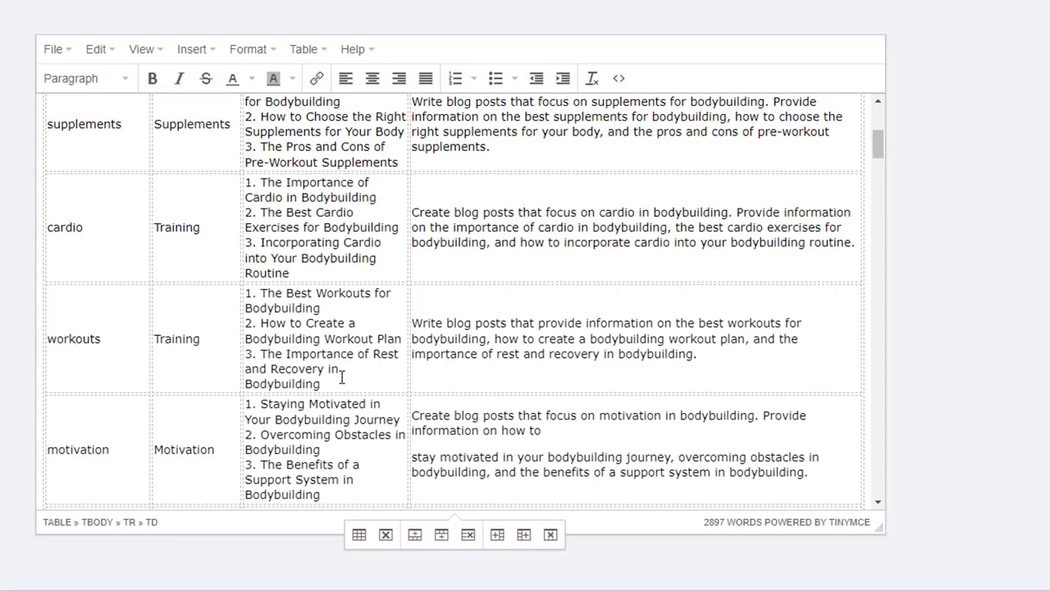
pyautogui.scroll(-3, 342, 377)
pyautogui.scroll(-8, 342, 377)
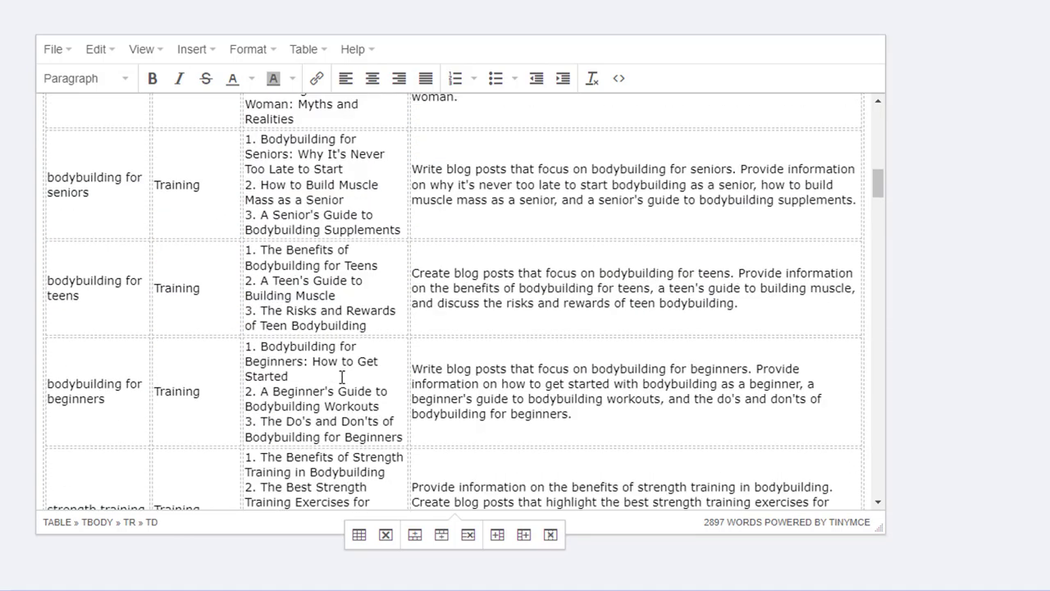
pyautogui.scroll(-6, 342, 377)
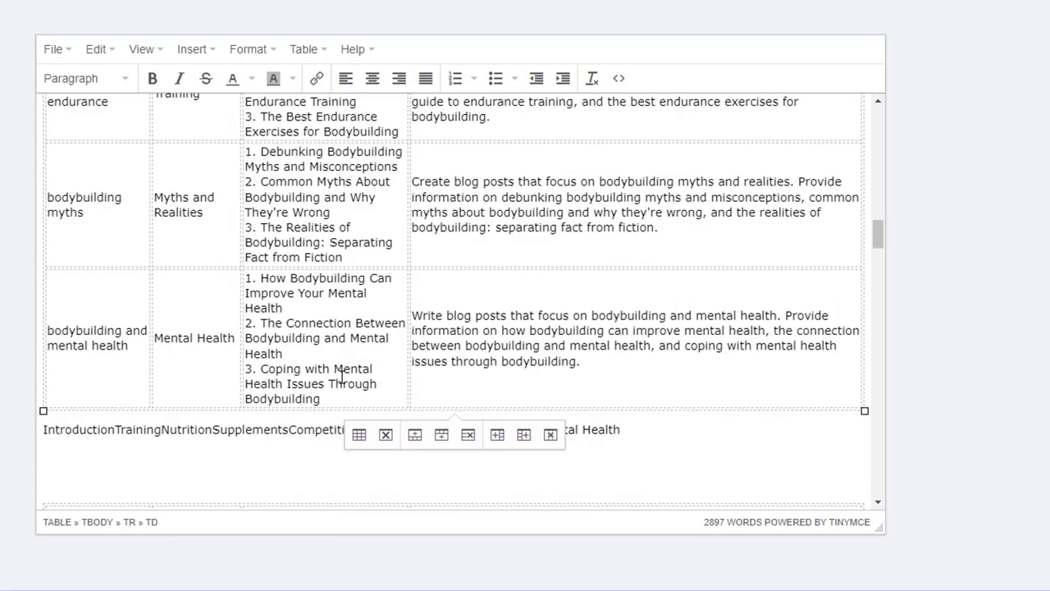
pyautogui.click(249, 374)
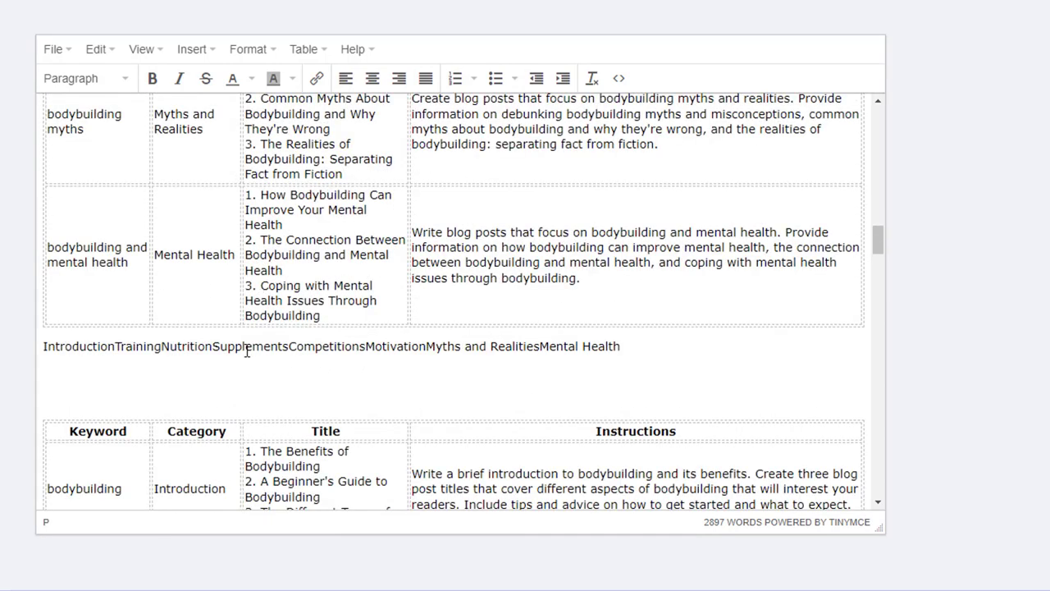
# - Scroll through the second keyword table, reviewing each keyword's category, titles and instructions down to the silo section
pyautogui.scroll(-1, 251, 356)
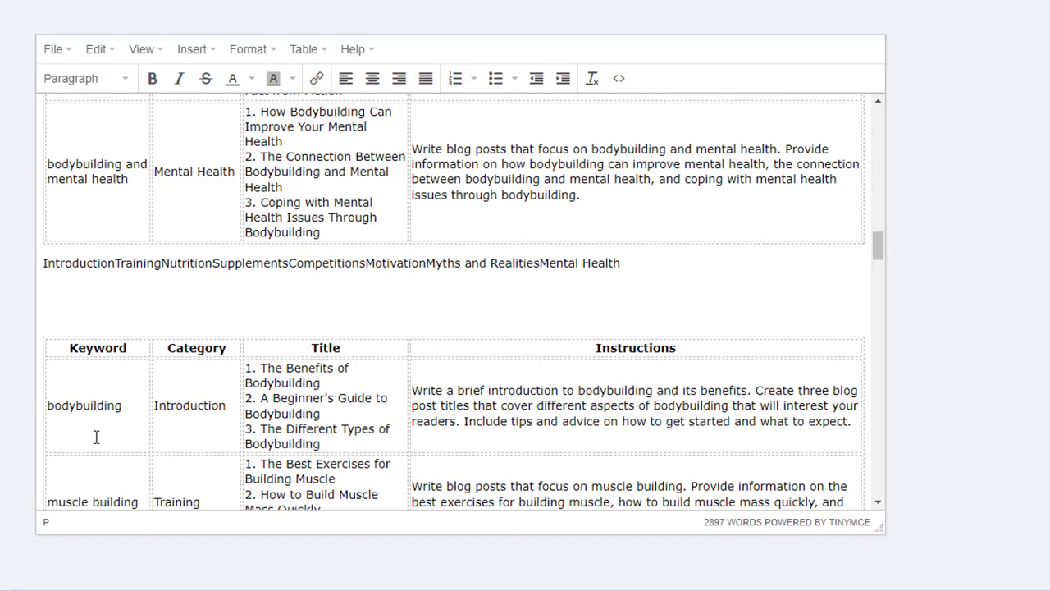
pyautogui.scroll(-2, 211, 275)
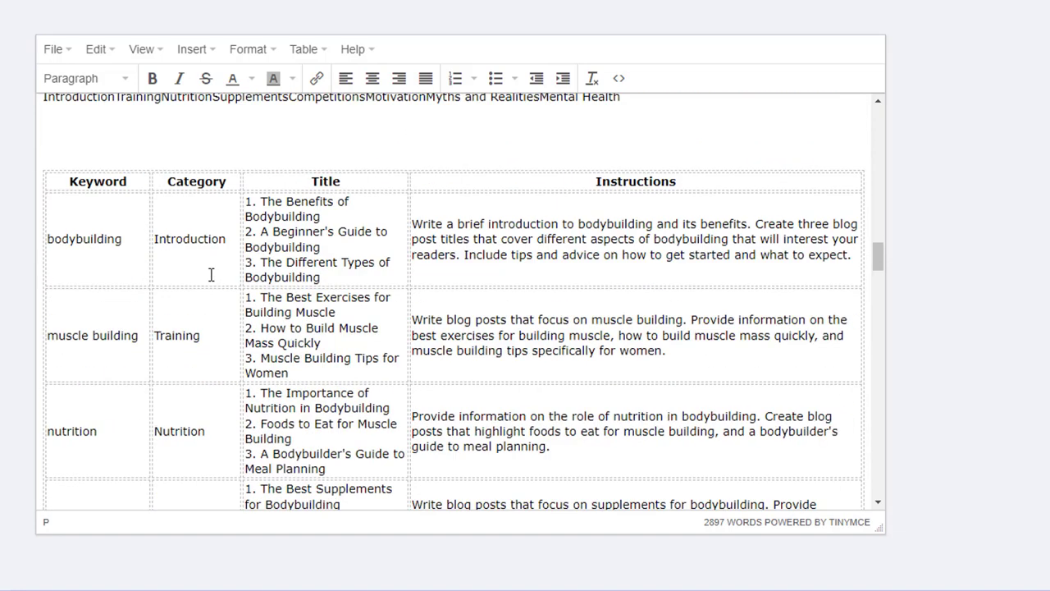
pyautogui.click(105, 243)
pyautogui.click(123, 336)
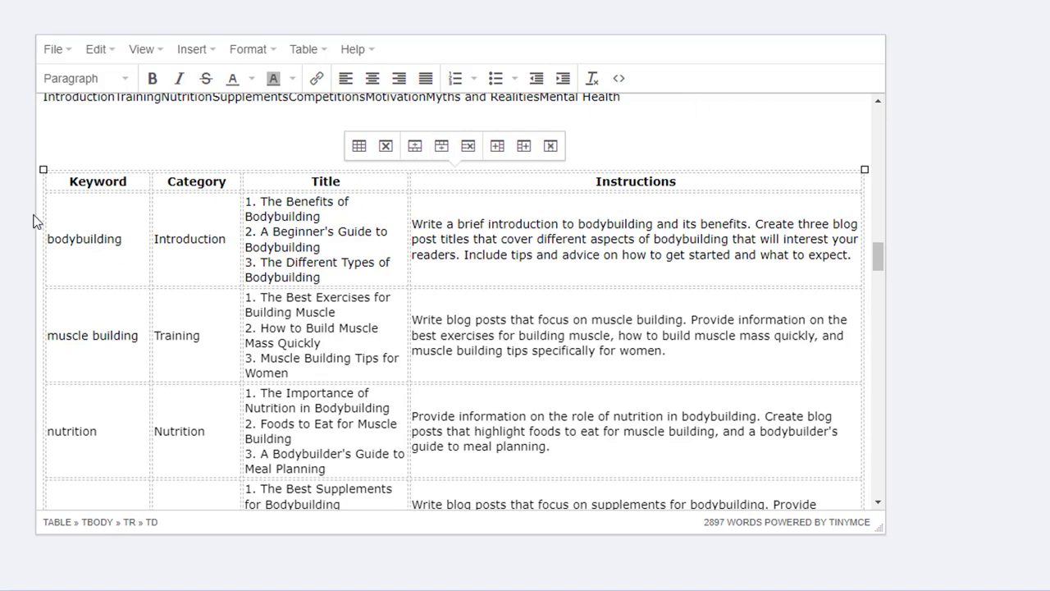
pyautogui.scroll(-5, 145, 238)
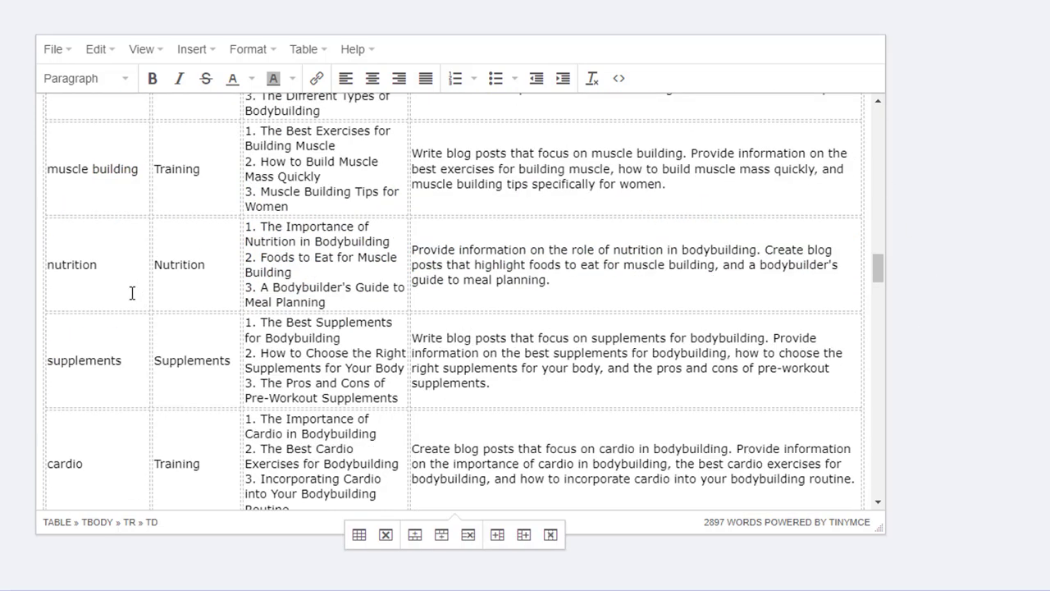
pyautogui.scroll(-3, 131, 287)
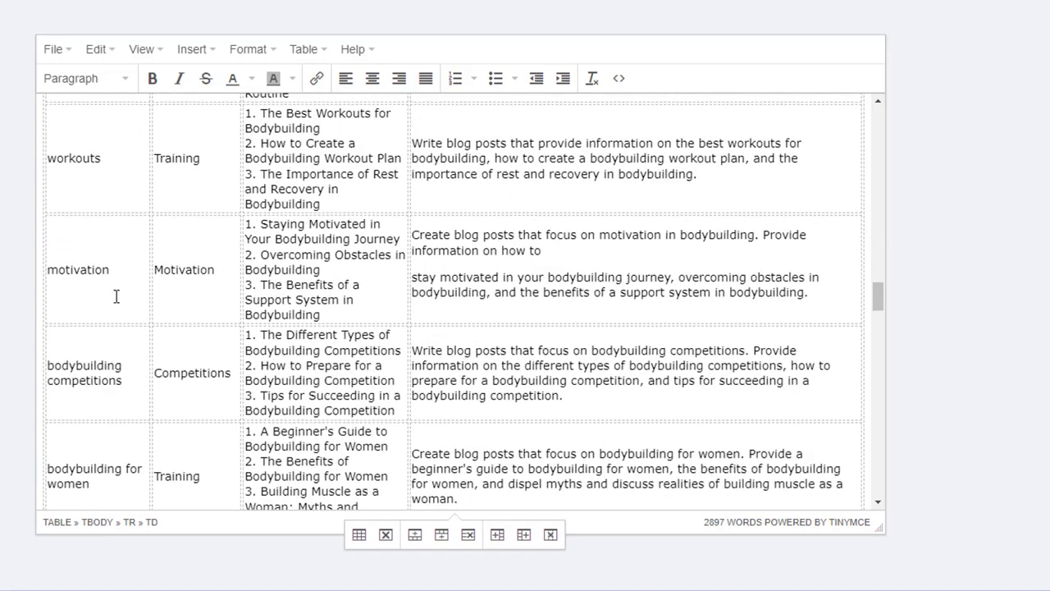
pyautogui.scroll(-1, 117, 297)
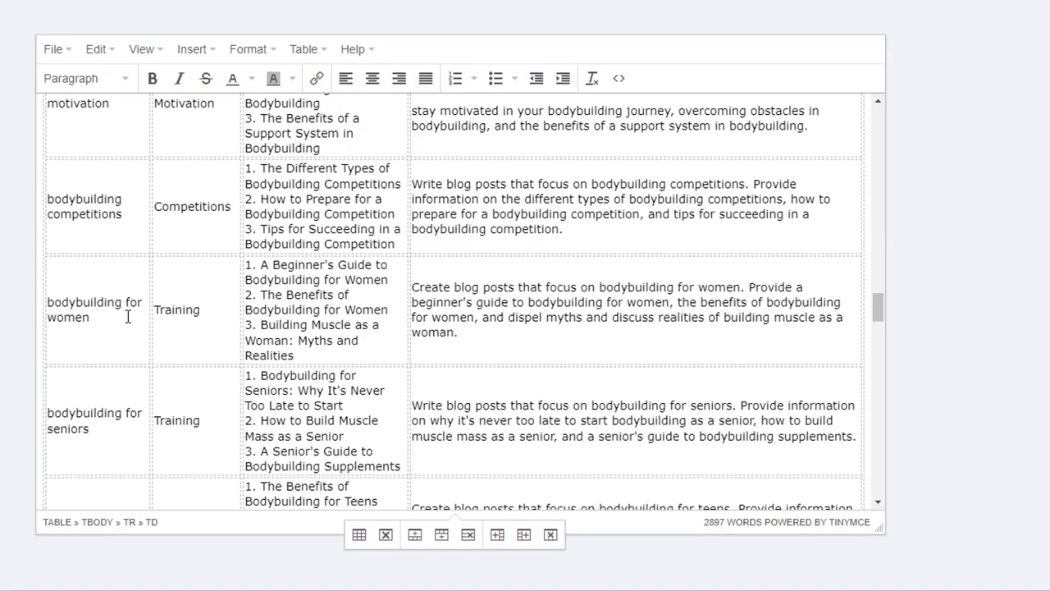
pyautogui.scroll(-1, 123, 331)
pyautogui.scroll(-2, 124, 335)
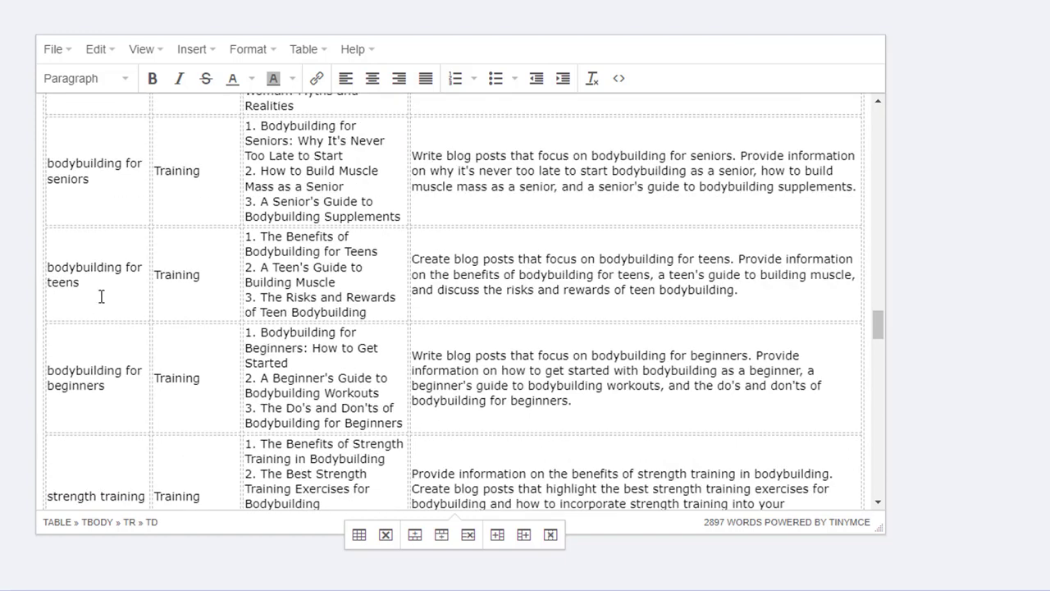
pyautogui.scroll(-1, 101, 296)
pyautogui.scroll(-1, 139, 325)
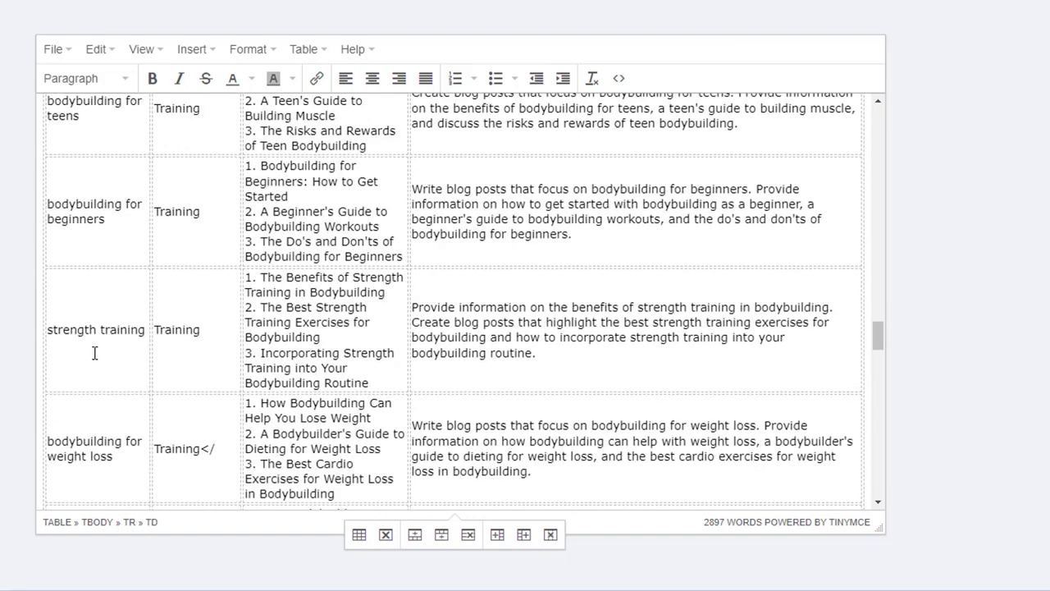
pyautogui.scroll(-2, 134, 355)
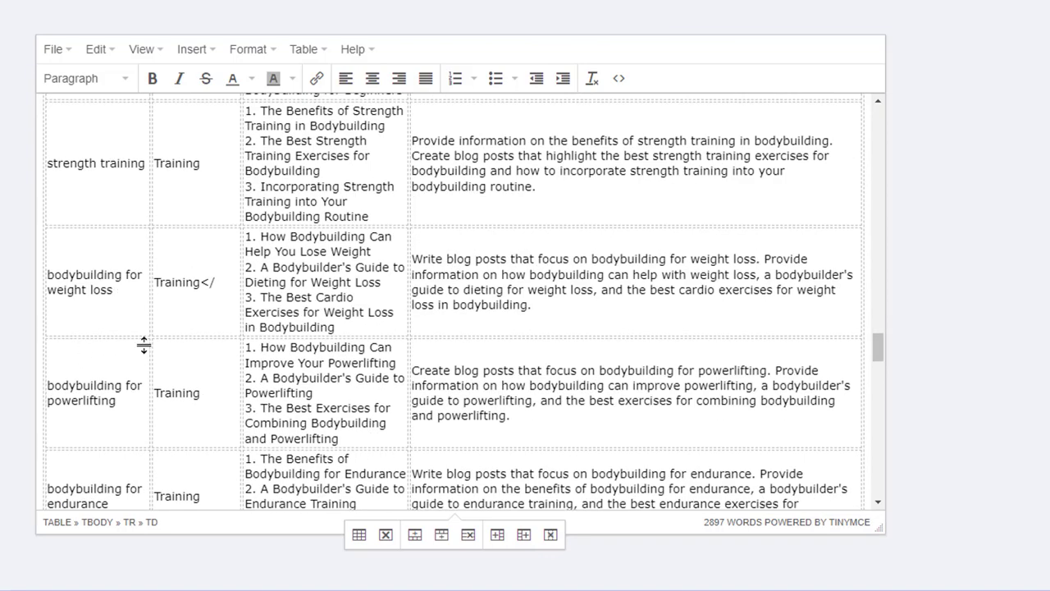
pyautogui.scroll(-5, 142, 353)
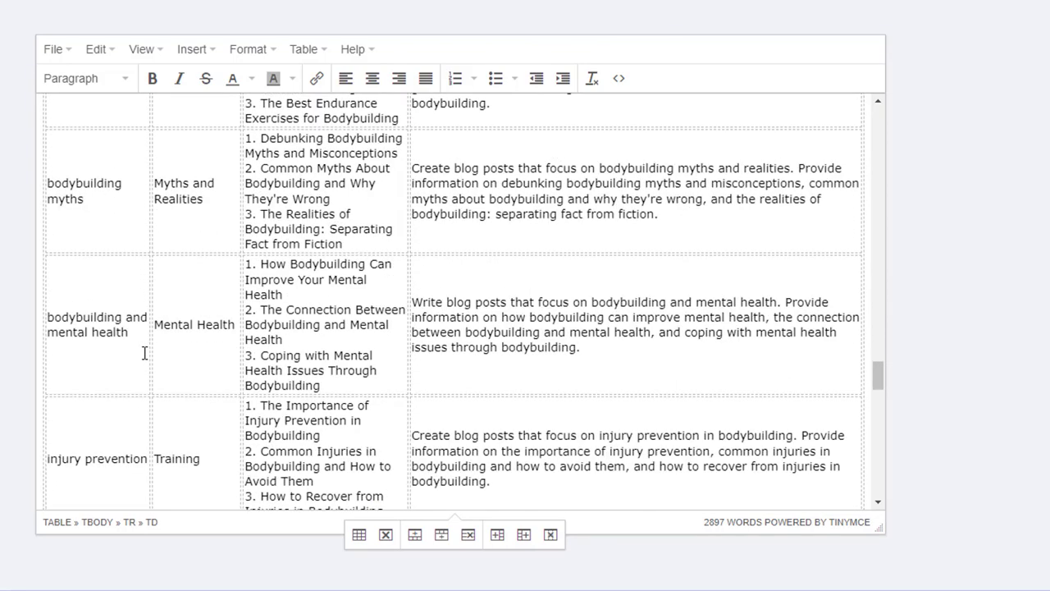
pyautogui.scroll(-5, 143, 353)
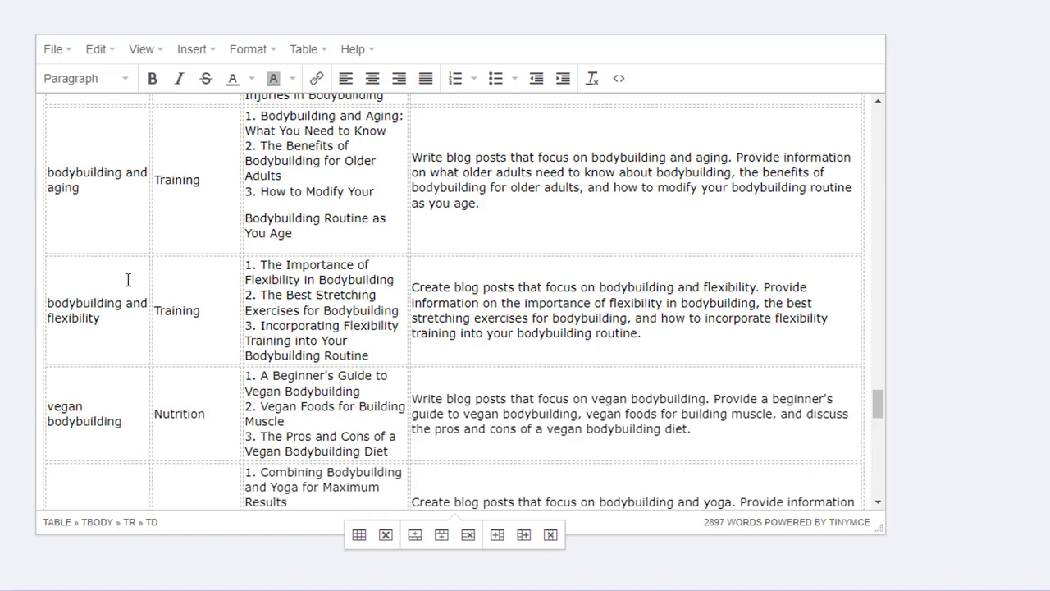
pyautogui.click(102, 333)
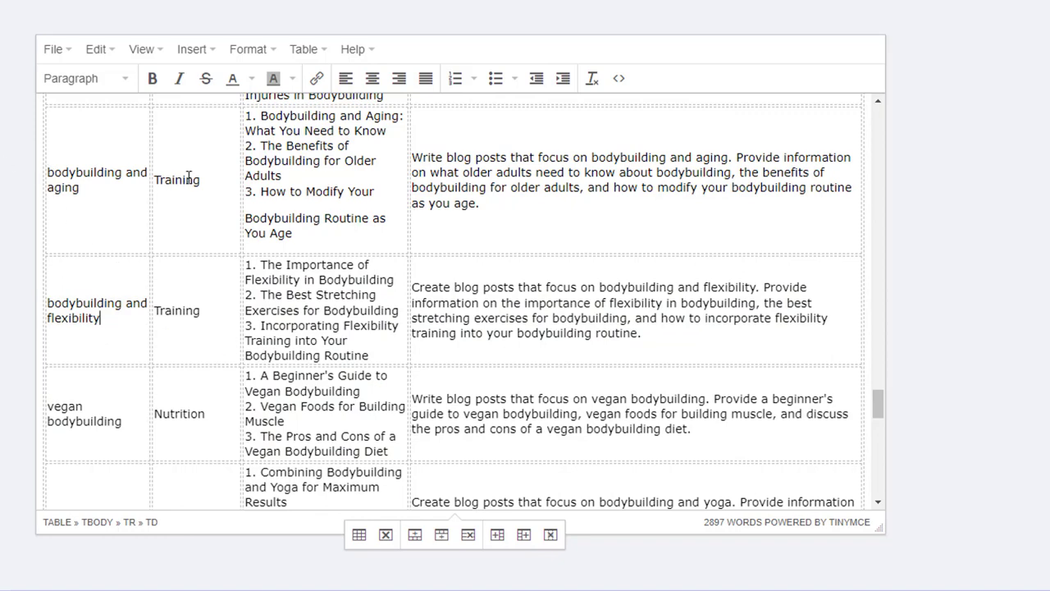
pyautogui.scroll(-2, 159, 411)
pyautogui.scroll(-1, 159, 411)
pyautogui.click(179, 414)
pyautogui.scroll(-2, 148, 377)
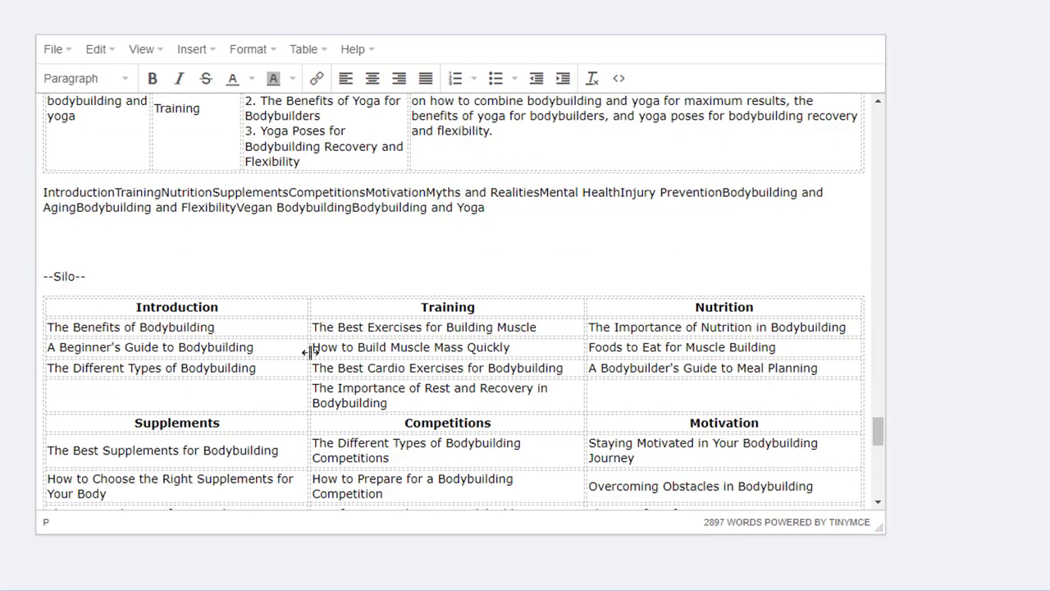
# - Examine the Silo table that groups the article titles under each category heading
pyautogui.scroll(-6, 311, 353)
pyautogui.scroll(5, 310, 353)
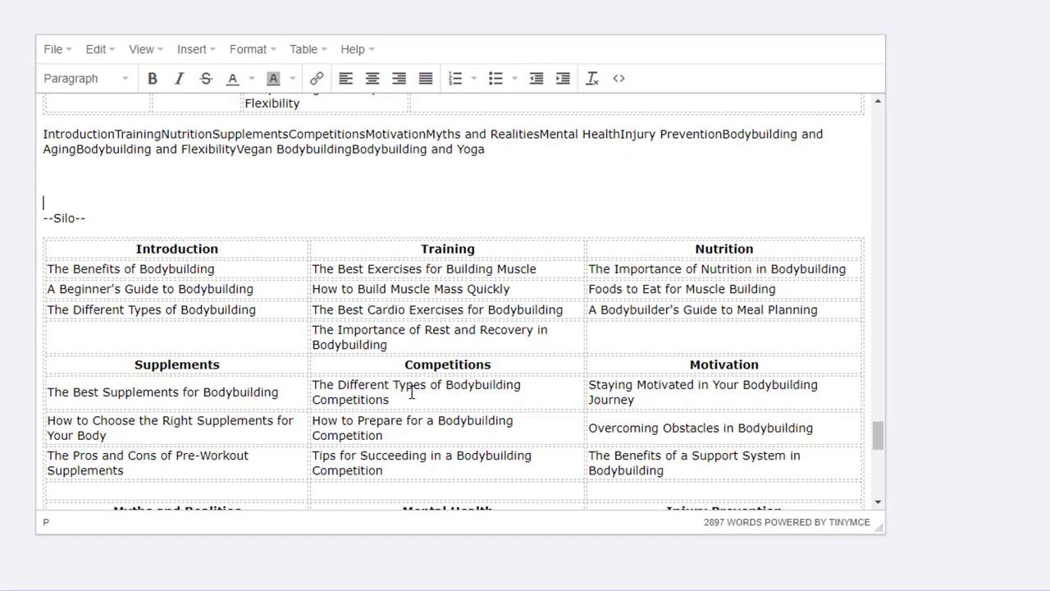
pyautogui.scroll(-8, 856, 429)
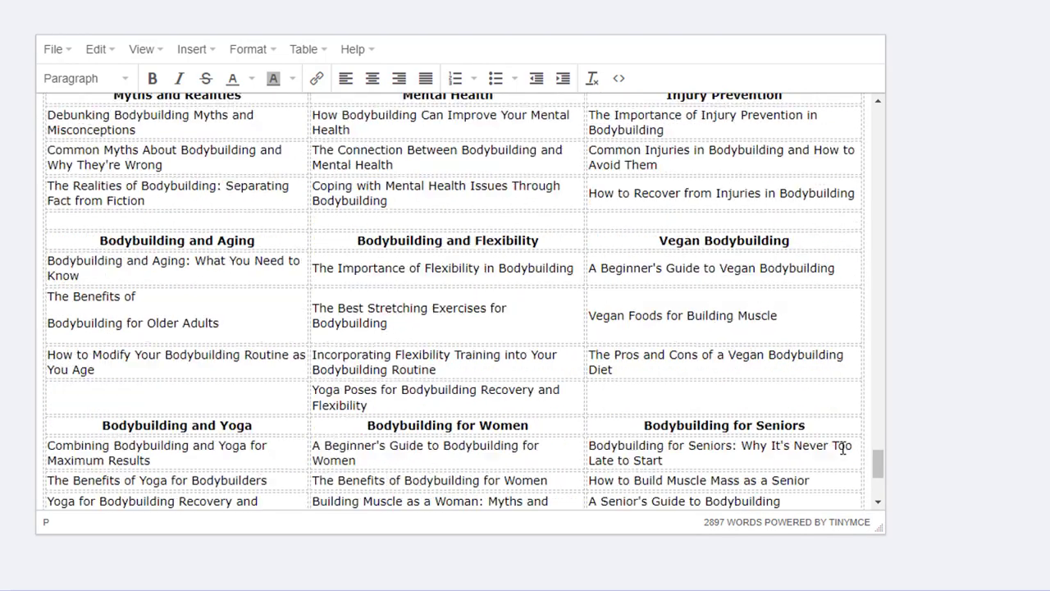
pyautogui.scroll(1, 827, 452)
pyautogui.scroll(10, 729, 456)
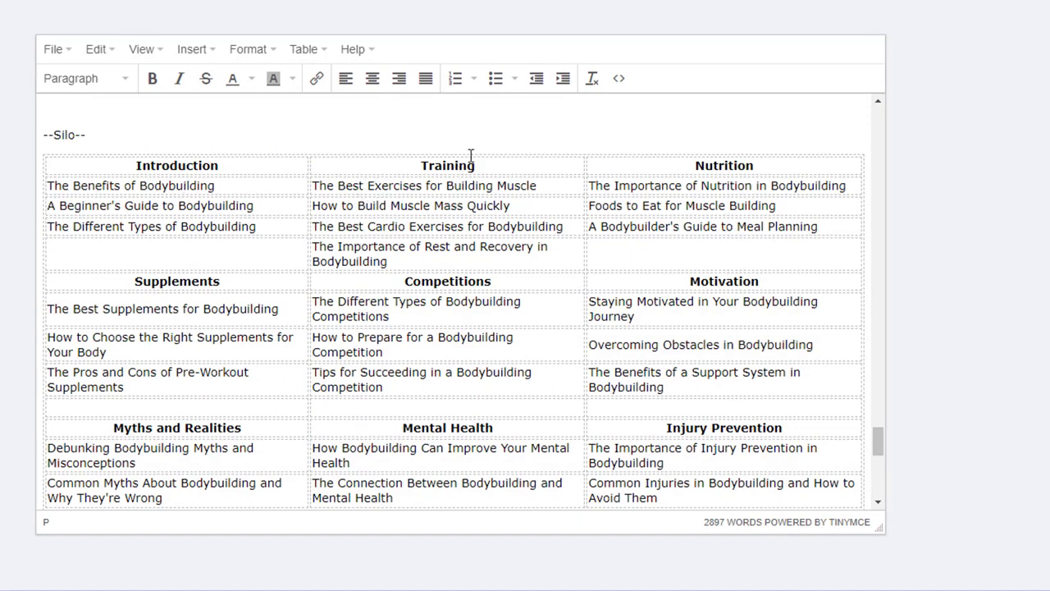
pyautogui.click(447, 165)
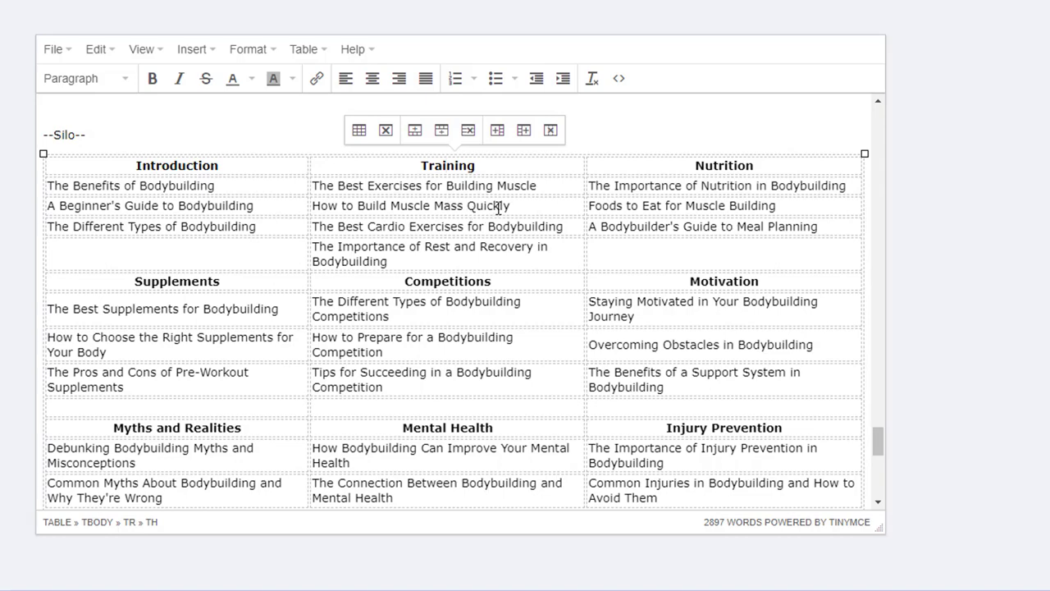
pyautogui.click(525, 227)
pyautogui.click(135, 281)
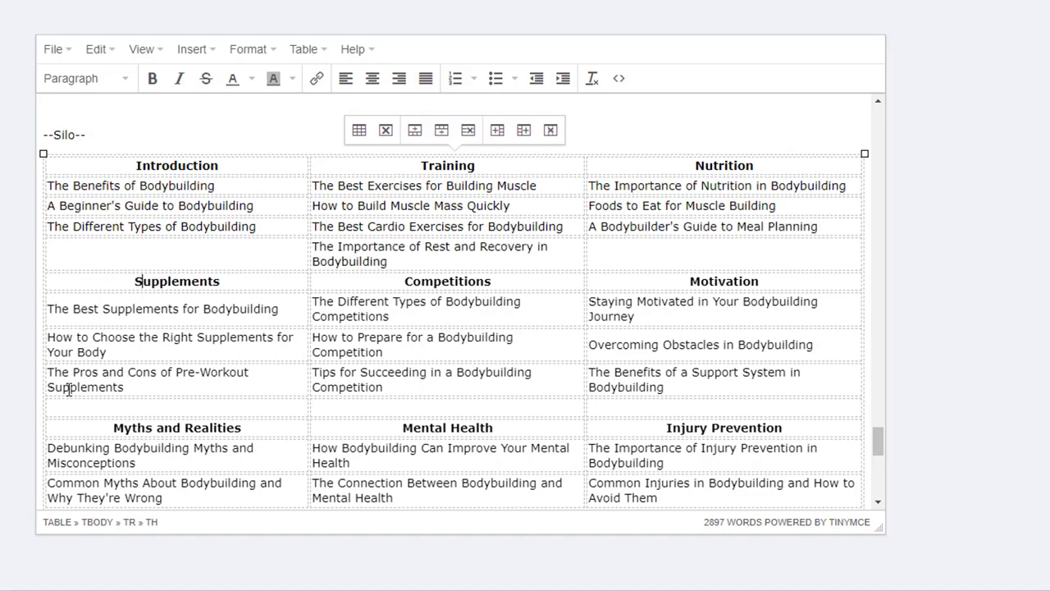
pyautogui.scroll(-1, 188, 371)
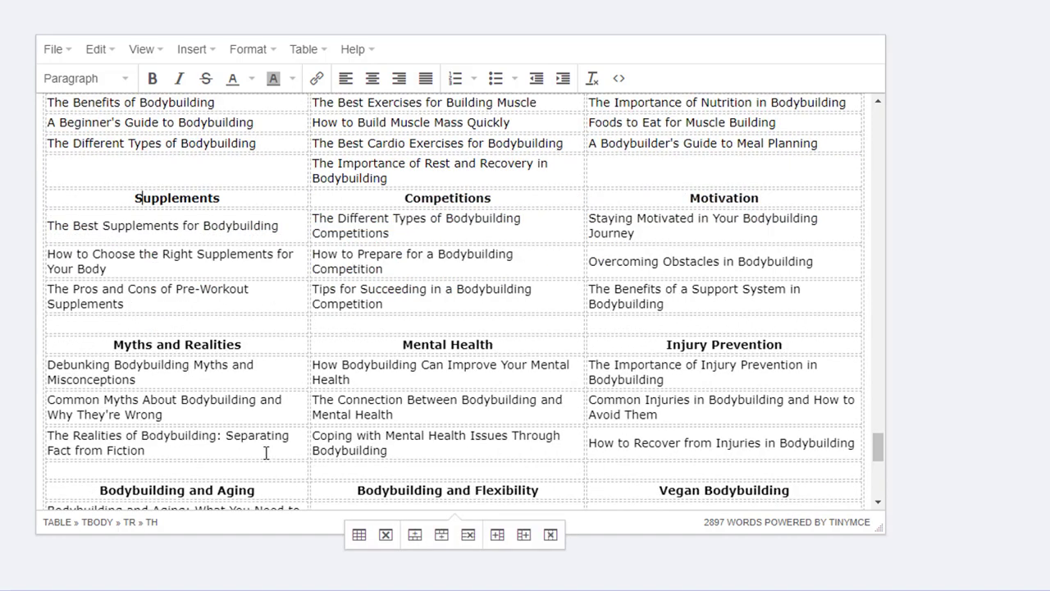
pyautogui.click(388, 364)
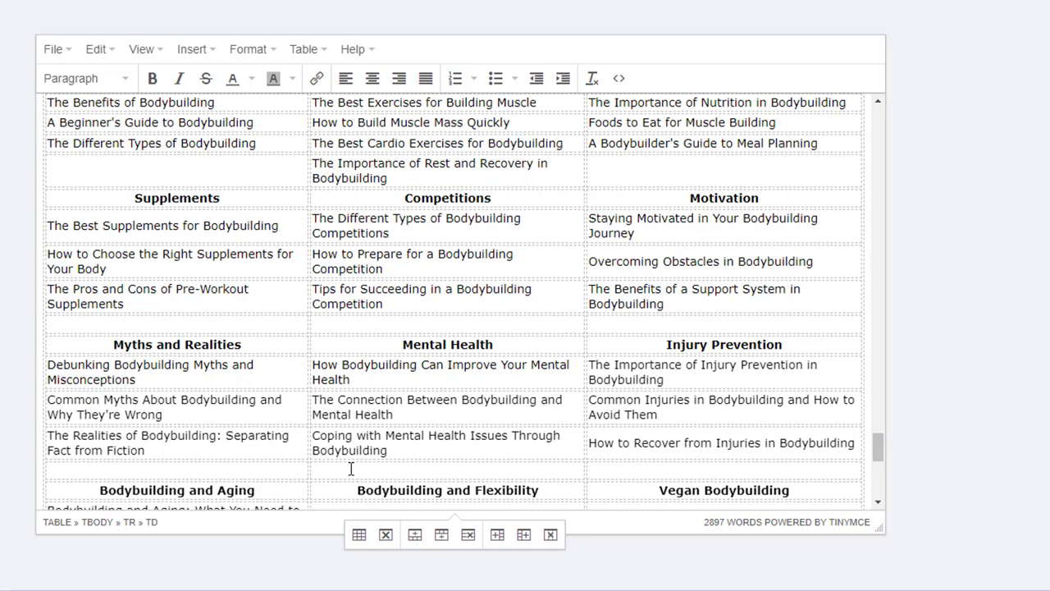
# - Scroll through the rest of the Silo table and back up through the keyword table rows
pyautogui.scroll(-1, 398, 443)
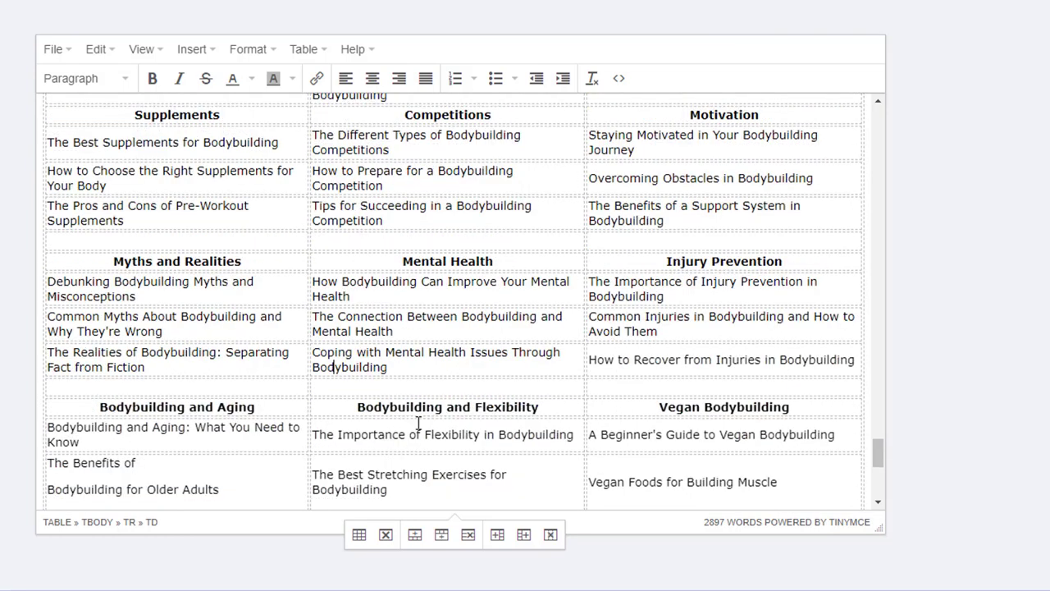
pyautogui.scroll(-5, 418, 422)
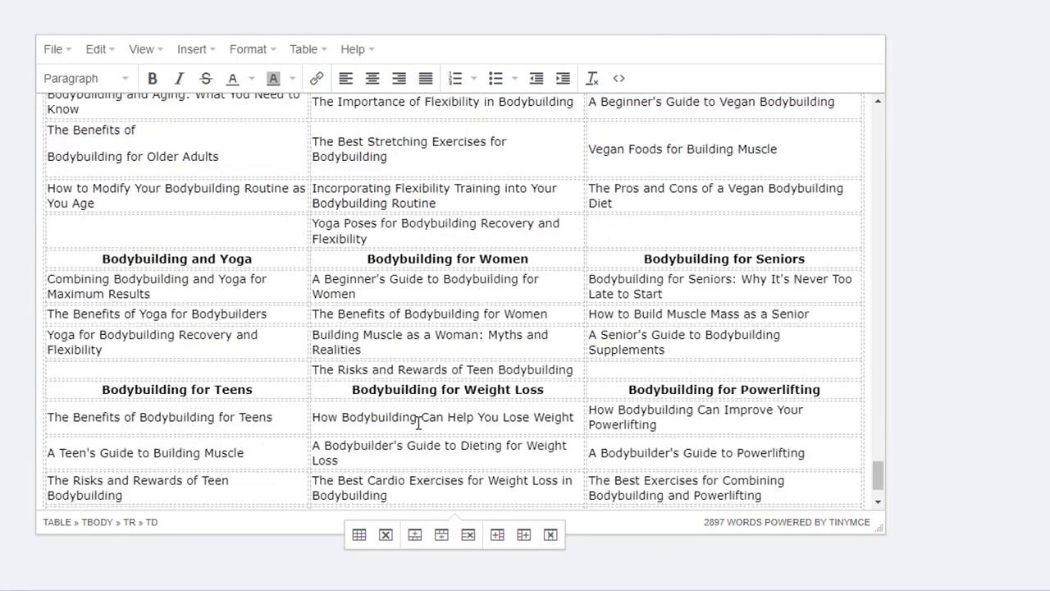
pyautogui.scroll(3, 418, 422)
pyautogui.scroll(6, 418, 423)
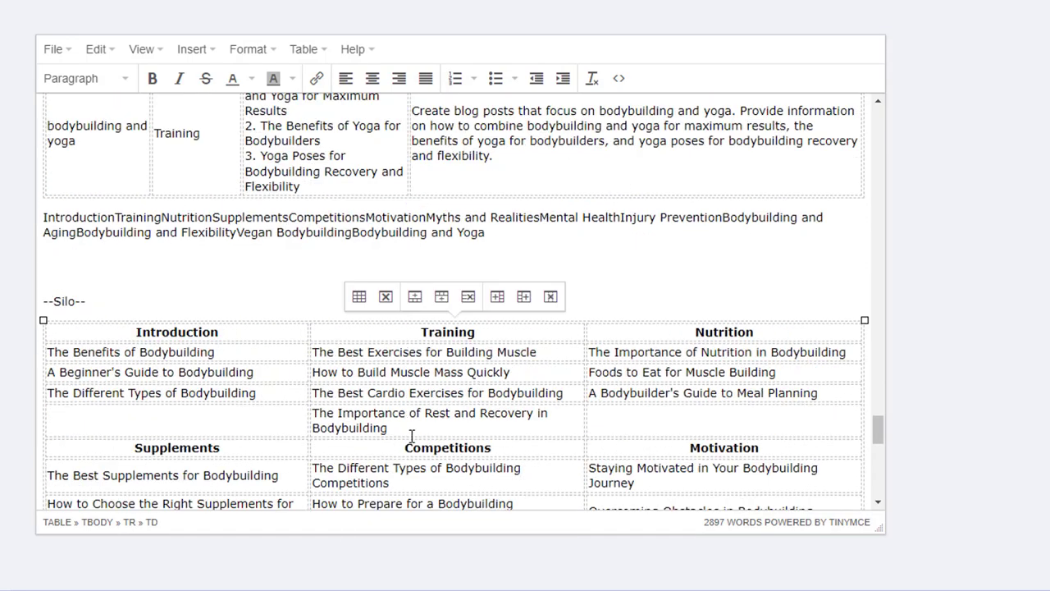
pyautogui.scroll(8, 411, 435)
pyautogui.scroll(20, 469, 411)
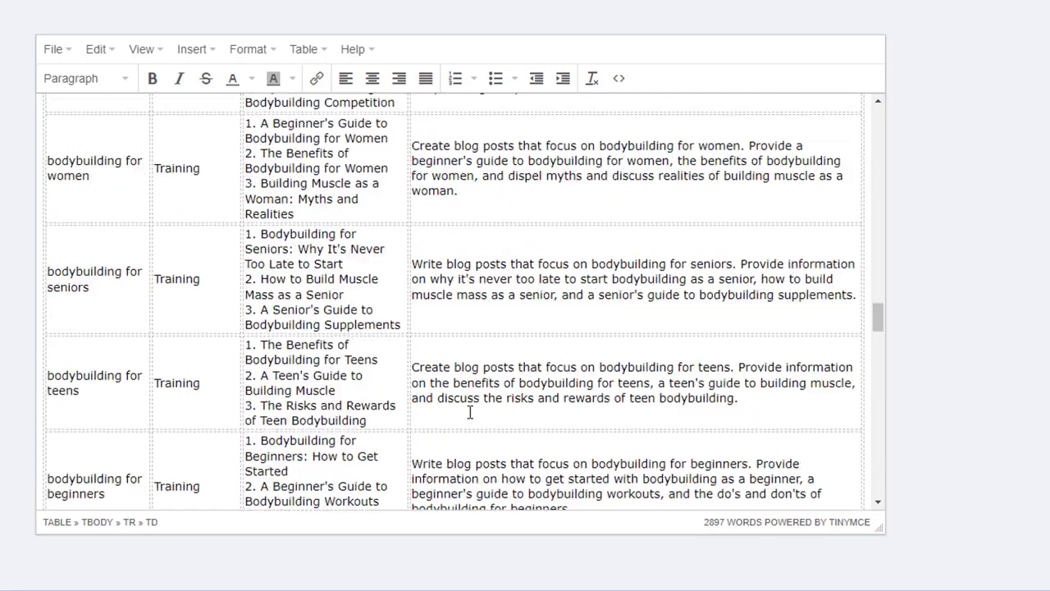
pyautogui.scroll(8, 470, 411)
# - Highlight the title list in the bodybuilding row of the keyword table to examine it
pyautogui.click(446, 452)
pyautogui.scroll(-4, 447, 458)
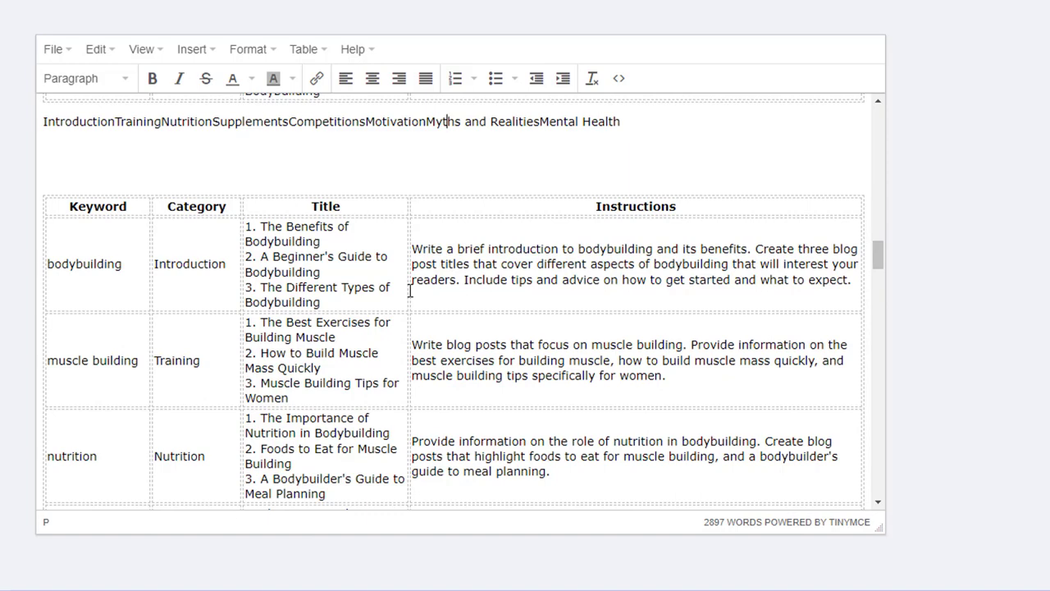
pyautogui.moveTo(400, 300); pyautogui.dragTo(264, 227)
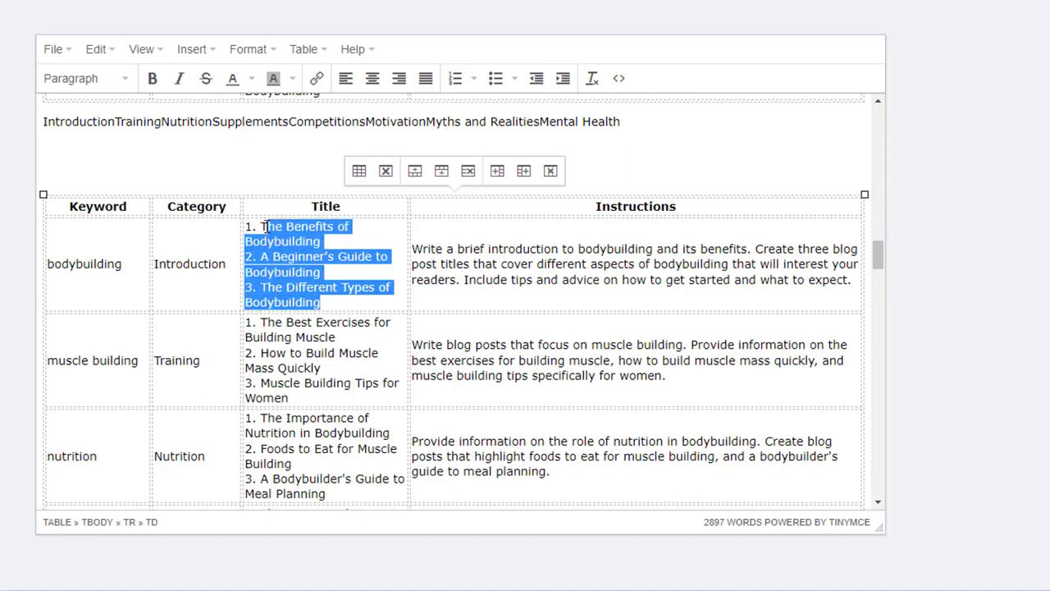
pyautogui.click(339, 301)
pyautogui.moveTo(335, 298); pyautogui.dragTo(265, 230)
pyautogui.scroll(20, 179, 377)
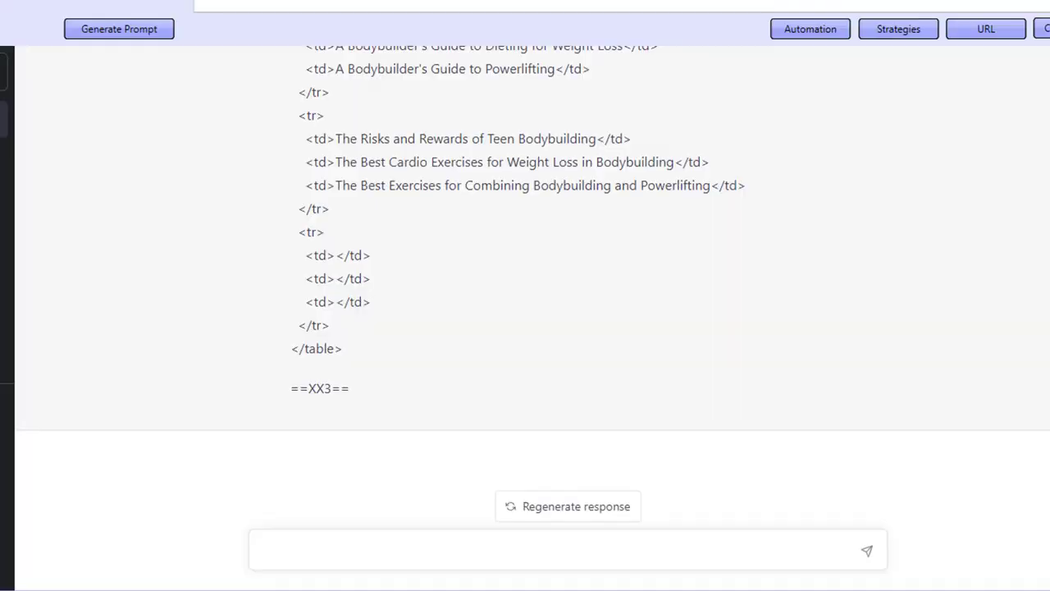
pyautogui.click(784, 32)
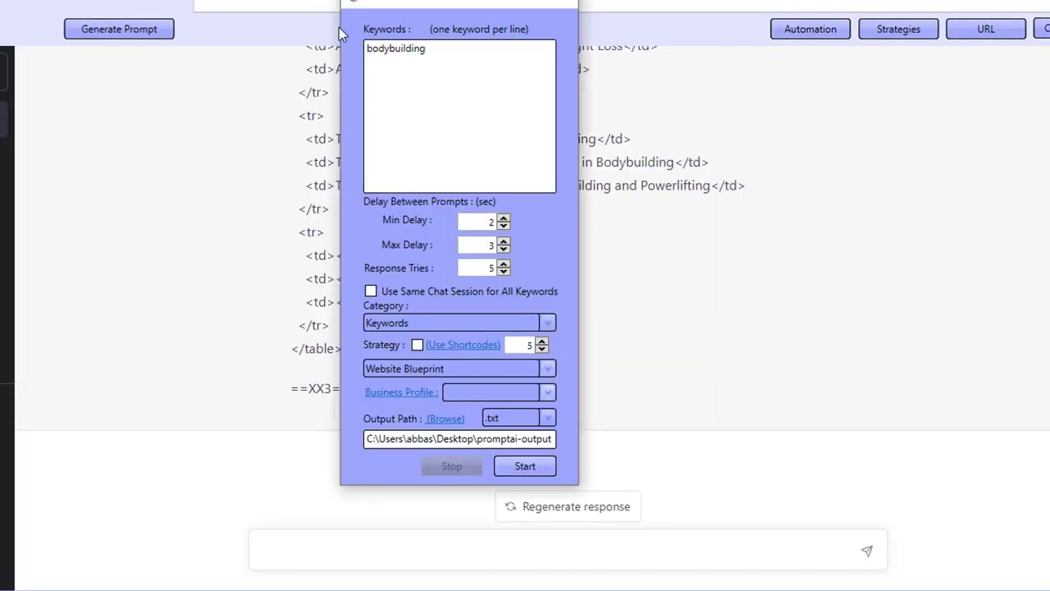
pyautogui.click(484, 55)
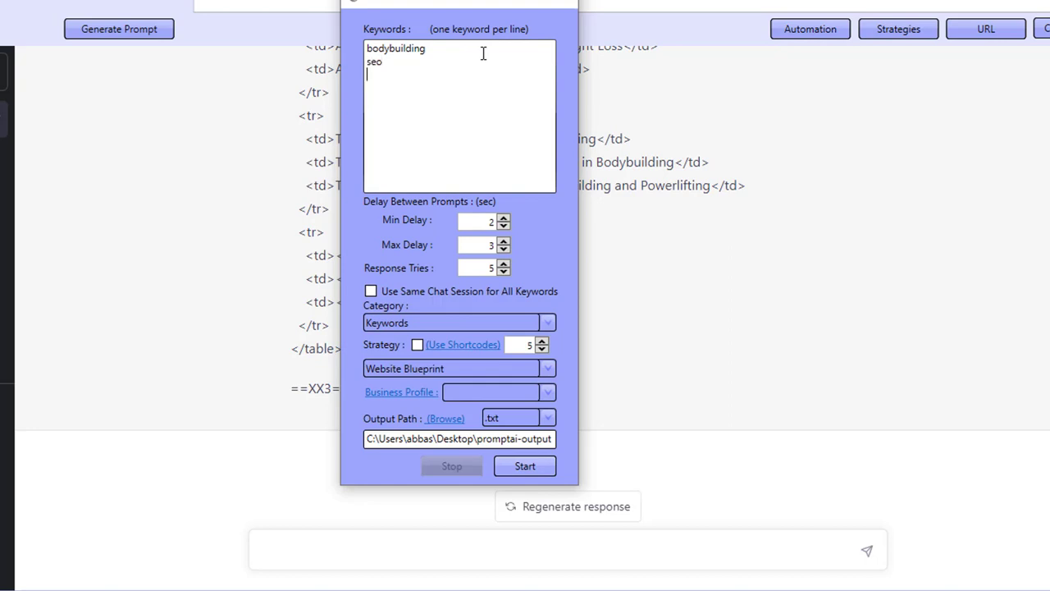
pyautogui.write('wha')
pyautogui.moveTo(440, 85); pyautogui.dragTo(316, 63)
pyautogui.press('BackSpace')
pyautogui.click(571, 4)
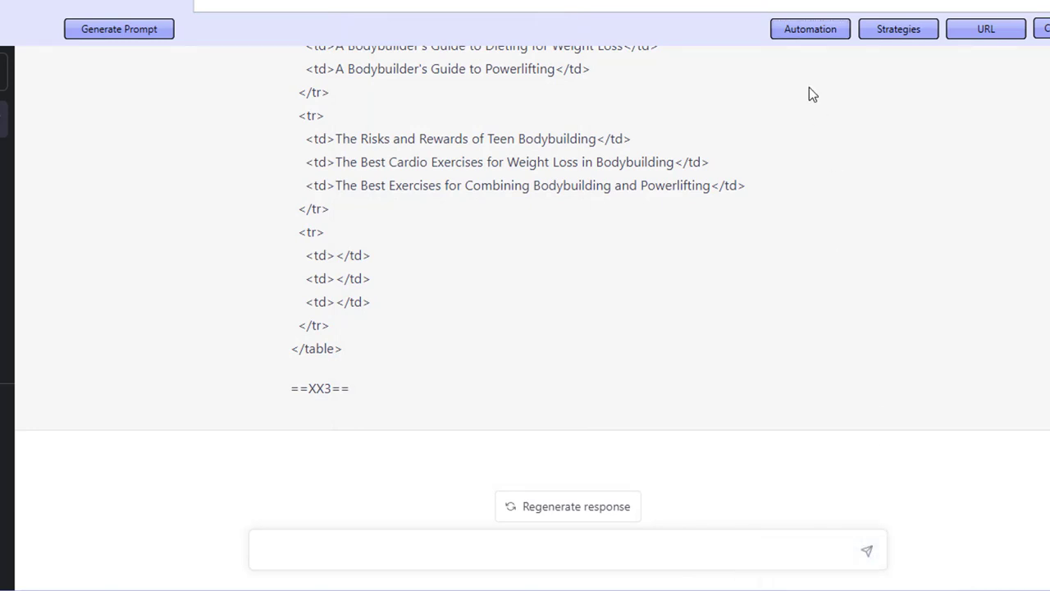
# - Open the Automation window, set the category to Local and enable the strategy's shortcodes
pyautogui.click(808, 31)
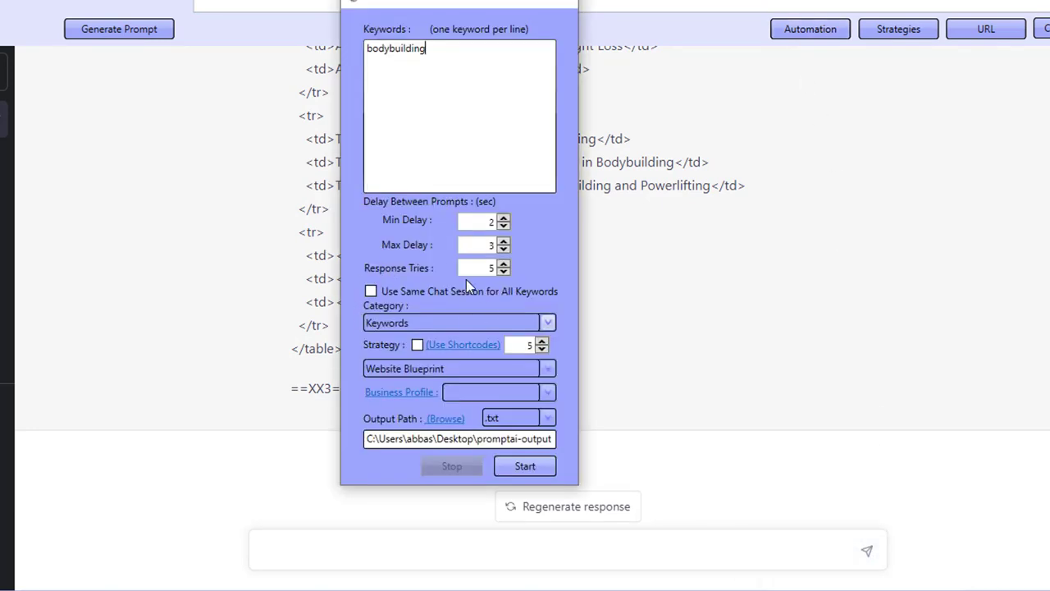
pyautogui.click(415, 324)
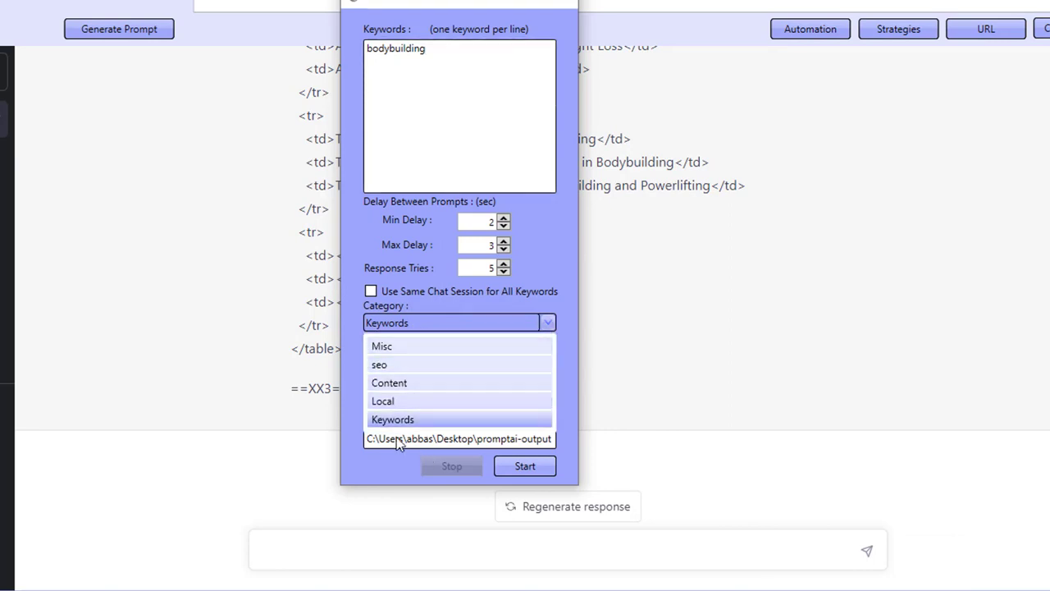
pyautogui.click(383, 402)
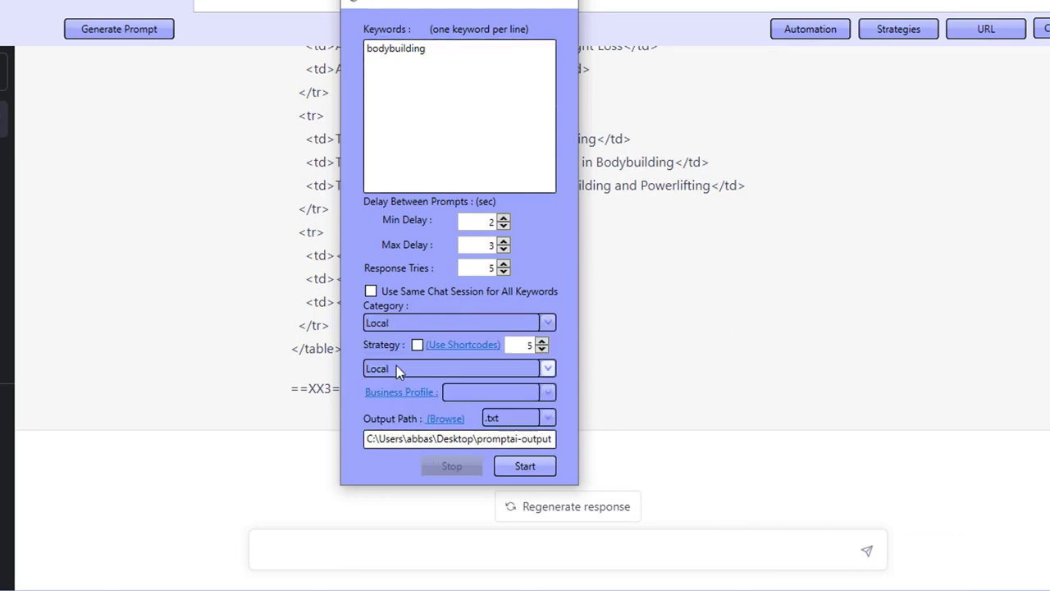
pyautogui.click(417, 346)
pyautogui.click(478, 345)
# - Set the {!city} shortcode value to London and turn on using the same value for all
pyautogui.click(510, 145)
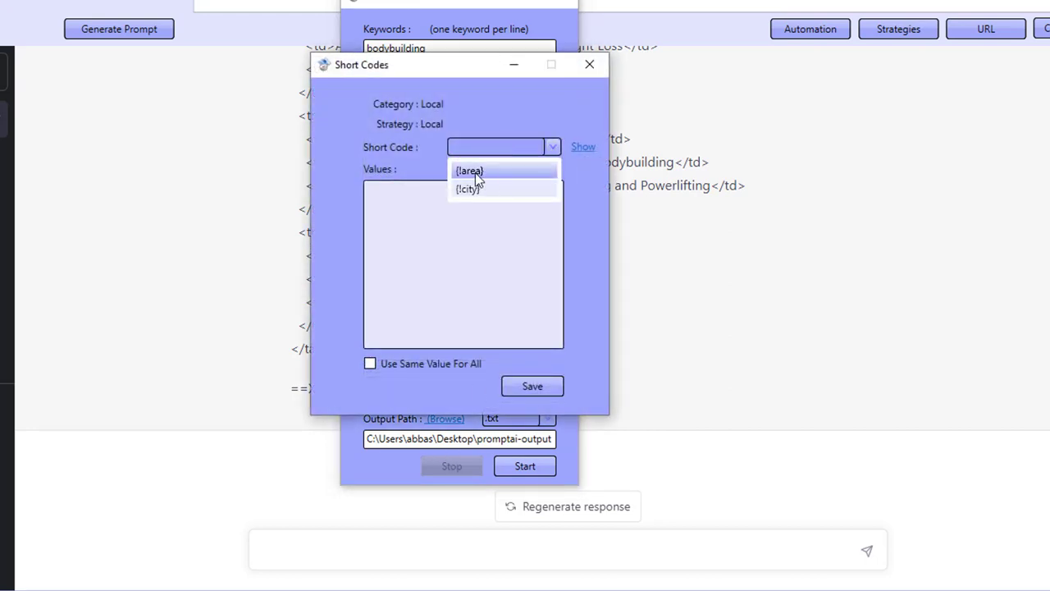
pyautogui.click(476, 189)
pyautogui.click(477, 150)
pyautogui.click(479, 184)
pyautogui.click(455, 197)
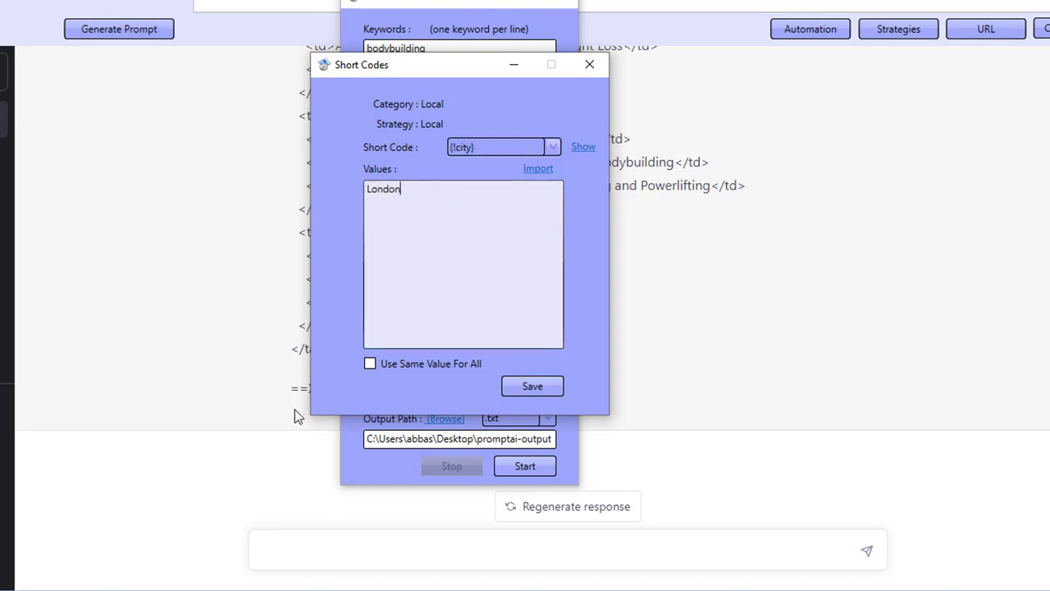
pyautogui.write('London')
pyautogui.click(370, 367)
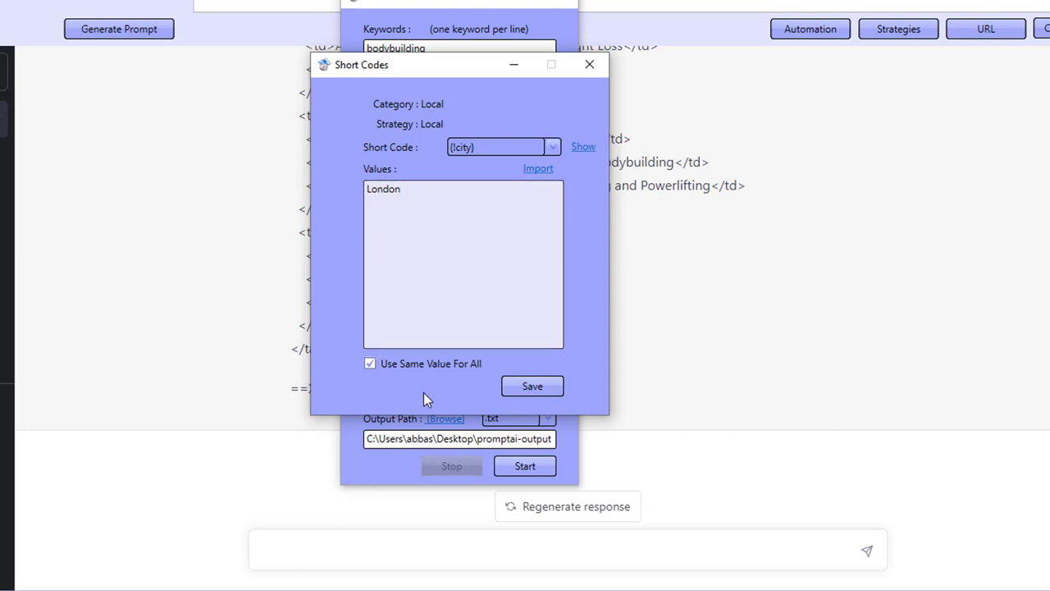
# - Enter Westminister, islington and Barnet as the {!area} shortcode values and save them
pyautogui.click(493, 148)
pyautogui.click(482, 190)
pyautogui.click(482, 148)
pyautogui.click(481, 170)
pyautogui.click(581, 150)
pyautogui.click(413, 224)
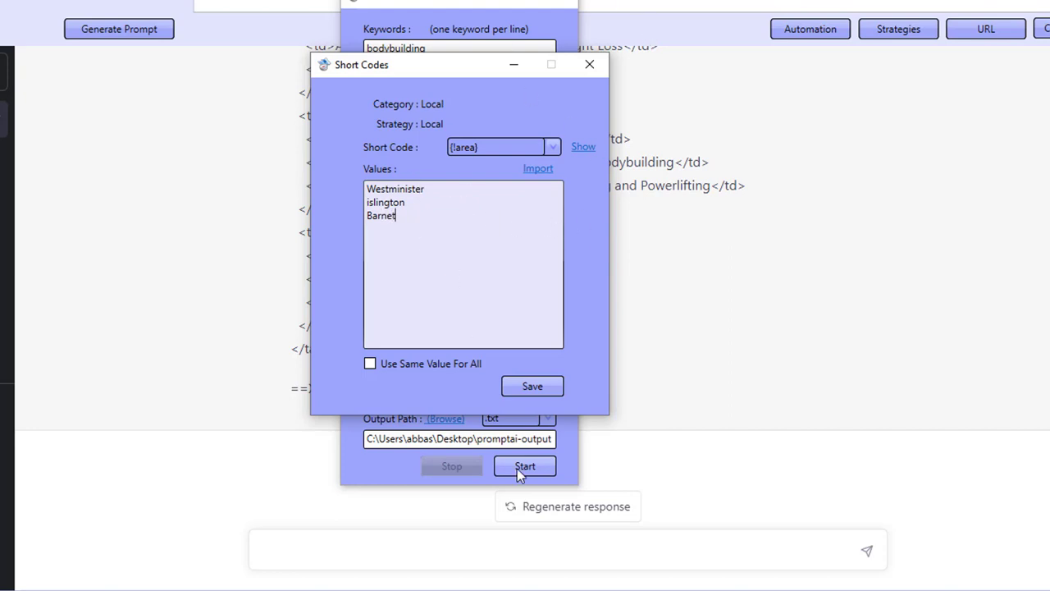
pyautogui.click(563, 384)
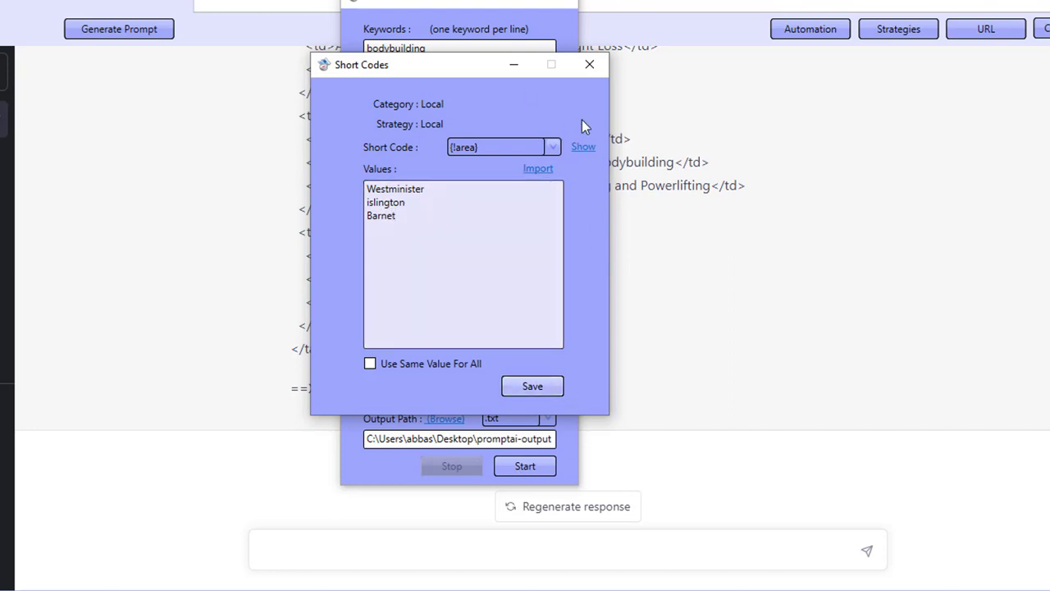
# - Review the {!area} and {!city} shortcode values, then close the Short Codes dialog
pyautogui.click(552, 146)
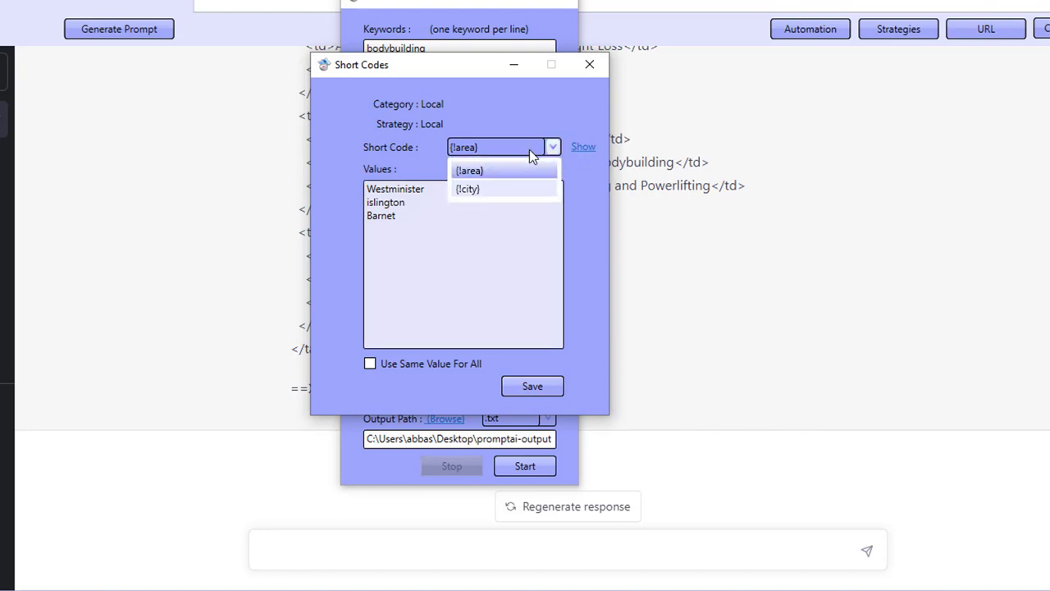
pyautogui.click(493, 190)
pyautogui.click(583, 147)
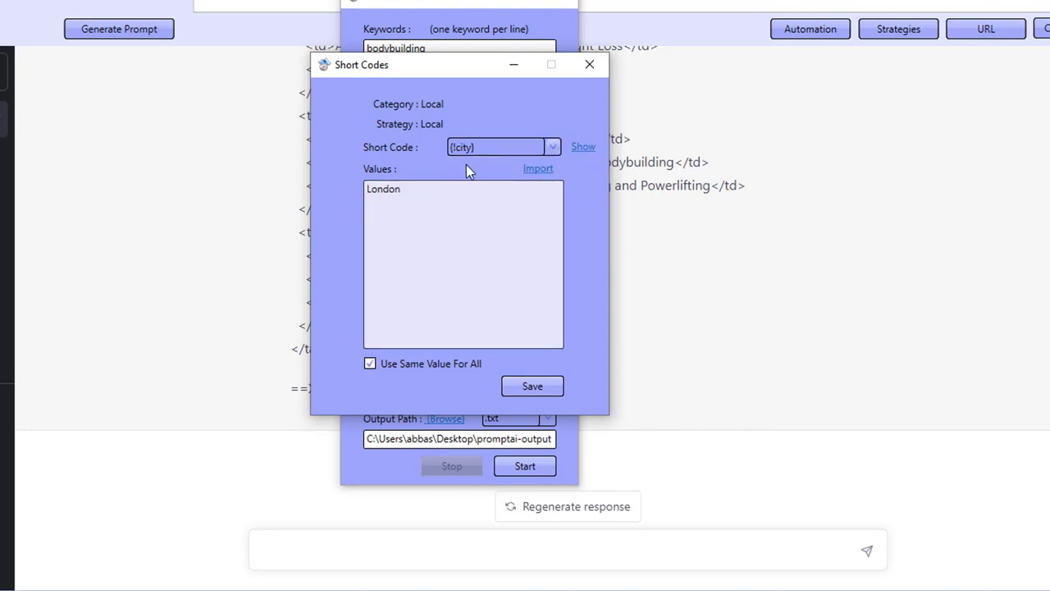
pyautogui.click(480, 152)
pyautogui.click(475, 170)
pyautogui.click(584, 147)
pyautogui.click(589, 64)
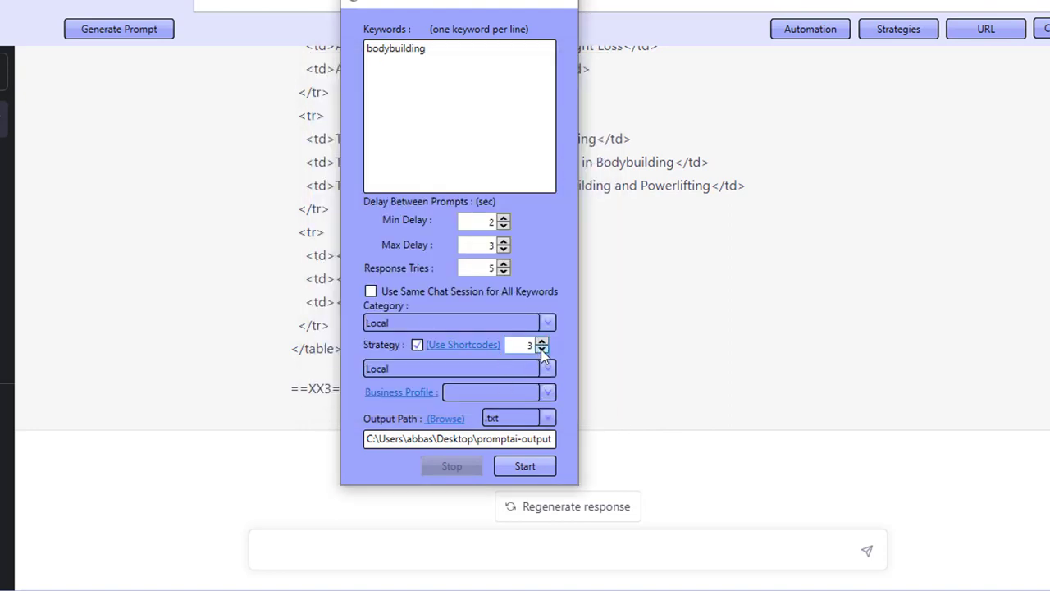
# - Replace the automation keyword with Plumber
pyautogui.moveTo(464, 44); pyautogui.dragTo(341, 53)
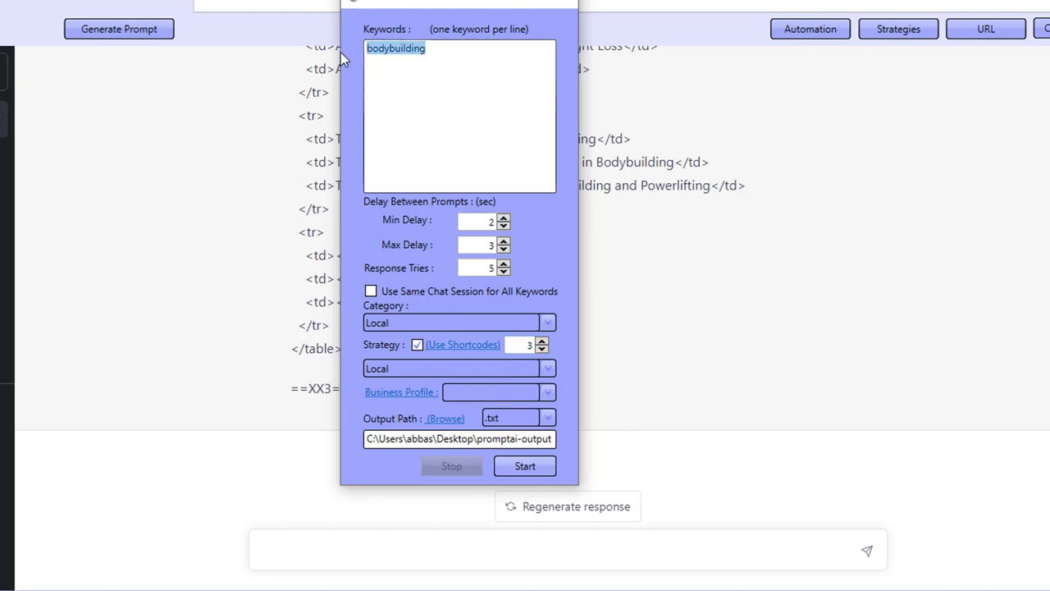
pyautogui.write('Plumb')
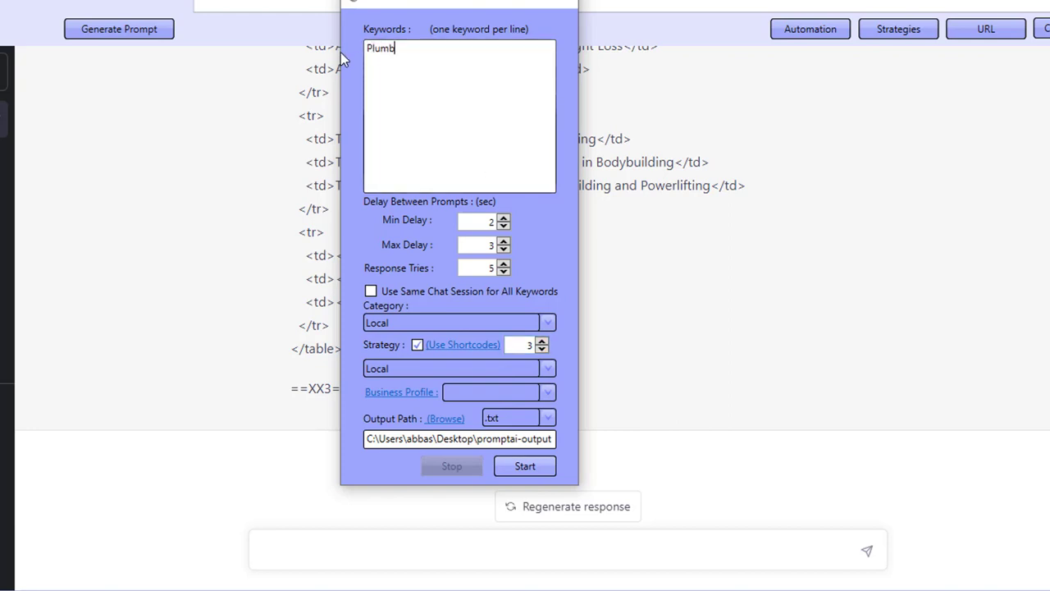
pyautogui.write('er')
# - Open the business profile manager and view the Plumbers4You profile details
pyautogui.click(467, 391)
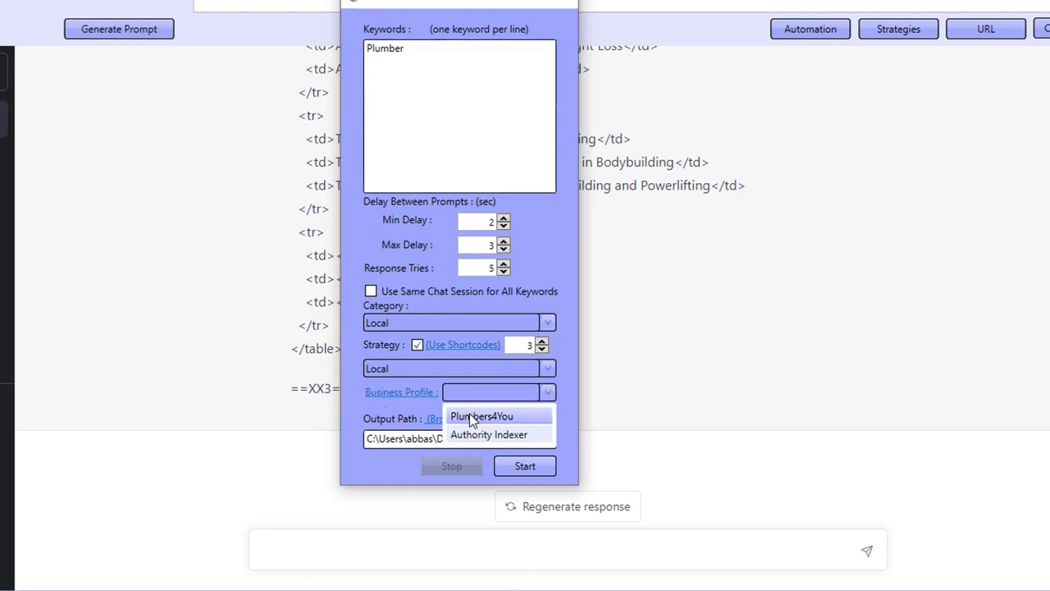
pyautogui.click(392, 396)
pyautogui.click(393, 396)
pyautogui.click(434, 127)
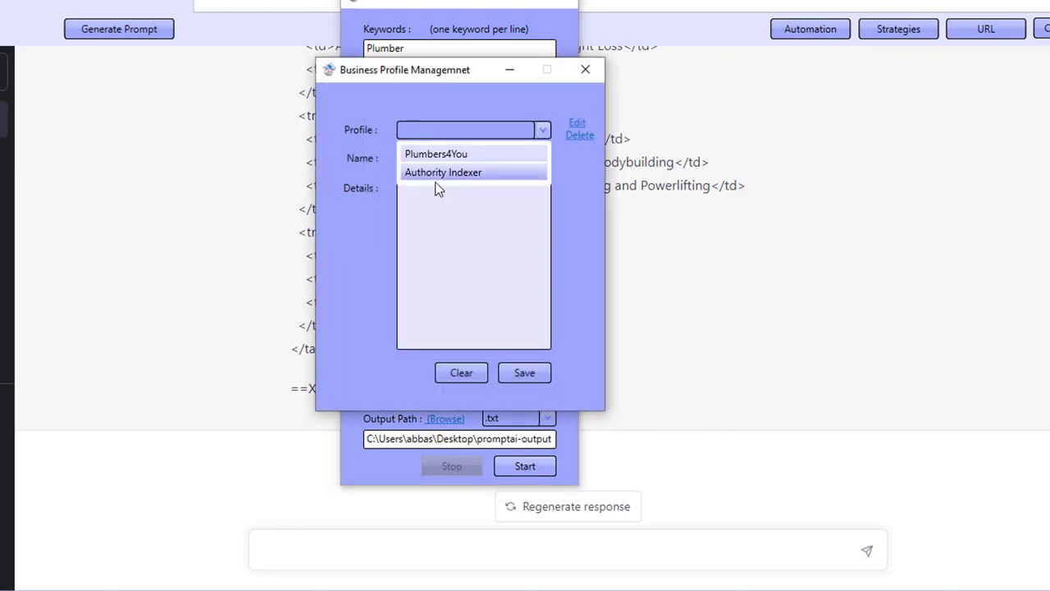
pyautogui.click(443, 159)
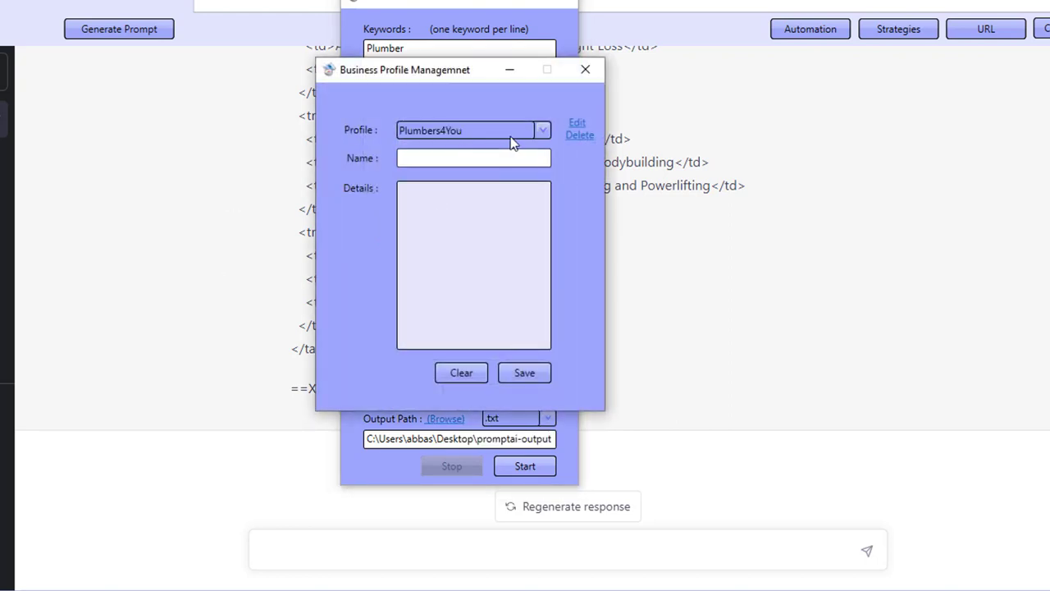
pyautogui.click(577, 123)
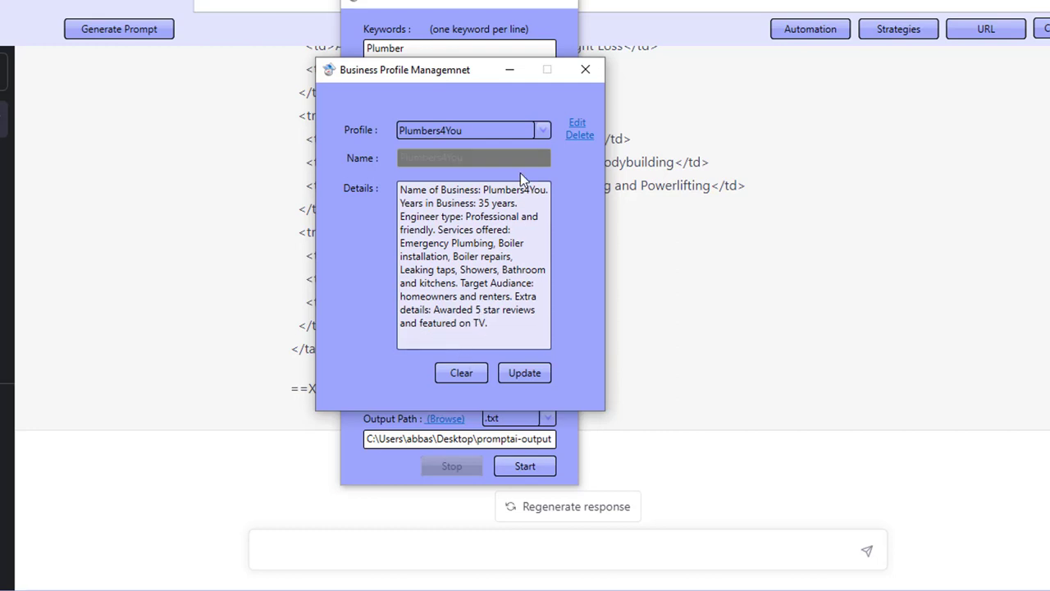
# - View the Authority Indexer profile details, reselect Plumbers4You as the business profile and close the manager
pyautogui.click(490, 130)
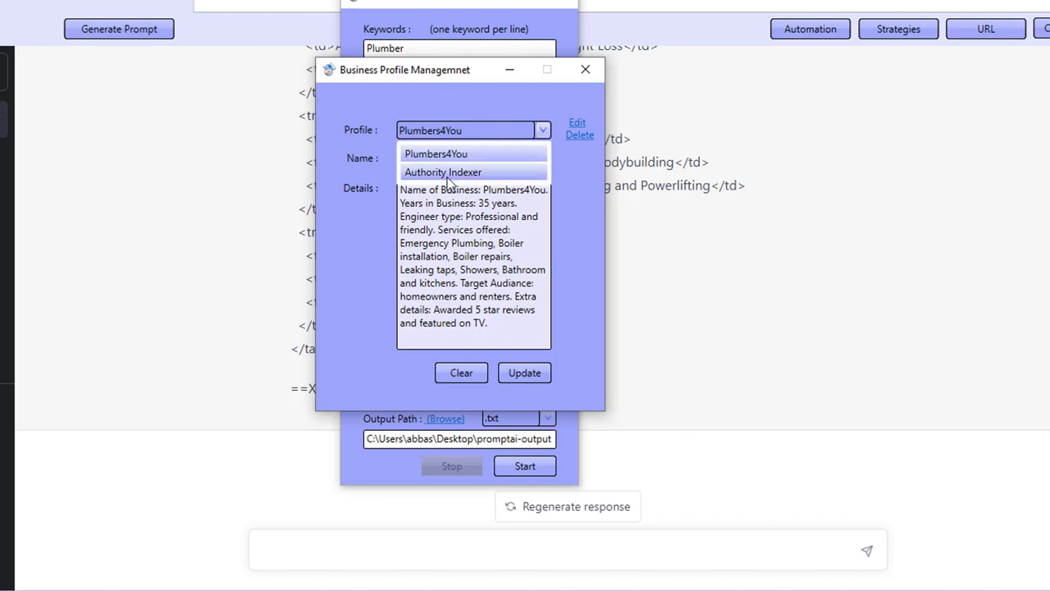
pyautogui.click(448, 174)
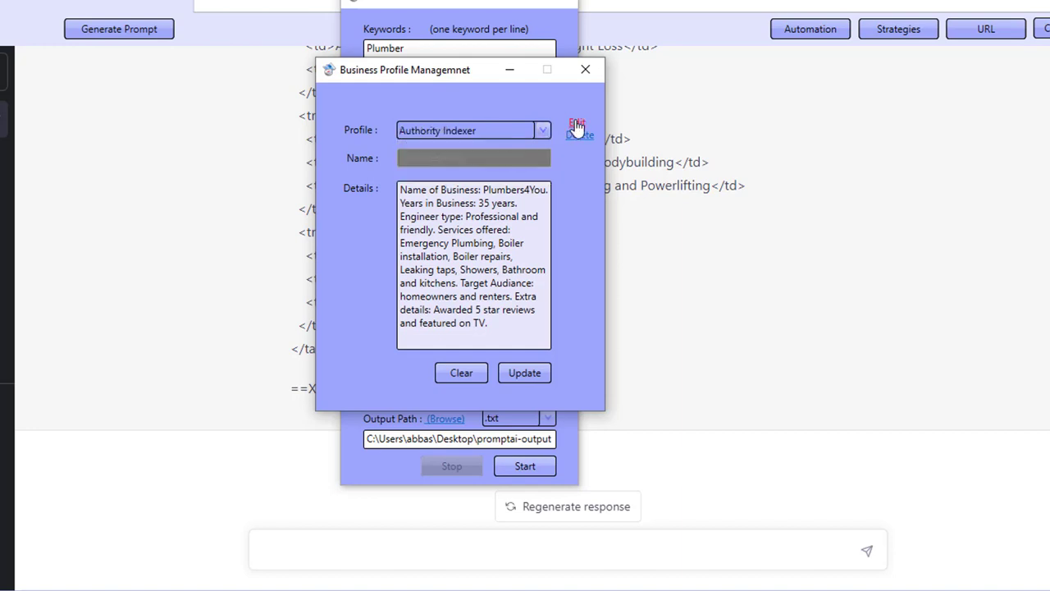
pyautogui.click(577, 126)
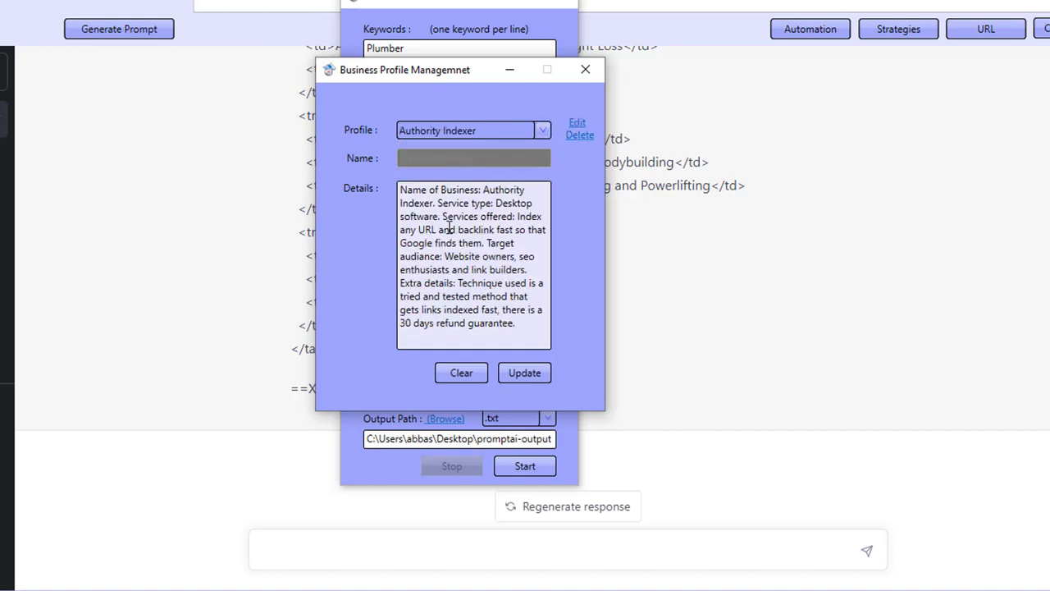
pyautogui.click(447, 131)
pyautogui.click(448, 152)
pyautogui.click(577, 124)
pyautogui.click(585, 71)
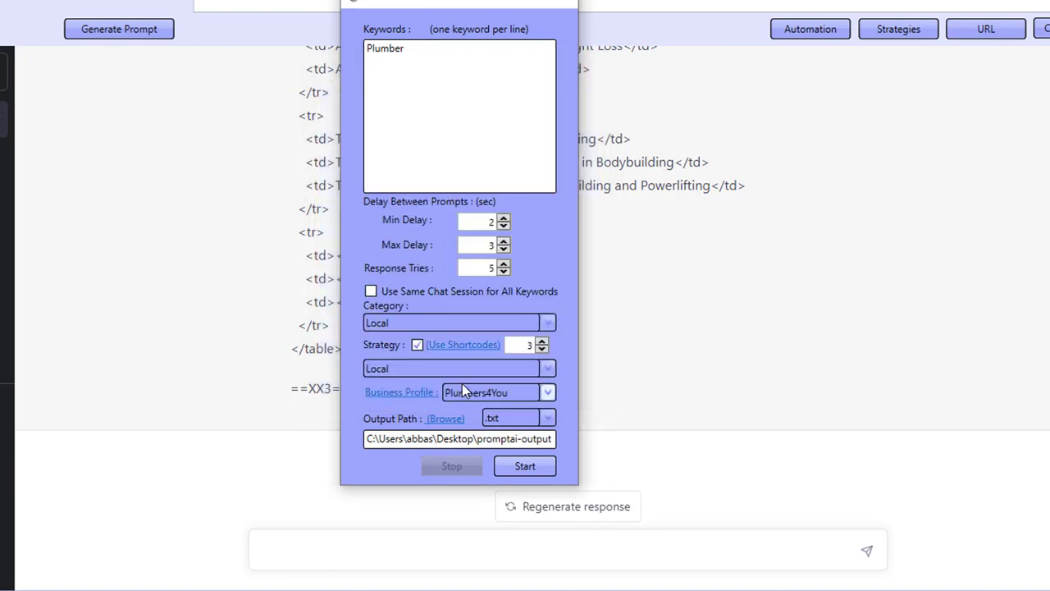
# - Start the automation and examine the generated Westminister plumbing prompt and article
pyautogui.click(453, 348)
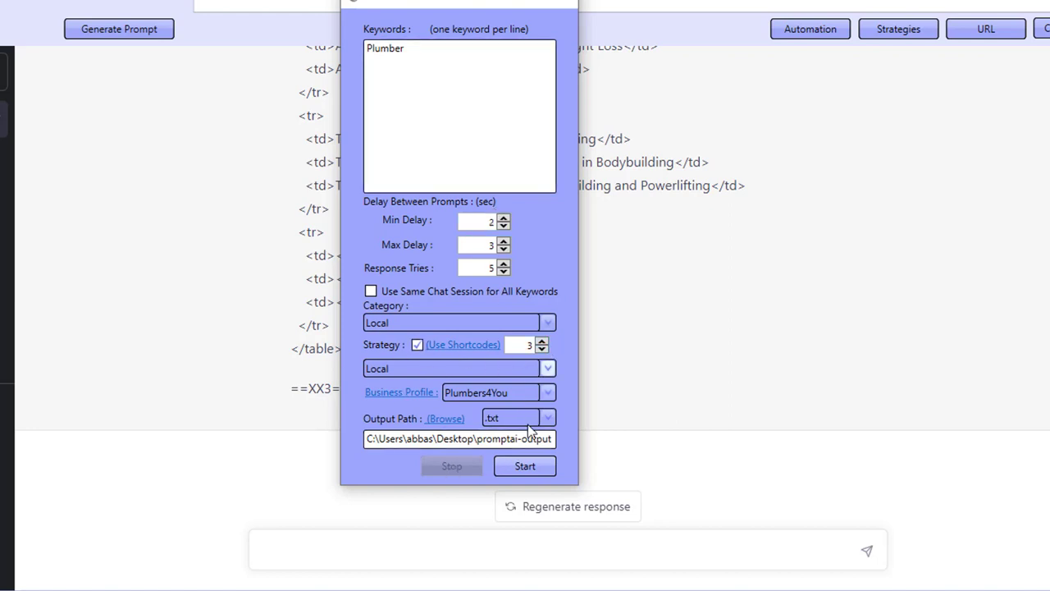
pyautogui.click(526, 468)
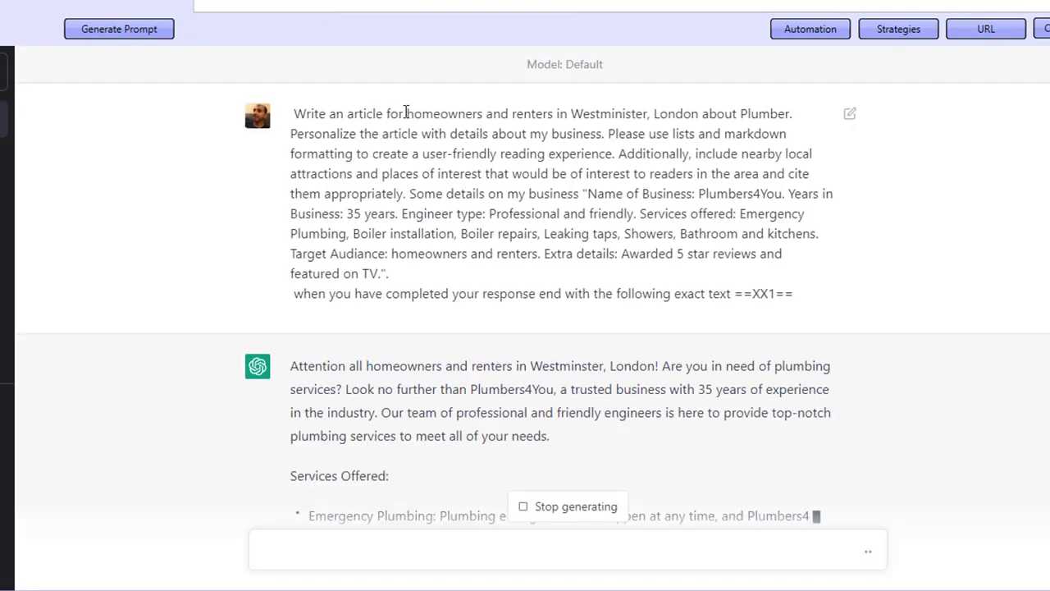
pyautogui.moveTo(573, 116); pyautogui.dragTo(673, 115)
pyautogui.scroll(-3, 666, 176)
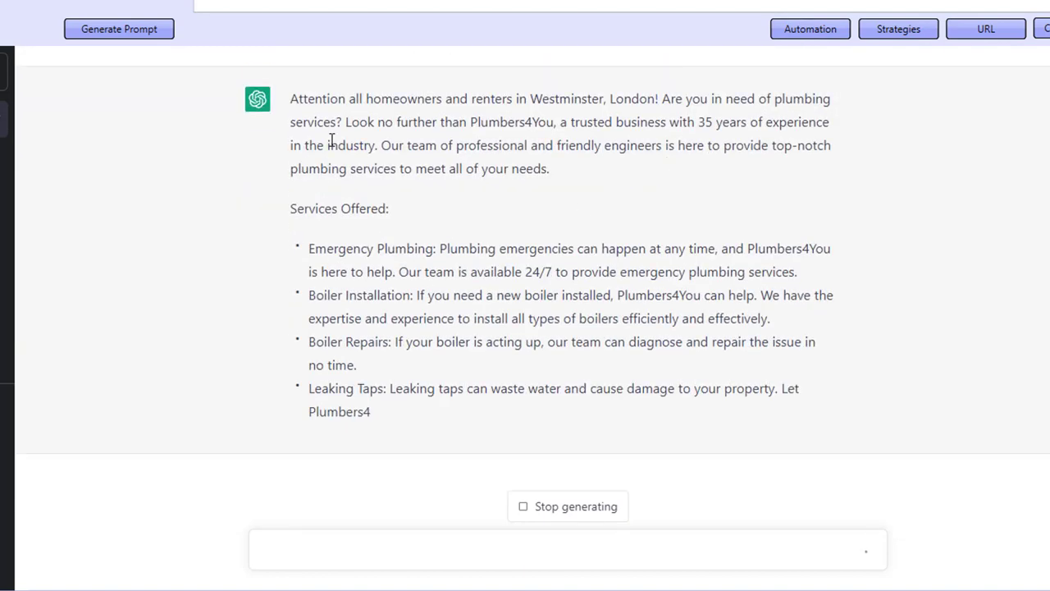
pyautogui.scroll(1, 493, 274)
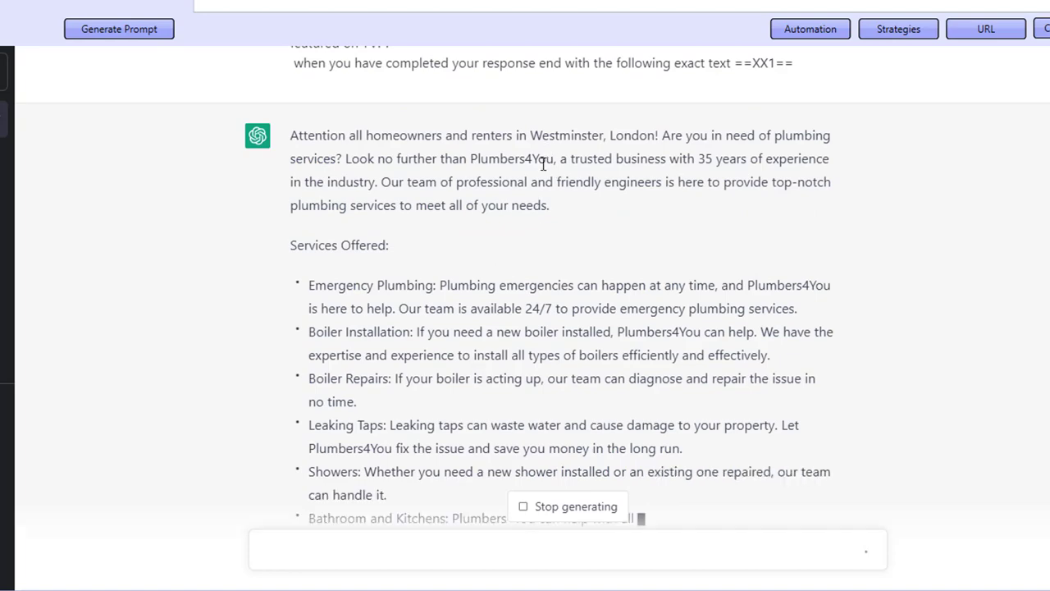
# - Examine the generated Westminster and Barnet plumbing articles and check the running automation window
pyautogui.moveTo(480, 159); pyautogui.dragTo(560, 159)
pyautogui.moveTo(716, 160); pyautogui.dragTo(787, 159)
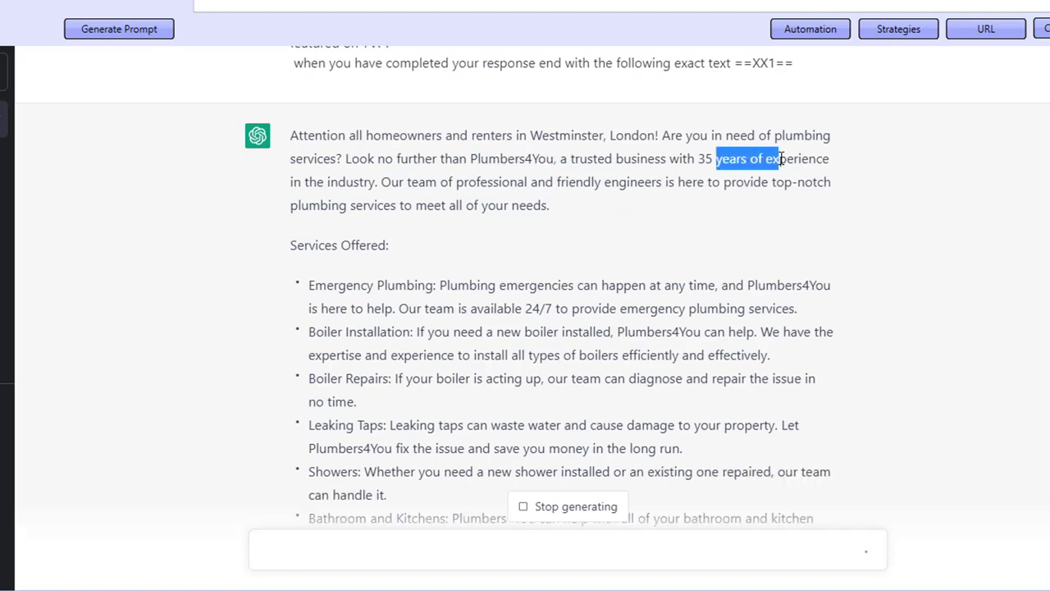
pyautogui.scroll(-4, 787, 159)
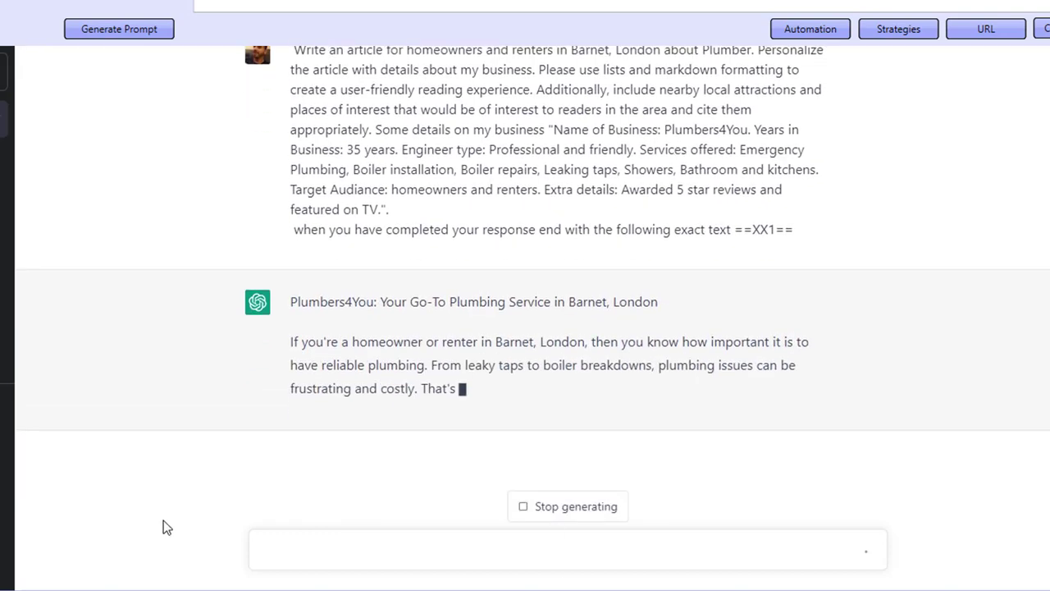
pyautogui.moveTo(336, 285); pyautogui.dragTo(361, 429)
pyautogui.click(353, 473)
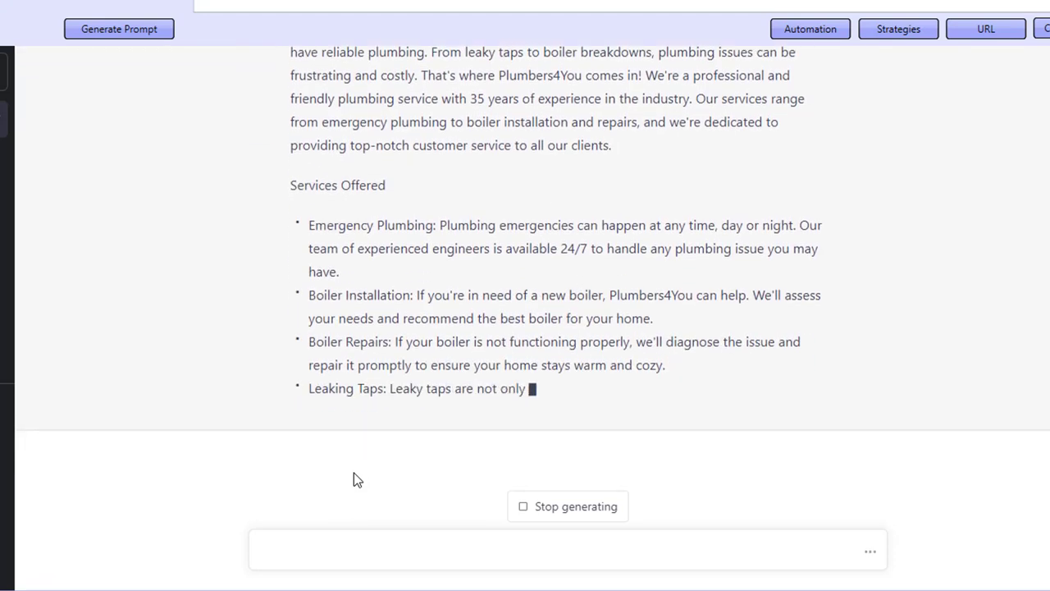
pyautogui.click(810, 29)
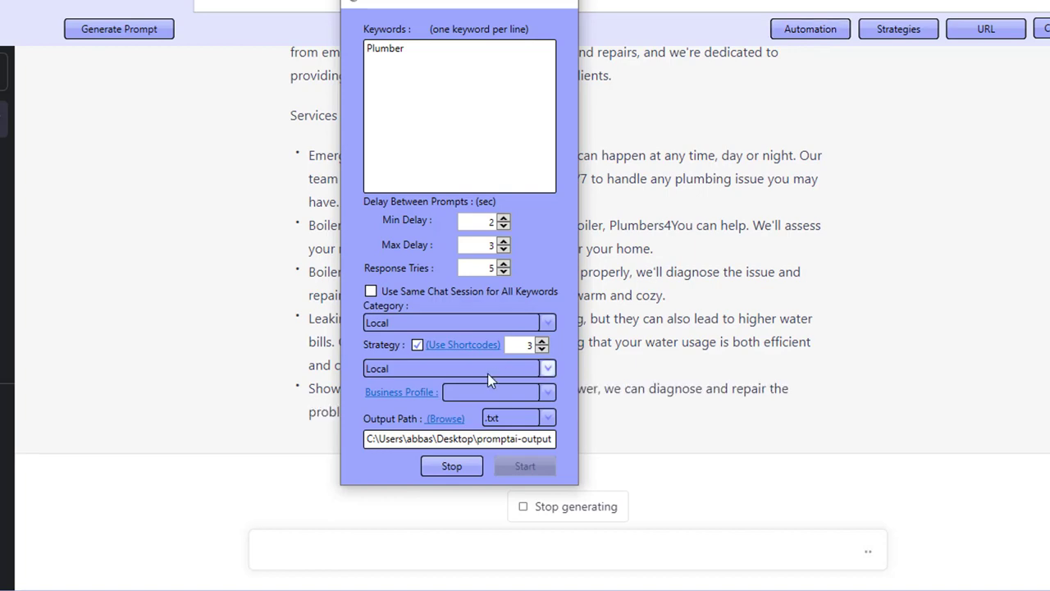
pyautogui.click(564, 2)
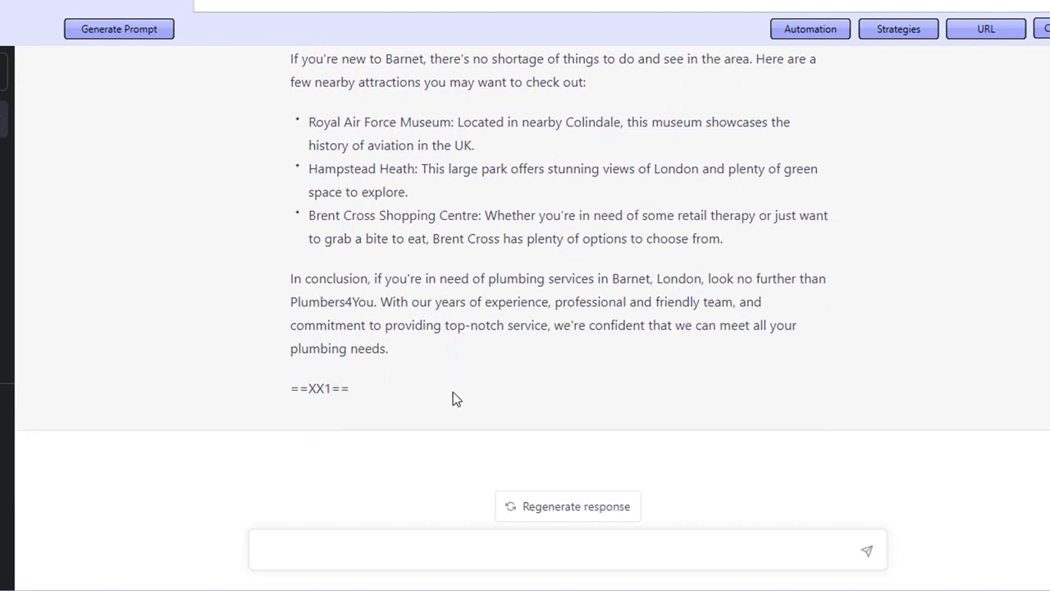
# - Open a saved output text file in the editor and review the Islington plumbing article
pyautogui.click(486, 297)
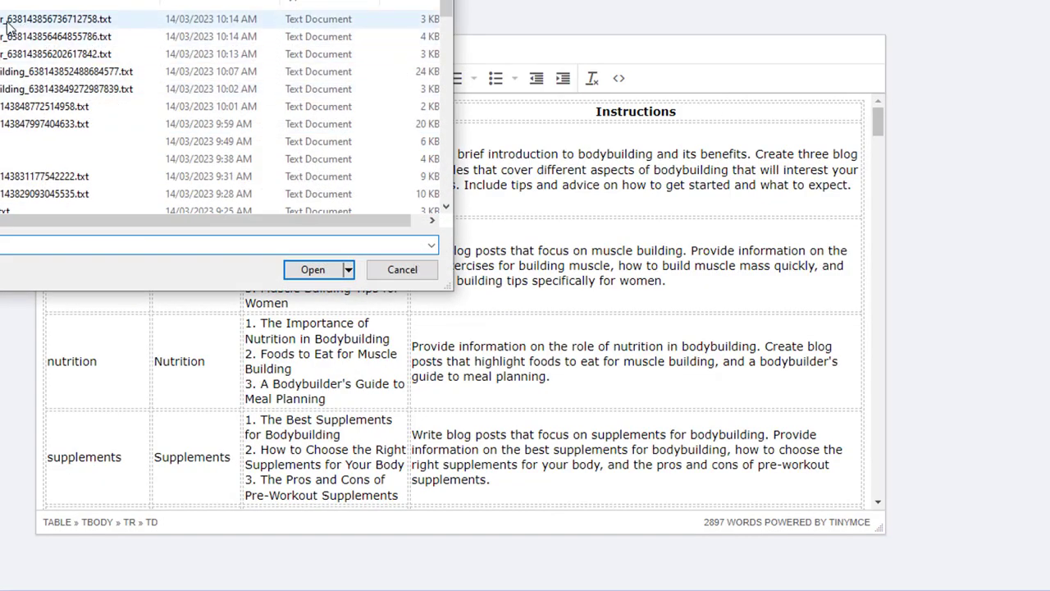
pyautogui.doubleClick(8, 36)
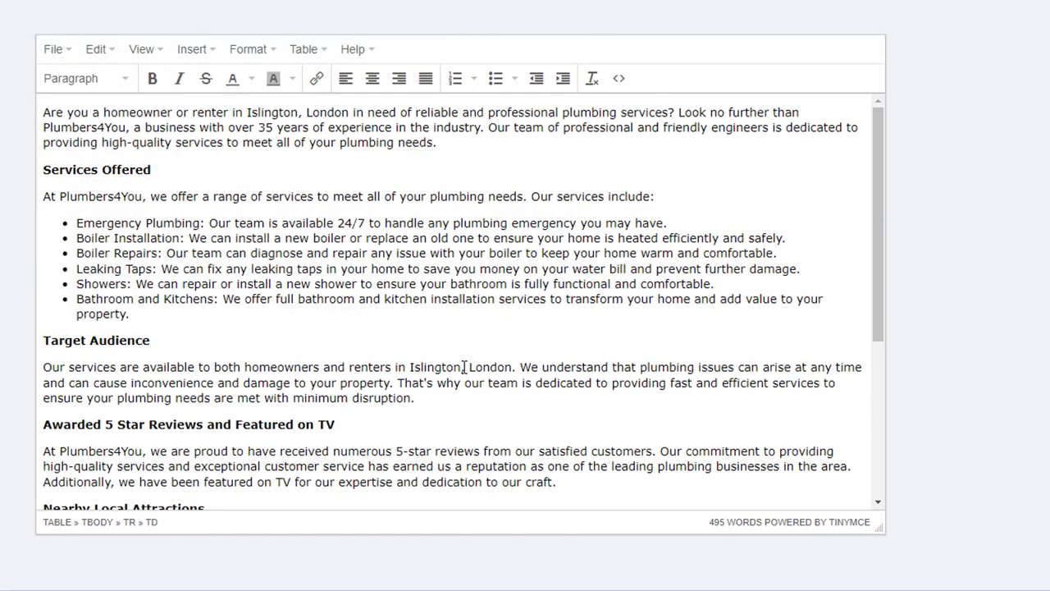
pyautogui.click(465, 370)
pyautogui.scroll(-3, 464, 367)
pyautogui.moveTo(149, 327); pyautogui.dragTo(205, 387)
pyautogui.click(210, 388)
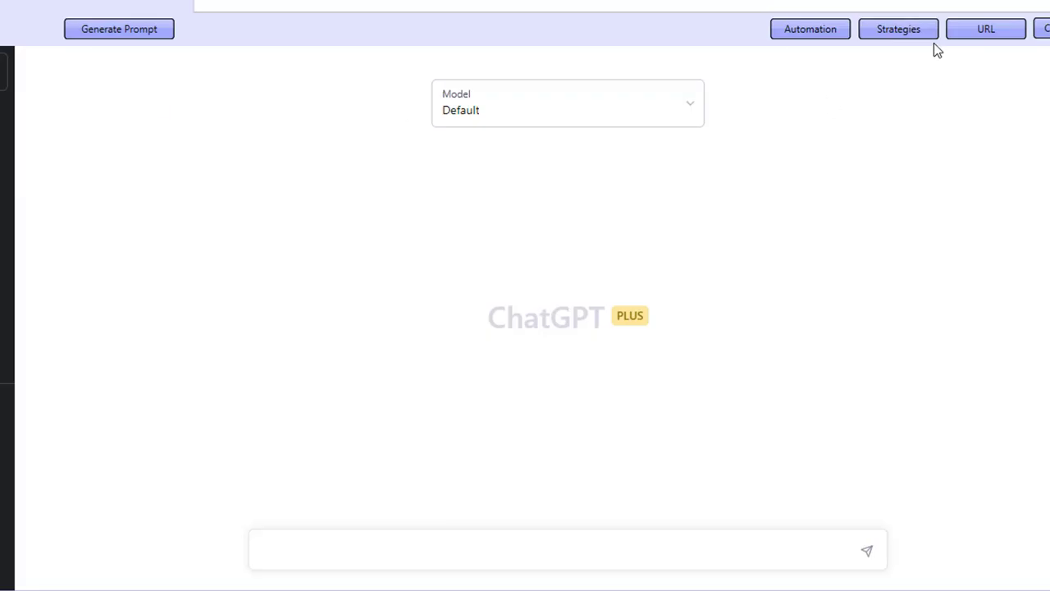
# - Open the Local strategy's prompt for editing in the strategy manager and delete the word "Please"
pyautogui.click(914, 34)
pyautogui.click(416, 49)
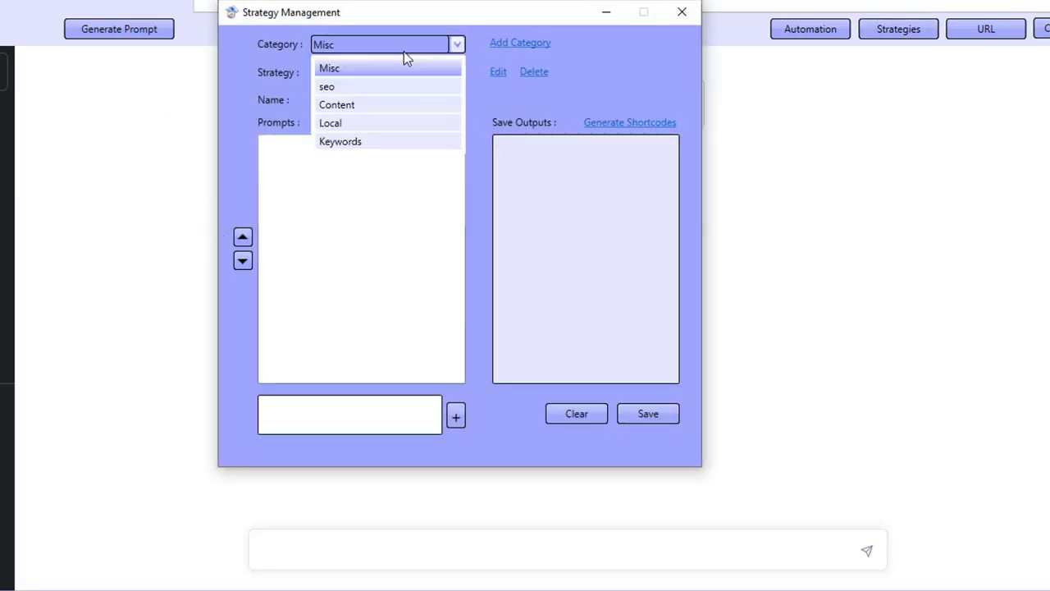
pyautogui.click(346, 123)
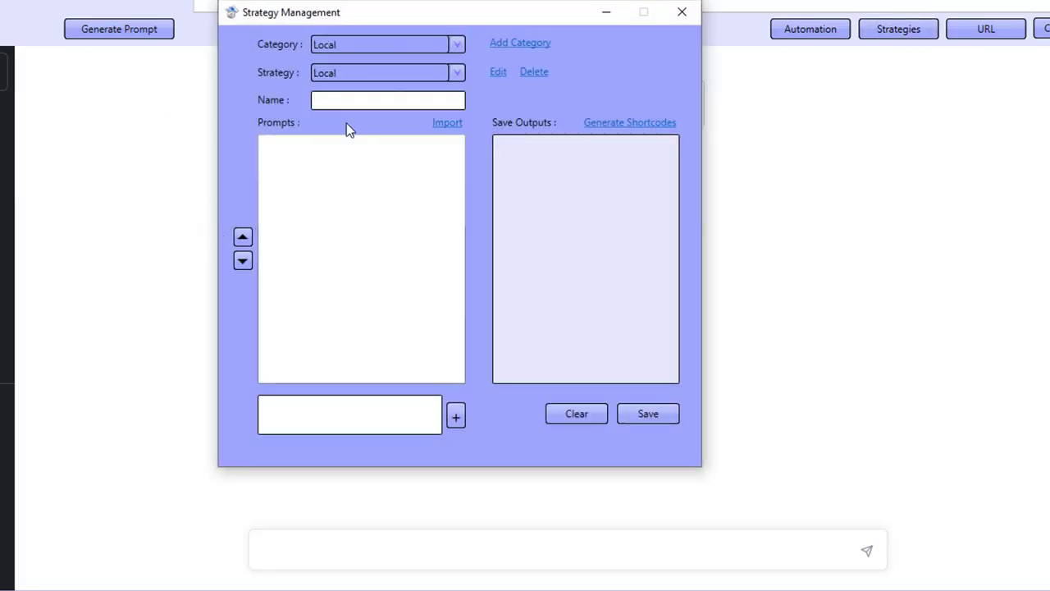
pyautogui.click(498, 72)
pyautogui.doubleClick(380, 160)
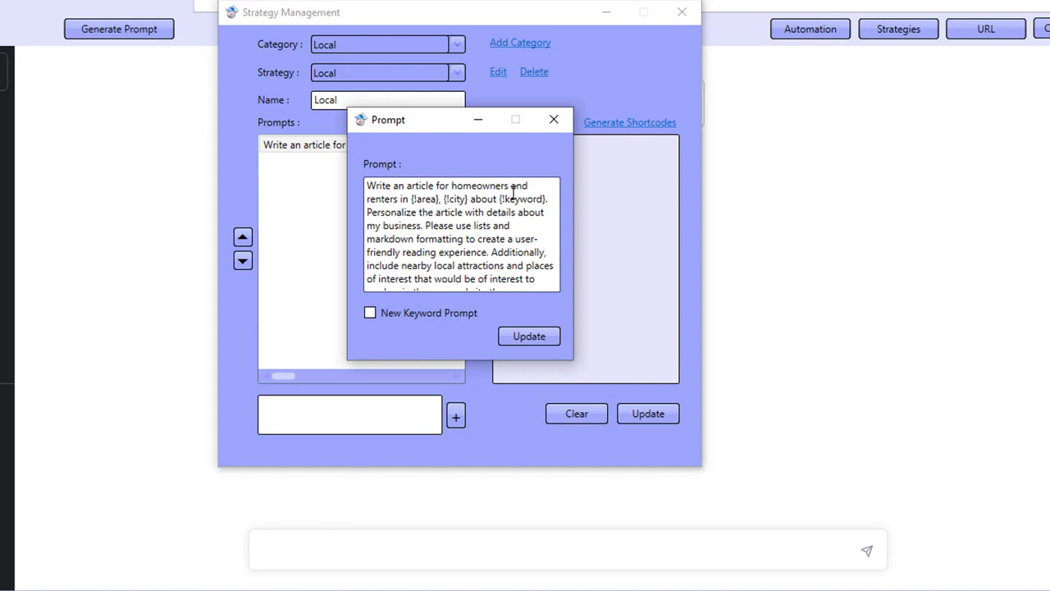
pyautogui.doubleClick(447, 225)
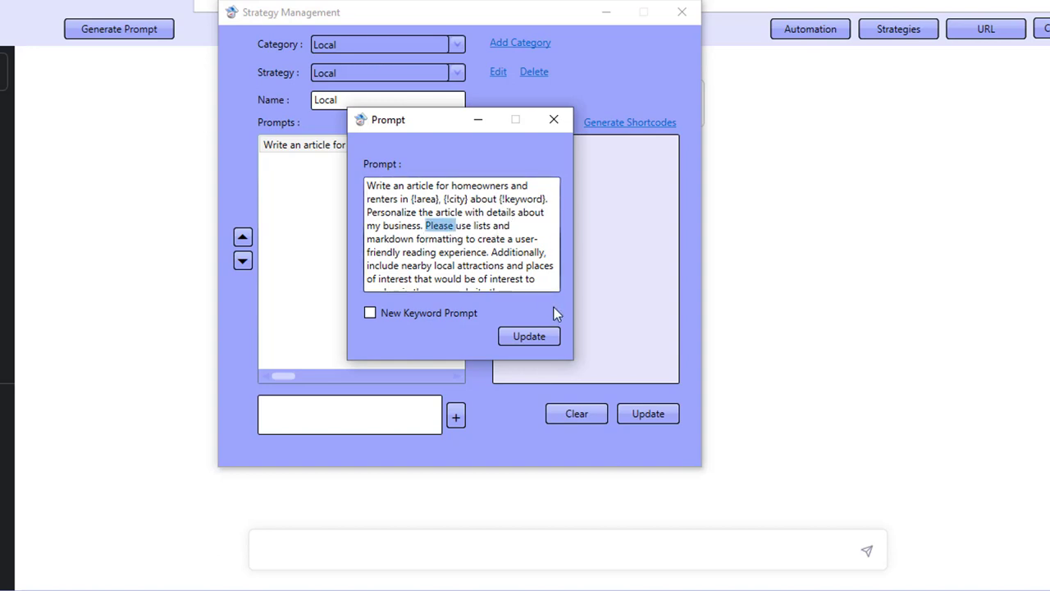
pyautogui.press('BackSpace')
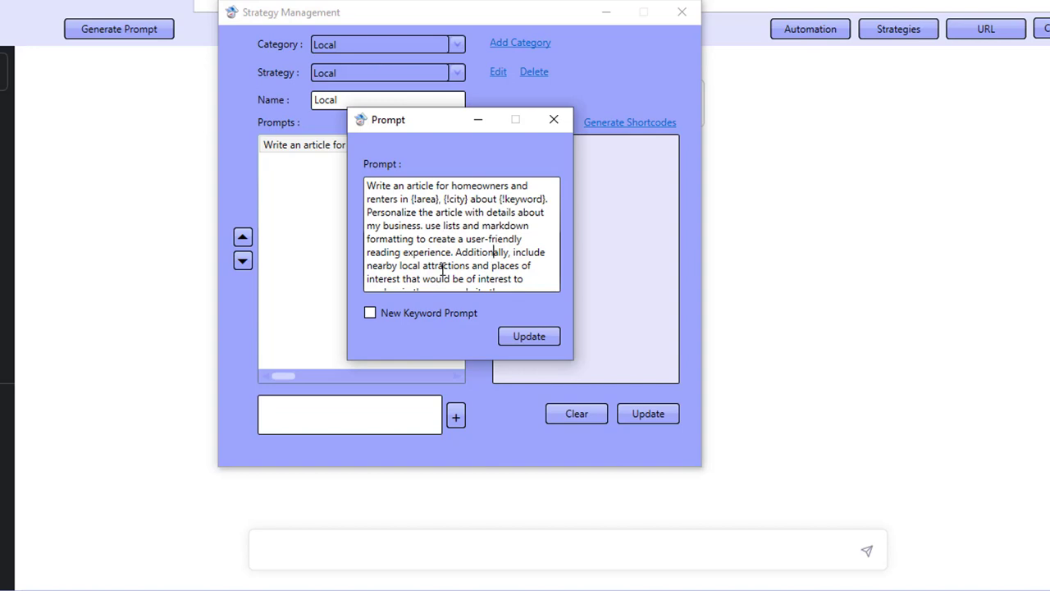
# - Review the business details shortcode at the end of the prompt, then close the prompt and strategy manager
pyautogui.scroll(-1, 441, 269)
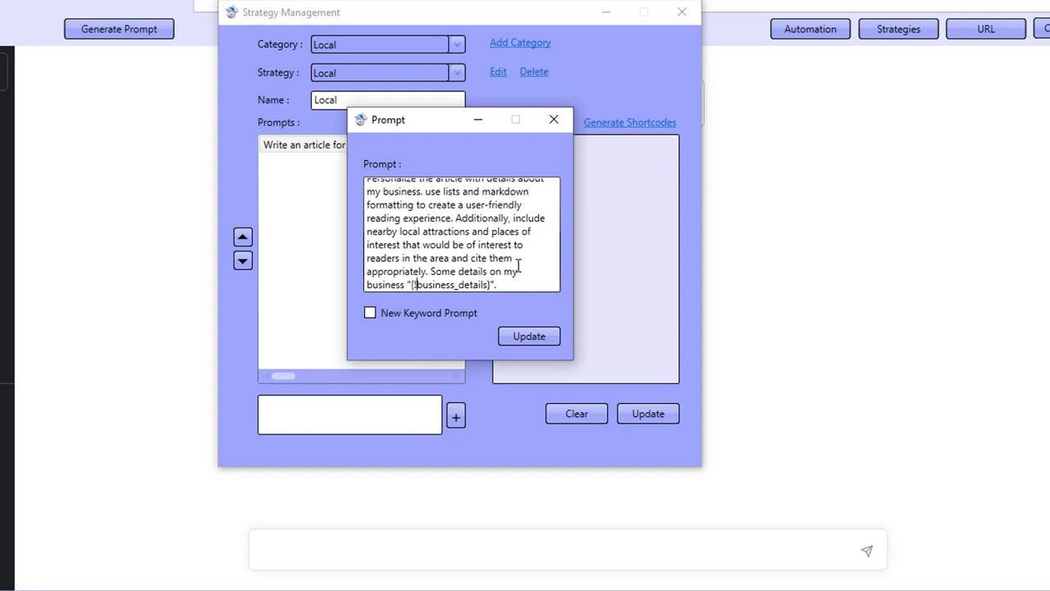
pyautogui.moveTo(427, 284); pyautogui.dragTo(479, 284)
pyautogui.click(491, 284)
pyautogui.click(554, 120)
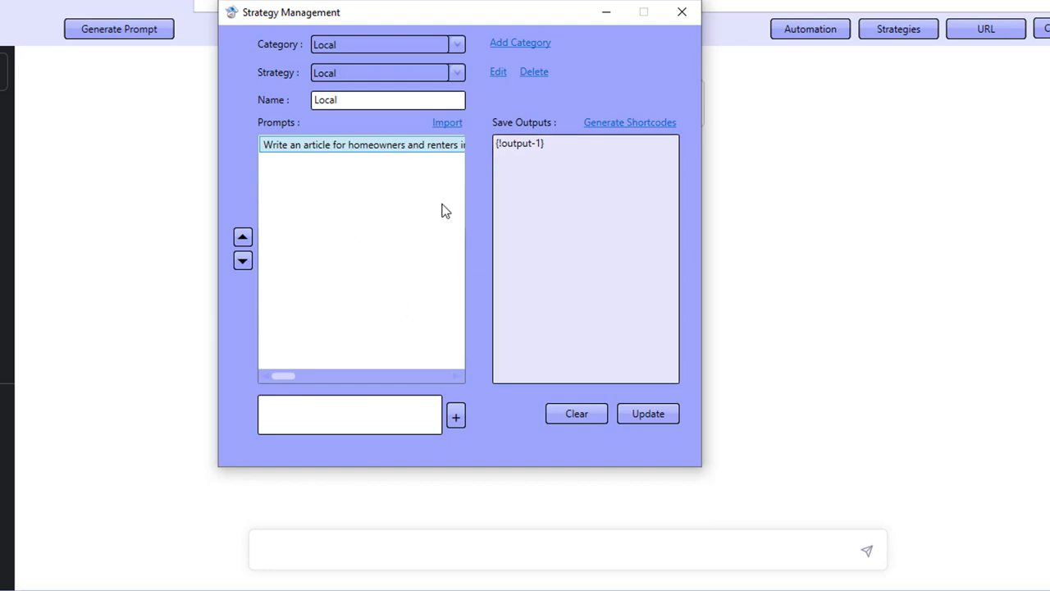
pyautogui.click(681, 11)
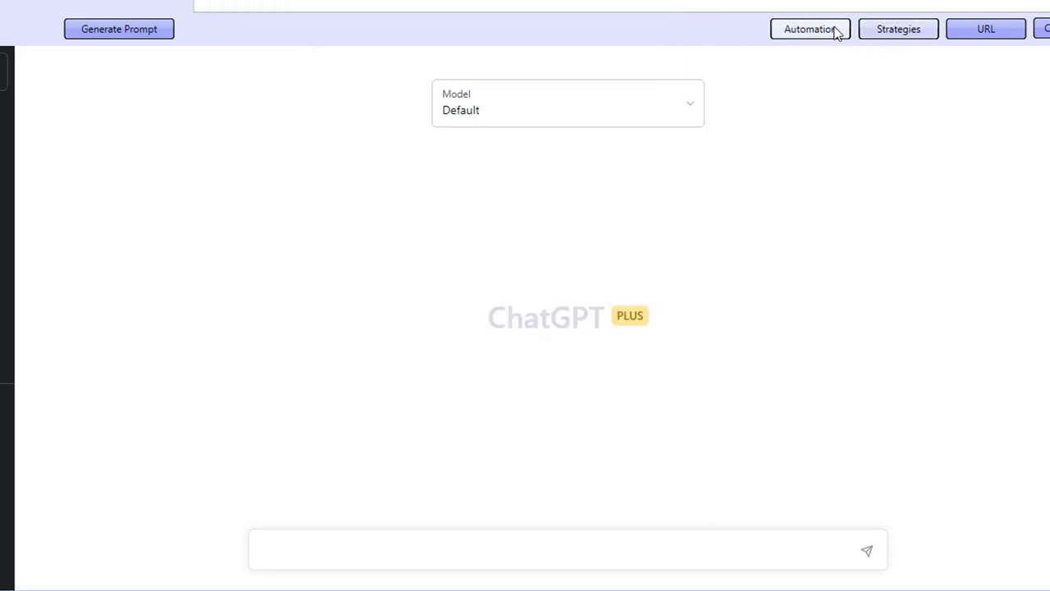
# - In the automation window, set category to Content, strategy to Different Tones & Styles, and the keyword to seo
pyautogui.click(836, 28)
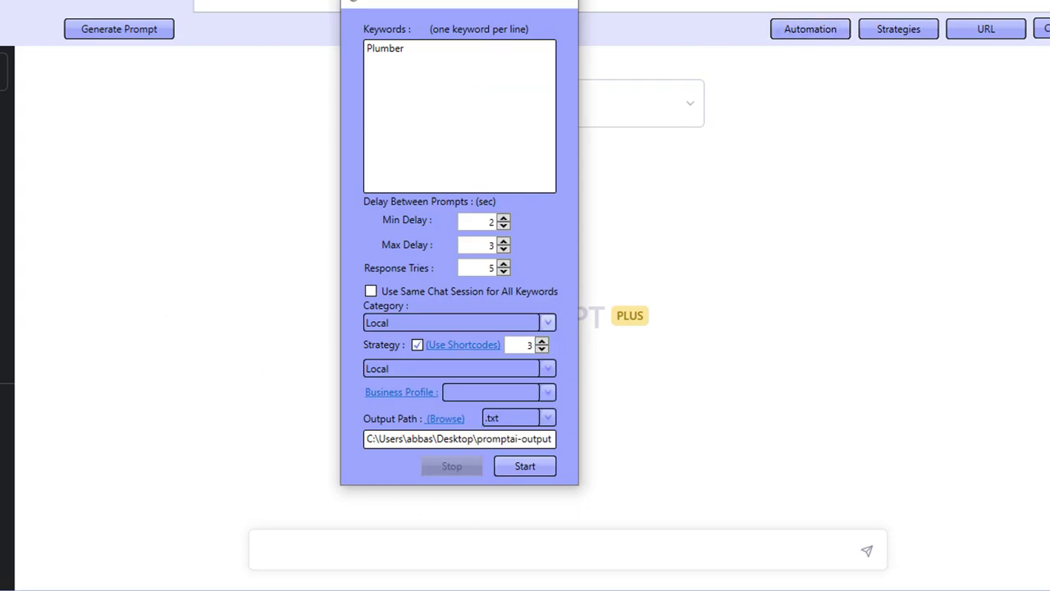
pyautogui.click(767, 589)
pyautogui.click(1043, 538)
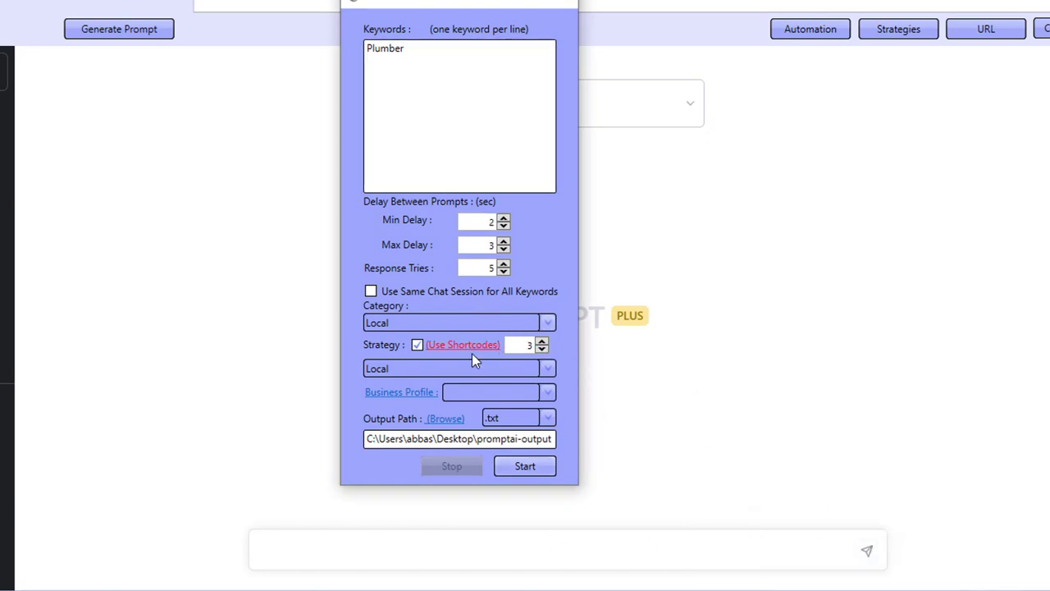
pyautogui.click(456, 324)
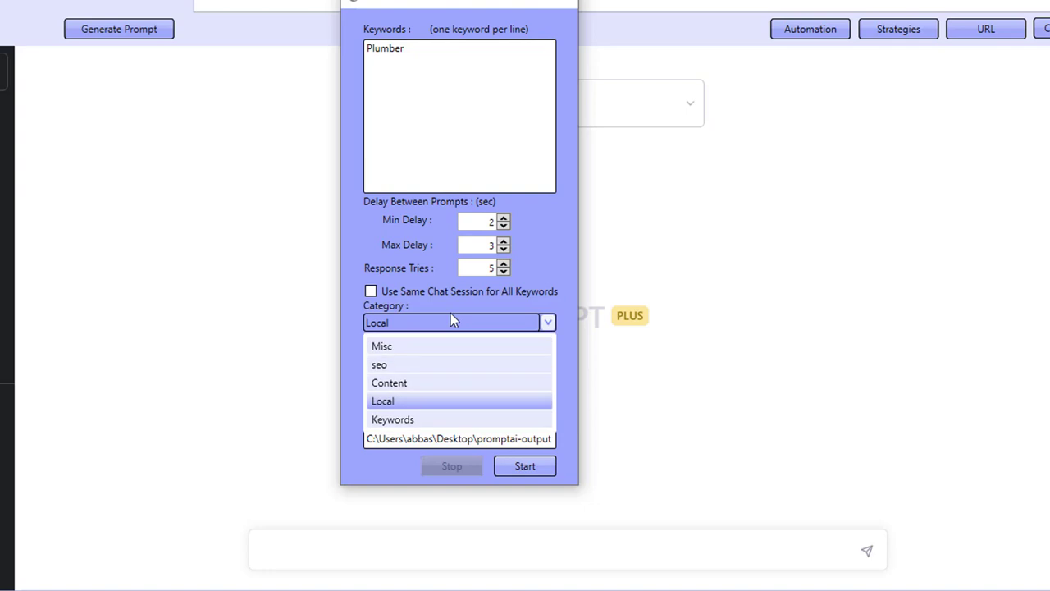
pyautogui.click(403, 382)
pyautogui.click(420, 369)
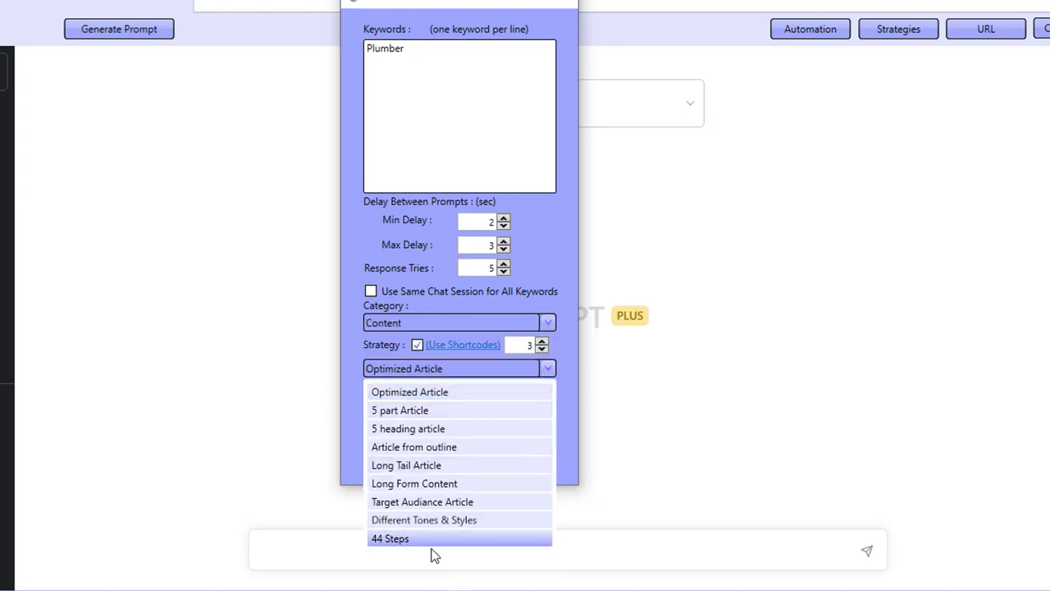
pyautogui.click(427, 521)
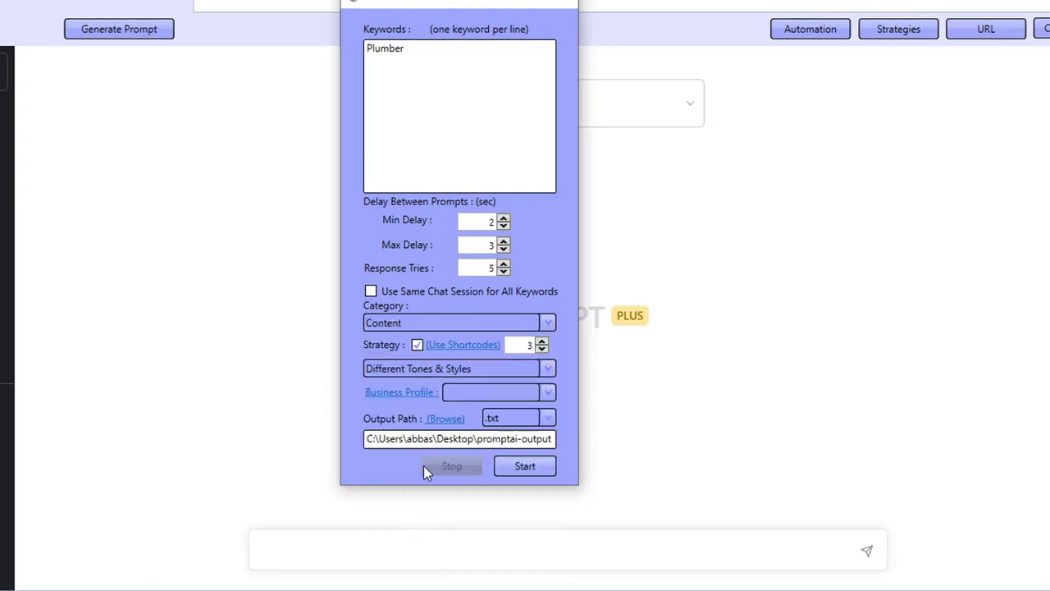
pyautogui.moveTo(437, 56); pyautogui.dragTo(342, 64)
pyautogui.write('seo')
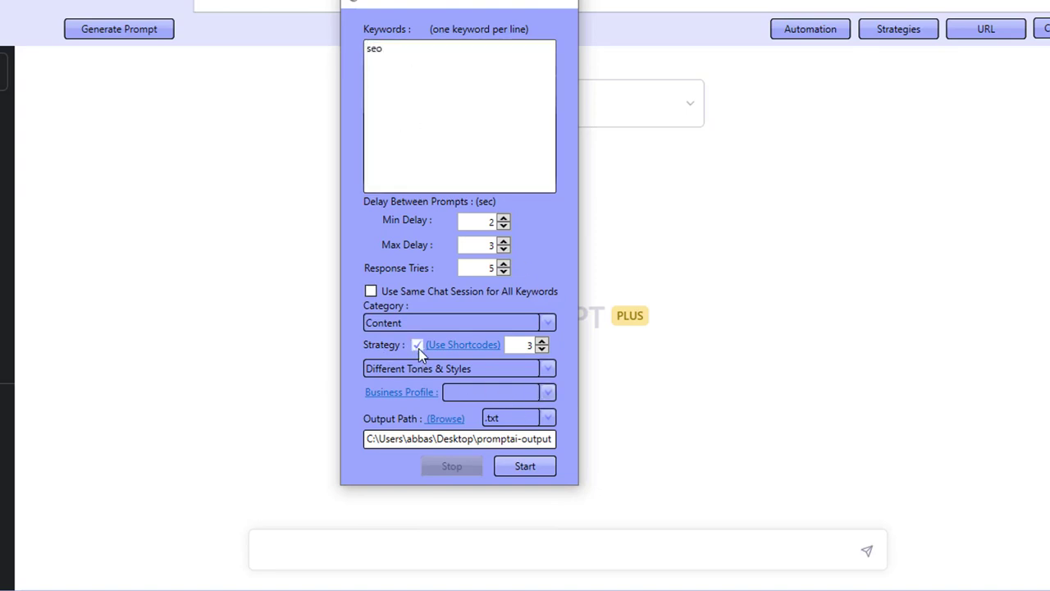
# - Open the shortcodes editor and set {!audiance} to Researchers, using the same value for all, then save
pyautogui.click(463, 345)
pyautogui.click(512, 146)
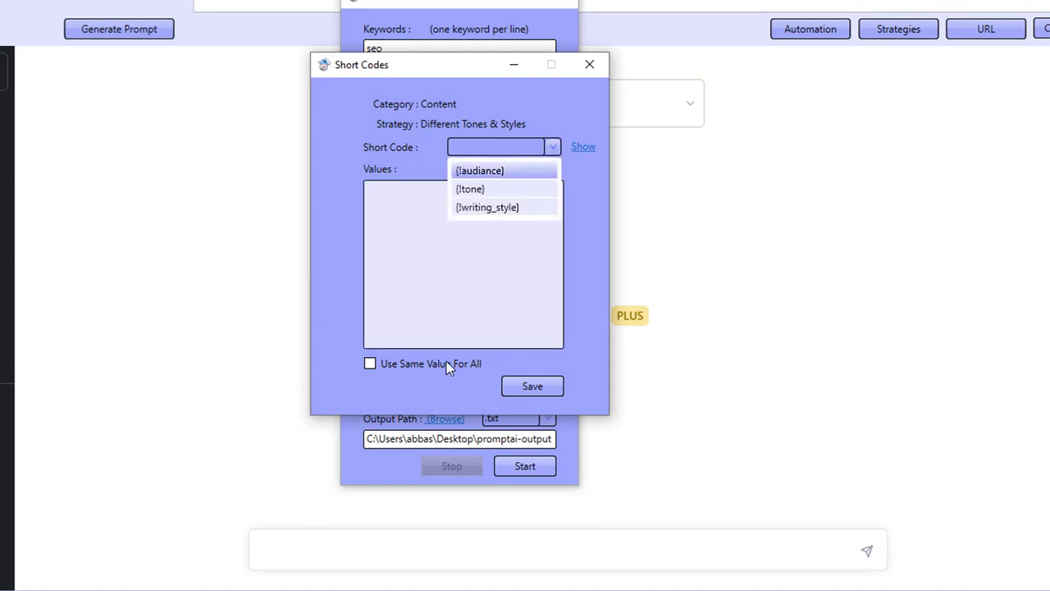
pyautogui.click(495, 171)
pyautogui.click(494, 255)
pyautogui.write('Researchers')
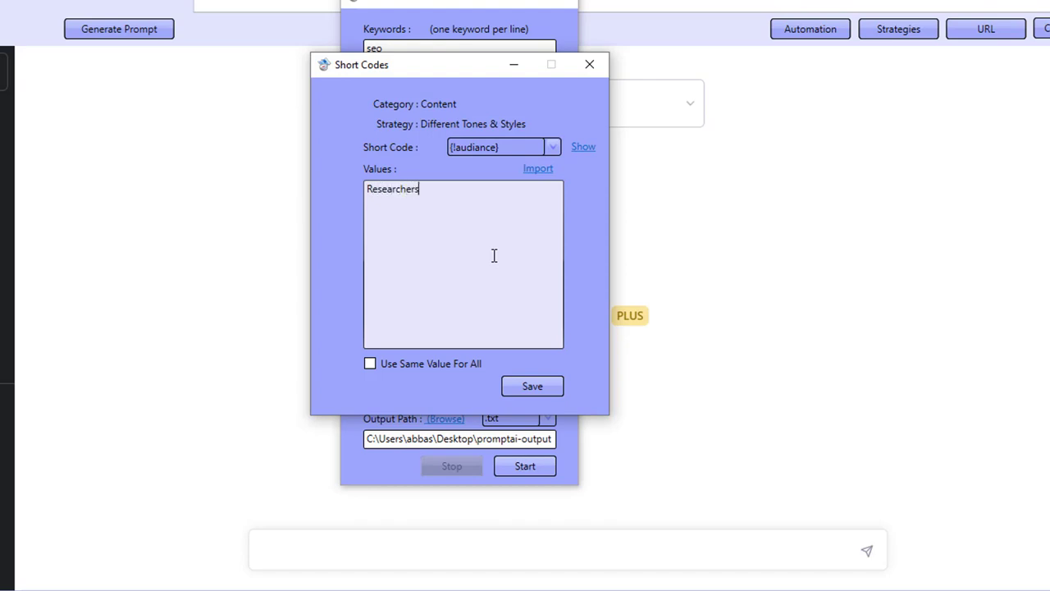
pyautogui.click(369, 363)
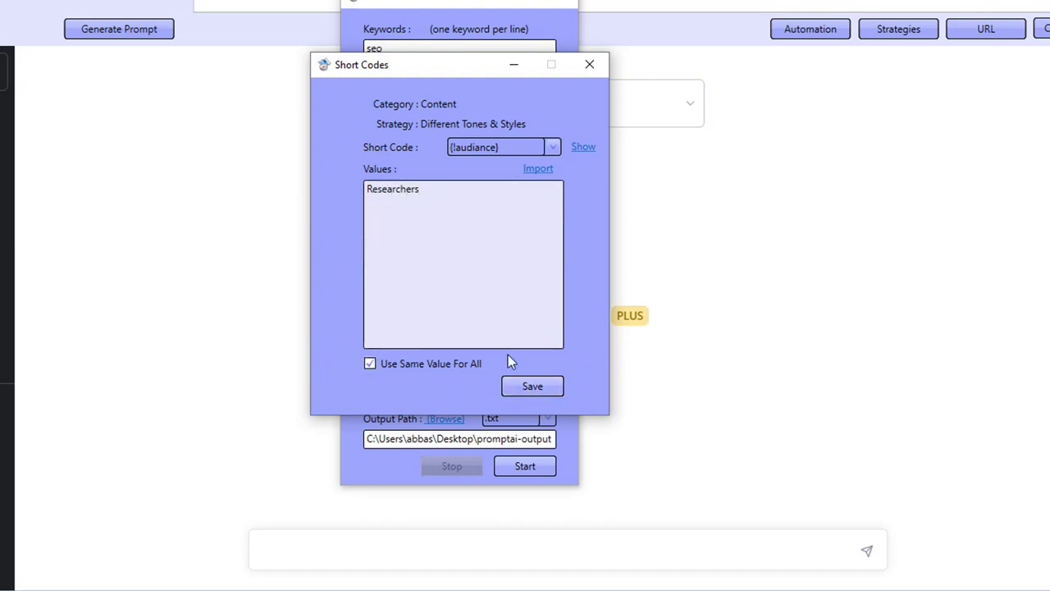
pyautogui.click(542, 387)
# - Show the {!tone} shortcode's Proffesional value, set it to use the same value for all, and save
pyautogui.click(534, 145)
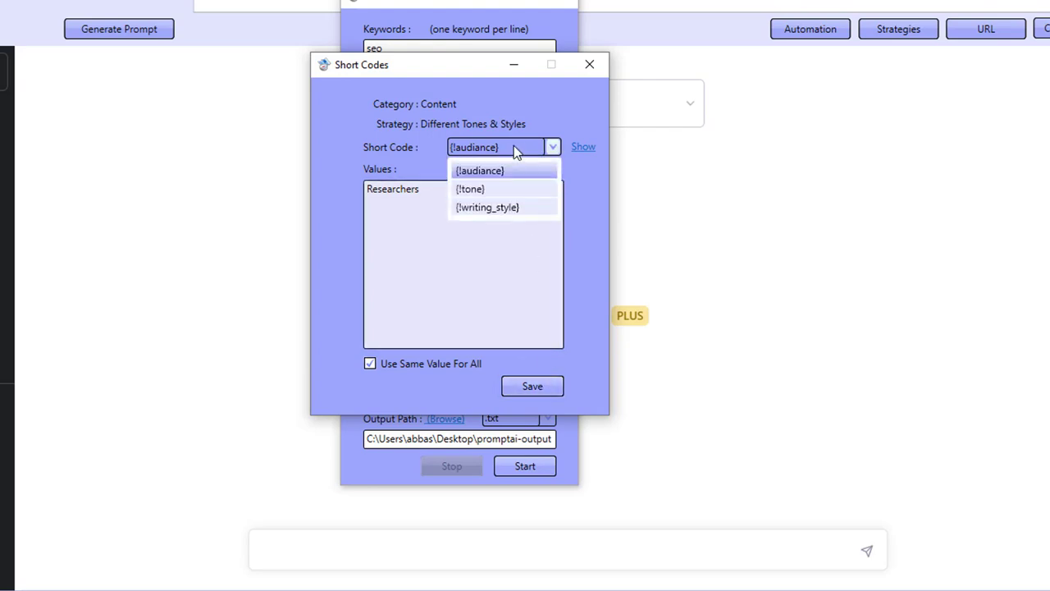
pyautogui.click(484, 190)
pyautogui.click(582, 148)
pyautogui.click(470, 235)
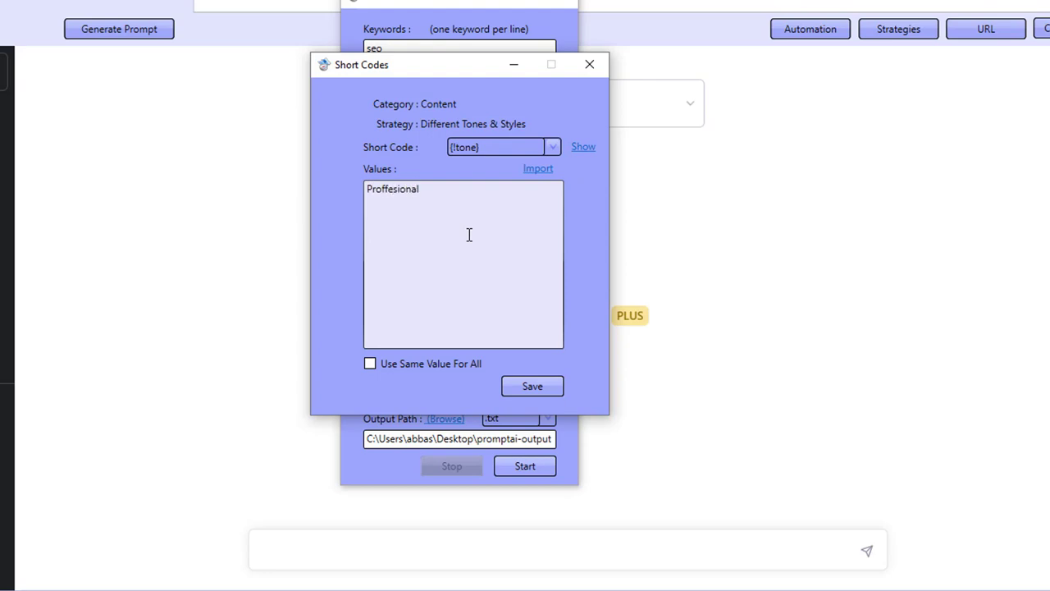
pyautogui.click(439, 362)
pyautogui.click(517, 385)
# - Enter "listicle framework" and "how to framework" as values for the {!writing_style} shortcode and save
pyautogui.click(502, 151)
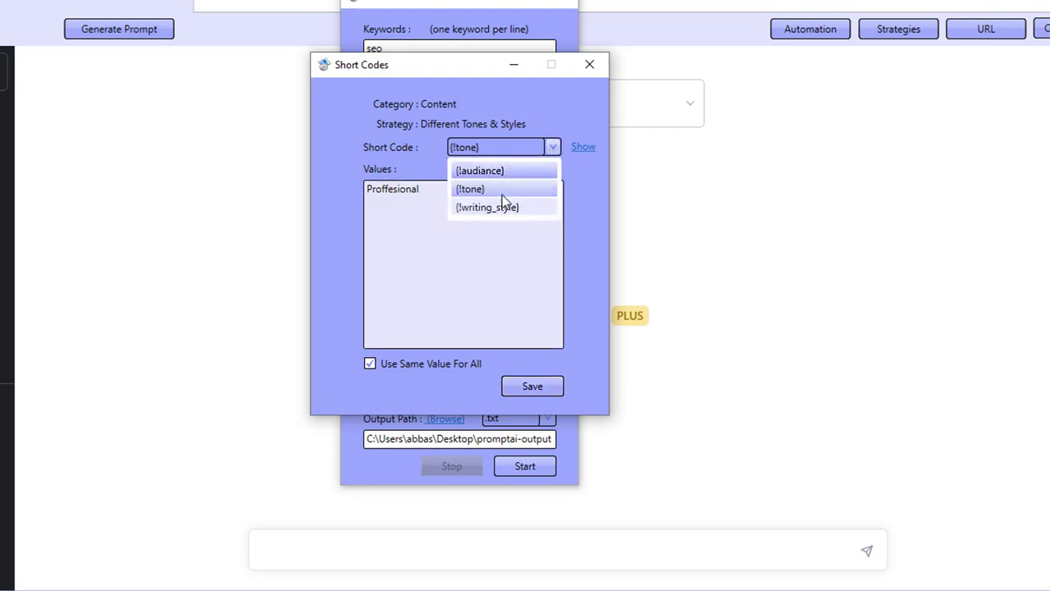
pyautogui.click(501, 207)
pyautogui.click(578, 148)
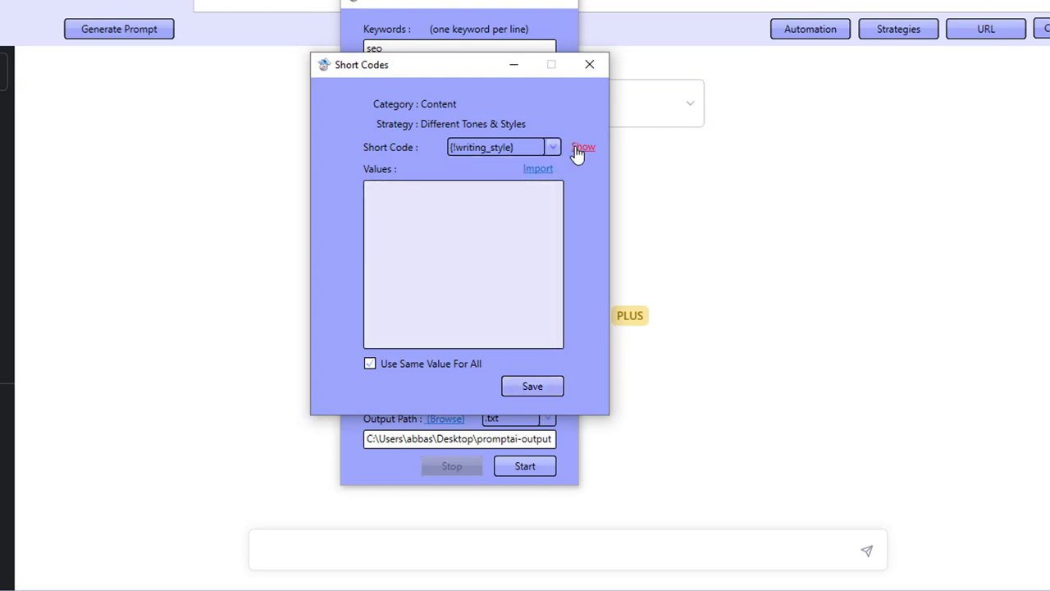
pyautogui.click(457, 228)
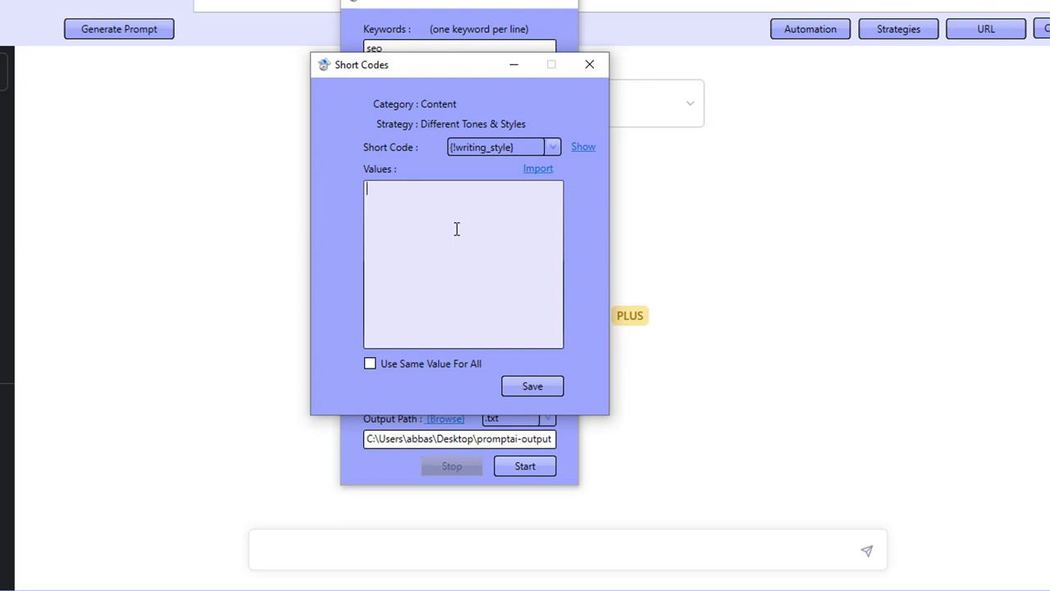
pyautogui.write('listicle framework how to freame')
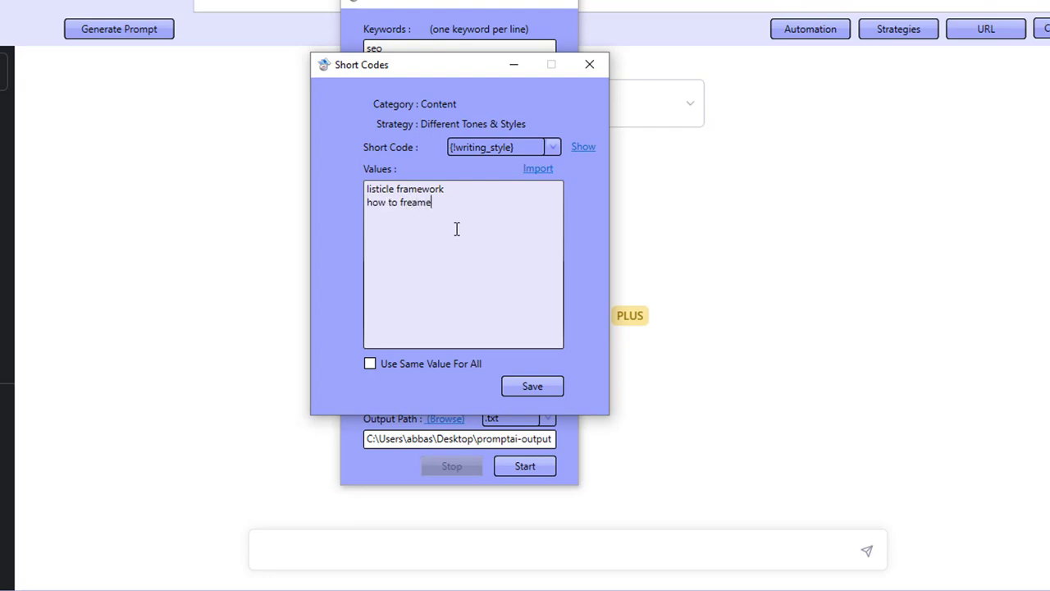
pyautogui.press('BackSpace')
pyautogui.press('BackSpace')
pyautogui.write('ame')
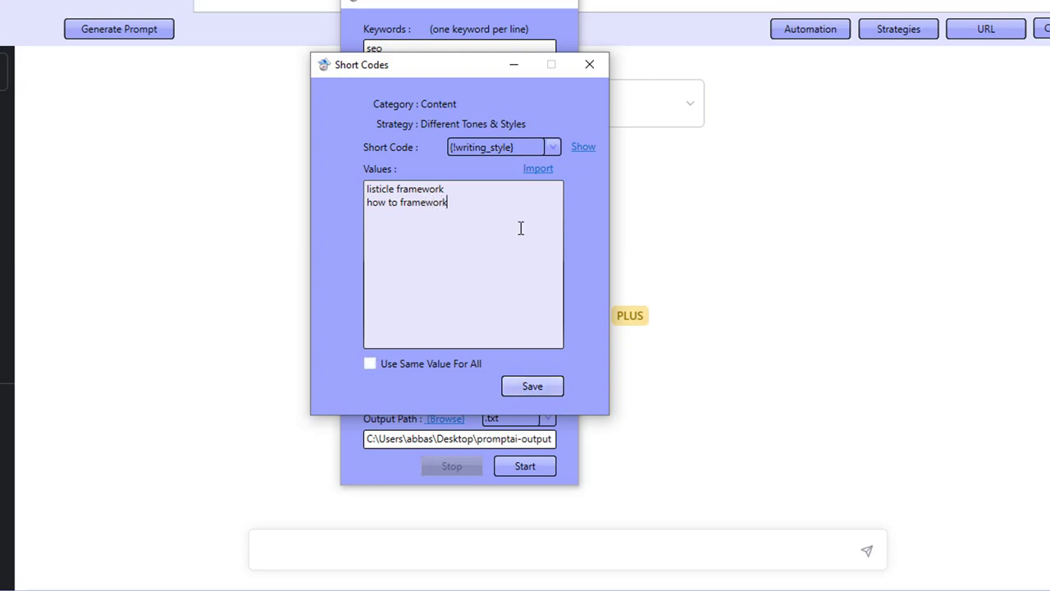
pyautogui.click(529, 384)
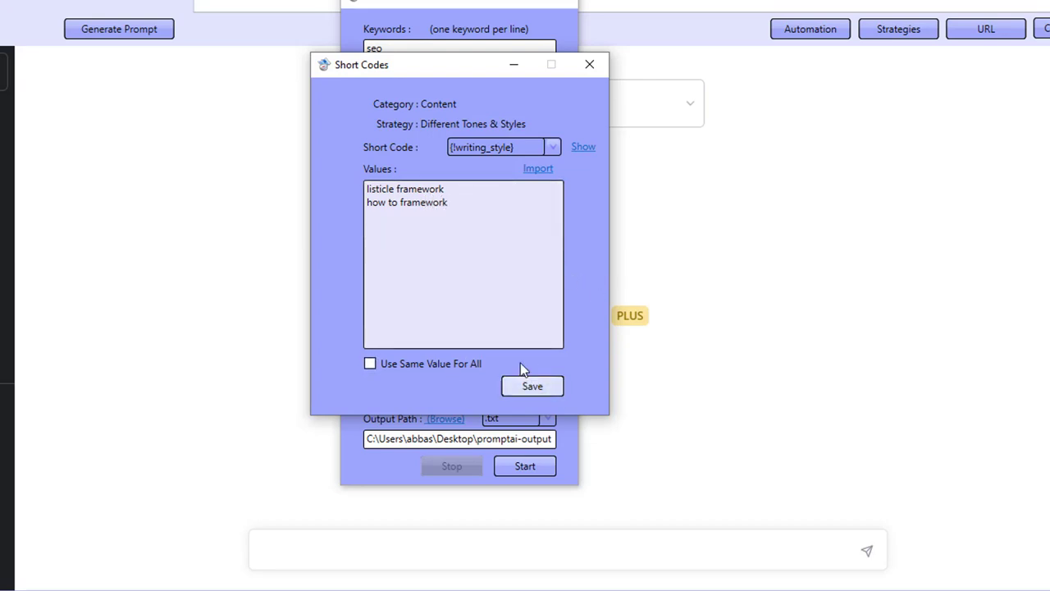
# - Switch between the shortcodes to review each one's saved values
pyautogui.click(542, 147)
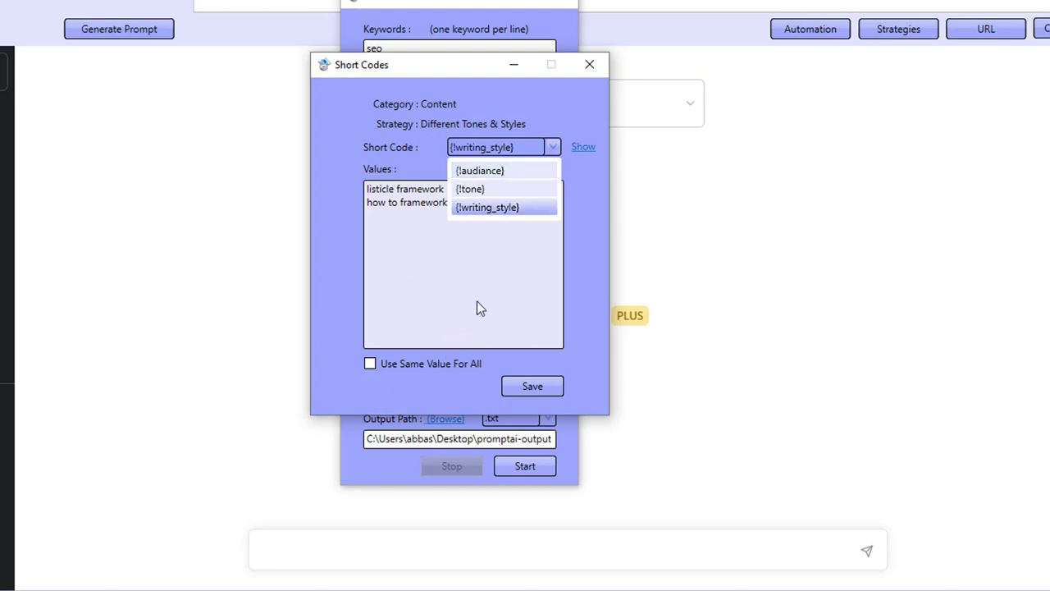
pyautogui.click(480, 308)
pyautogui.click(525, 146)
pyautogui.click(555, 168)
pyautogui.click(584, 149)
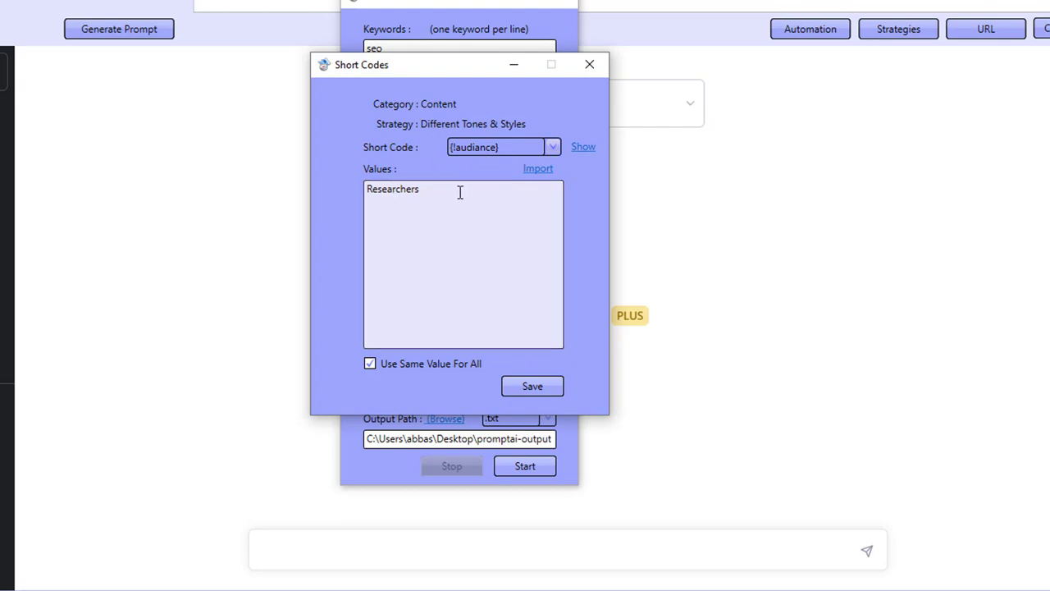
pyautogui.click(477, 146)
pyautogui.click(470, 190)
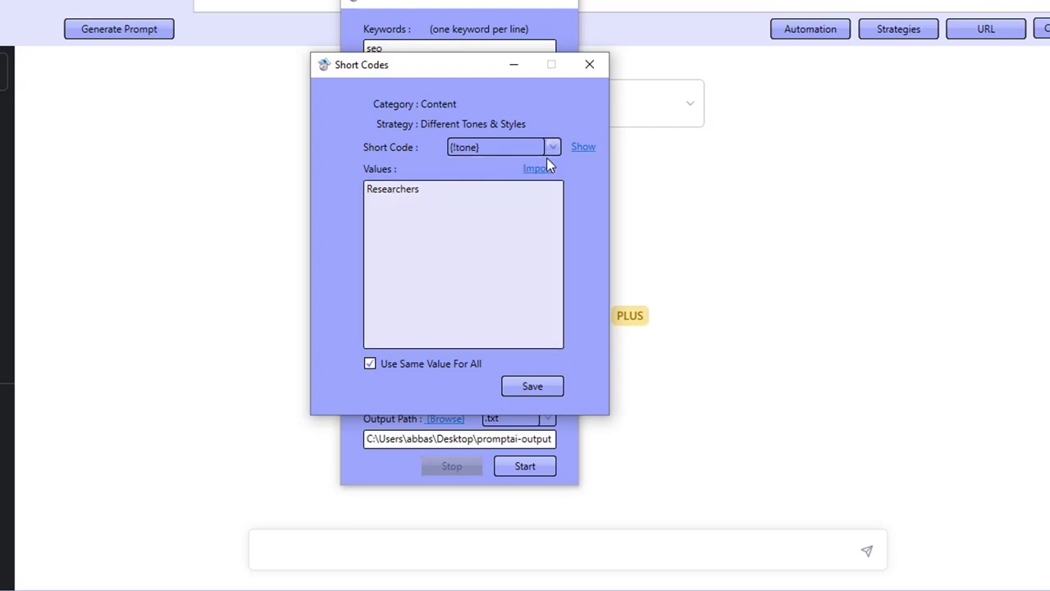
pyautogui.click(586, 149)
pyautogui.click(474, 147)
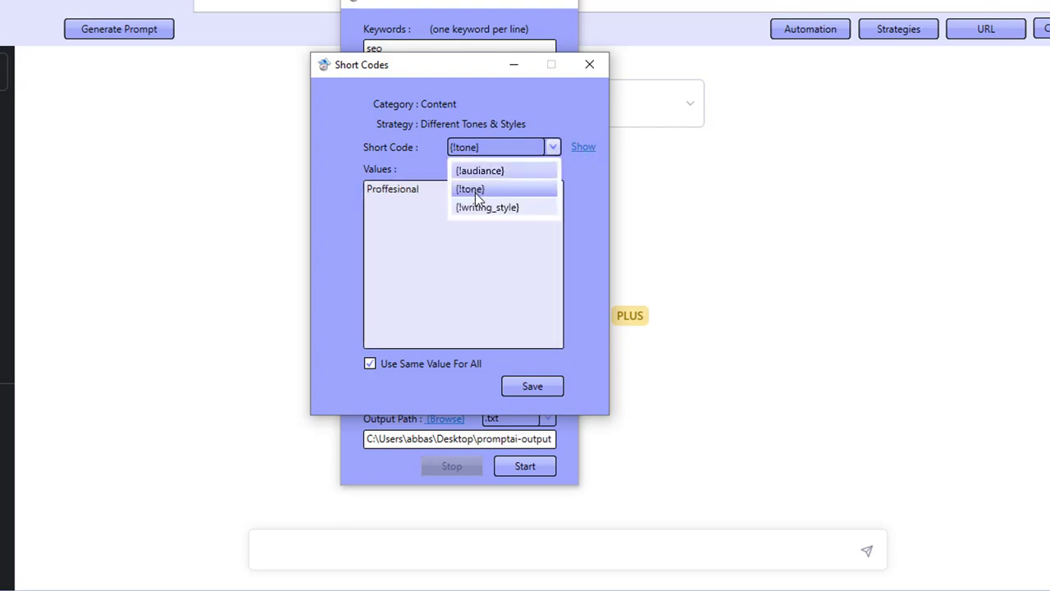
# - Cycle through the {!writing_style}, {!audiance} and {!tone} shortcodes once more to check their values
pyautogui.click(484, 208)
pyautogui.click(584, 149)
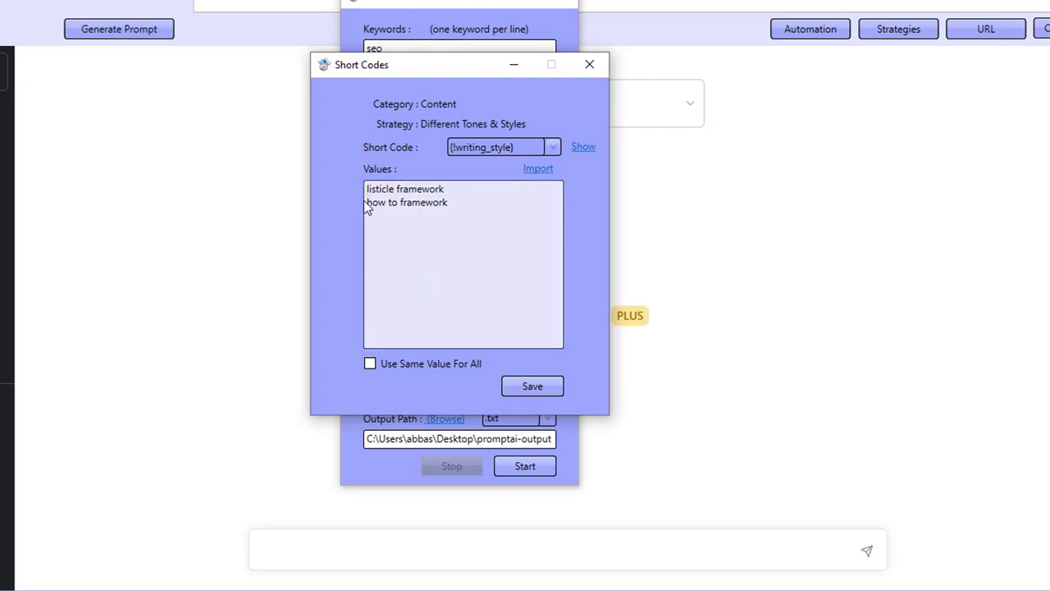
pyautogui.click(509, 147)
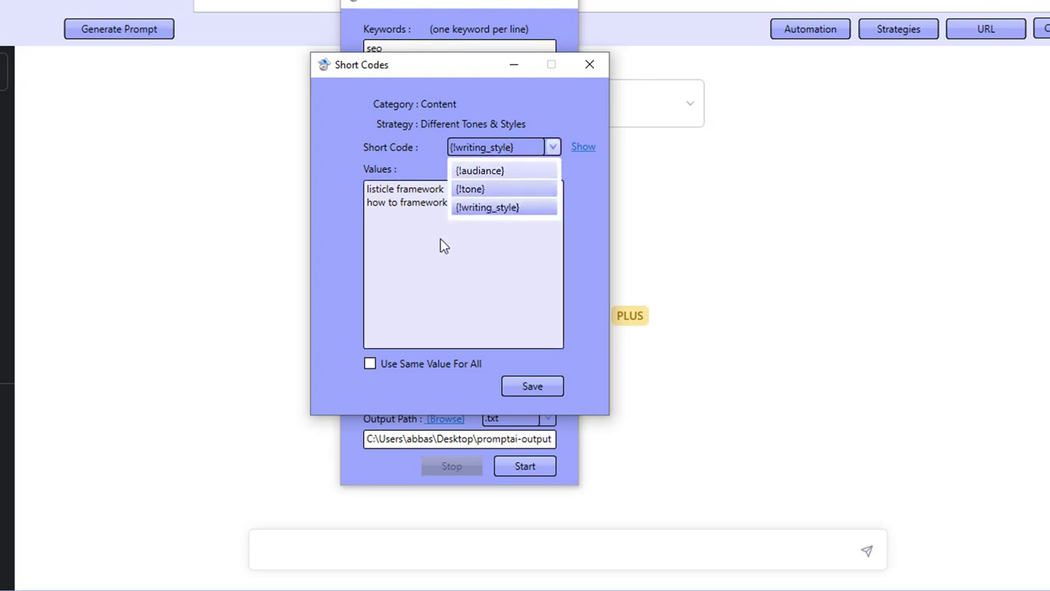
pyautogui.click(502, 171)
pyautogui.click(581, 149)
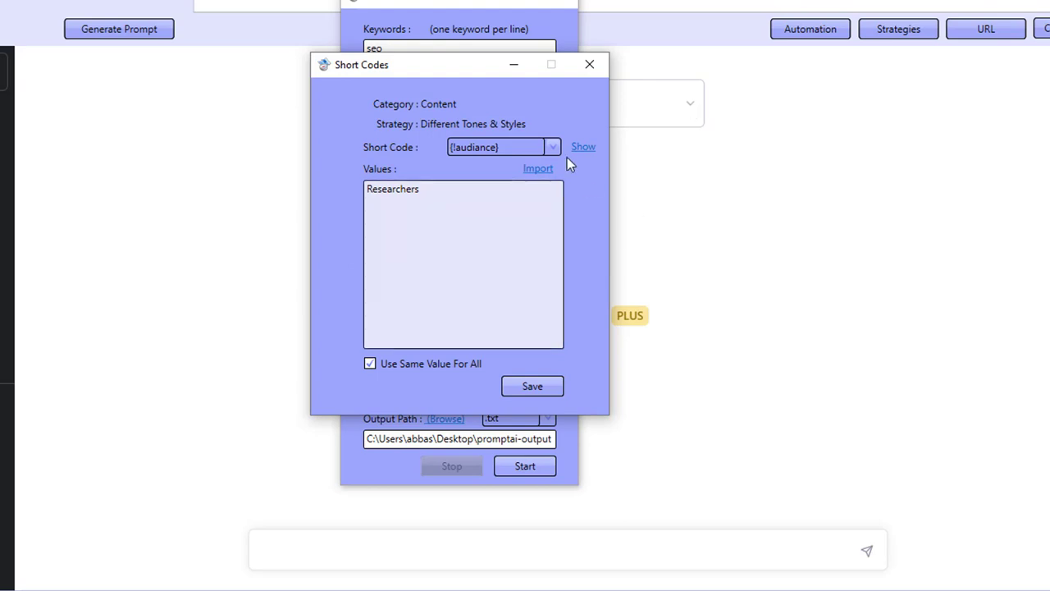
pyautogui.click(518, 151)
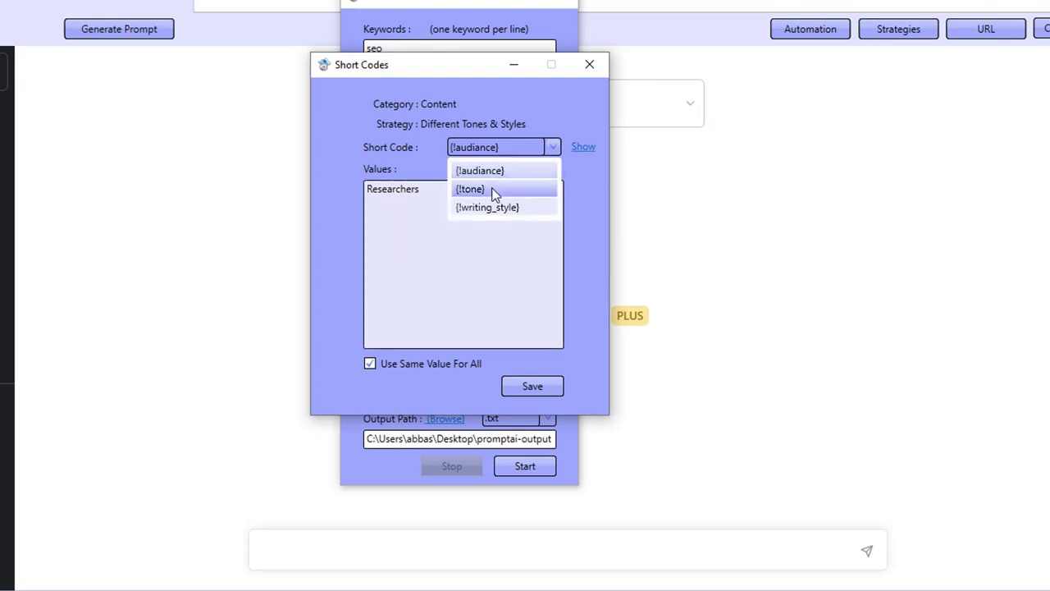
pyautogui.click(495, 190)
pyautogui.click(583, 147)
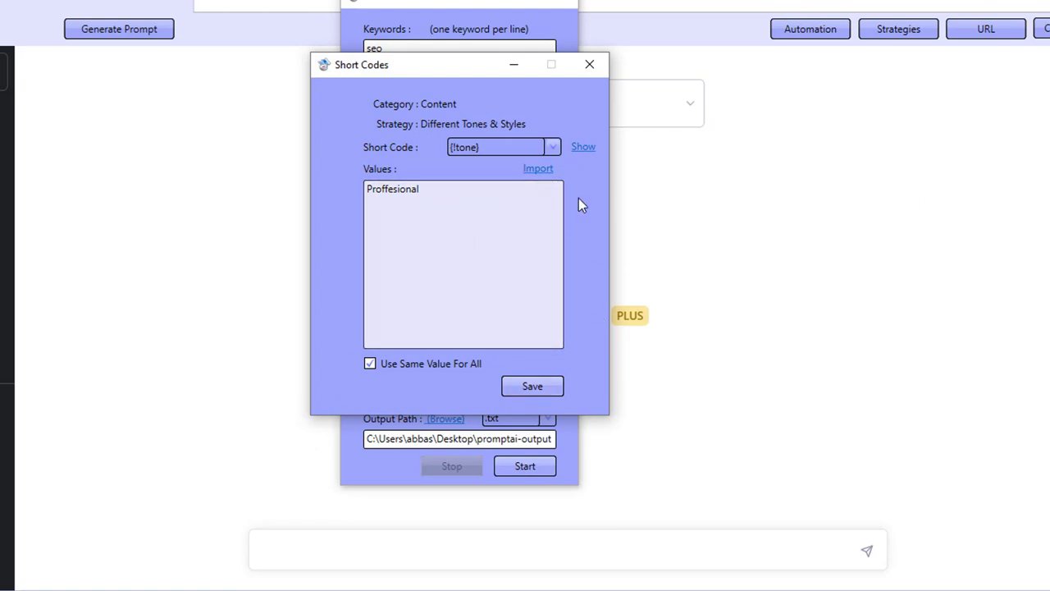
pyautogui.click(495, 148)
pyautogui.click(471, 207)
pyautogui.click(579, 151)
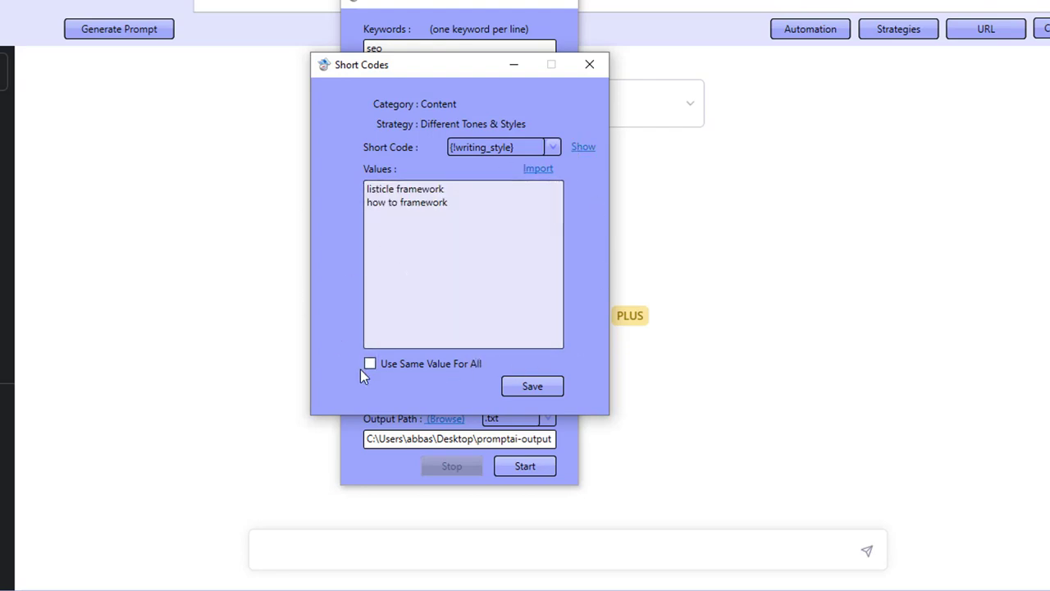
# - Close the shortcodes editor, set the strategy count to 2 and start the automation
pyautogui.click(589, 64)
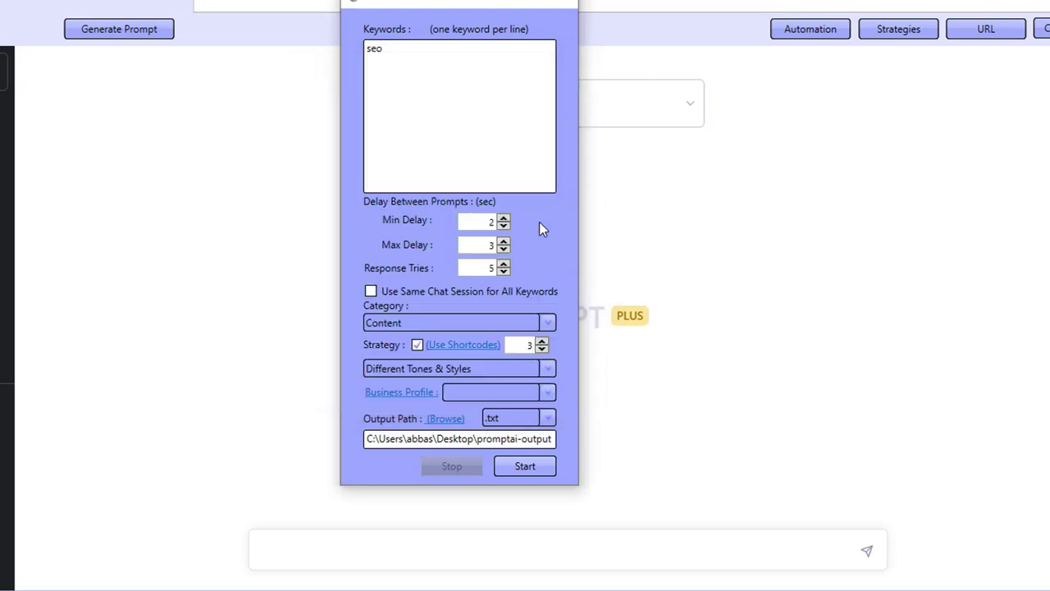
pyautogui.click(542, 349)
pyautogui.click(545, 472)
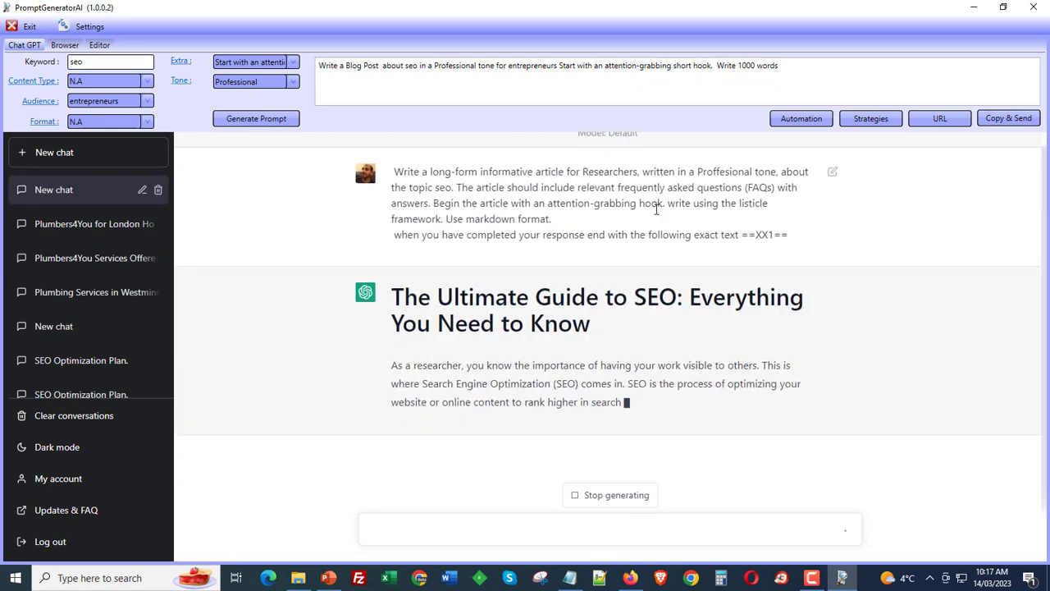
# - Read through the articles the automation generates, scrolling each response as it is written
pyautogui.moveTo(448, 198); pyautogui.dragTo(416, 197)
pyautogui.click(513, 364)
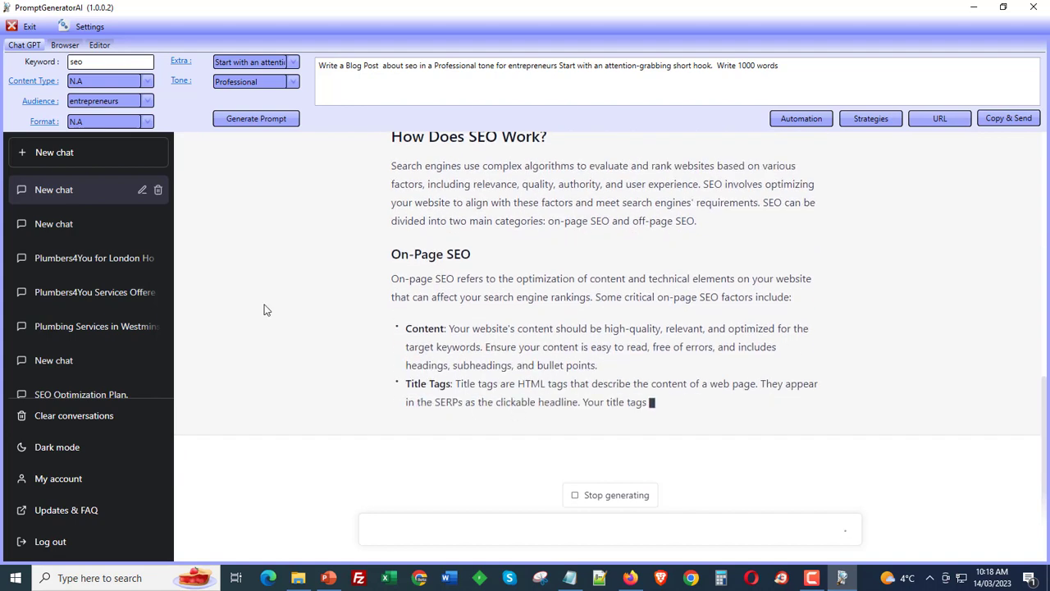
pyautogui.rightClick(463, 418)
pyautogui.click(675, 392)
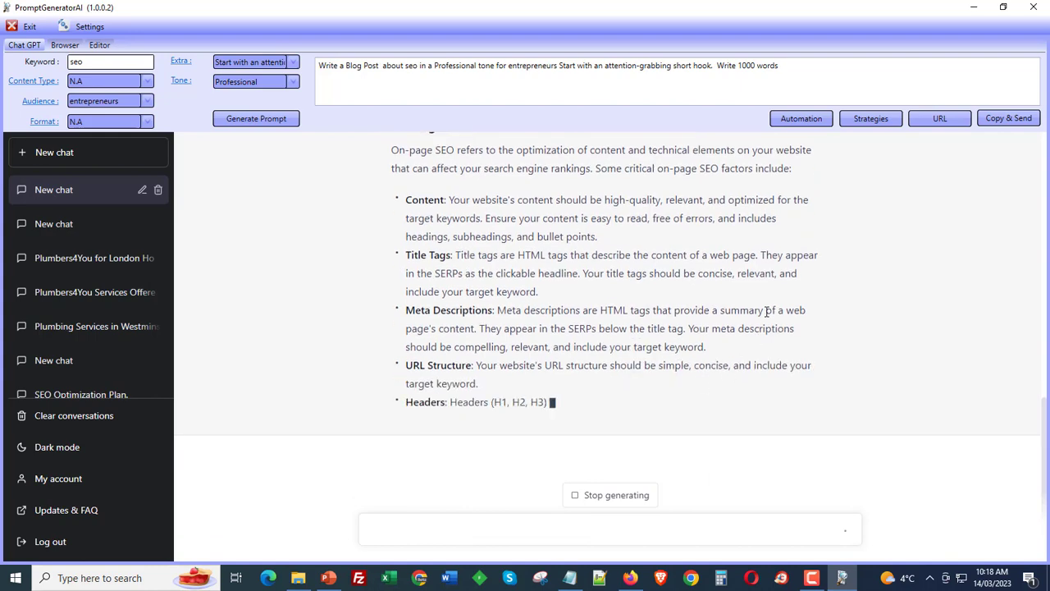
pyautogui.click(801, 118)
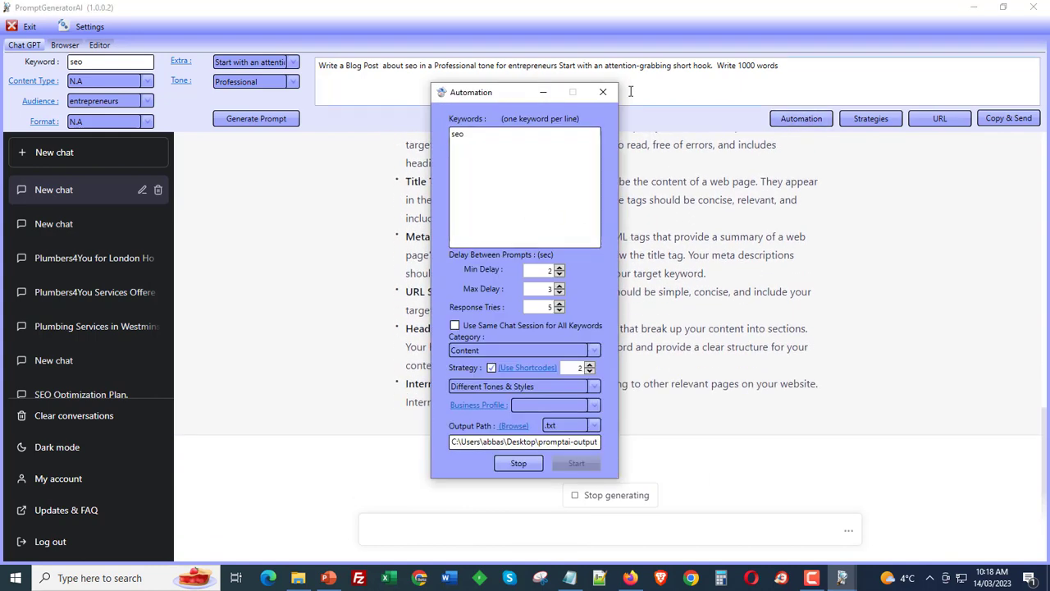
pyautogui.click(603, 93)
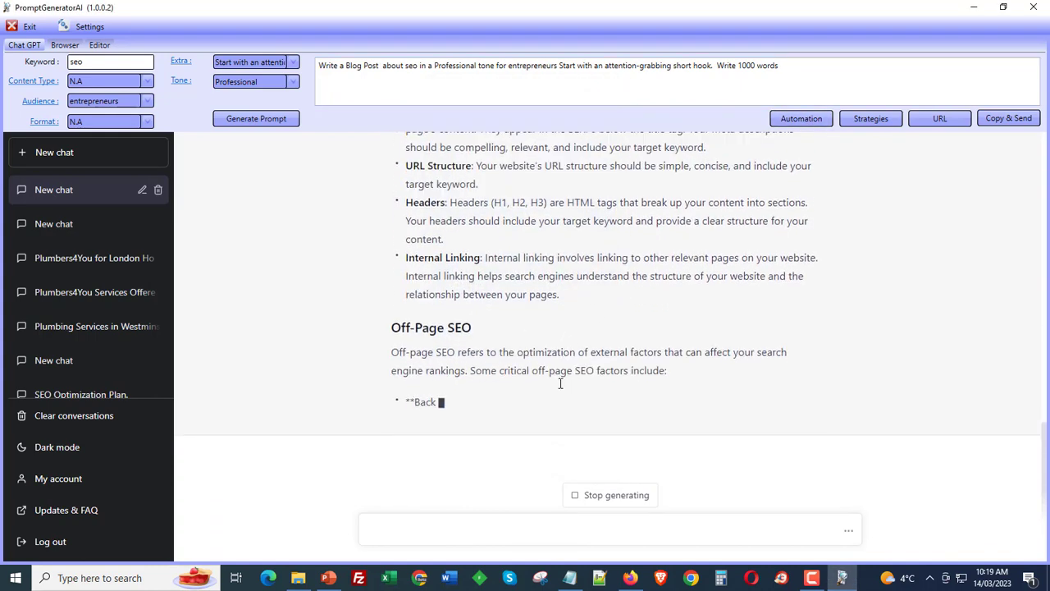
pyautogui.scroll(15, 564, 383)
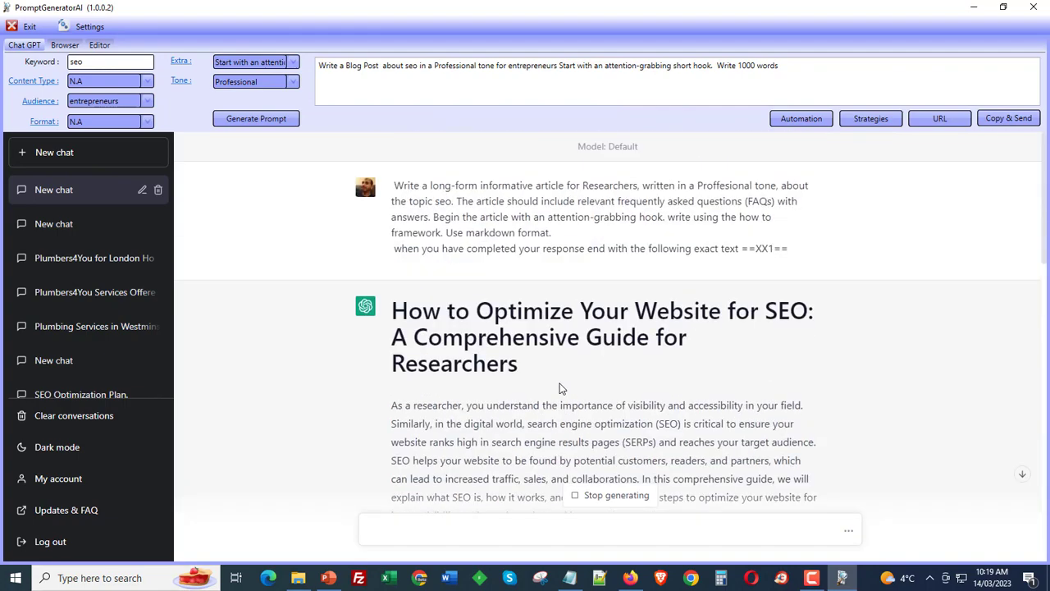
pyautogui.scroll(-15, 561, 388)
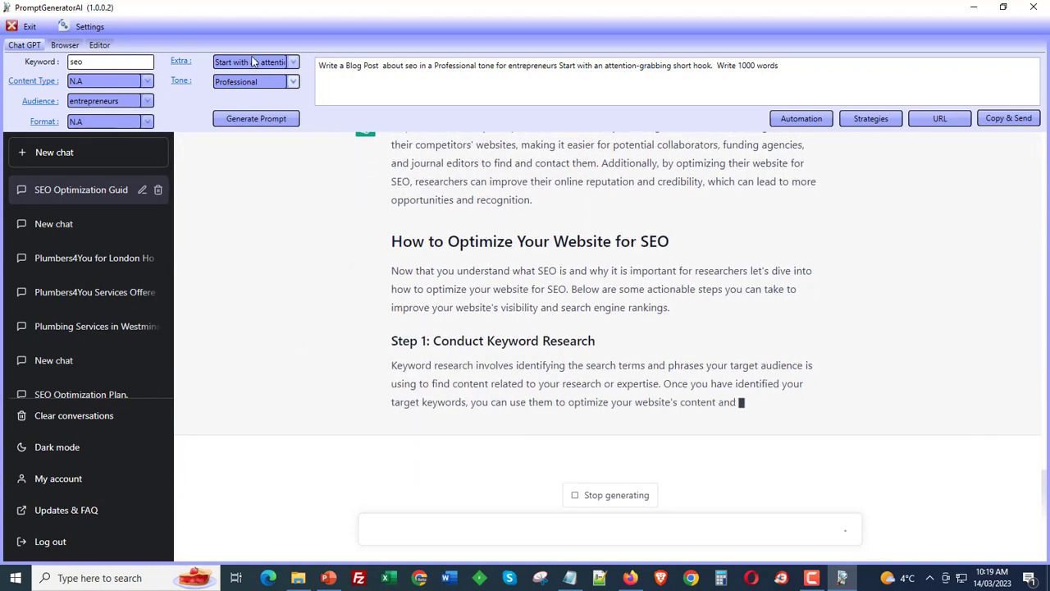
pyautogui.click(236, 85)
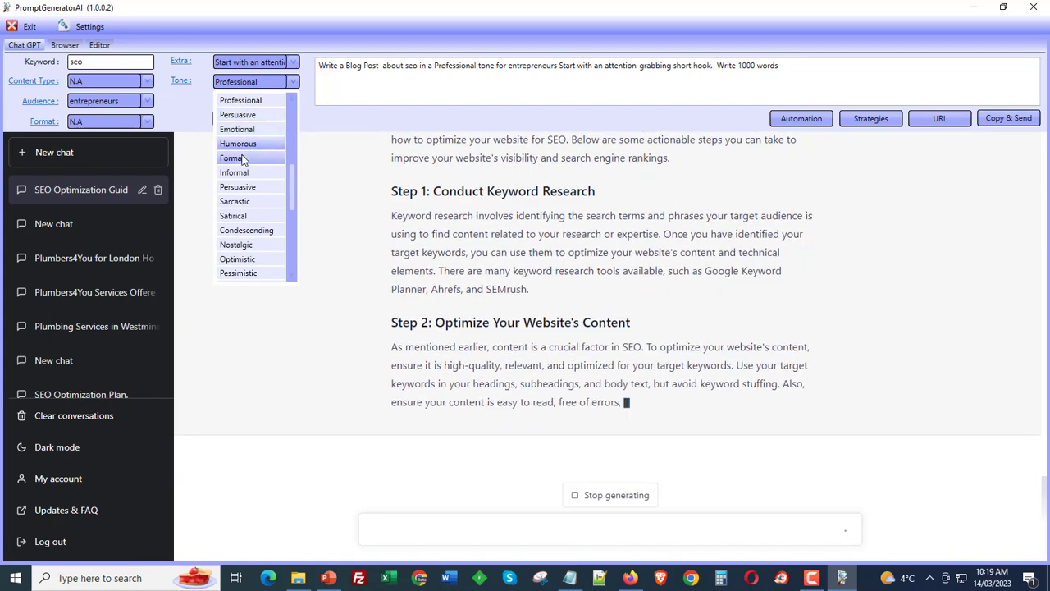
pyautogui.click(338, 397)
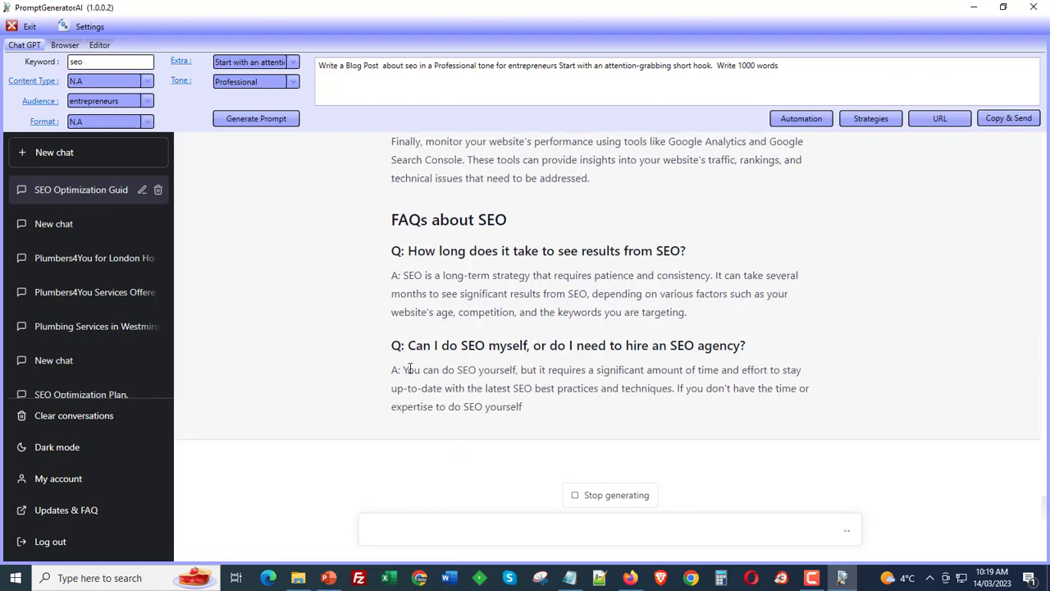
pyautogui.scroll(10, 468, 368)
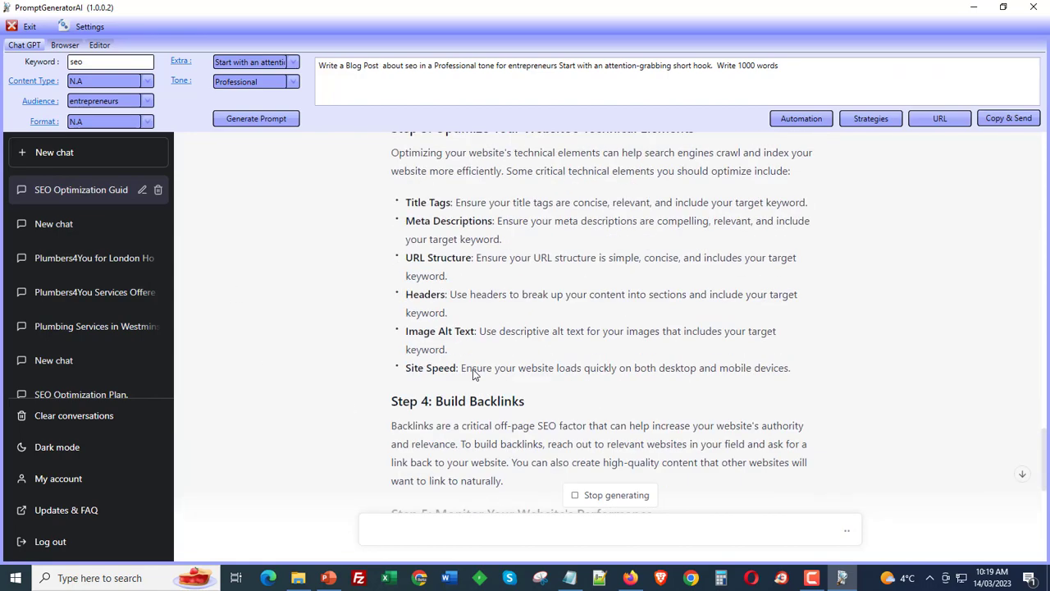
pyautogui.scroll(20, 474, 374)
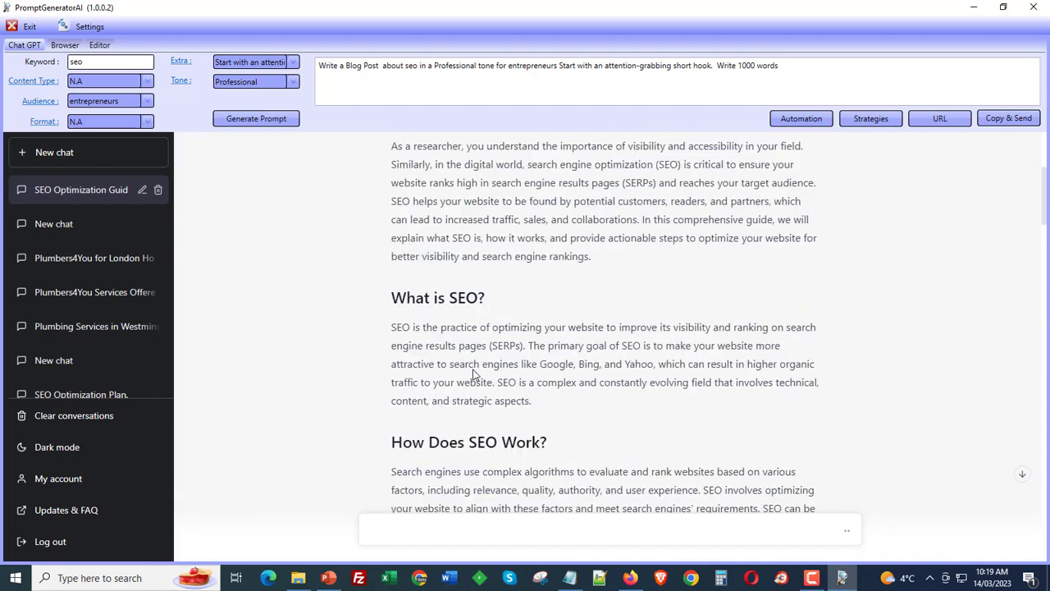
pyautogui.scroll(-20, 473, 374)
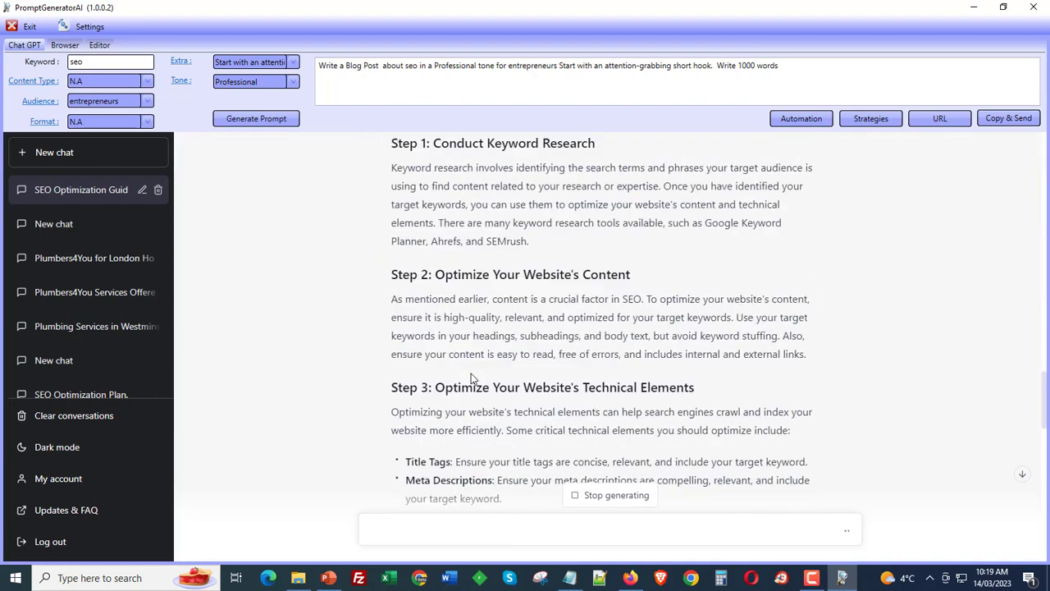
pyautogui.scroll(-10, 472, 377)
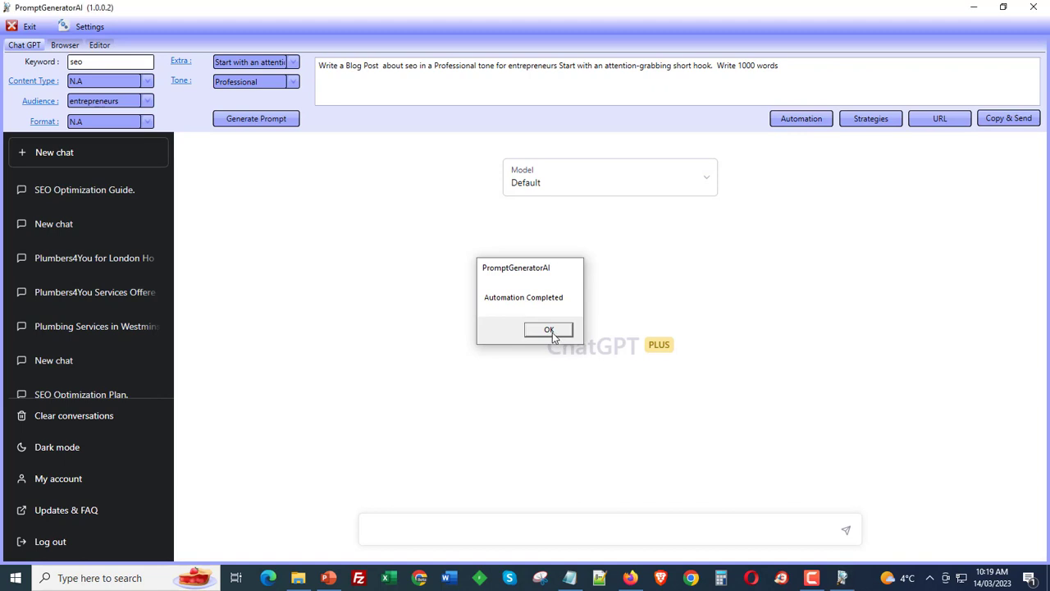
# - Dismiss the completion message, reopen Automation and browse the Keywords and Local categories' strategies
pyautogui.click(550, 330)
pyautogui.click(800, 119)
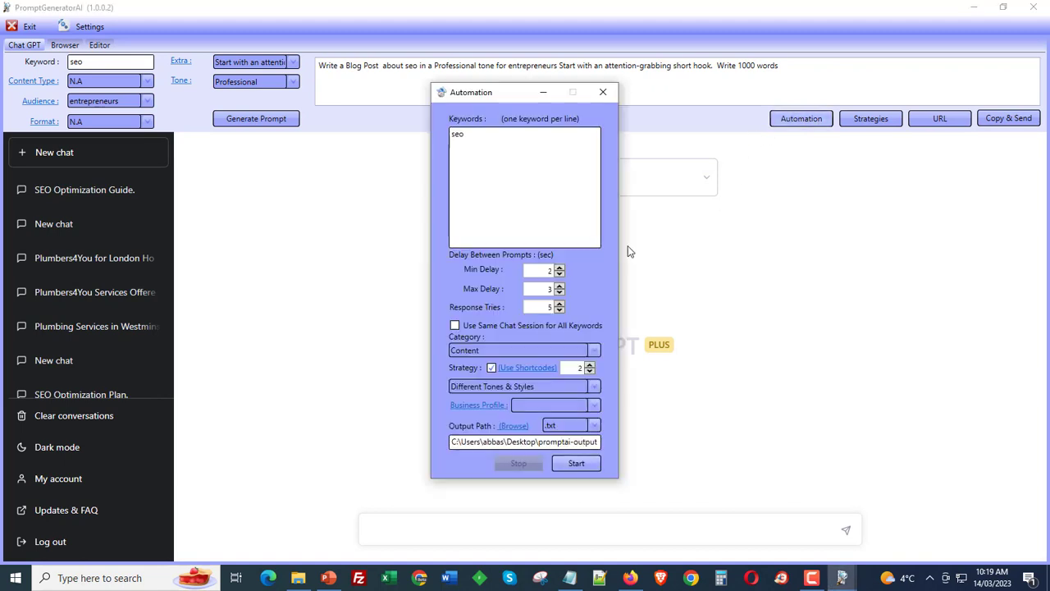
pyautogui.click(492, 351)
pyautogui.click(467, 425)
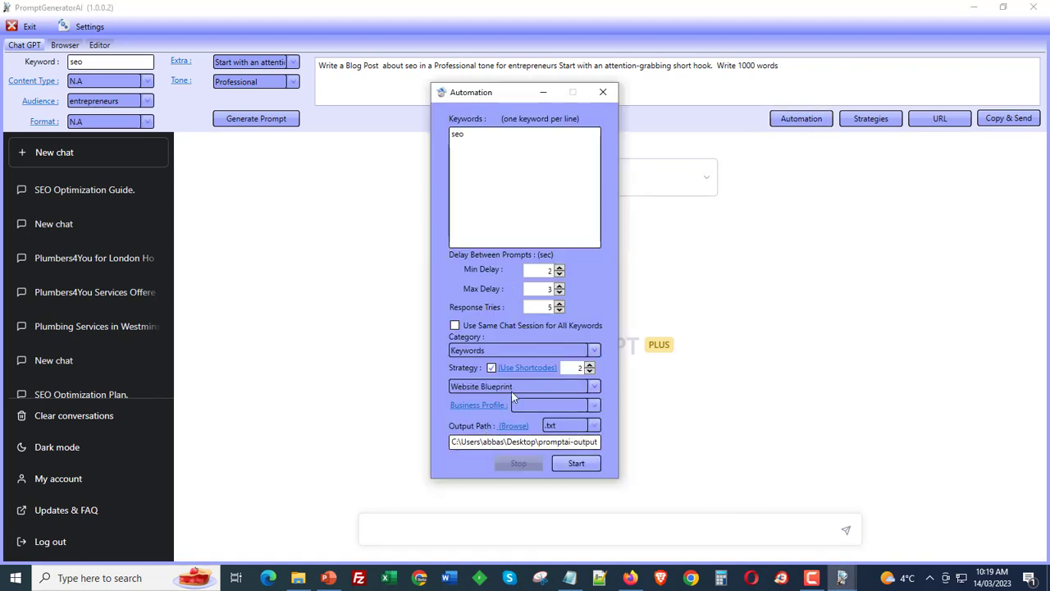
pyautogui.click(510, 384)
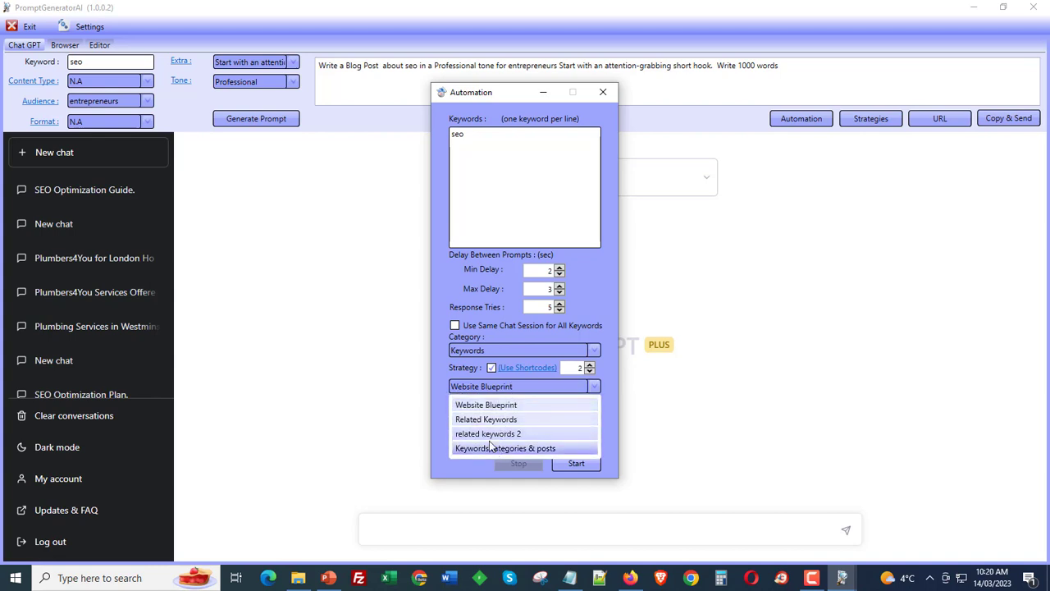
pyautogui.click(516, 321)
pyautogui.click(512, 353)
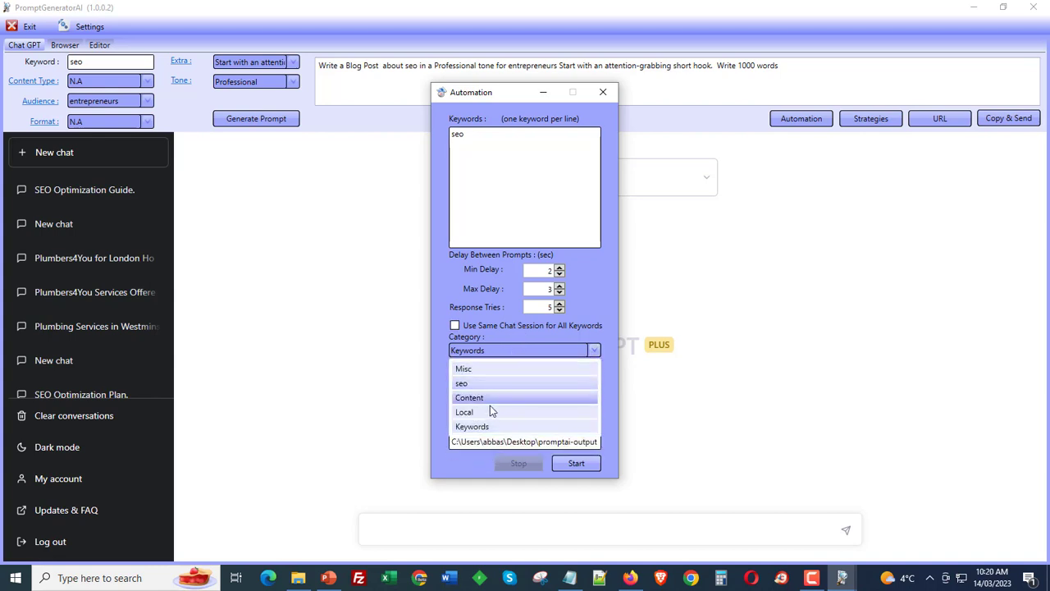
pyautogui.click(483, 412)
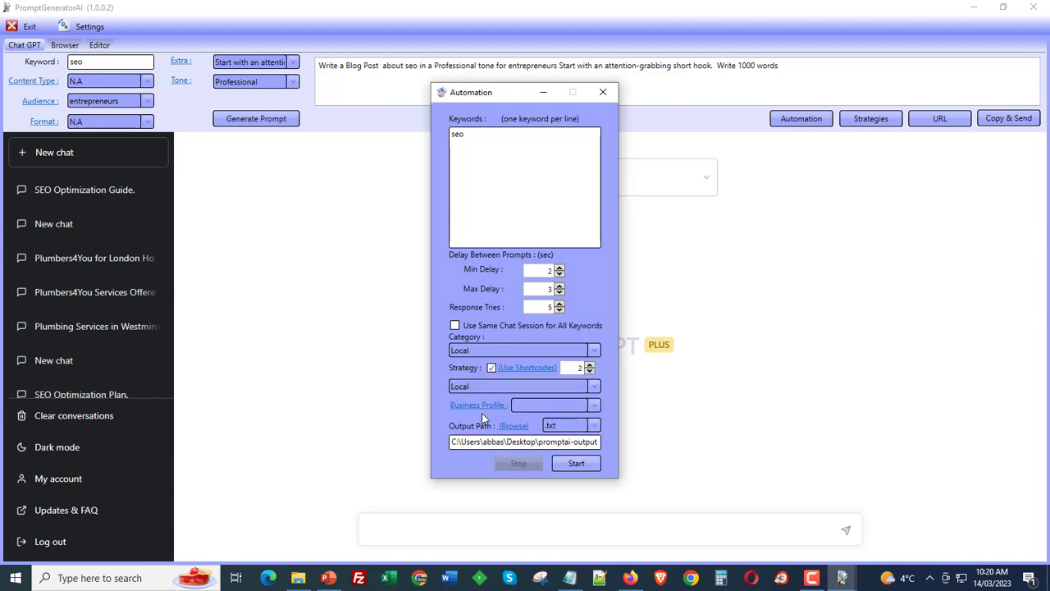
# - Browse the seo, Content and Misc categories and the Misc strategy list, then close the Automation window
pyautogui.click(509, 351)
pyautogui.click(507, 380)
pyautogui.click(502, 351)
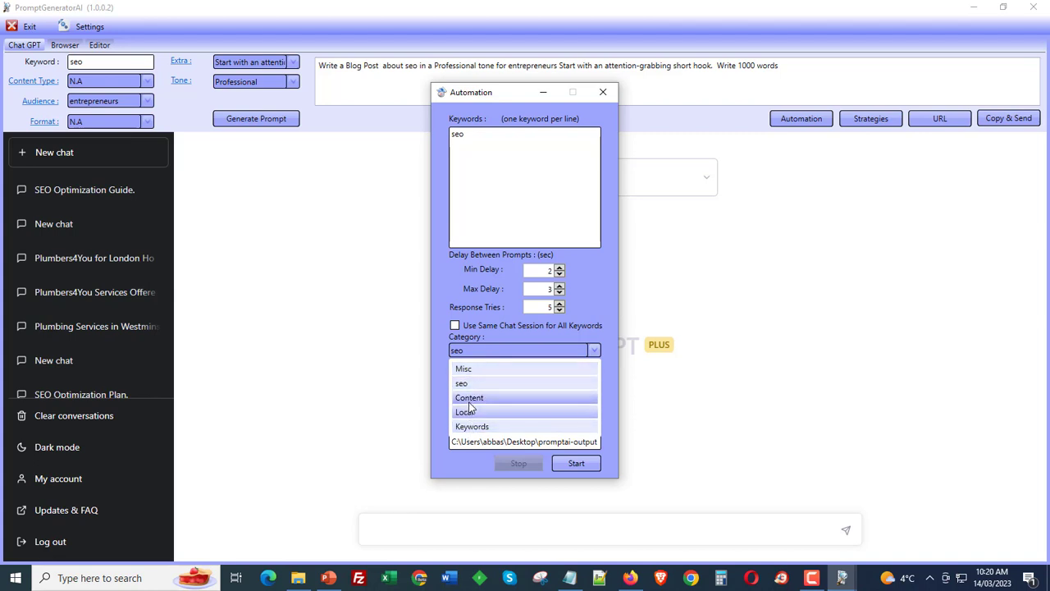
pyautogui.click(515, 397)
pyautogui.click(510, 352)
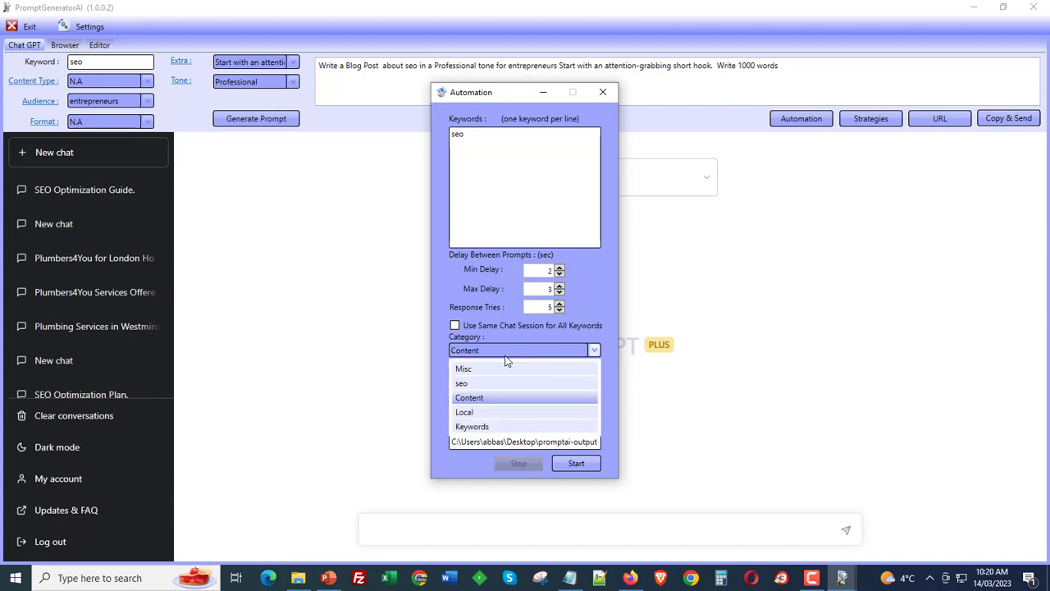
pyautogui.click(487, 368)
pyautogui.click(501, 386)
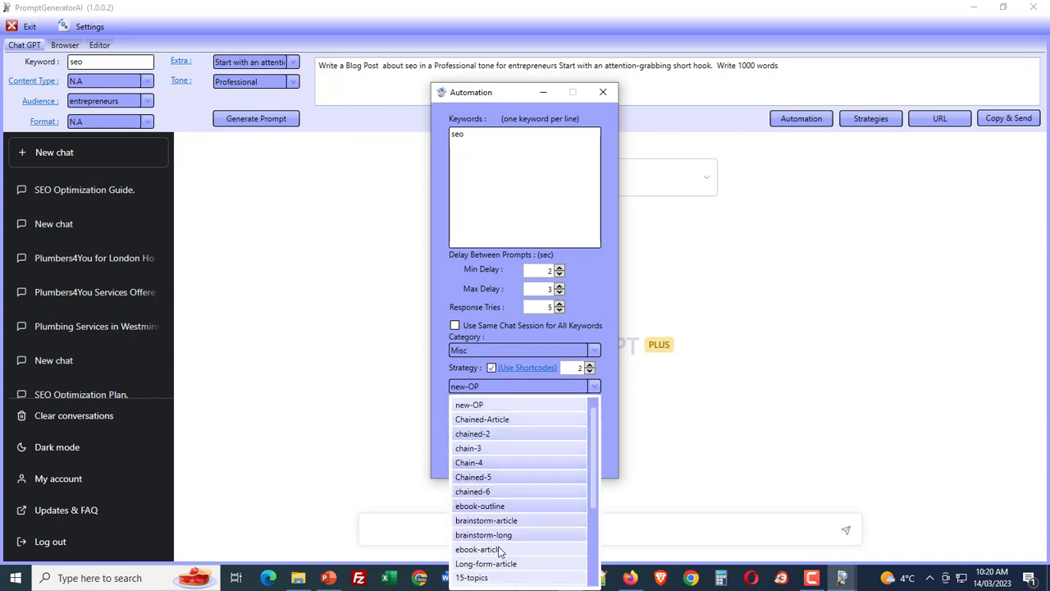
pyautogui.scroll(-1, 535, 535)
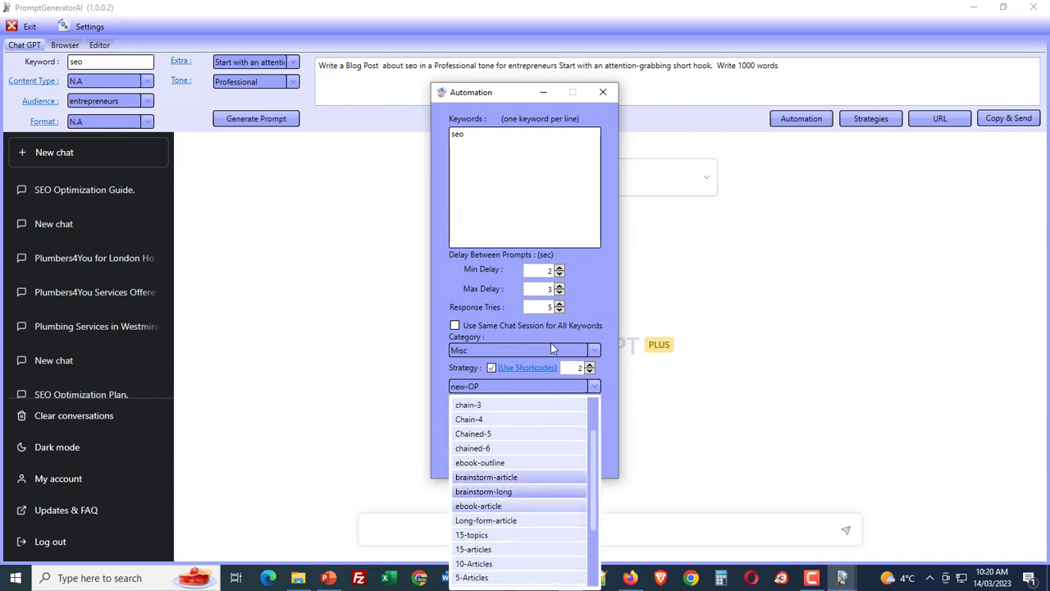
pyautogui.click(604, 149)
pyautogui.click(604, 94)
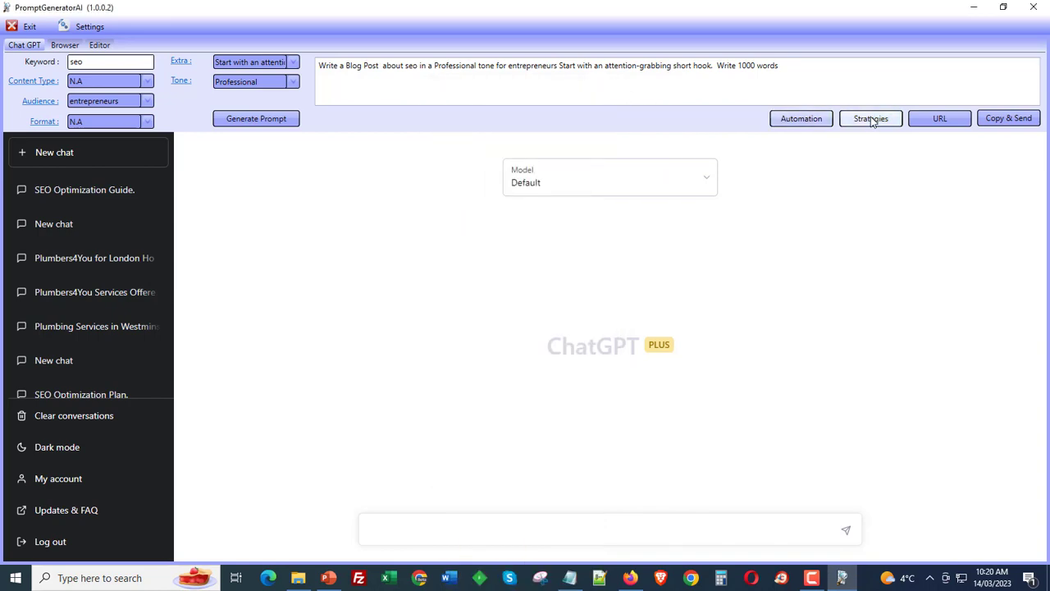
# - Open Strategy Management, load the Misc brainstorm-article strategy for editing and inspect its first prompt
pyautogui.click(871, 118)
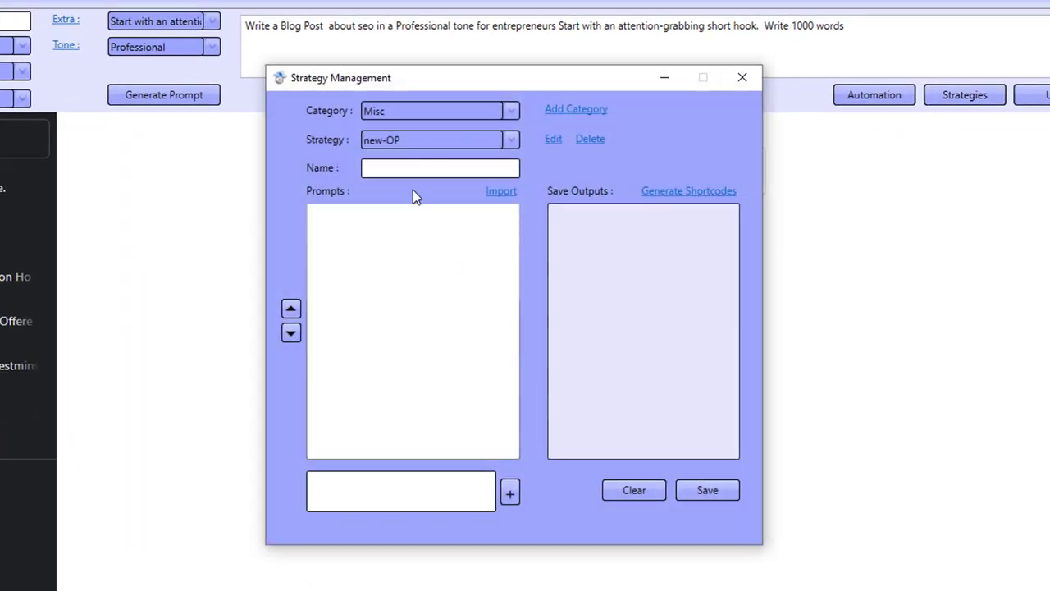
pyautogui.click(399, 111)
pyautogui.click(412, 137)
pyautogui.click(411, 141)
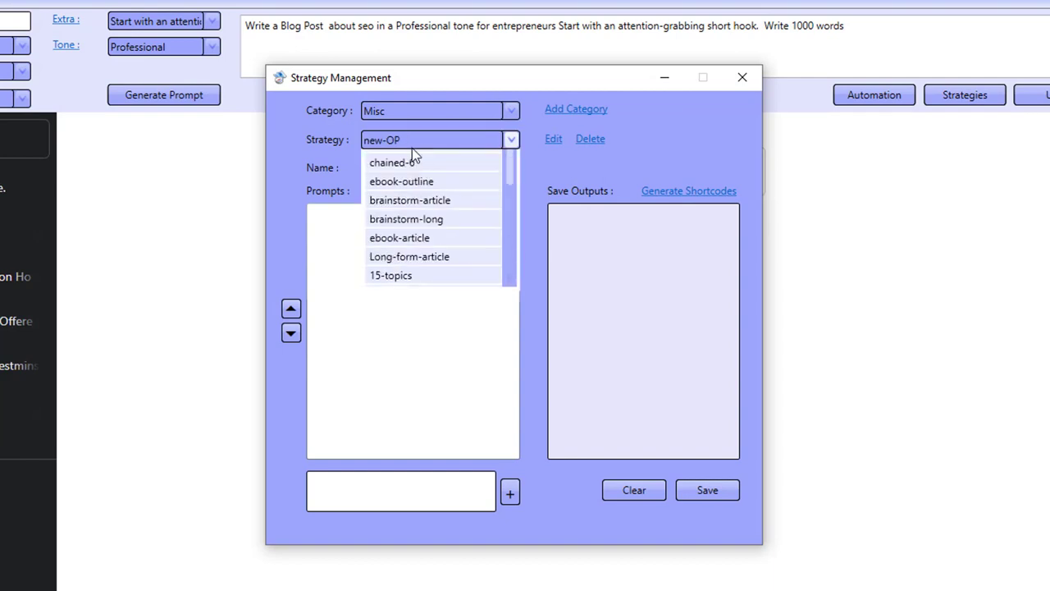
pyautogui.click(426, 312)
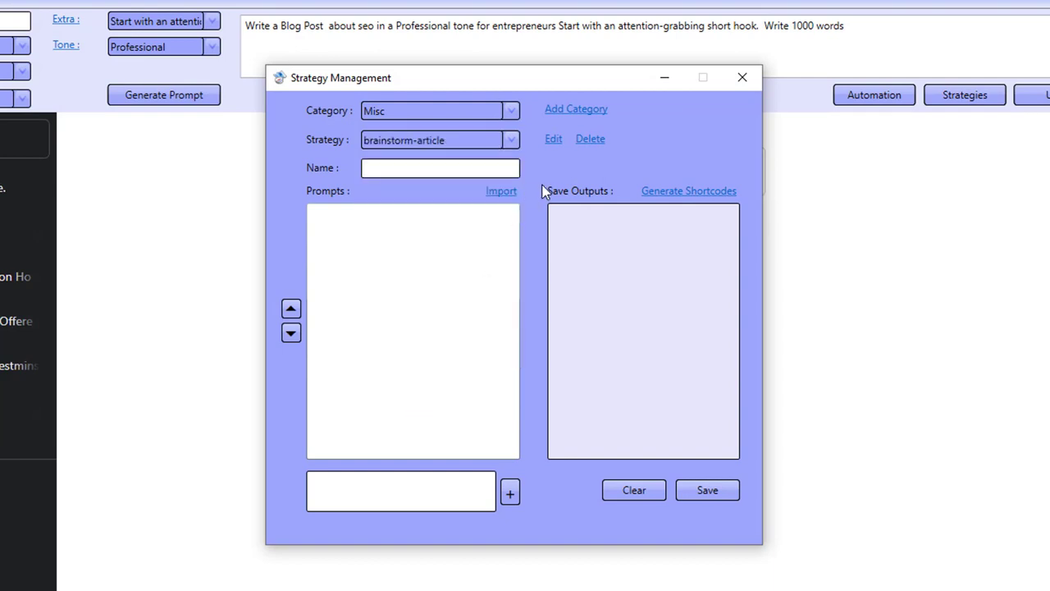
pyautogui.click(555, 139)
pyautogui.doubleClick(353, 214)
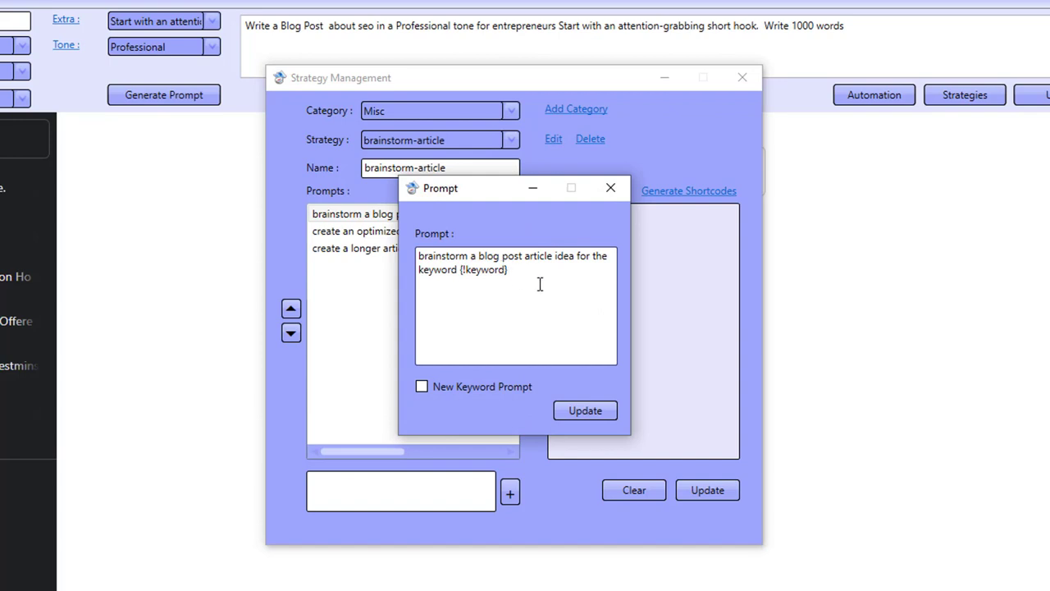
pyautogui.click(611, 190)
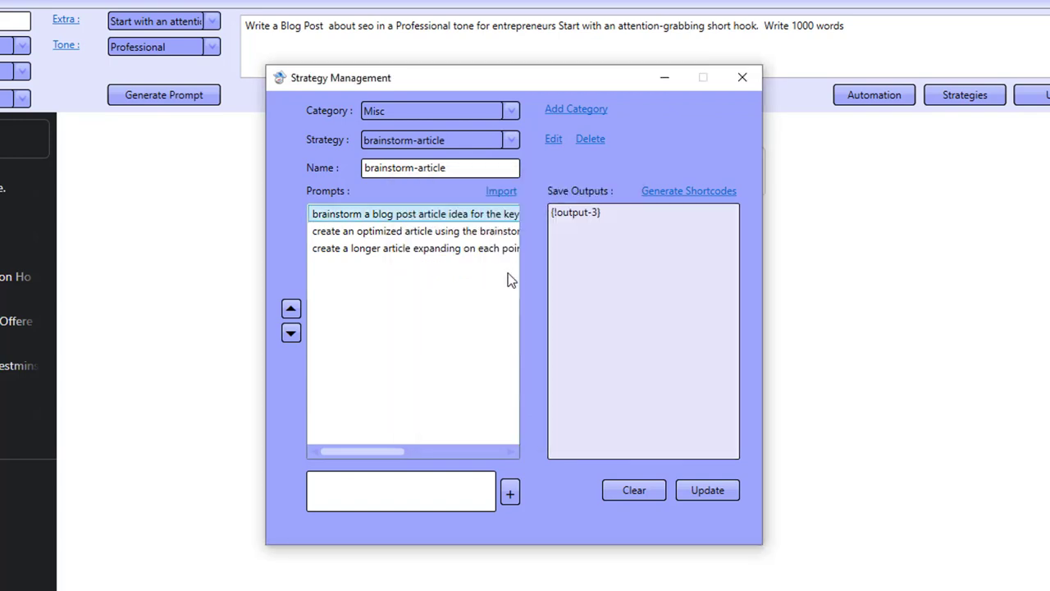
# - Inspect the brainstorm-article strategy's second and third prompts and its save outputs, then close Strategy Management
pyautogui.doubleClick(416, 231)
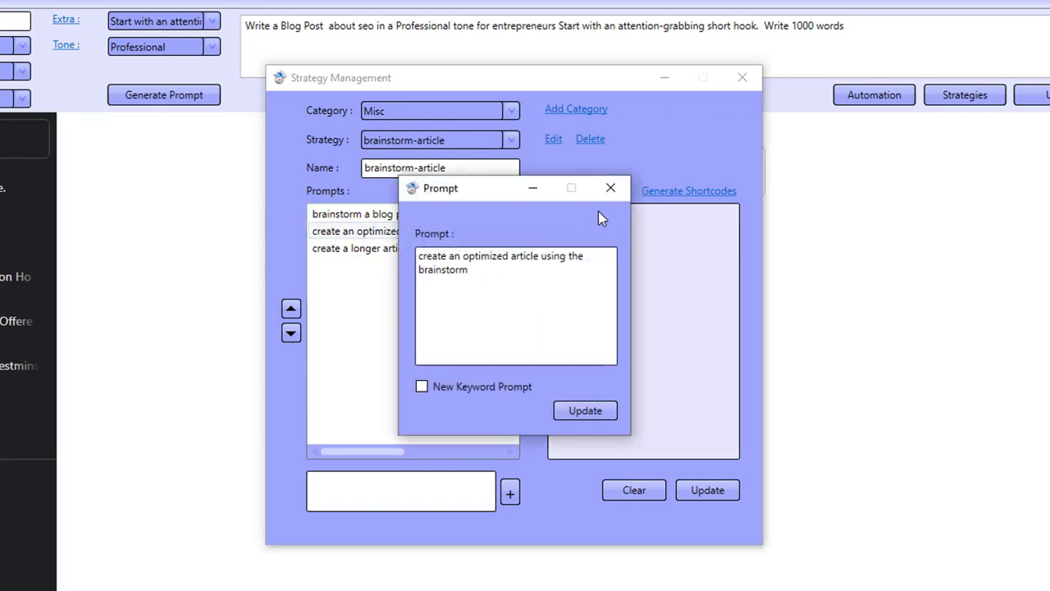
pyautogui.click(611, 188)
pyautogui.doubleClick(375, 248)
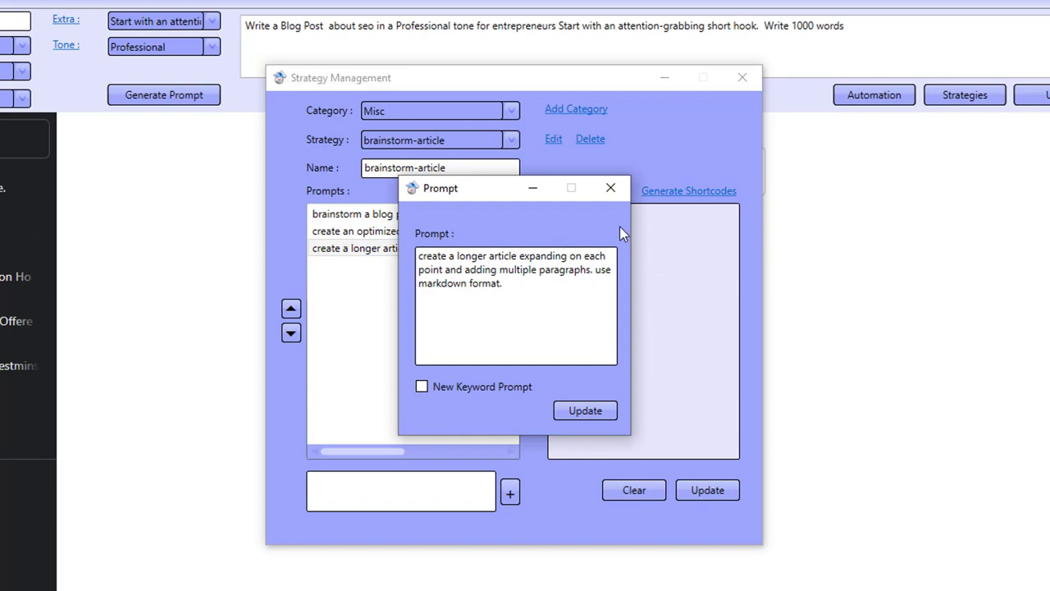
pyautogui.click(610, 190)
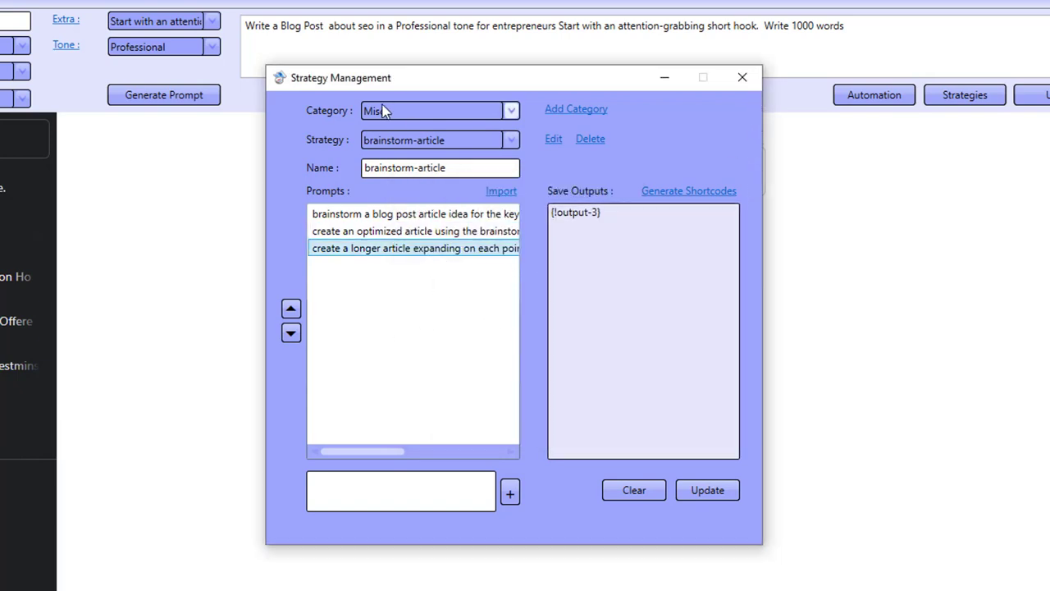
pyautogui.moveTo(569, 214); pyautogui.dragTo(601, 274)
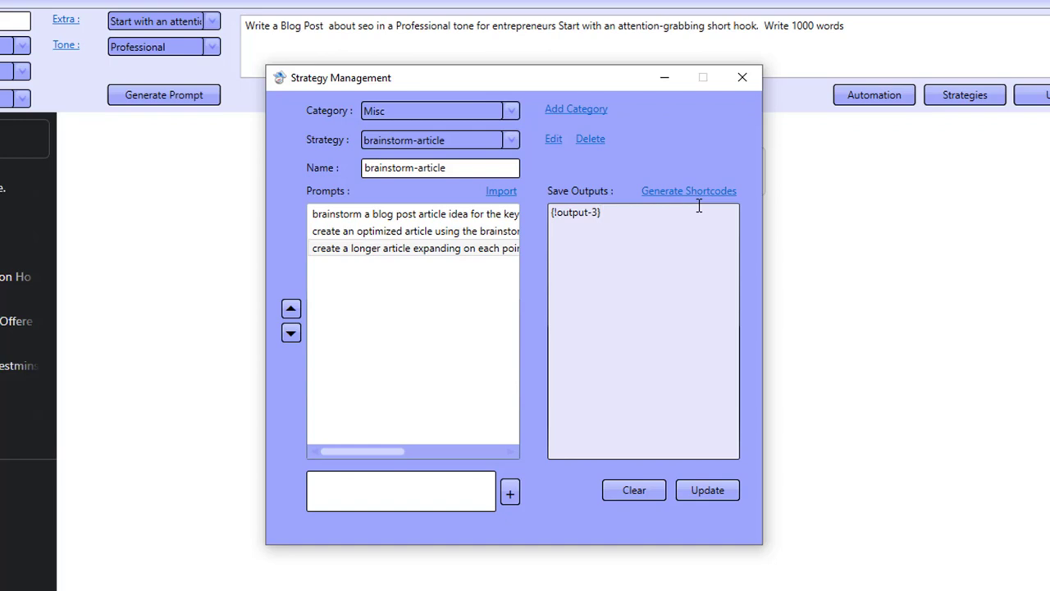
pyautogui.click(390, 233)
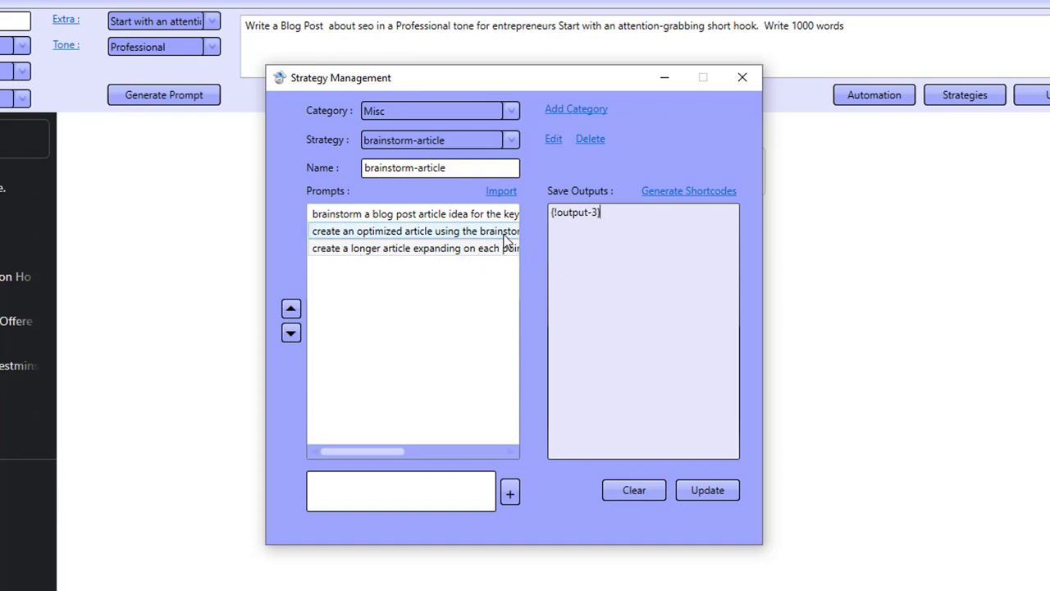
pyautogui.click(751, 89)
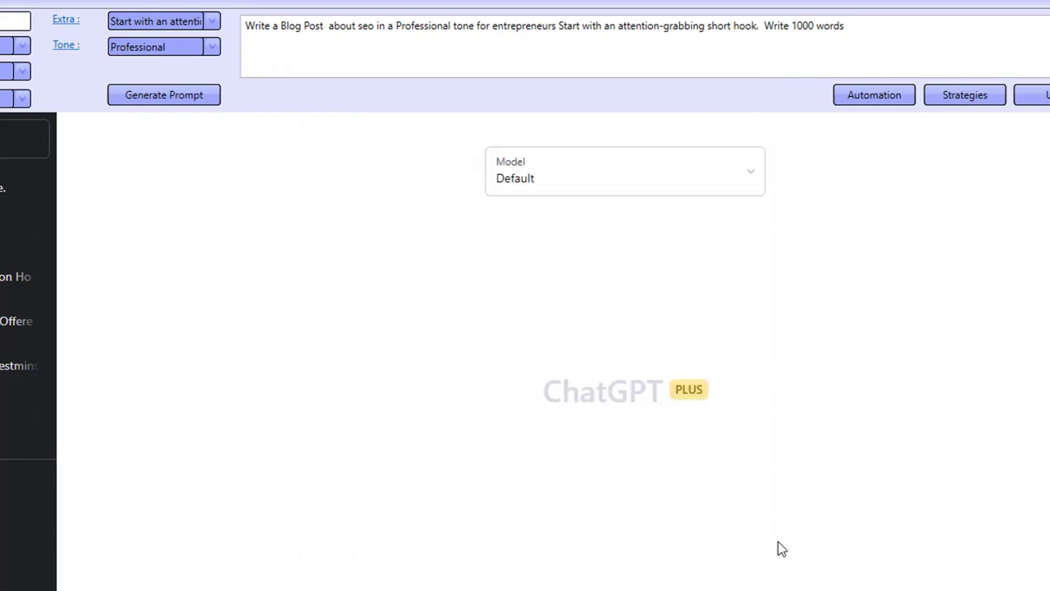
pyautogui.press('F10')
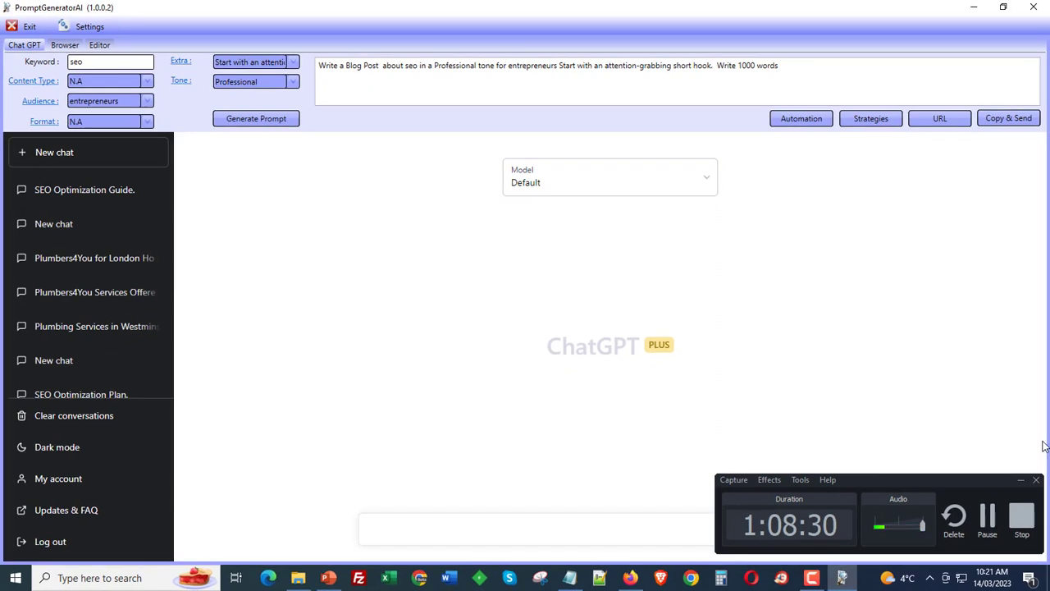
pyautogui.click(1020, 481)
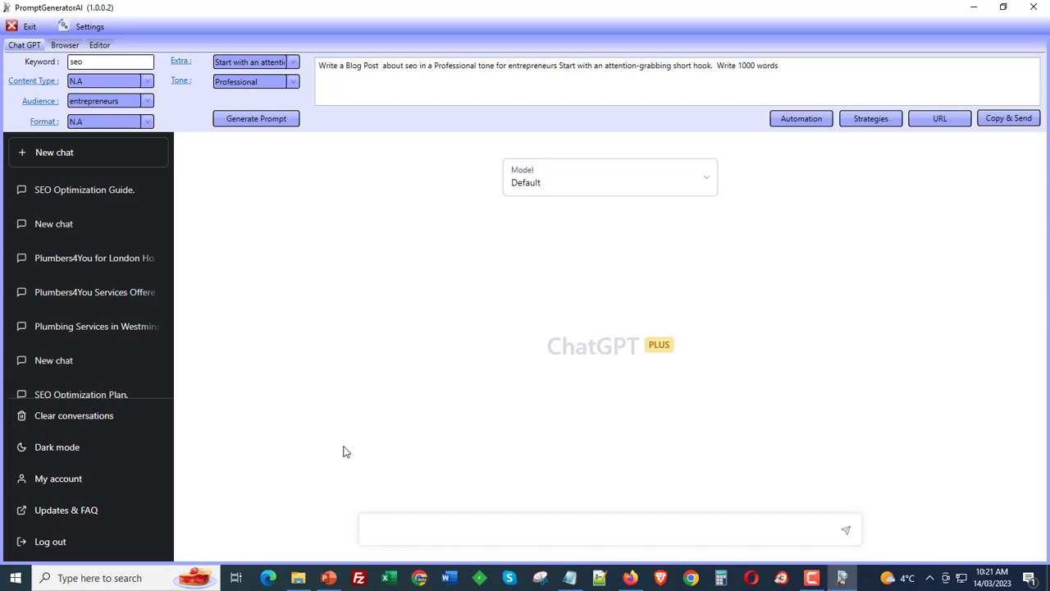
pyautogui.moveTo(555, 347); pyautogui.dragTo(687, 352)
pyautogui.click(698, 364)
pyautogui.moveTo(298, 579)
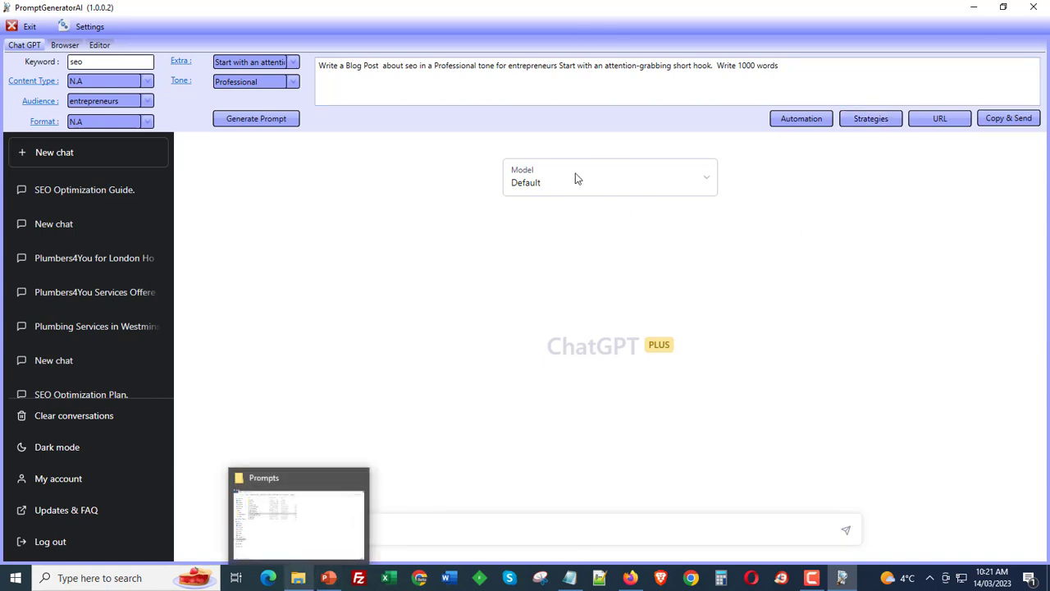
pyautogui.click(707, 183)
pyautogui.click(801, 240)
pyautogui.moveTo(577, 348); pyautogui.dragTo(725, 346)
pyautogui.click(724, 346)
pyautogui.moveTo(562, 345); pyautogui.dragTo(739, 369)
pyautogui.click(756, 372)
# - Open Strategy Management, load the Content category's Optimized Article strategy to inspect it, then close the window
pyautogui.click(854, 121)
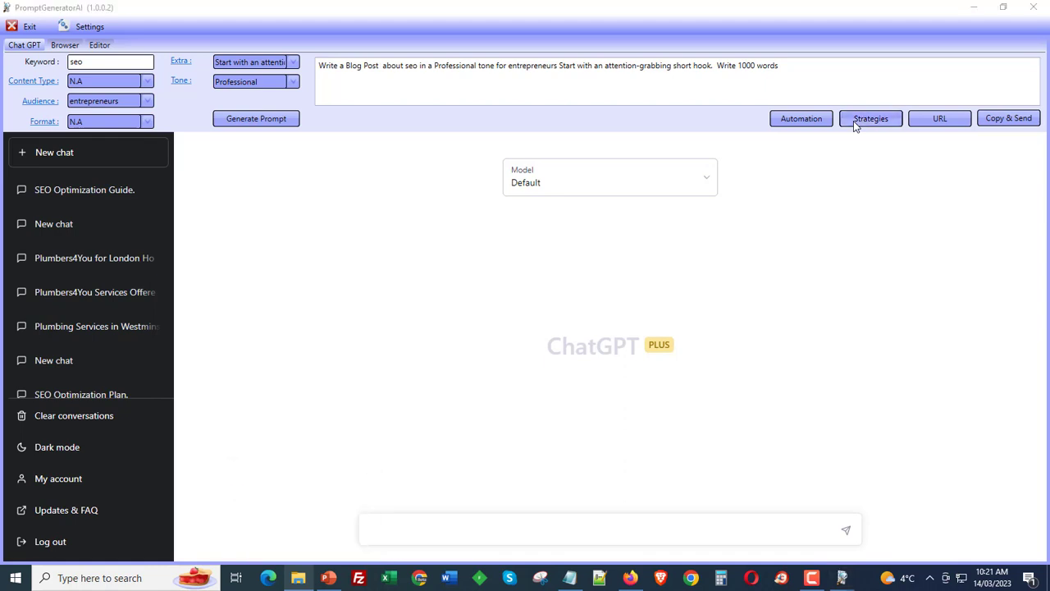
pyautogui.click(700, 106)
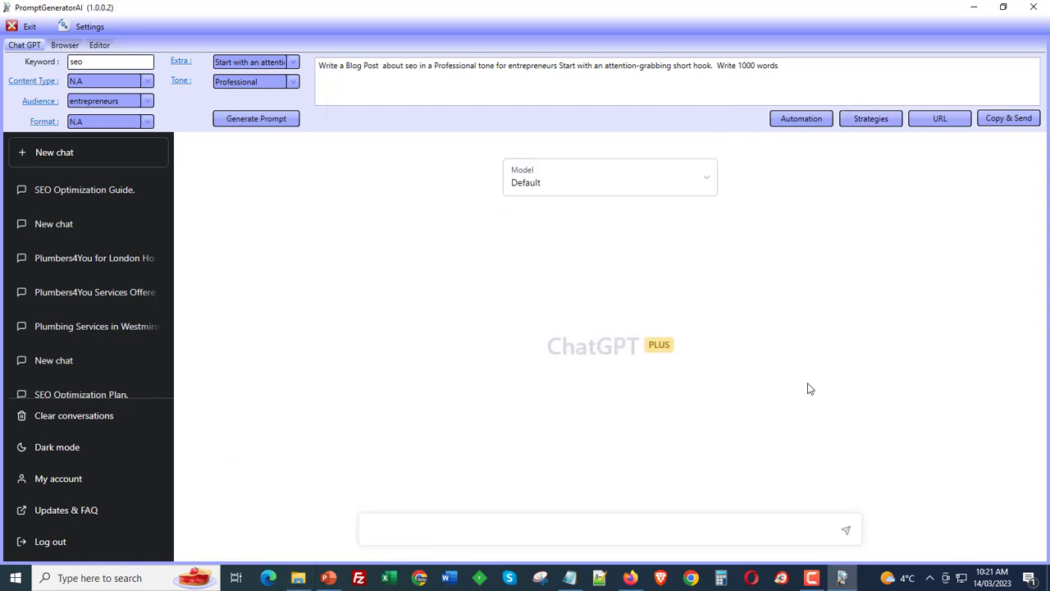
pyautogui.click(871, 120)
pyautogui.click(420, 133)
pyautogui.click(422, 163)
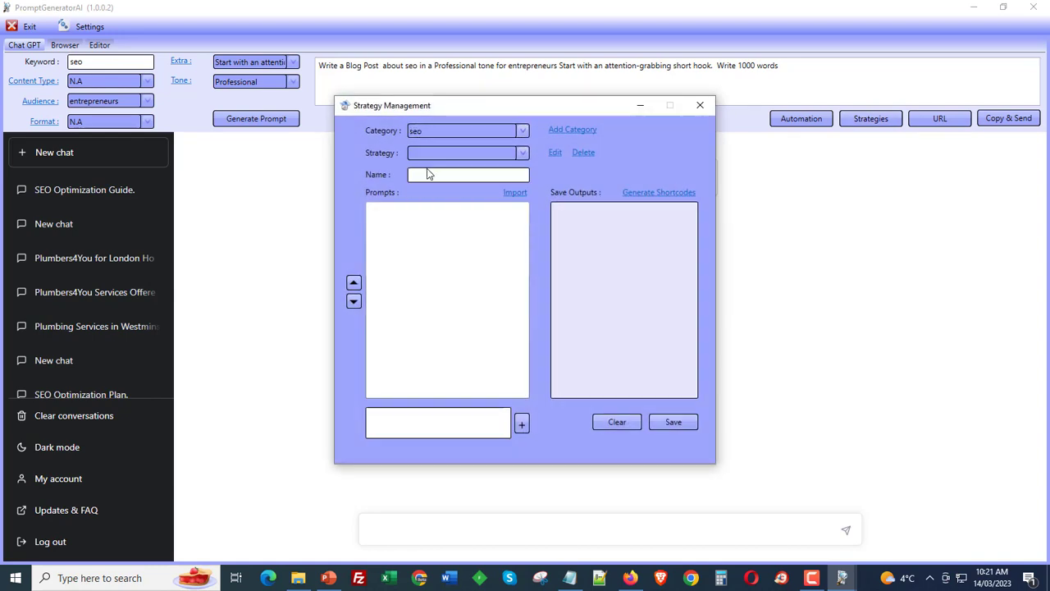
pyautogui.click(441, 129)
pyautogui.click(427, 179)
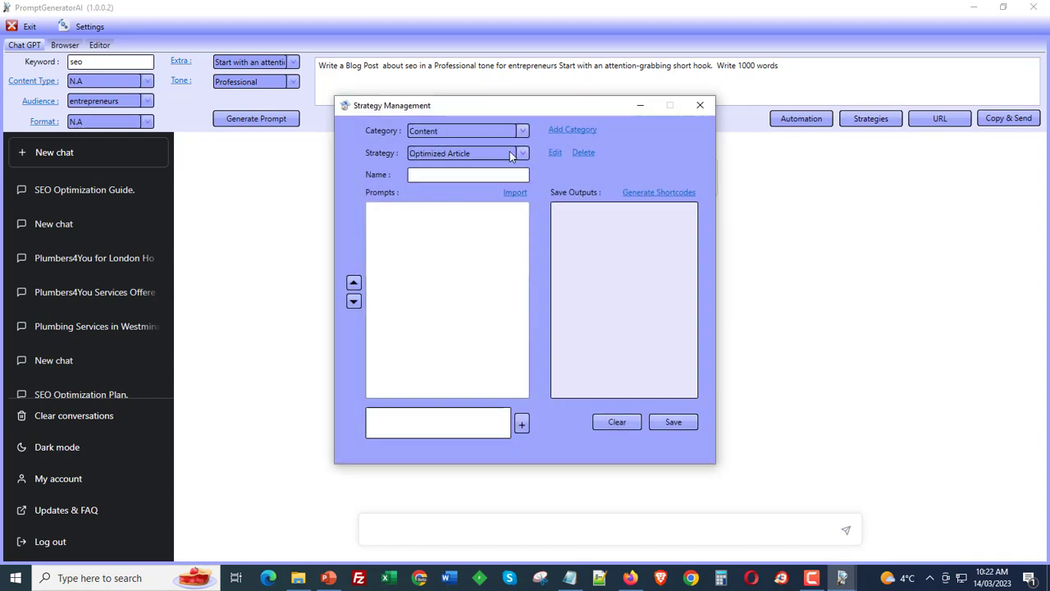
pyautogui.click(555, 152)
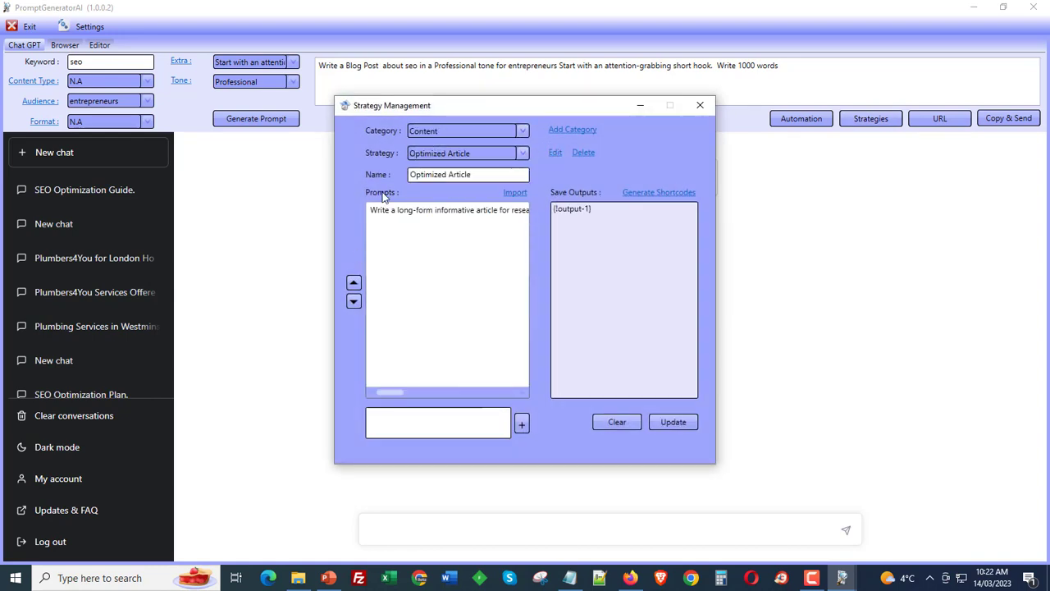
pyautogui.click(700, 105)
# - Open Automation and view the shortcodes dialog for the Misc new-OP strategy, then close it
pyautogui.click(800, 118)
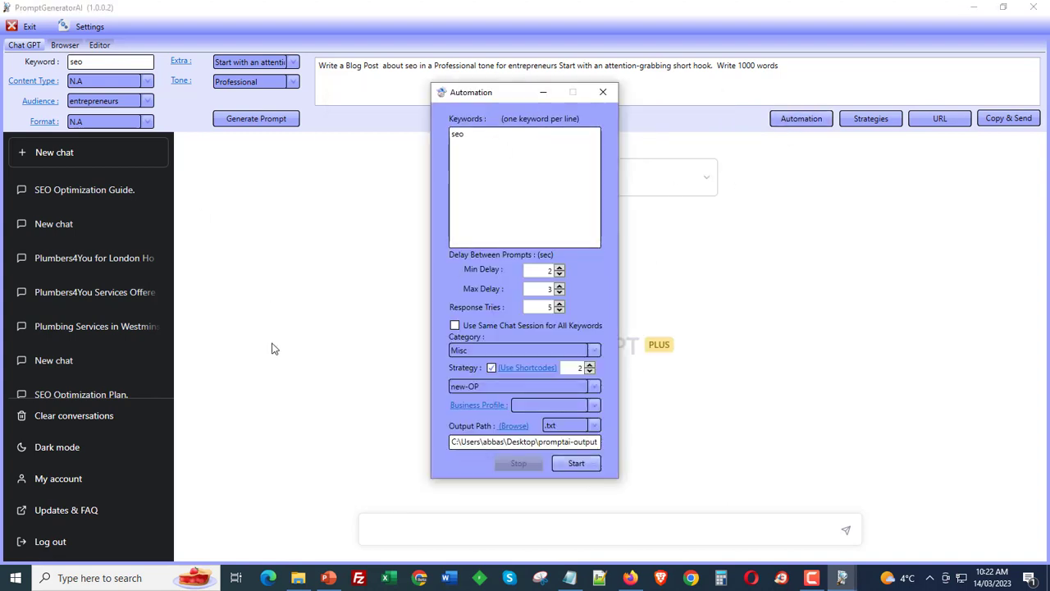
pyautogui.click(529, 367)
pyautogui.click(581, 214)
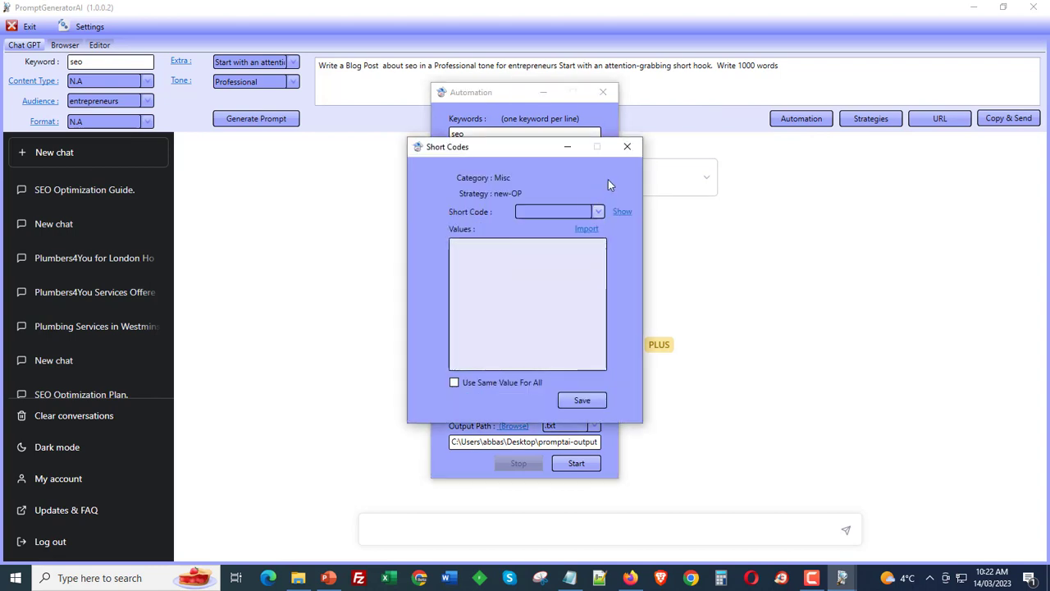
pyautogui.click(627, 146)
# - Switch the automation category to Local, browse the Local strategy's shortcode list, and close the Automation window
pyautogui.click(507, 353)
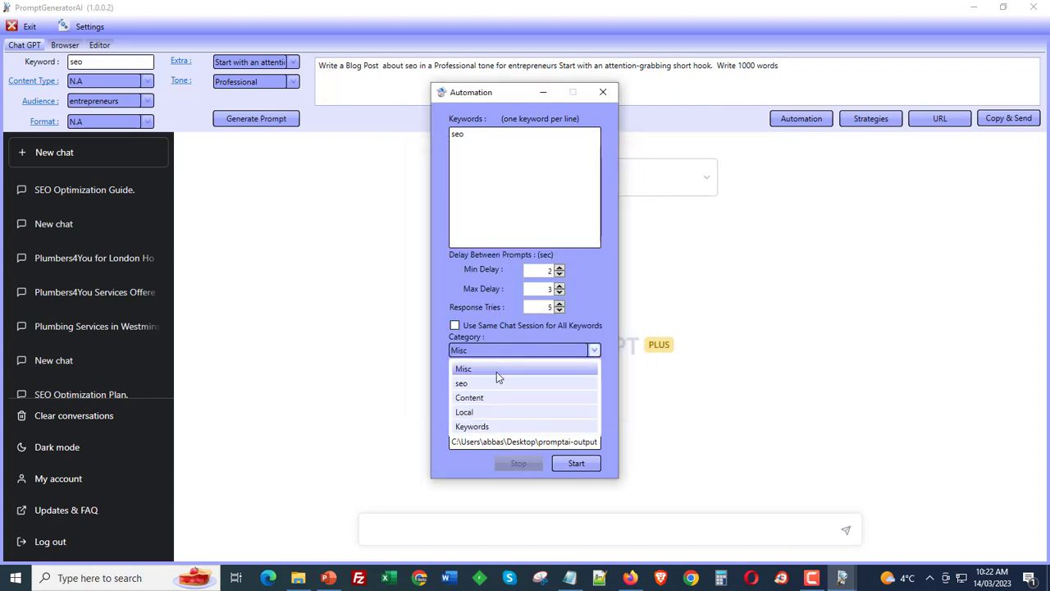
pyautogui.click(481, 411)
pyautogui.click(526, 367)
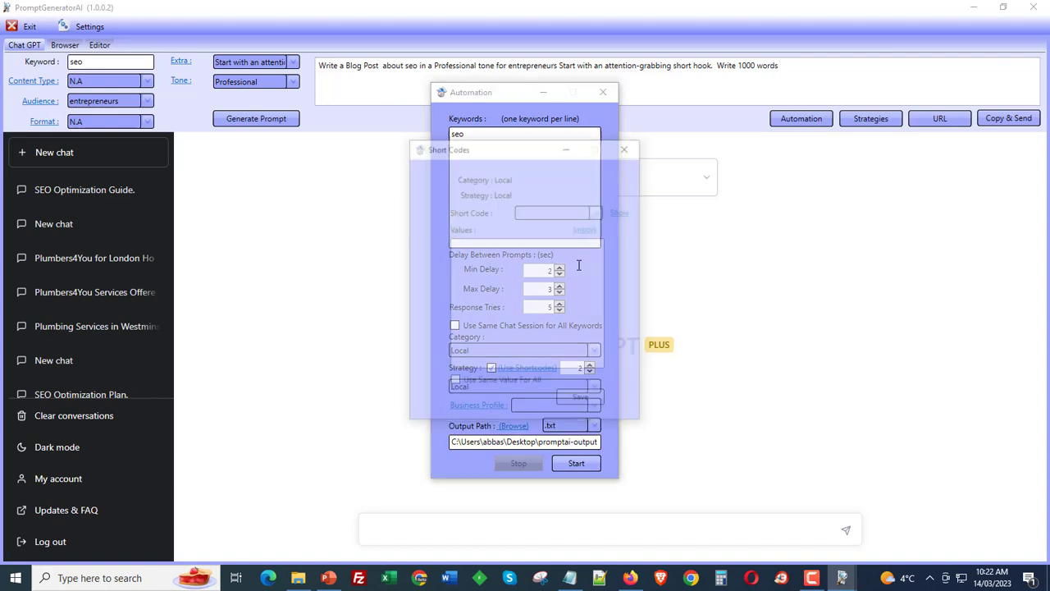
pyautogui.click(560, 211)
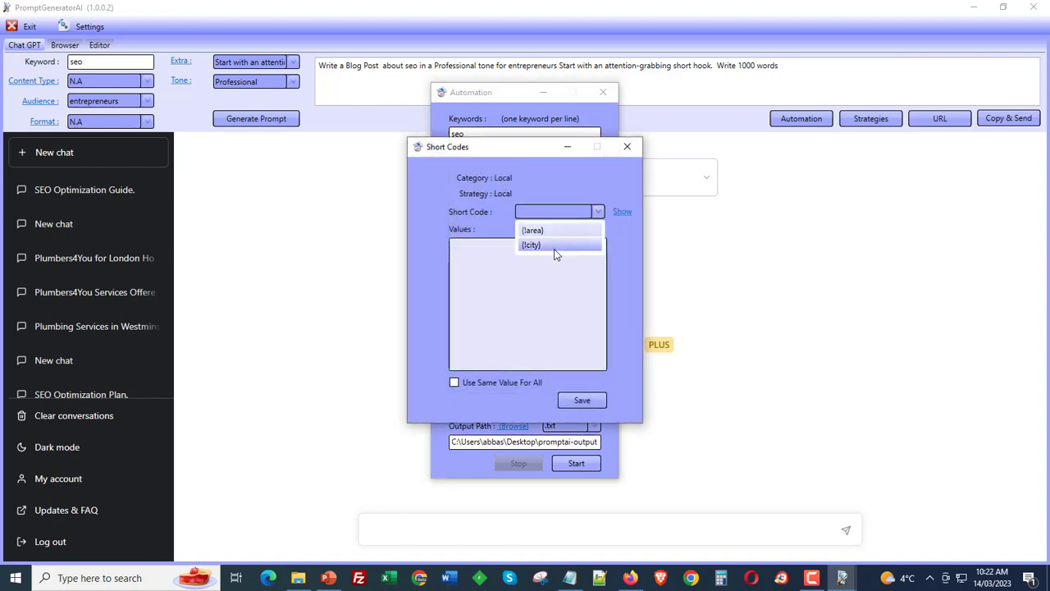
pyautogui.click(624, 155)
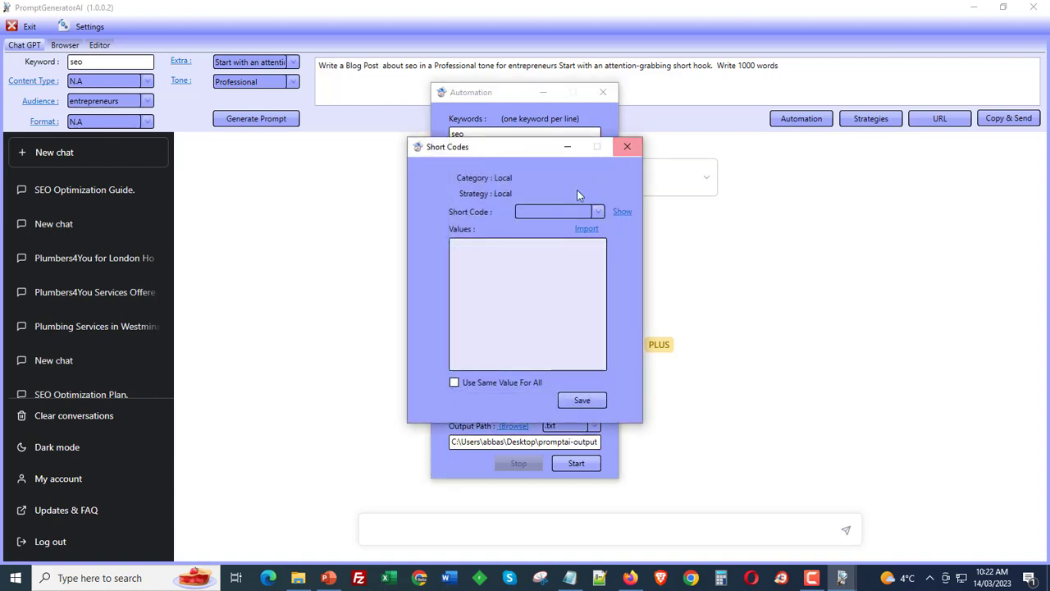
pyautogui.click(622, 154)
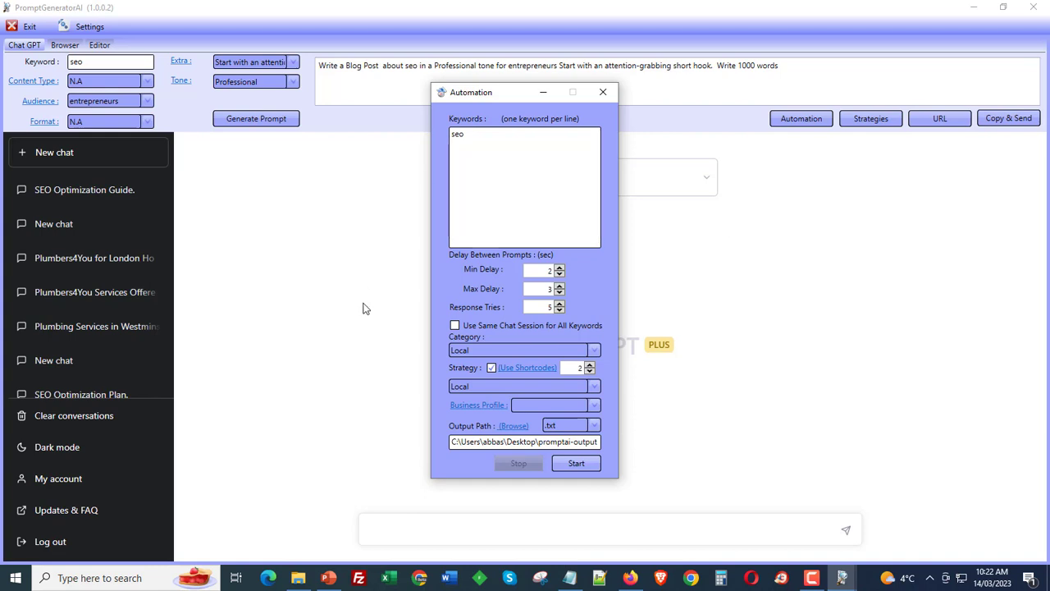
pyautogui.click(502, 369)
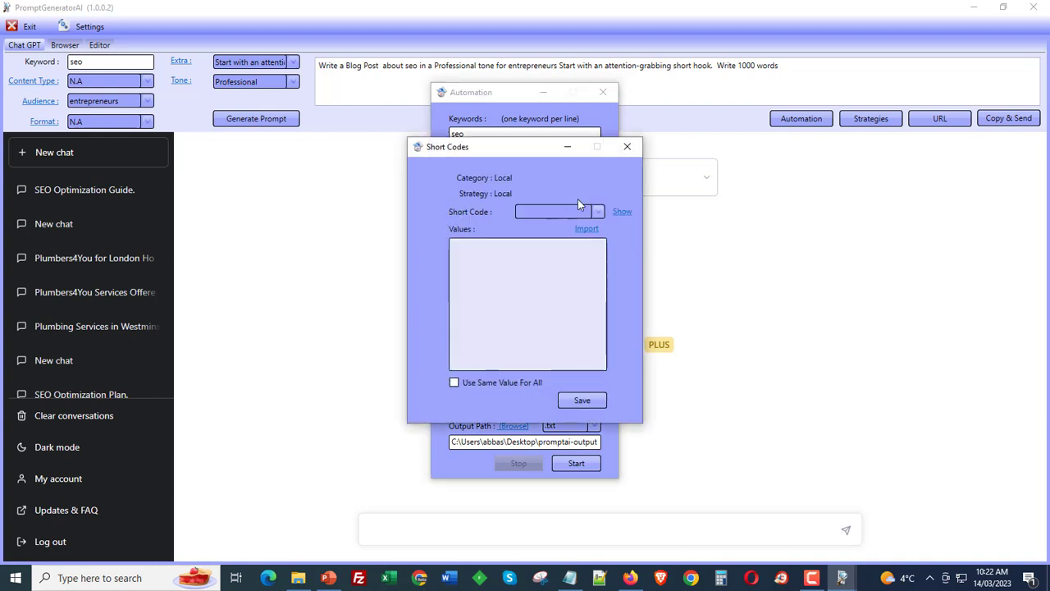
pyautogui.click(627, 147)
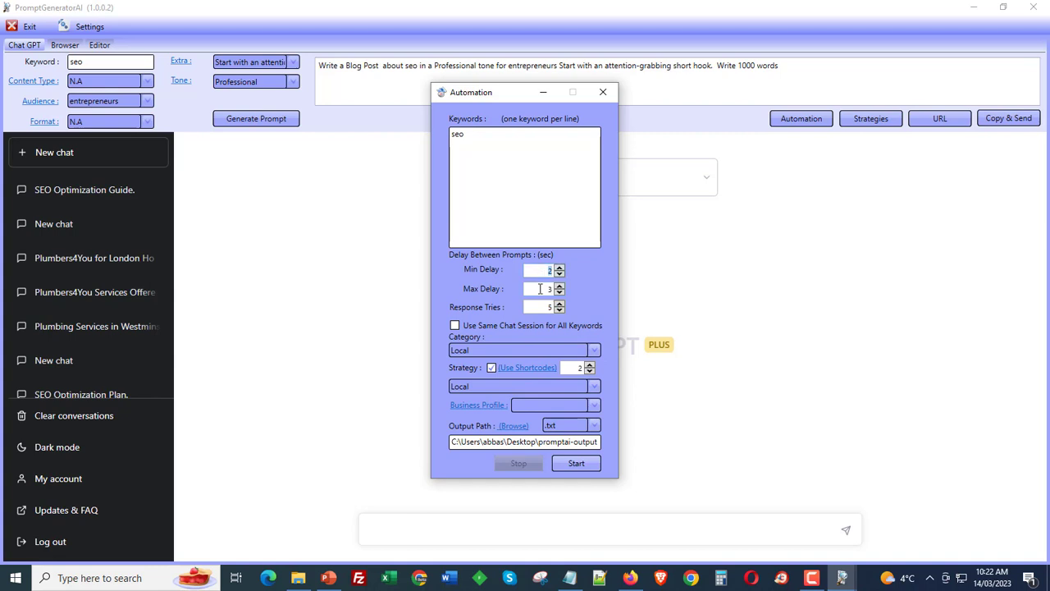
pyautogui.press('Tab')
pyautogui.hotkey('shift', 'Tab')
pyautogui.press('Tab')
pyautogui.click(601, 94)
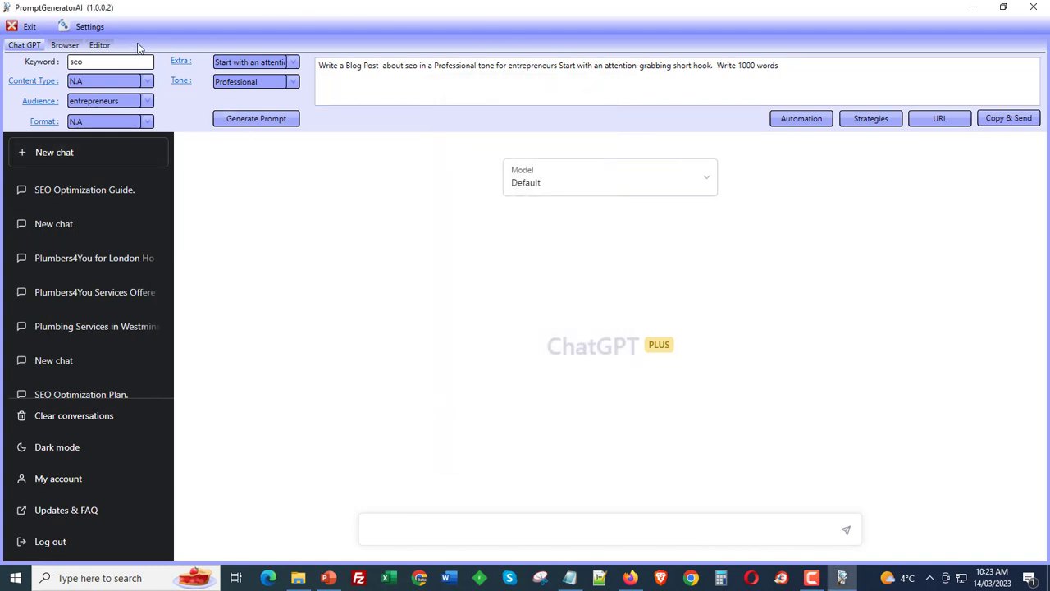